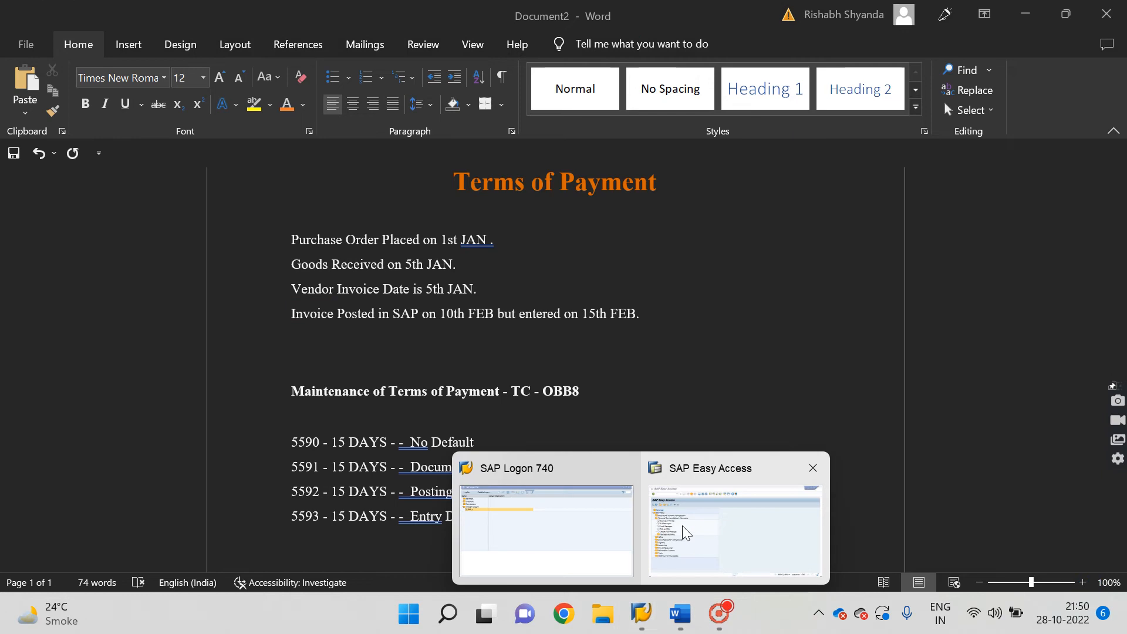
Step: Switch to SAP Easy Access and collapse the Financial Services Network Connector folder
{"action": "left_click", "coordinate": [683, 526]}
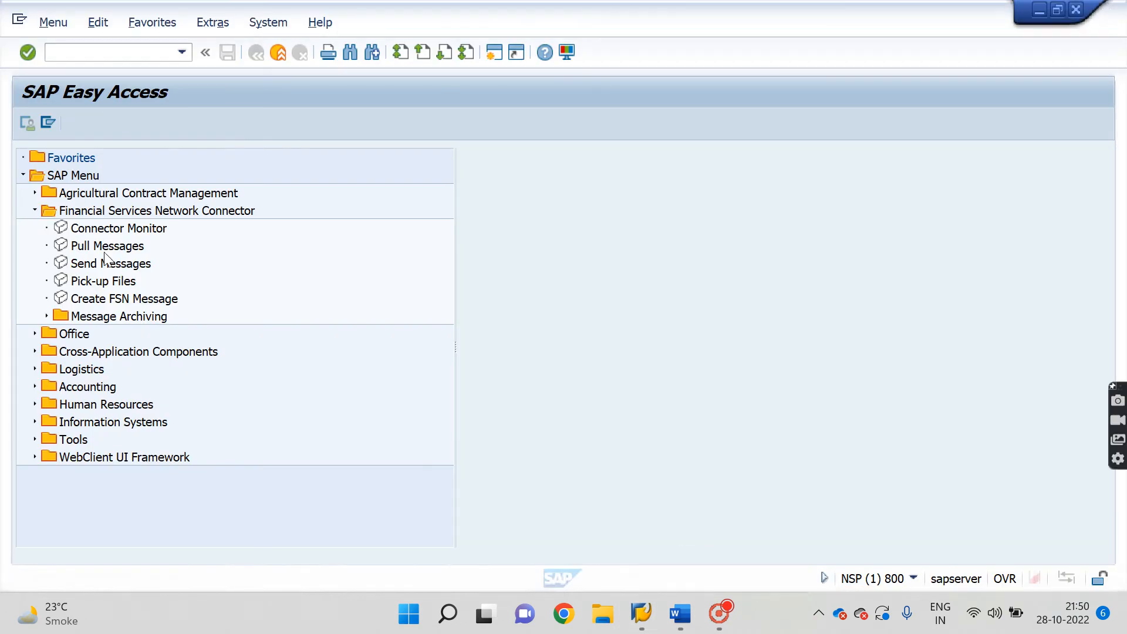
{"action": "left_click", "coordinate": [34, 208]}
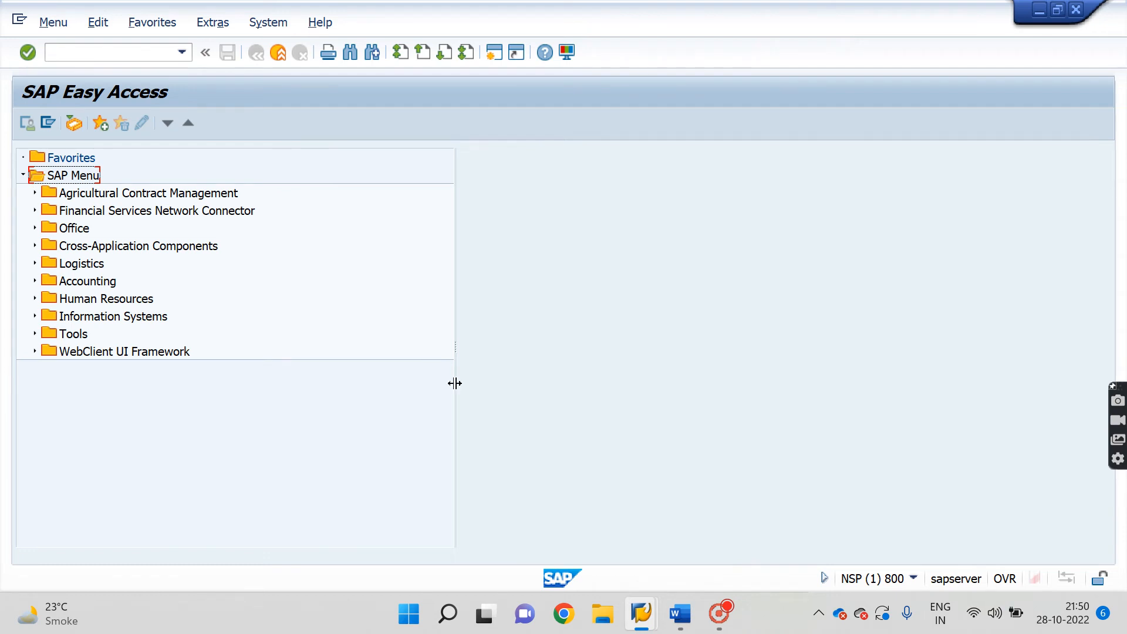
Step: Switch to the Terms of Payment document in Word and read the scenario lines from purchase order through invoice posting
{"action": "mouse_move", "coordinate": [680, 615]}
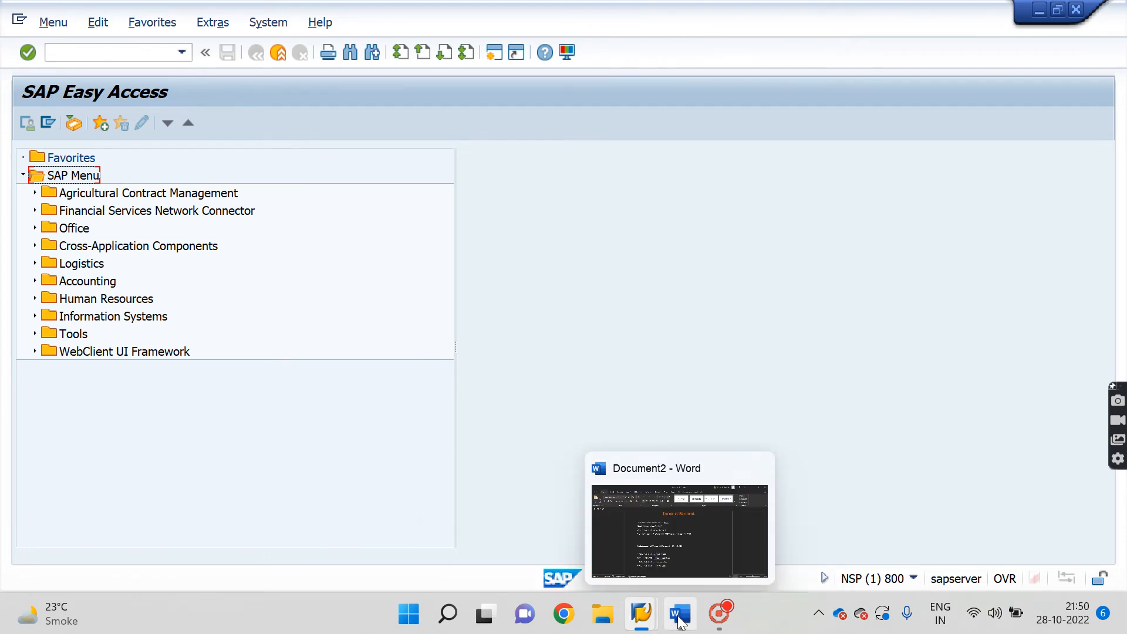
{"action": "left_click", "coordinate": [667, 548]}
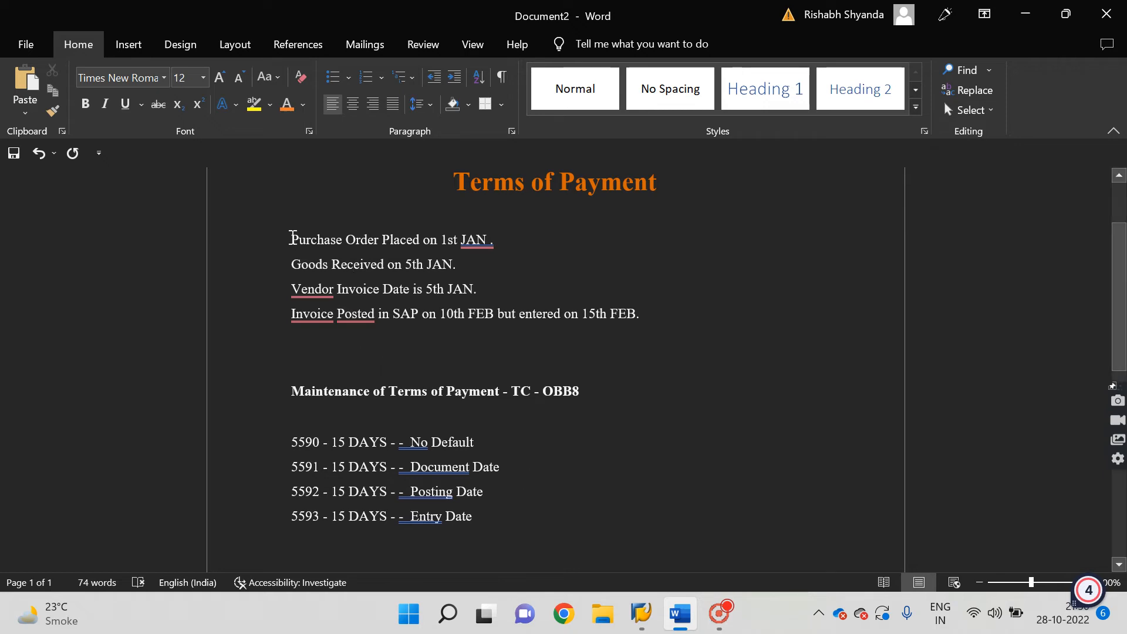
{"action": "left_click_drag", "start_coordinate": [291, 237], "coordinate": [498, 241]}
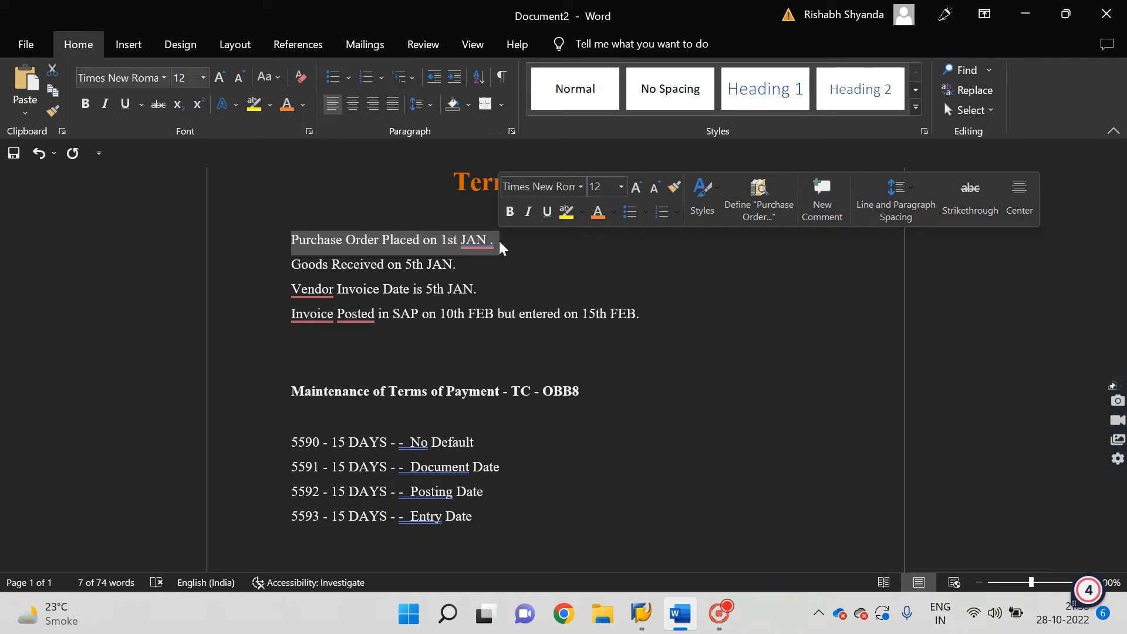
{"action": "left_click_drag", "start_coordinate": [291, 263], "coordinate": [462, 275]}
{"action": "mouse_move", "coordinate": [300, 287]}
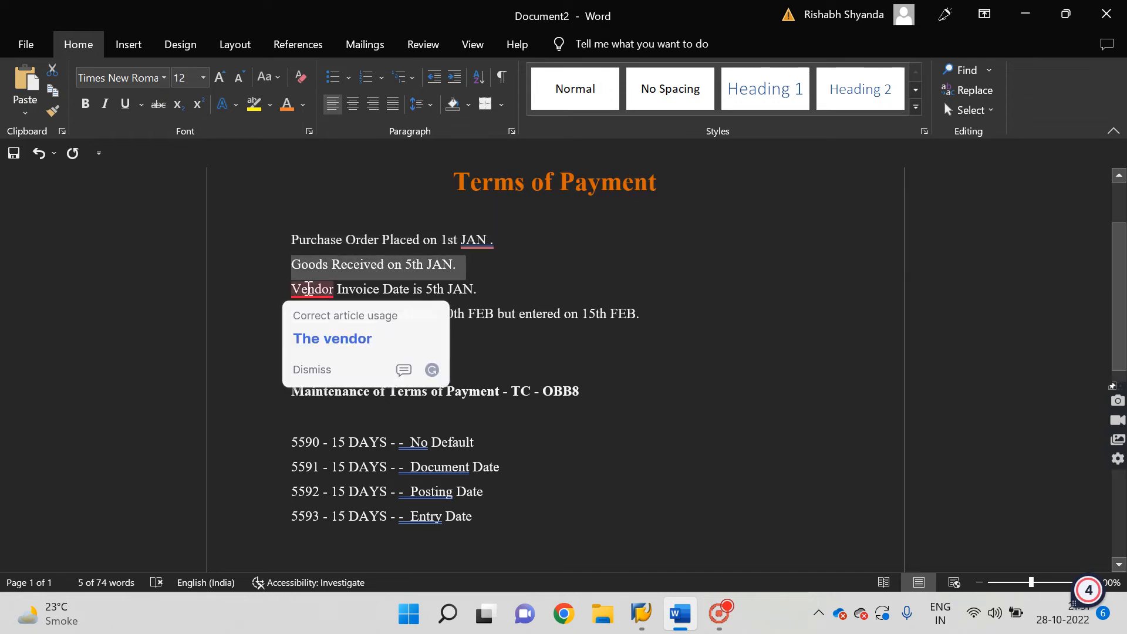
{"action": "left_click_drag", "start_coordinate": [294, 287], "coordinate": [499, 289]}
{"action": "left_click", "coordinate": [500, 291]}
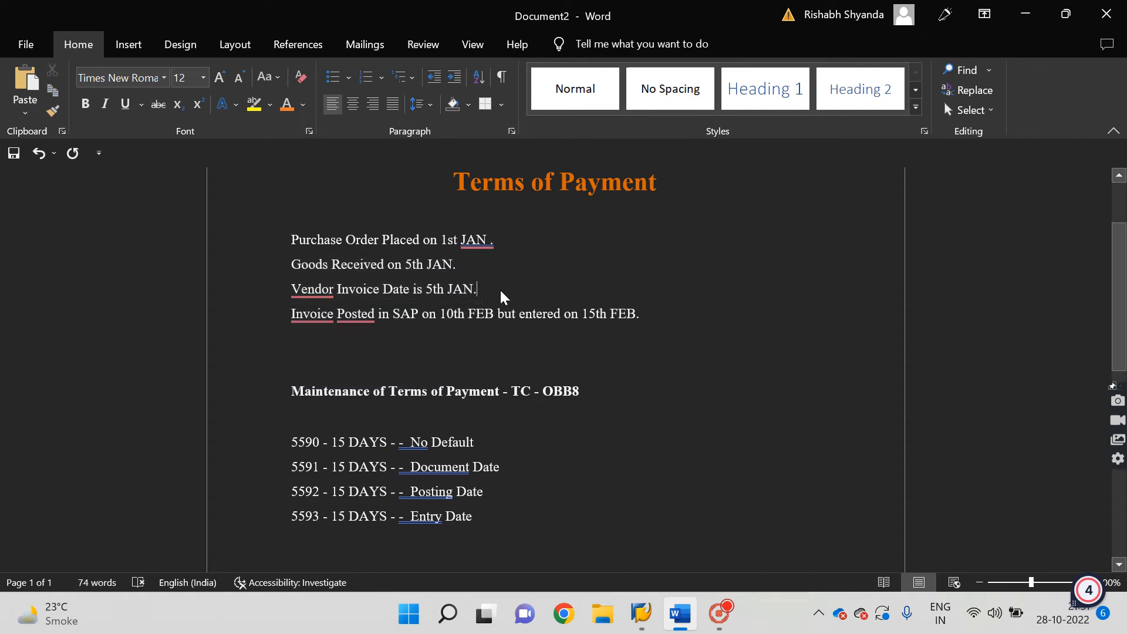
{"action": "mouse_move", "coordinate": [322, 315]}
{"action": "left_click_drag", "start_coordinate": [322, 316], "coordinate": [661, 320]}
{"action": "left_click", "coordinate": [565, 339]}
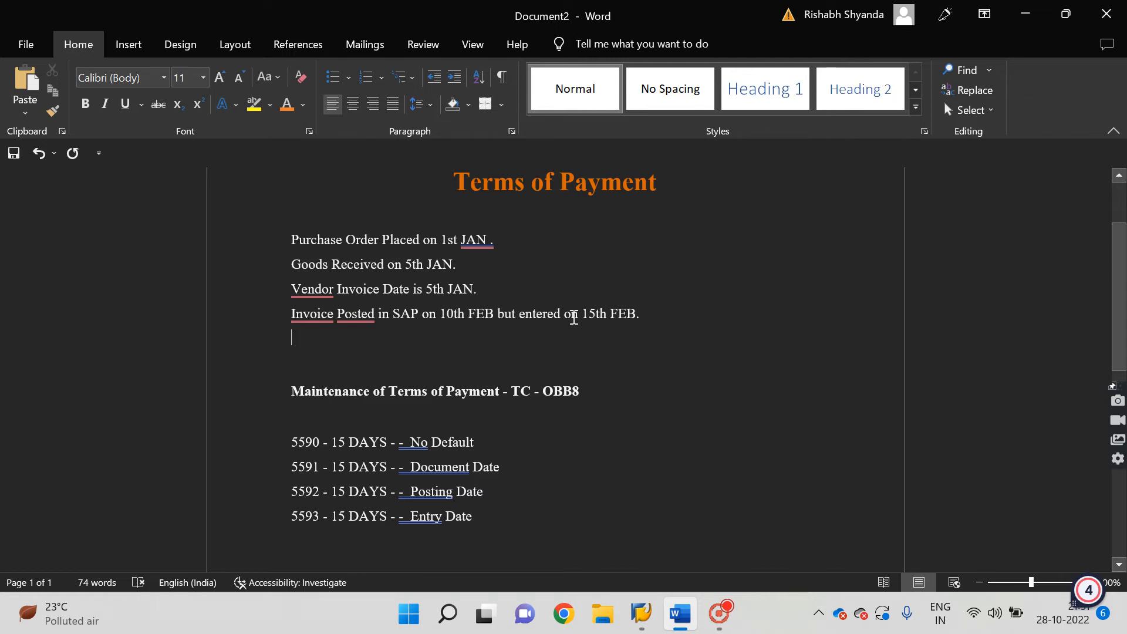
{"action": "left_click", "coordinate": [395, 493]}
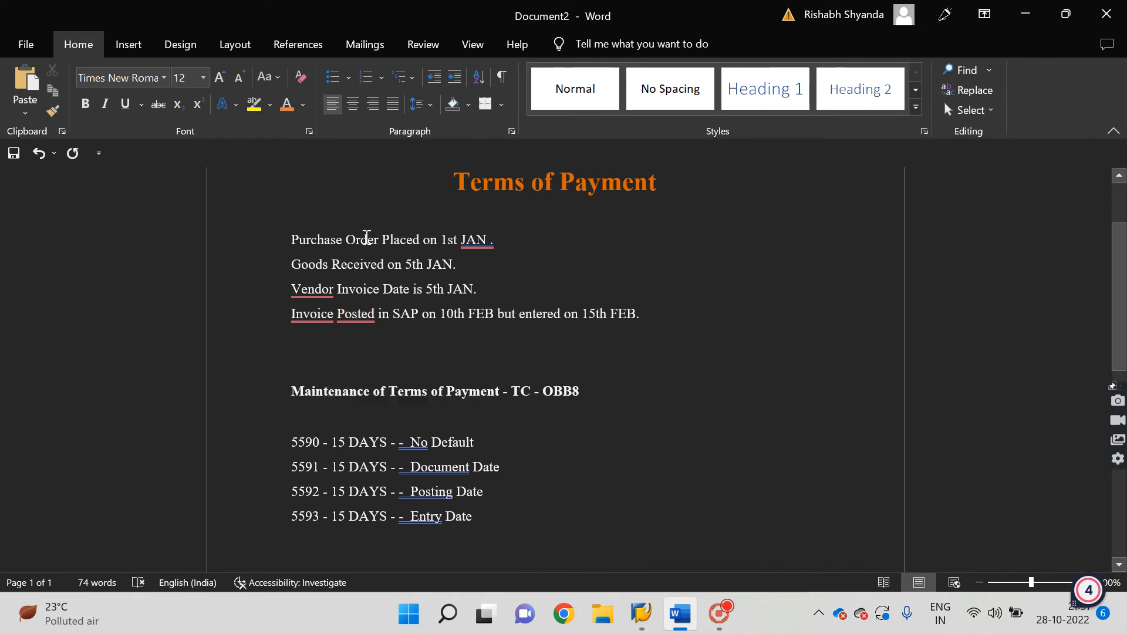
Step: Compare the purchase order, goods receipt, vendor invoice, posting and entry dates in the scenario lines
{"action": "left_click_drag", "start_coordinate": [291, 239], "coordinate": [530, 241]}
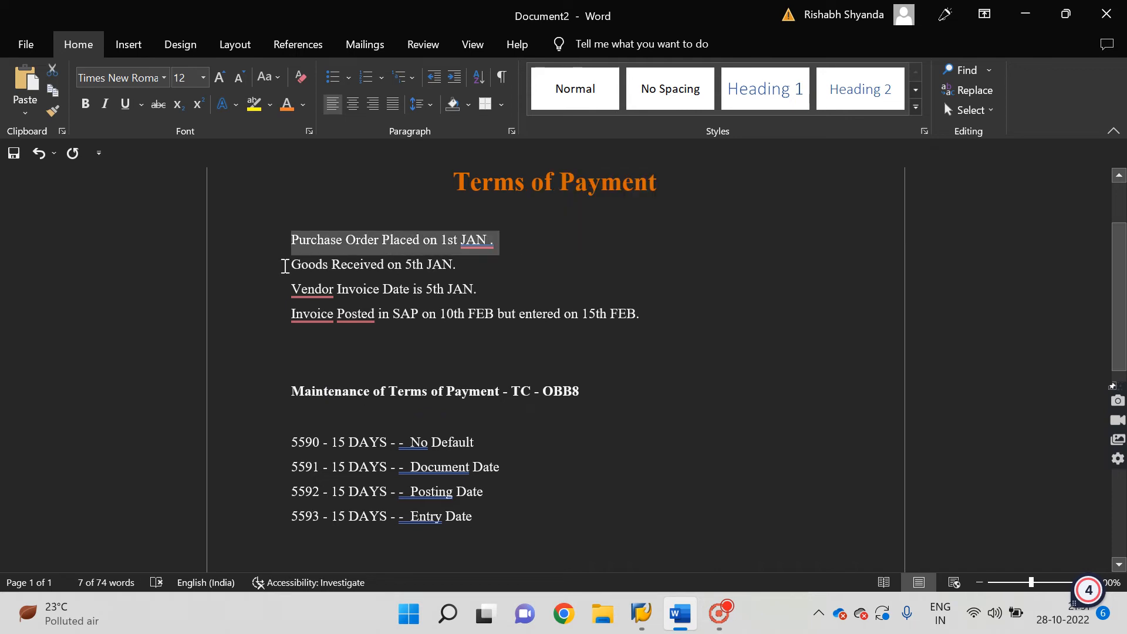
{"action": "left_click_drag", "start_coordinate": [290, 266], "coordinate": [472, 266]}
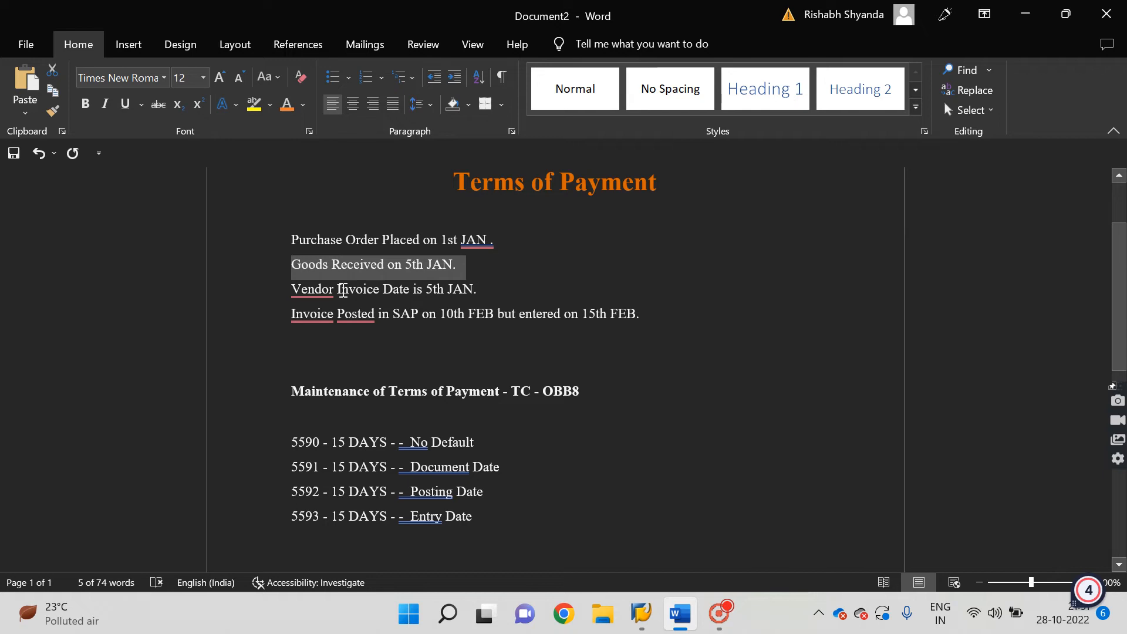
{"action": "left_click_drag", "start_coordinate": [292, 290], "coordinate": [501, 294]}
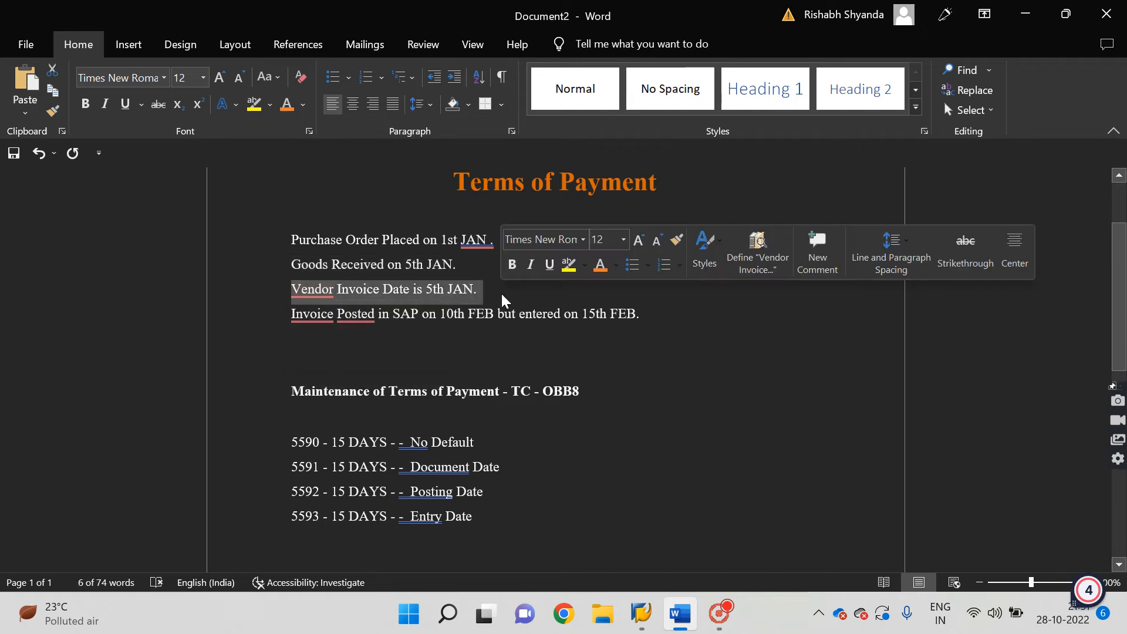
{"action": "left_click", "coordinate": [266, 321]}
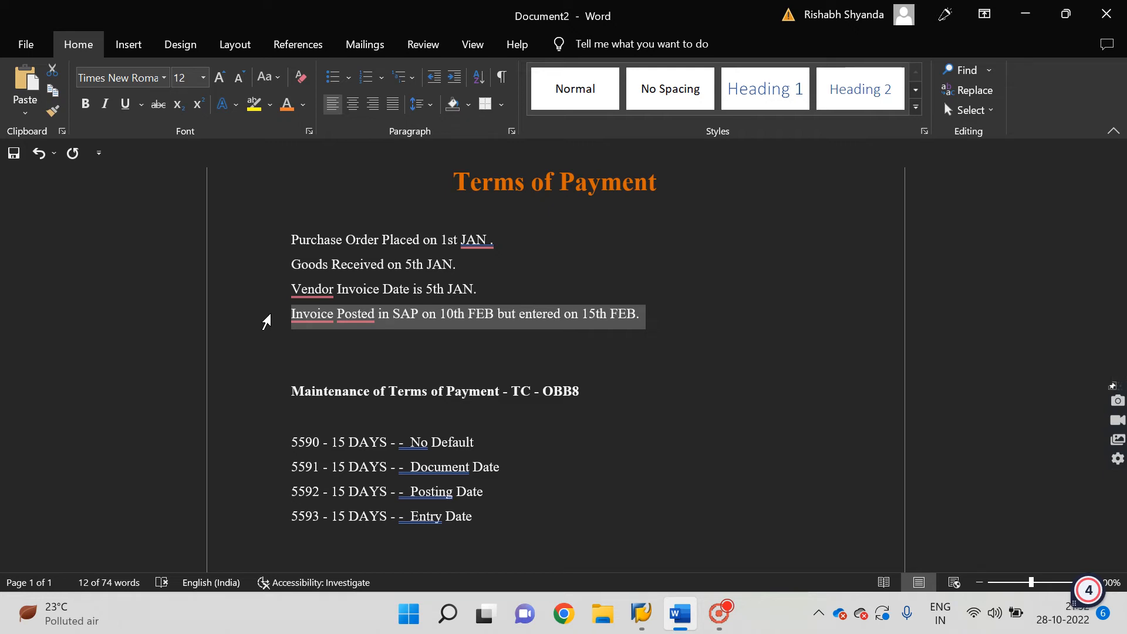
{"action": "left_click_drag", "start_coordinate": [272, 294], "coordinate": [484, 288]}
{"action": "left_click", "coordinate": [291, 261]}
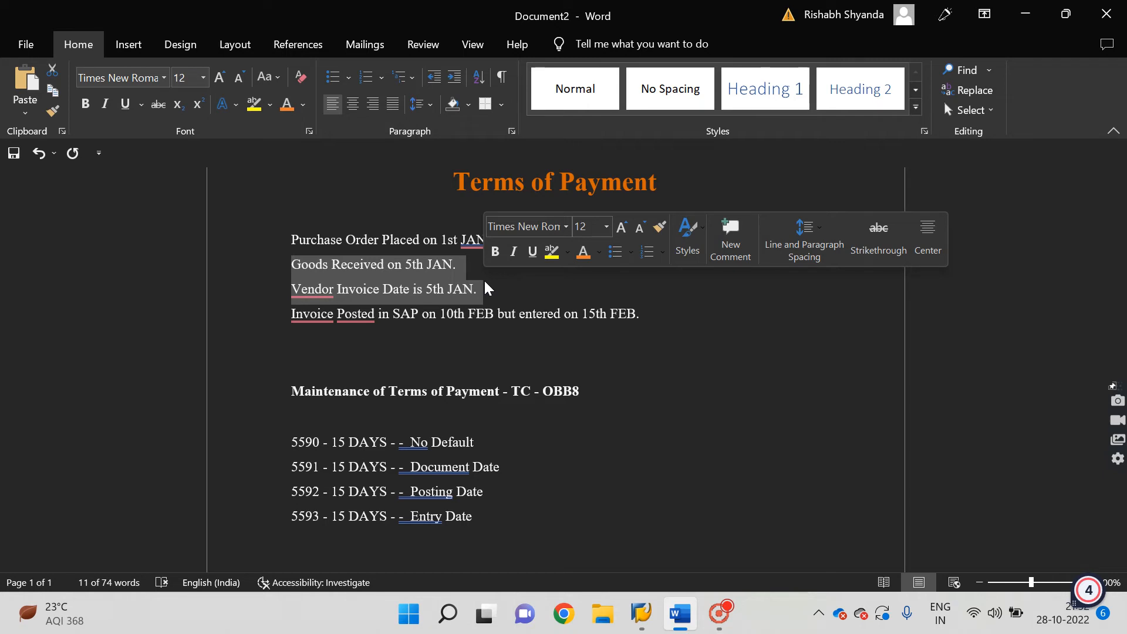
{"action": "left_click", "coordinate": [335, 332]}
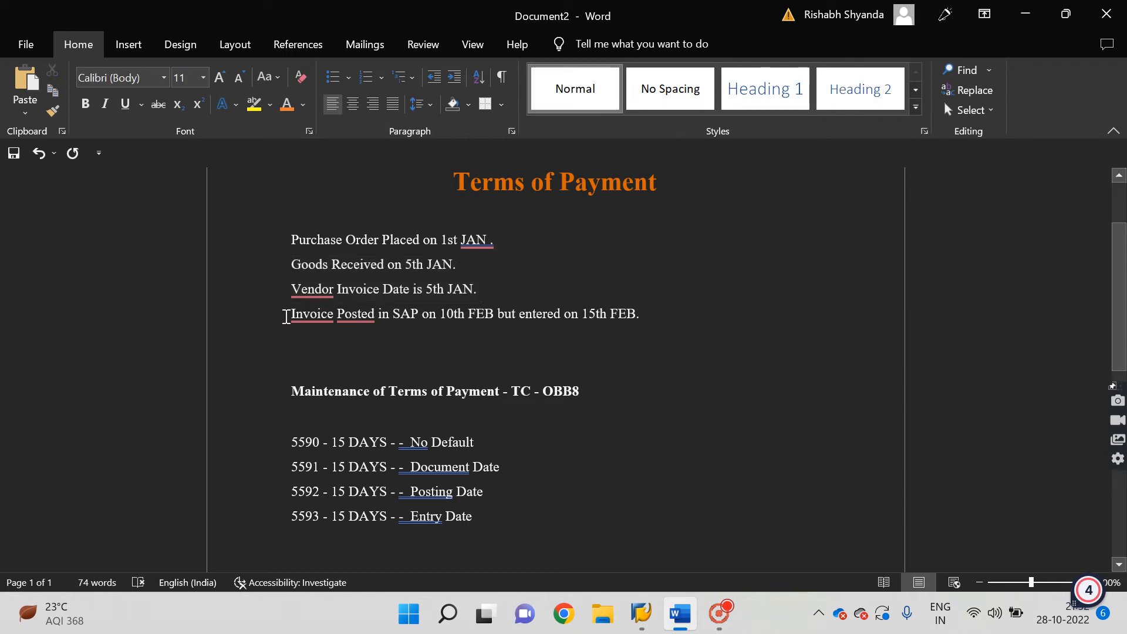
{"action": "left_click_drag", "start_coordinate": [286, 317], "coordinate": [474, 315]}
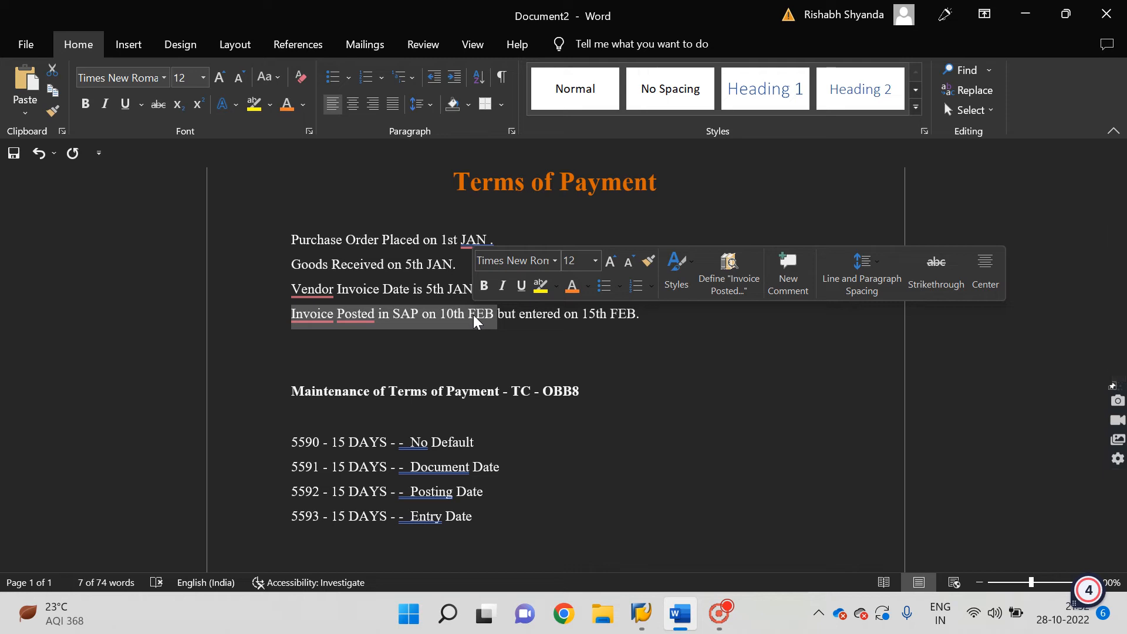
{"action": "left_click", "coordinate": [538, 310]}
{"action": "left_click_drag", "start_coordinate": [513, 317], "coordinate": [660, 328]}
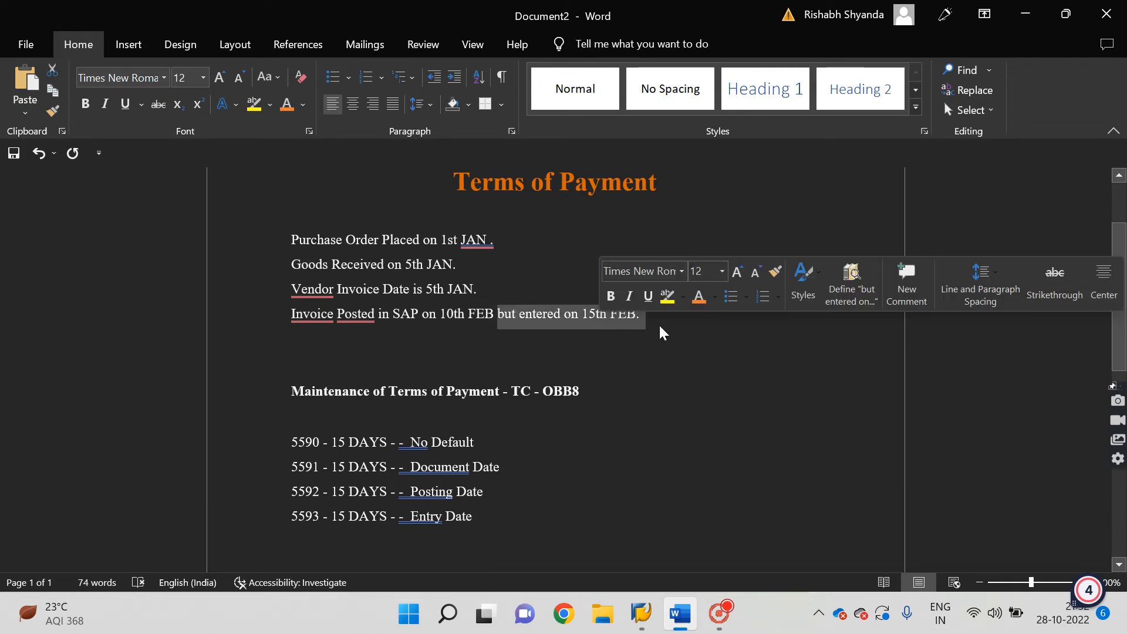
{"action": "left_click", "coordinate": [678, 322]}
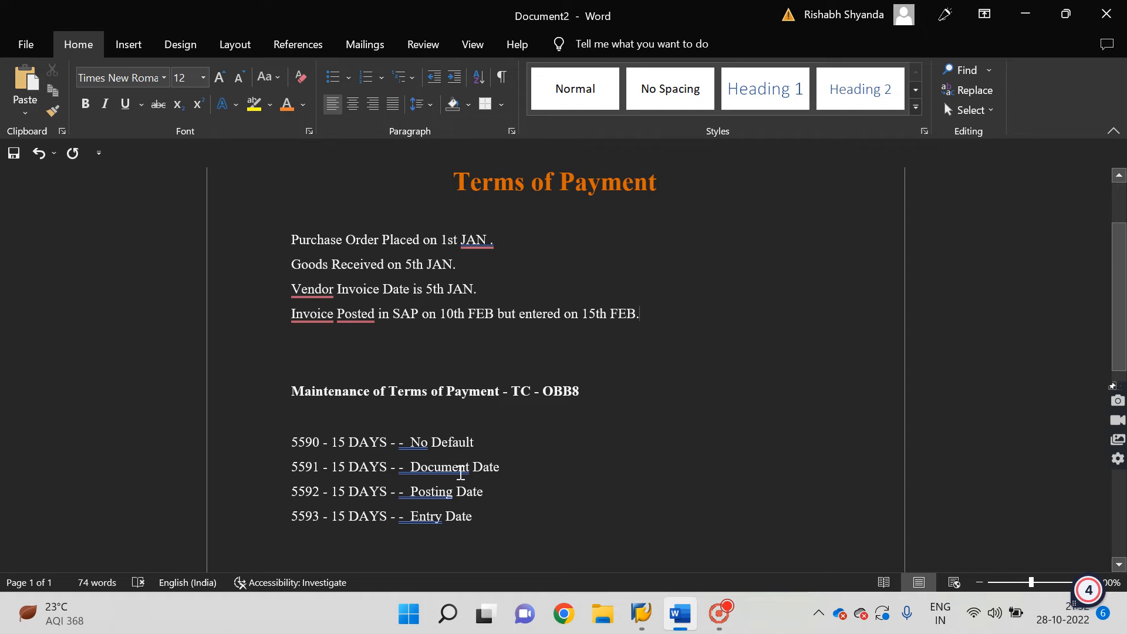
Step: Examine the default date options listed for payment terms 5590 to 5593: No Default, Document Date, Posting Date and Entry Date
{"action": "left_click_drag", "start_coordinate": [410, 473], "coordinate": [514, 478]}
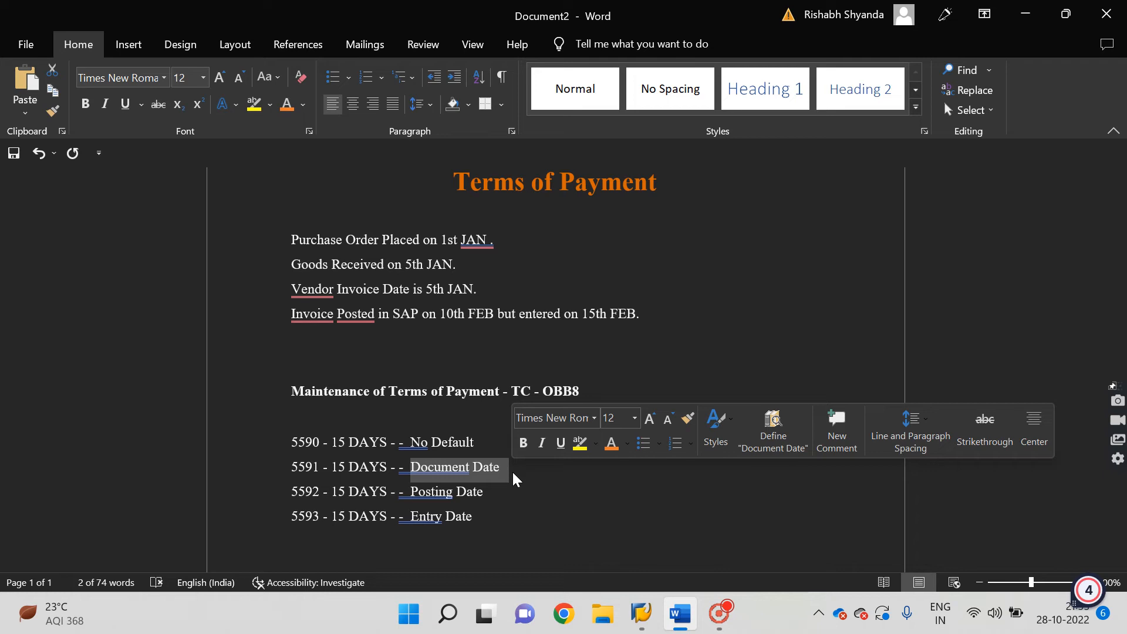
{"action": "left_click", "coordinate": [508, 477]}
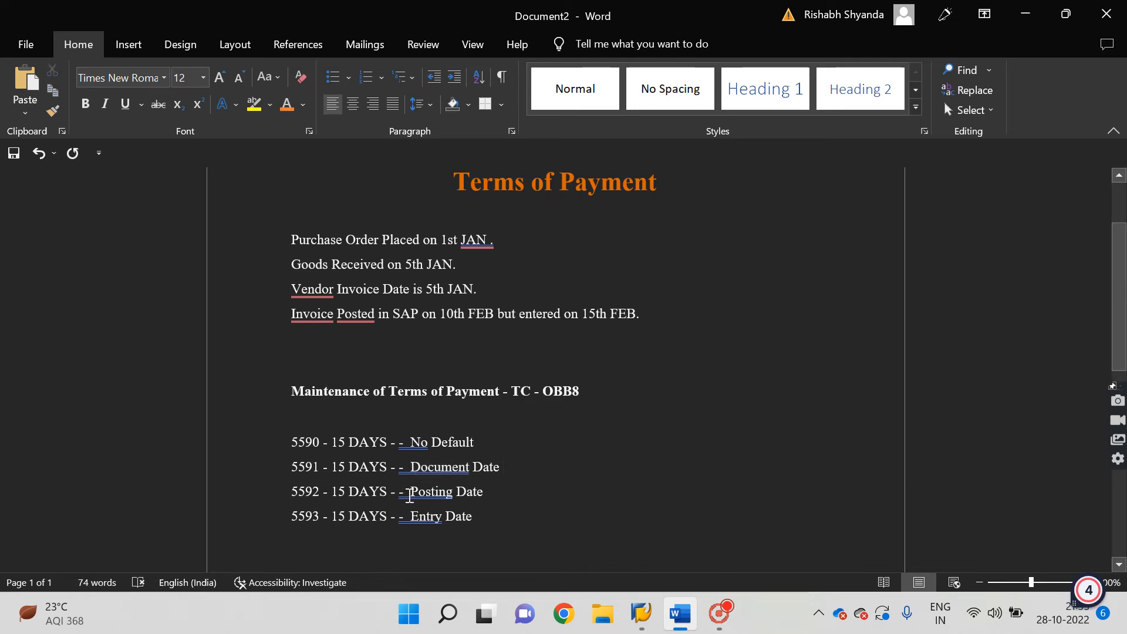
{"action": "left_click_drag", "start_coordinate": [403, 497], "coordinate": [493, 498]}
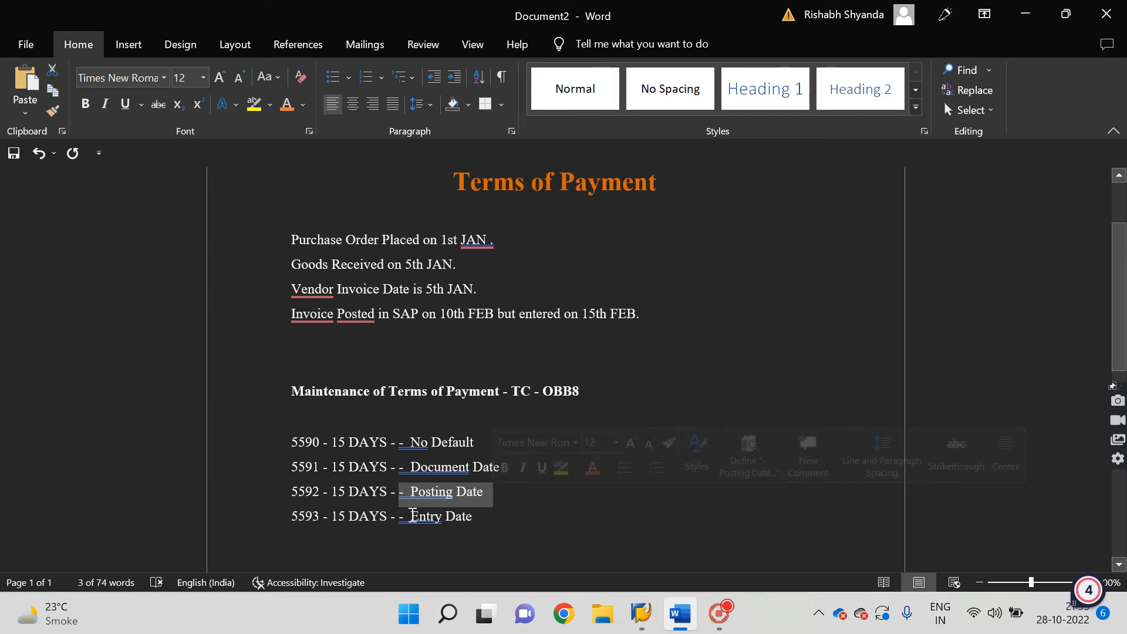
{"action": "left_click_drag", "start_coordinate": [434, 520], "coordinate": [501, 522]}
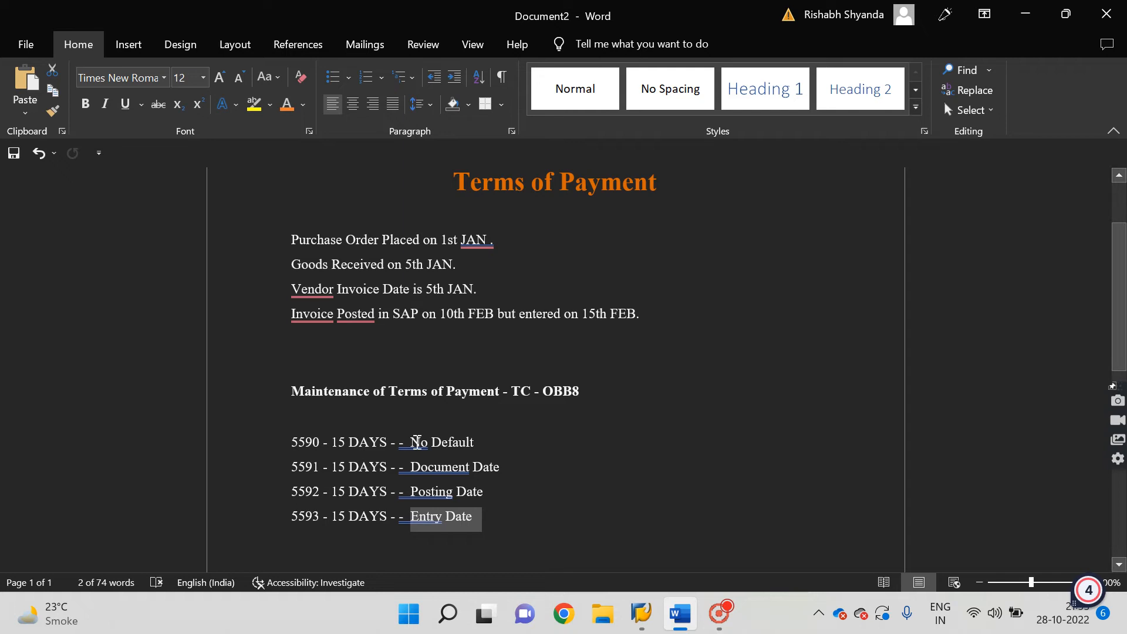
{"action": "left_click_drag", "start_coordinate": [417, 442], "coordinate": [499, 452]}
{"action": "left_click", "coordinate": [491, 515]}
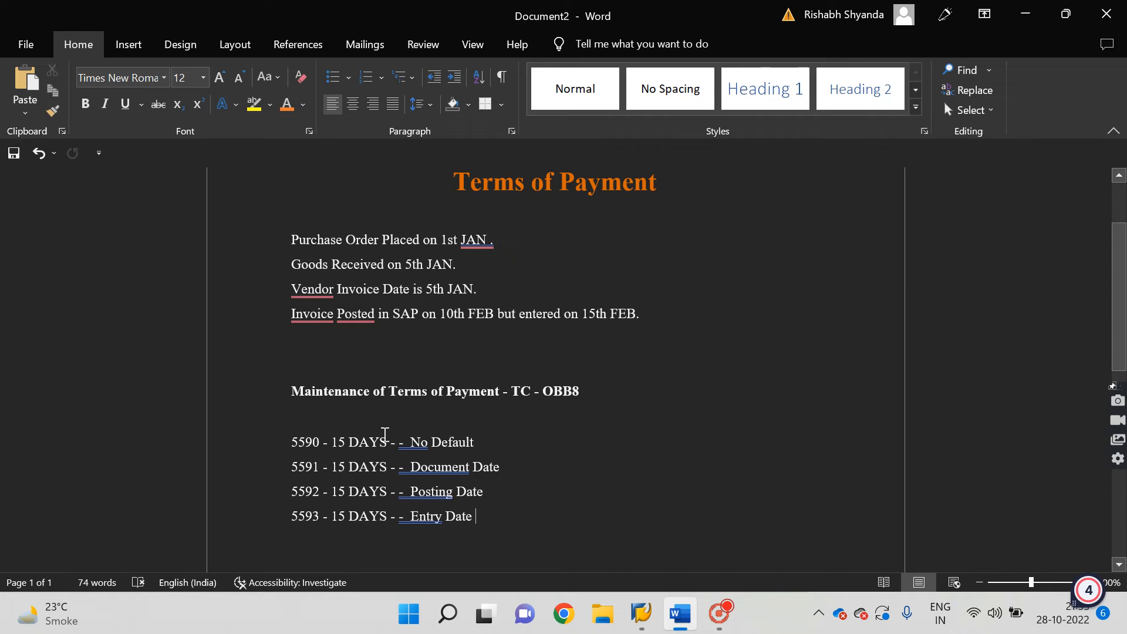
{"action": "left_click_drag", "start_coordinate": [400, 444], "coordinate": [495, 523]}
{"action": "left_click", "coordinate": [443, 533]}
{"action": "left_click_drag", "start_coordinate": [413, 491], "coordinate": [499, 498]}
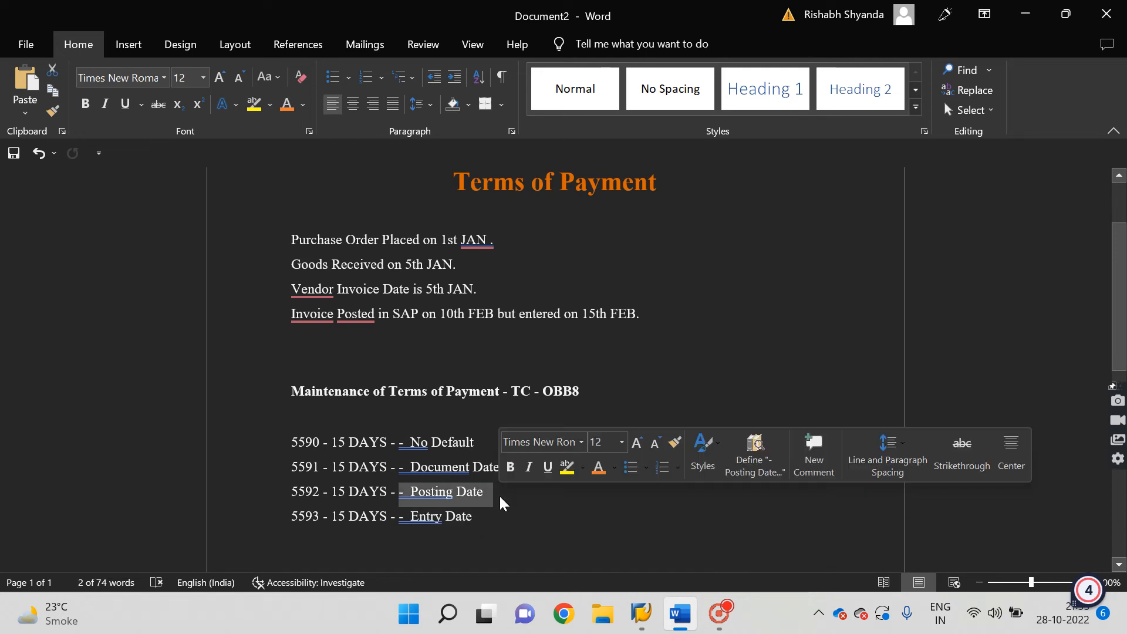
{"action": "left_click_drag", "start_coordinate": [409, 467], "coordinate": [506, 469]}
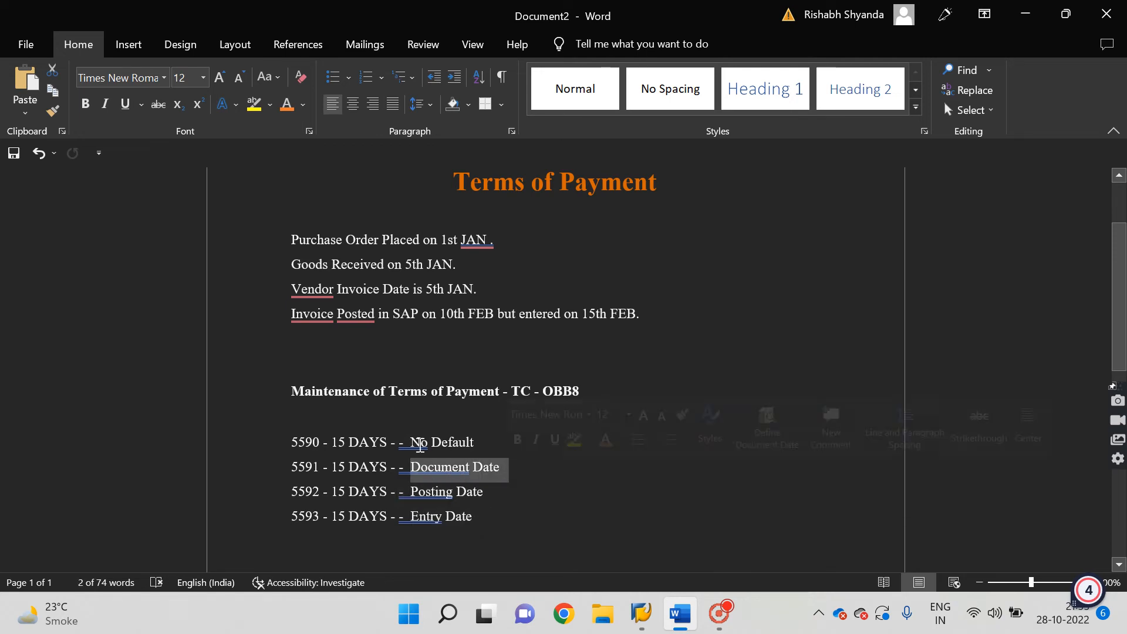
{"action": "left_click_drag", "start_coordinate": [409, 442], "coordinate": [476, 447]}
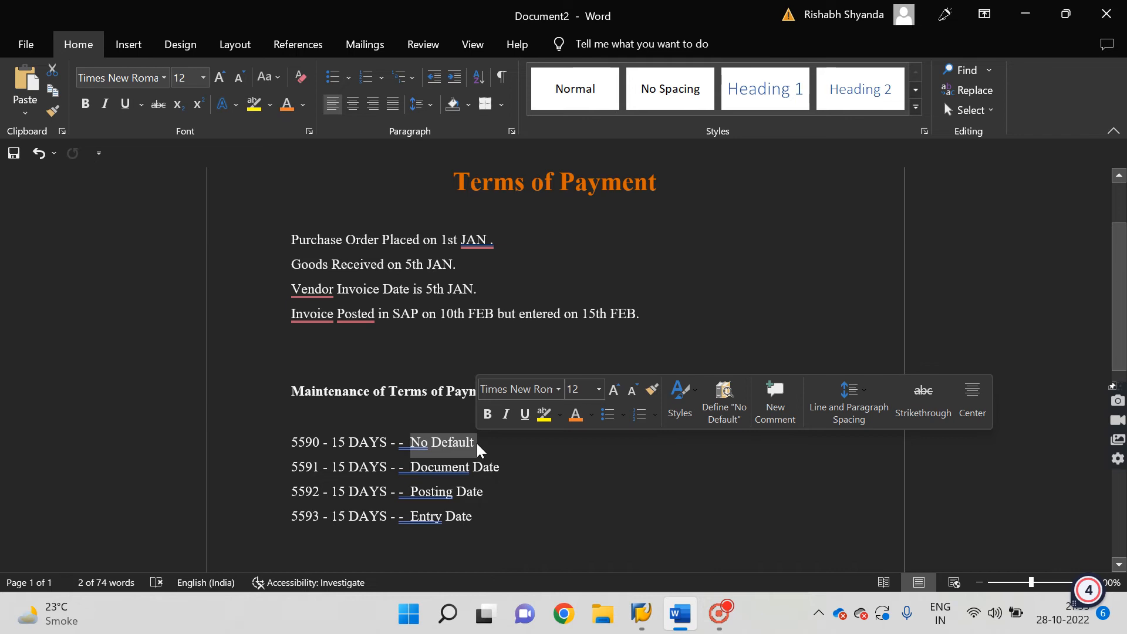
{"action": "left_click", "coordinate": [395, 404]}
{"action": "left_click_drag", "start_coordinate": [410, 442], "coordinate": [487, 524]}
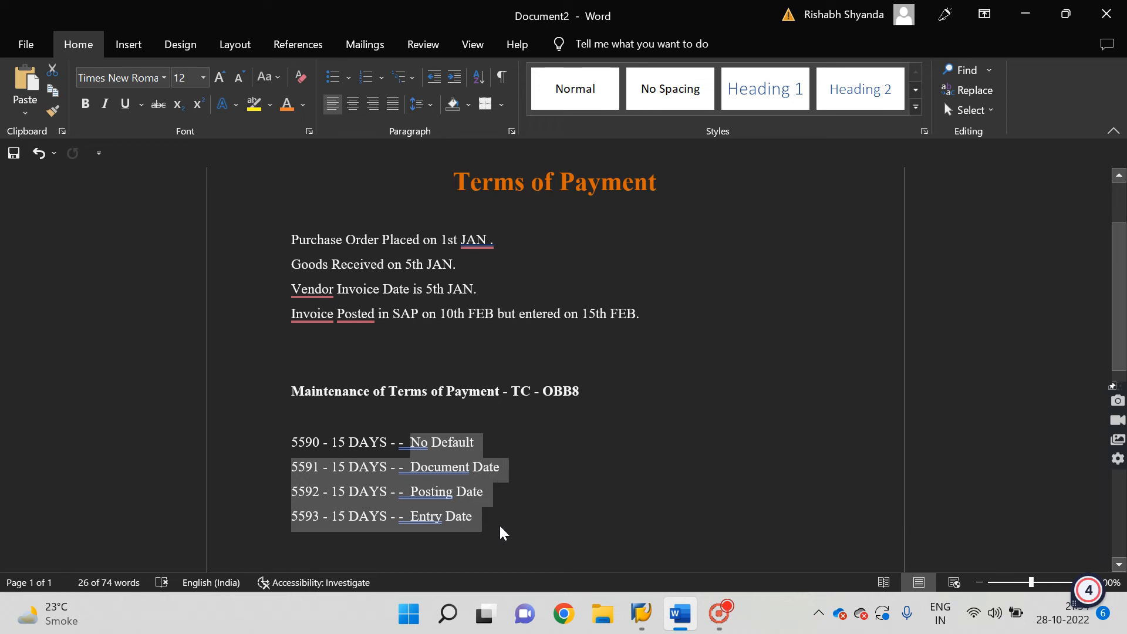
{"action": "left_click", "coordinate": [499, 523]}
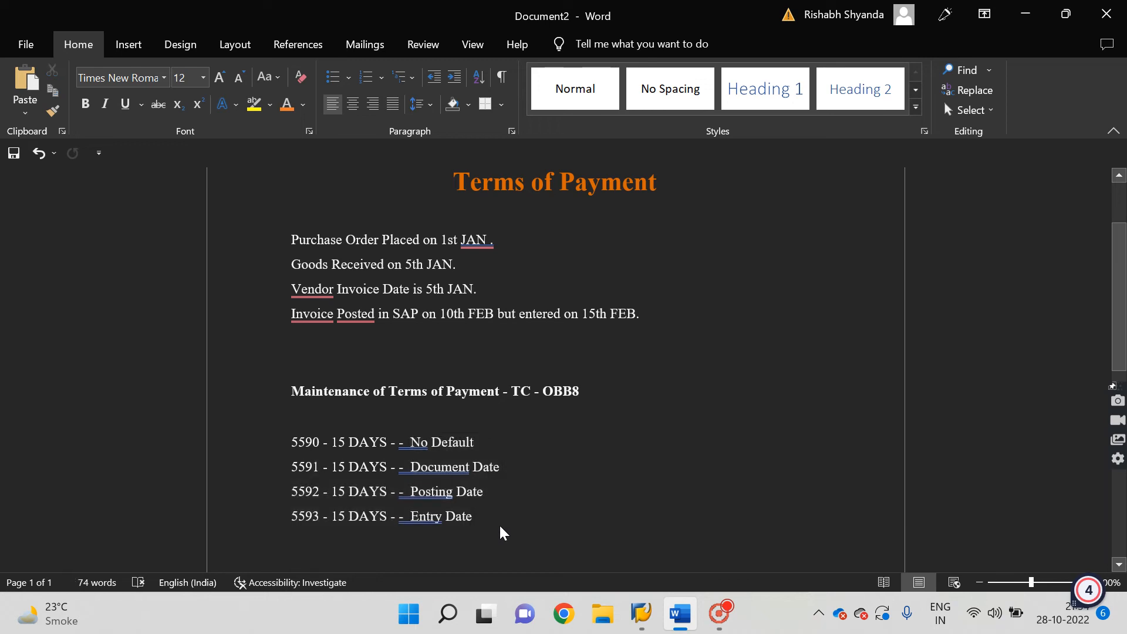
{"action": "left_click_drag", "start_coordinate": [410, 442], "coordinate": [478, 533]}
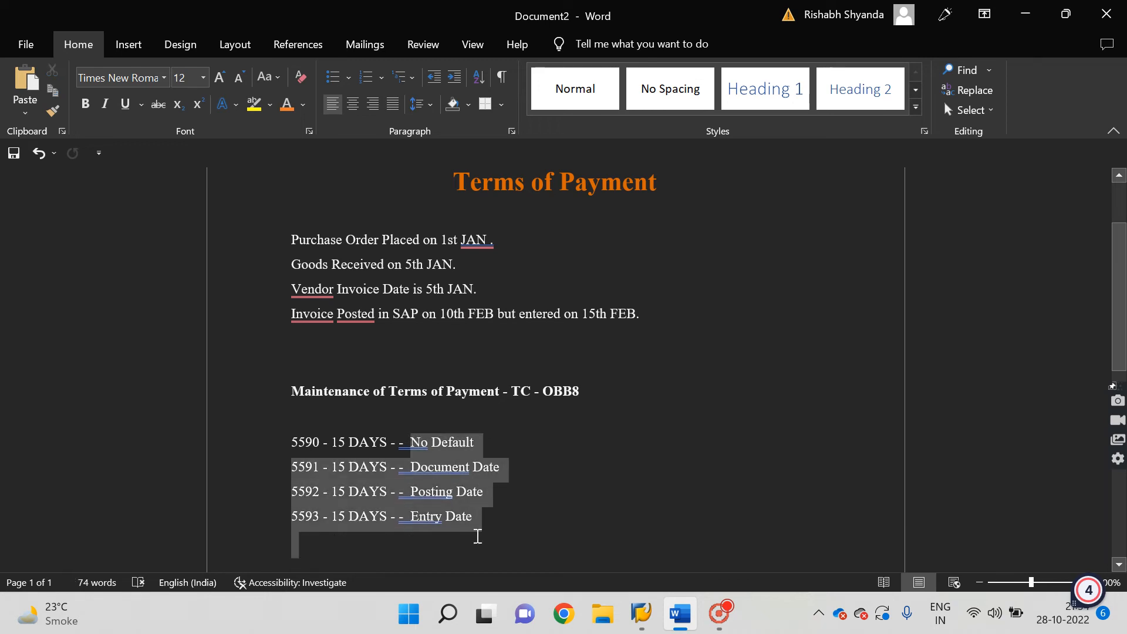
{"action": "left_click", "coordinate": [500, 538]}
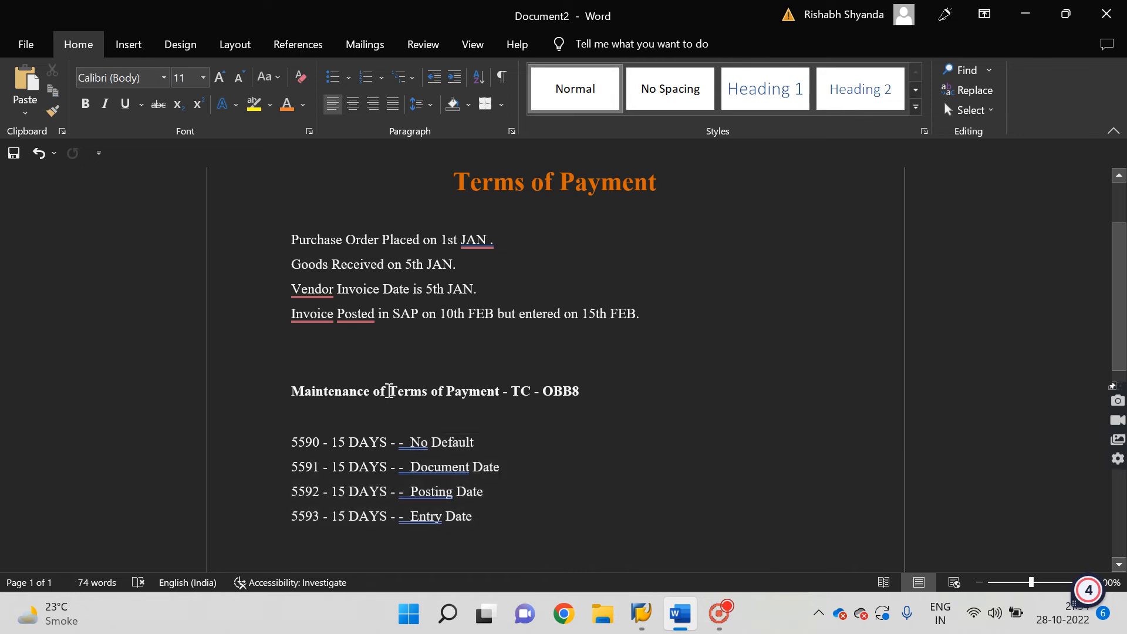
{"action": "left_click_drag", "start_coordinate": [395, 391], "coordinate": [603, 394]}
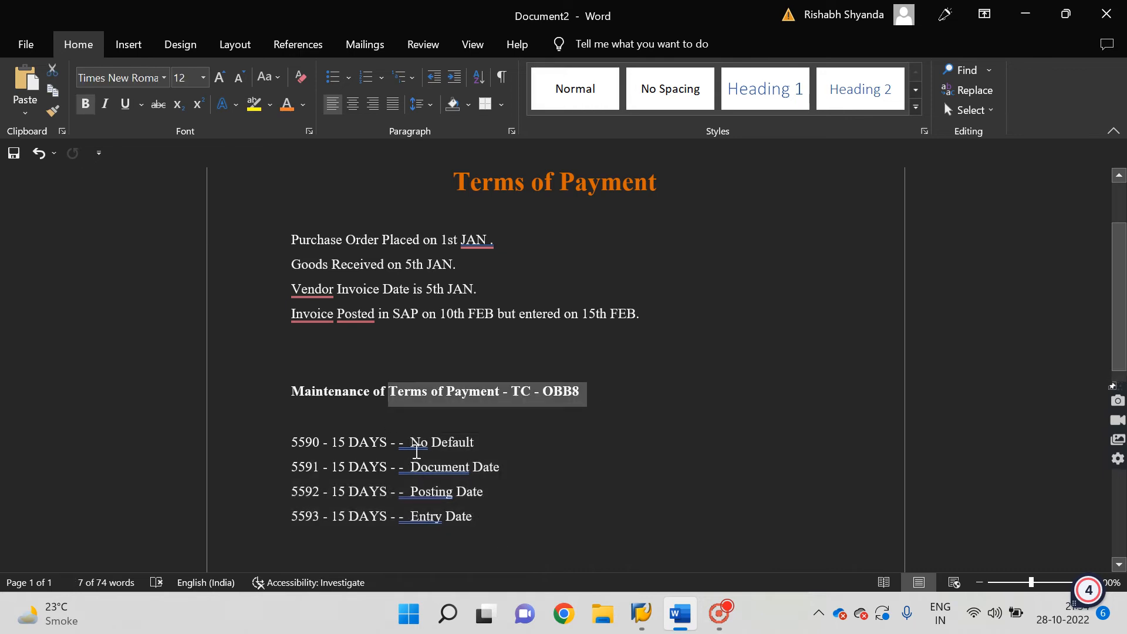
{"action": "left_click_drag", "start_coordinate": [415, 442], "coordinate": [493, 519]}
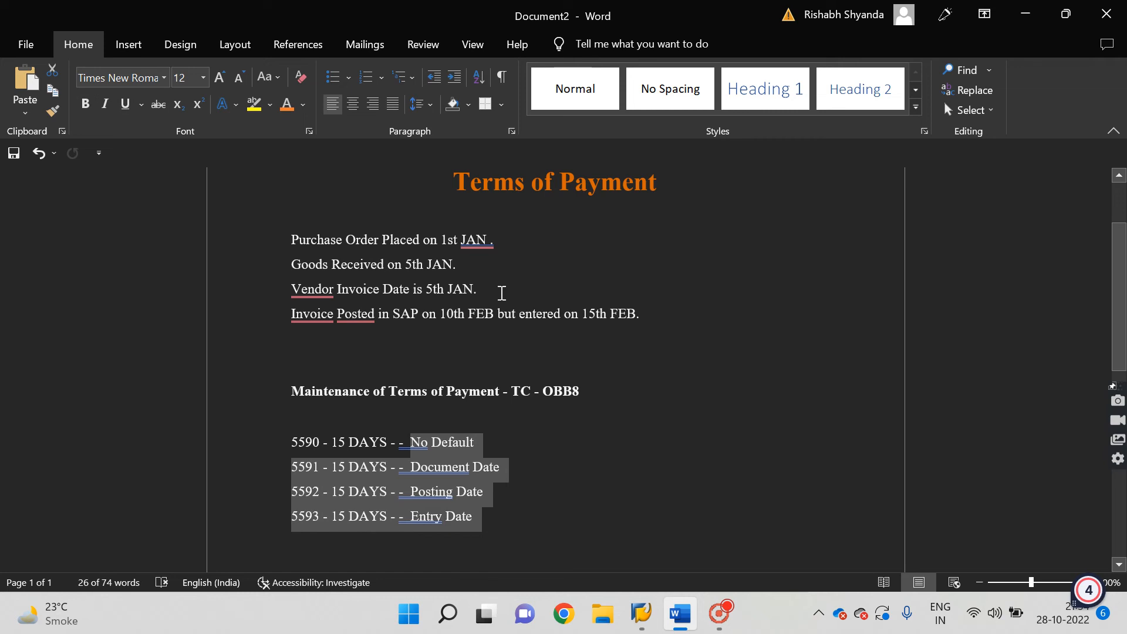
Step: Highlight the transaction code OBB8 in the Word heading, switch to SAP Easy Access and run OBB8
{"action": "left_click_drag", "start_coordinate": [544, 392], "coordinate": [587, 392]}
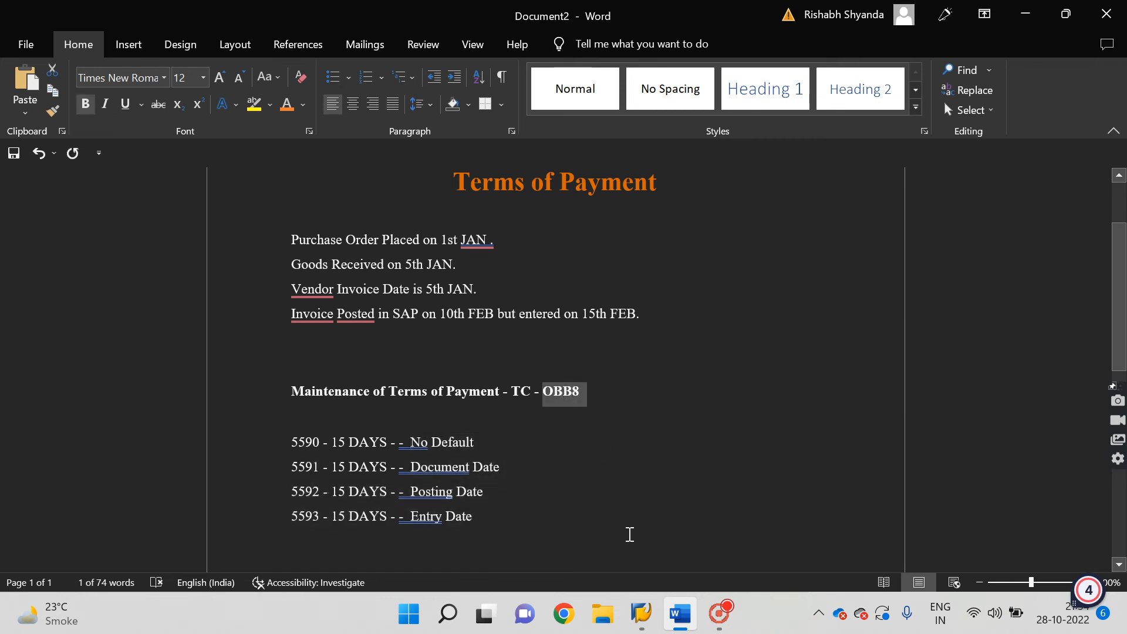
{"action": "mouse_move", "coordinate": [641, 613]}
{"action": "left_click", "coordinate": [717, 520]}
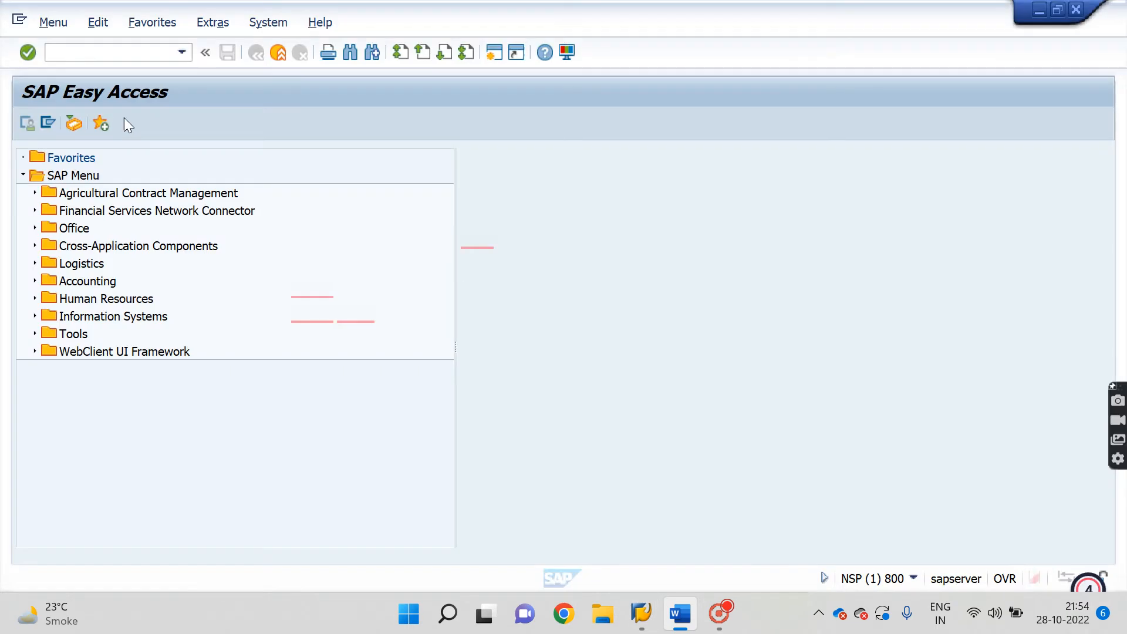
{"action": "left_click", "coordinate": [95, 53]}
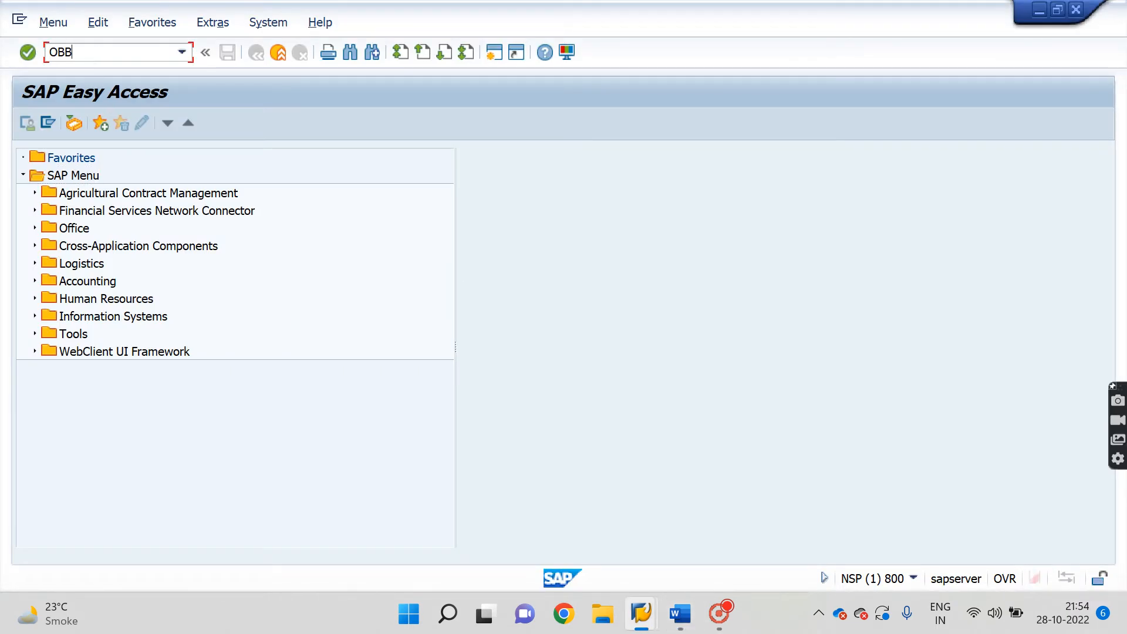
{"action": "key", "text": "Return"}
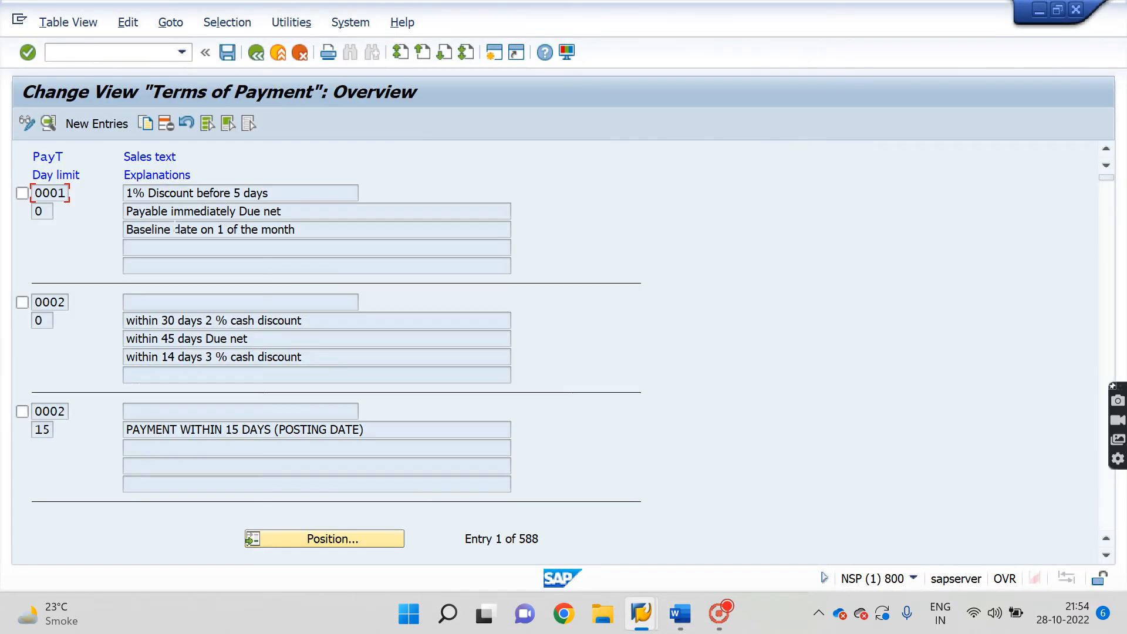
Step: Create a new terms of payment entry with the payment terms key 5590, checking the key in the Word document
{"action": "left_click", "coordinate": [96, 124]}
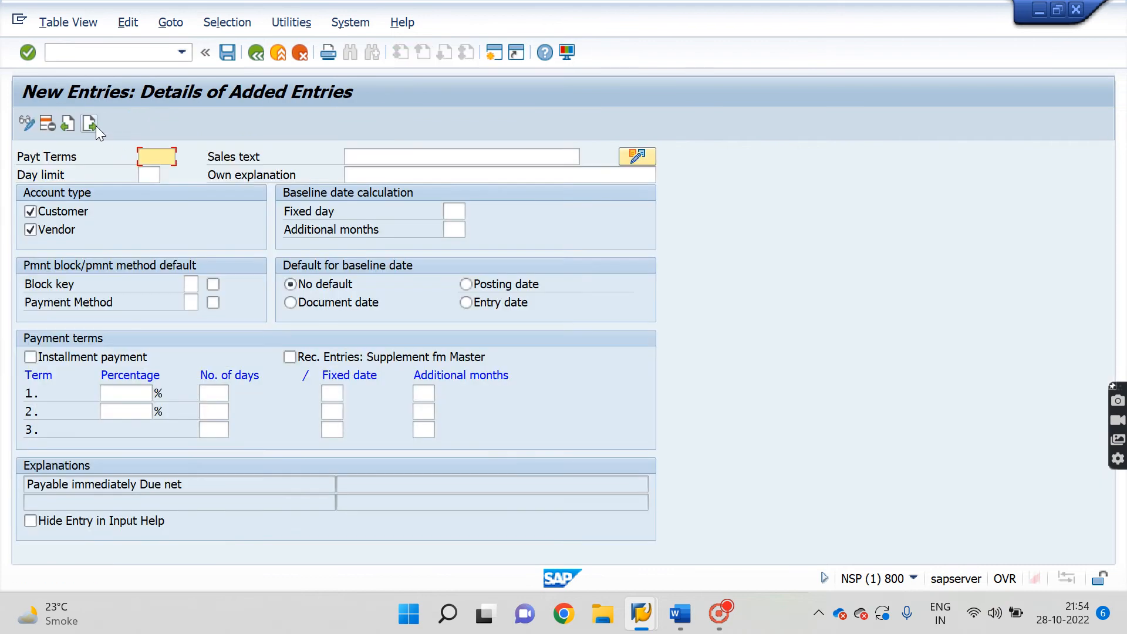
{"action": "left_click", "coordinate": [680, 613]}
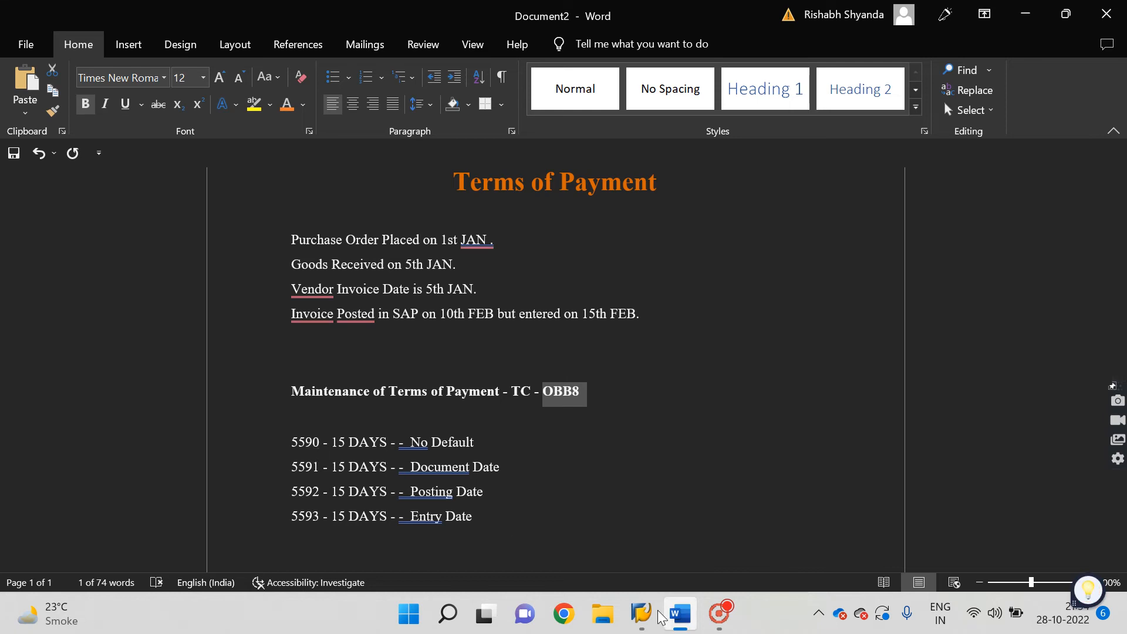
{"action": "mouse_move", "coordinate": [642, 611]}
{"action": "left_click", "coordinate": [689, 541]}
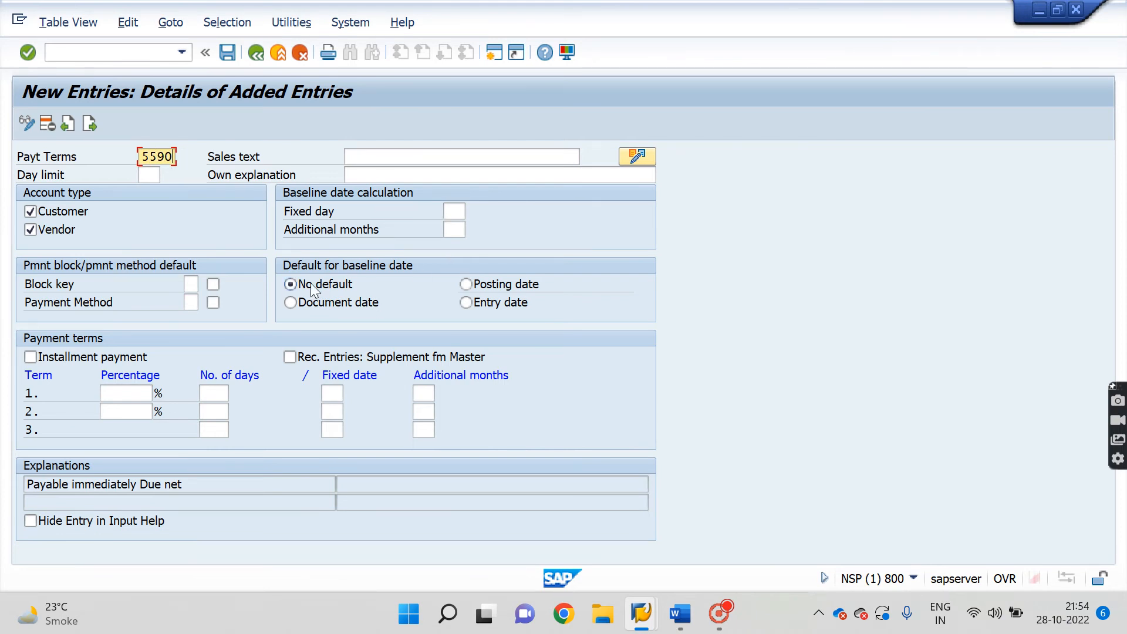
Step: Check the default date and days for 5590 in Word, and set the first term to 15 days in the SAP entry
{"action": "left_click", "coordinate": [680, 614]}
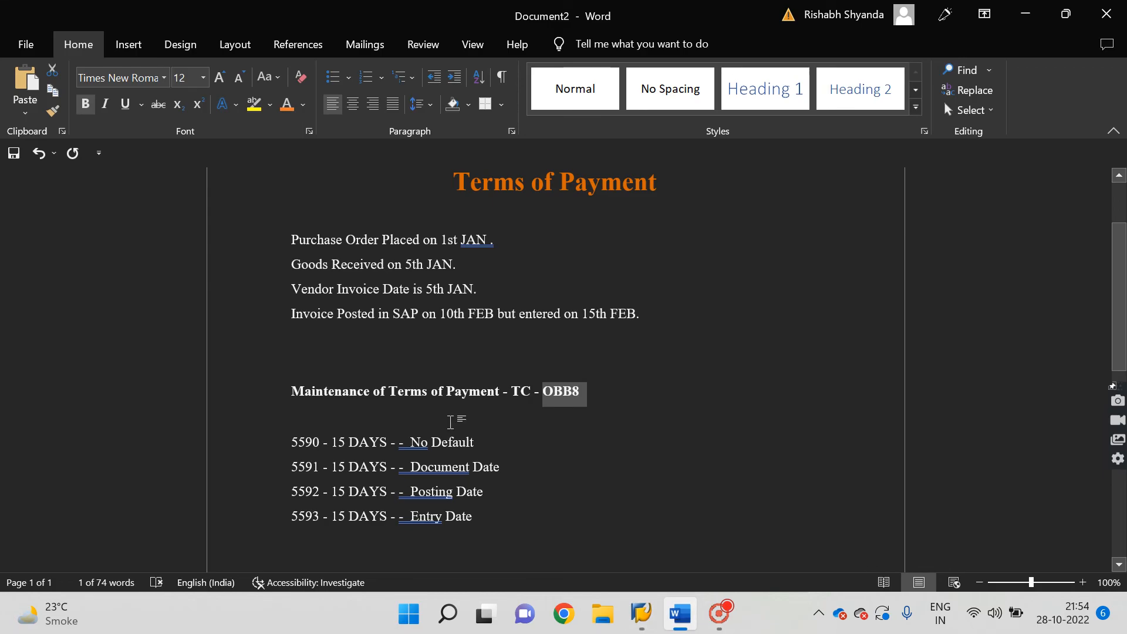
{"action": "left_click_drag", "start_coordinate": [414, 442], "coordinate": [511, 446]}
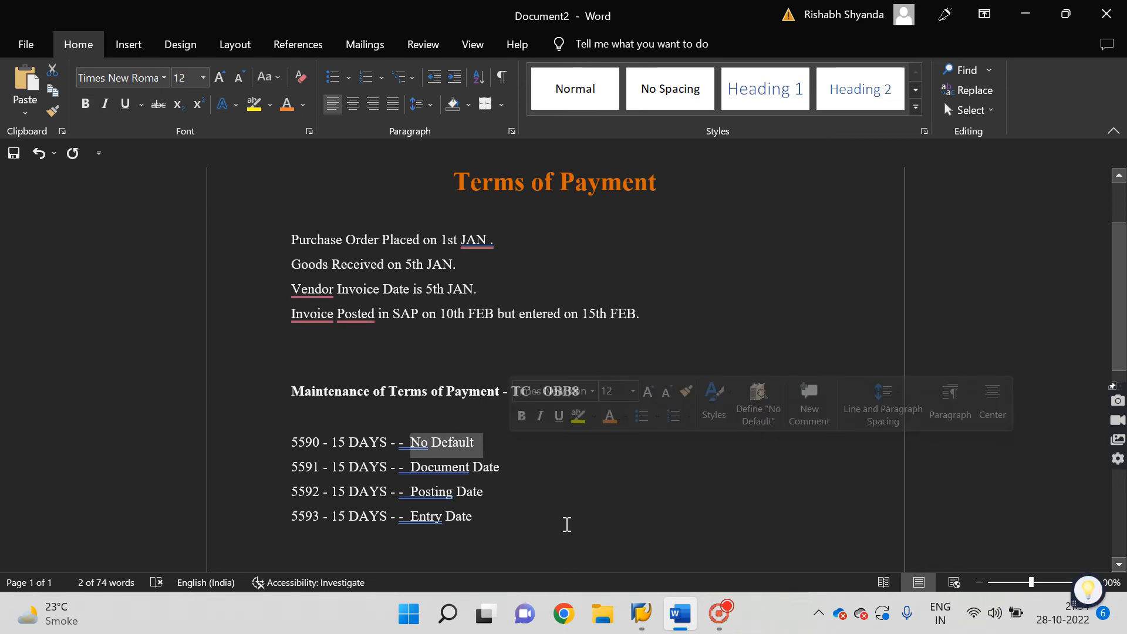
{"action": "left_click", "coordinate": [332, 441]}
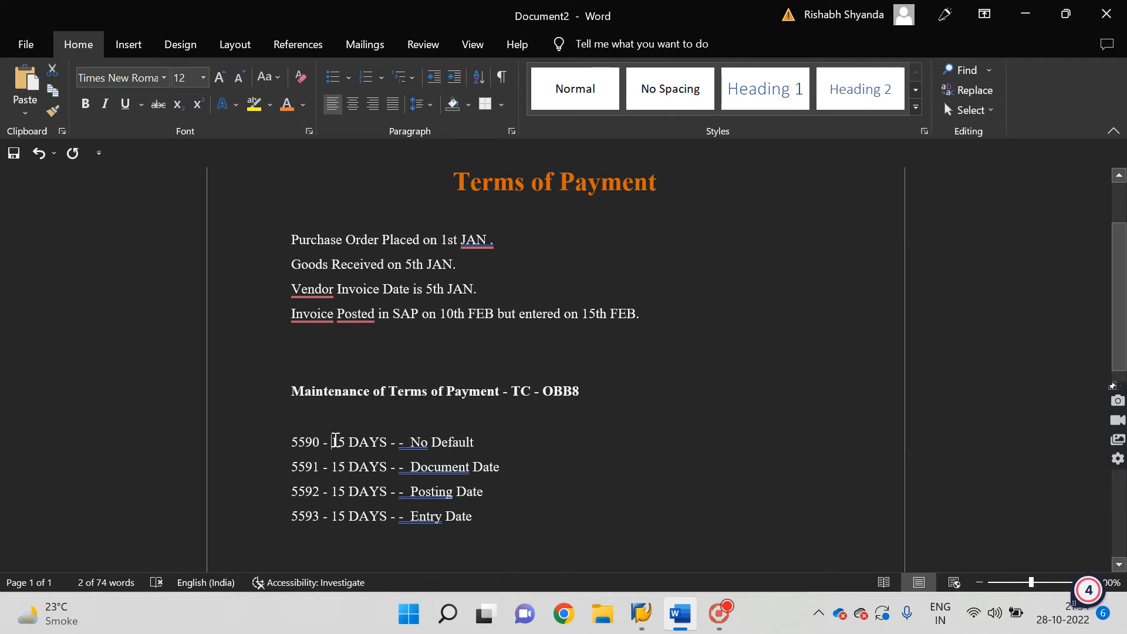
{"action": "left_click_drag", "start_coordinate": [332, 442], "coordinate": [392, 443]}
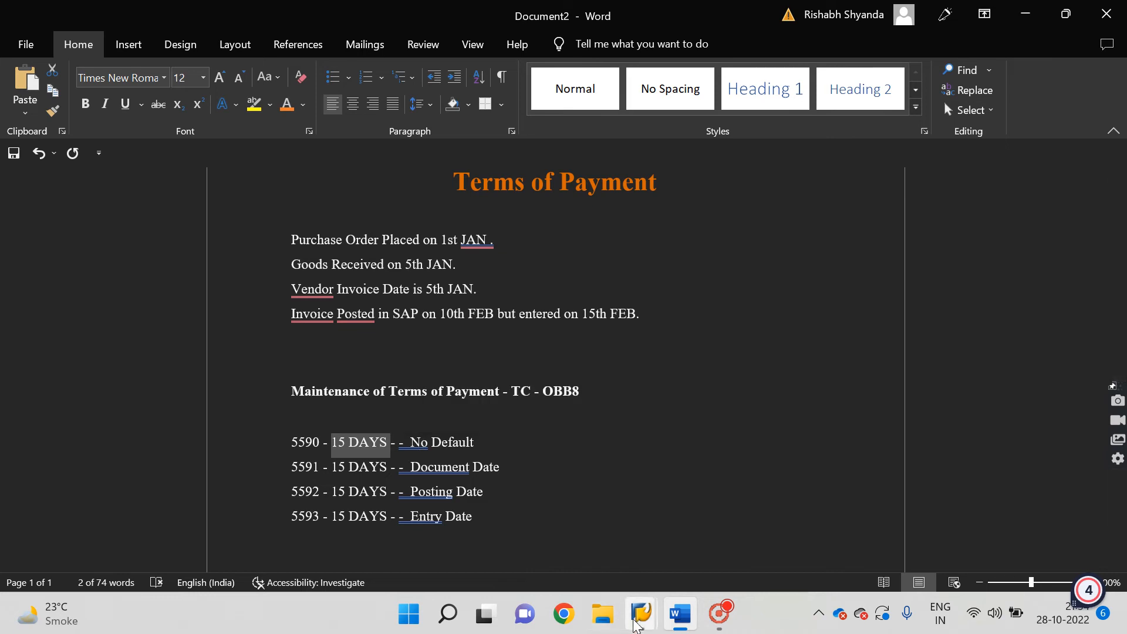
{"action": "mouse_move", "coordinate": [641, 613]}
{"action": "left_click", "coordinate": [644, 557]}
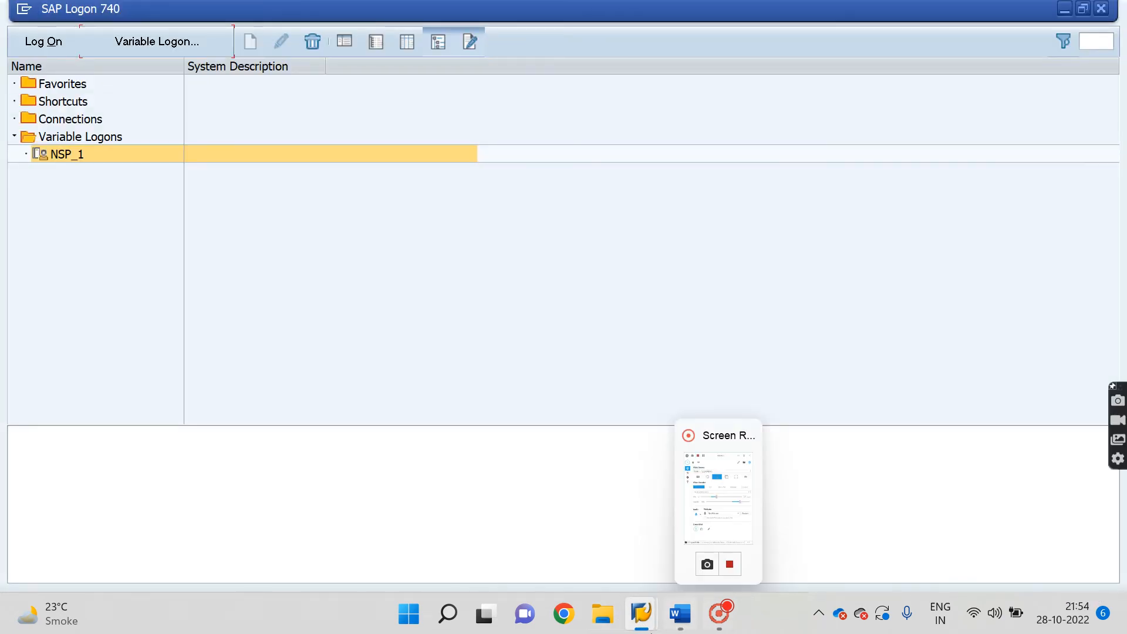
{"action": "left_click", "coordinate": [732, 485]}
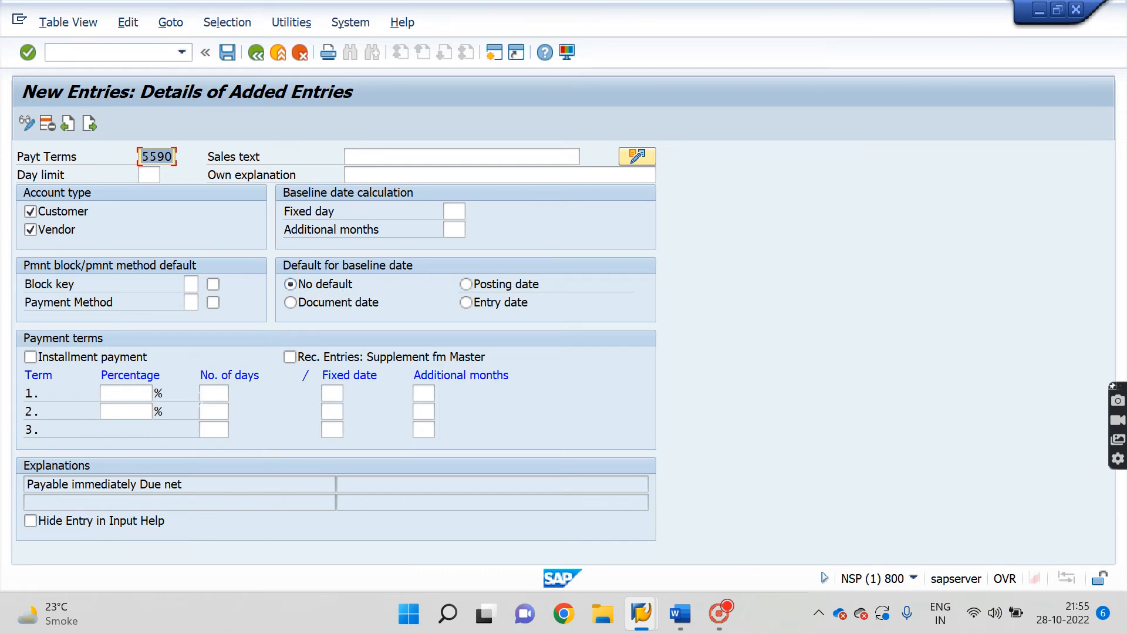
{"action": "left_click", "coordinate": [215, 393]}
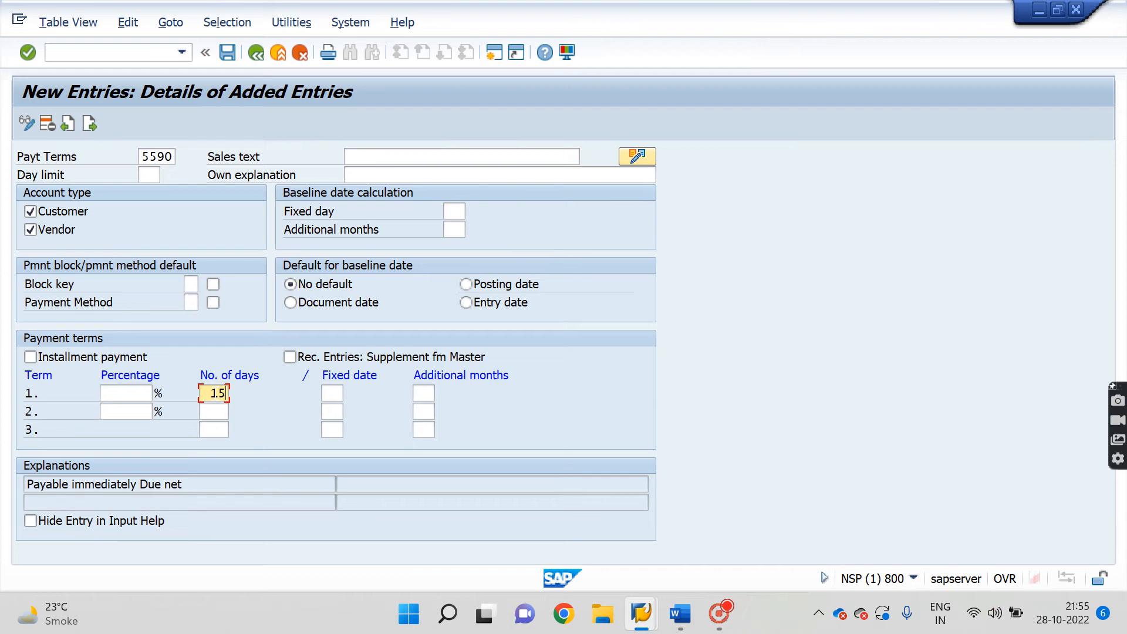
{"action": "key", "text": "Return"}
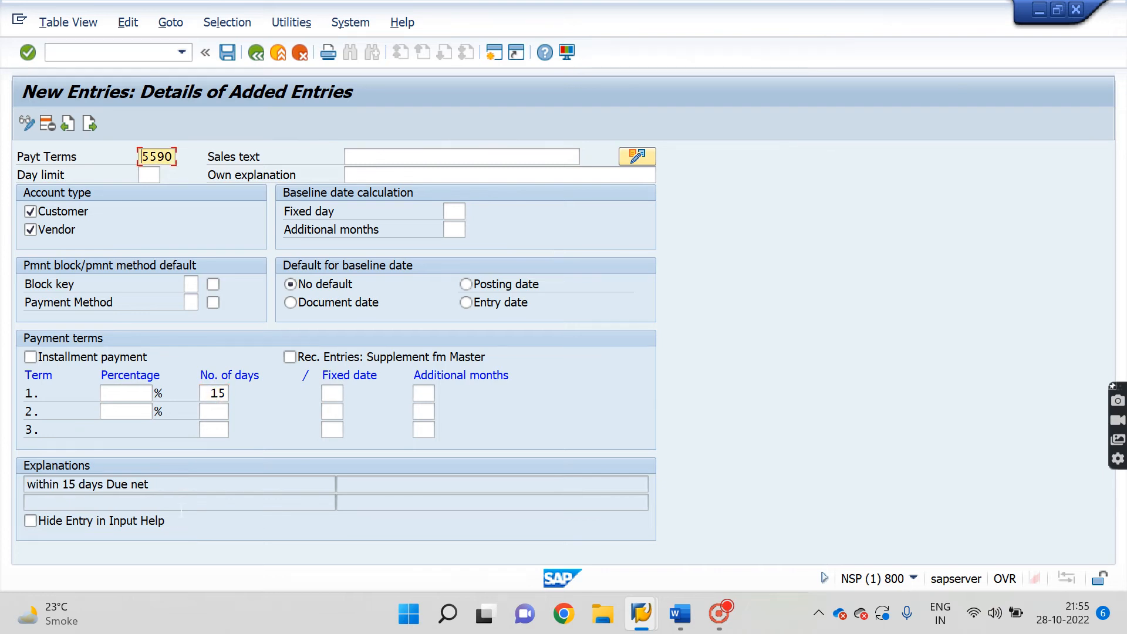
Step: Copy the explanation "within 15 days Due net" into the own explanation and sales text of 5590, and save the entry under the proposed customizing request
{"action": "left_click_drag", "start_coordinate": [155, 484], "coordinate": [26, 485]}
{"action": "key", "text": "ctrl+c"}
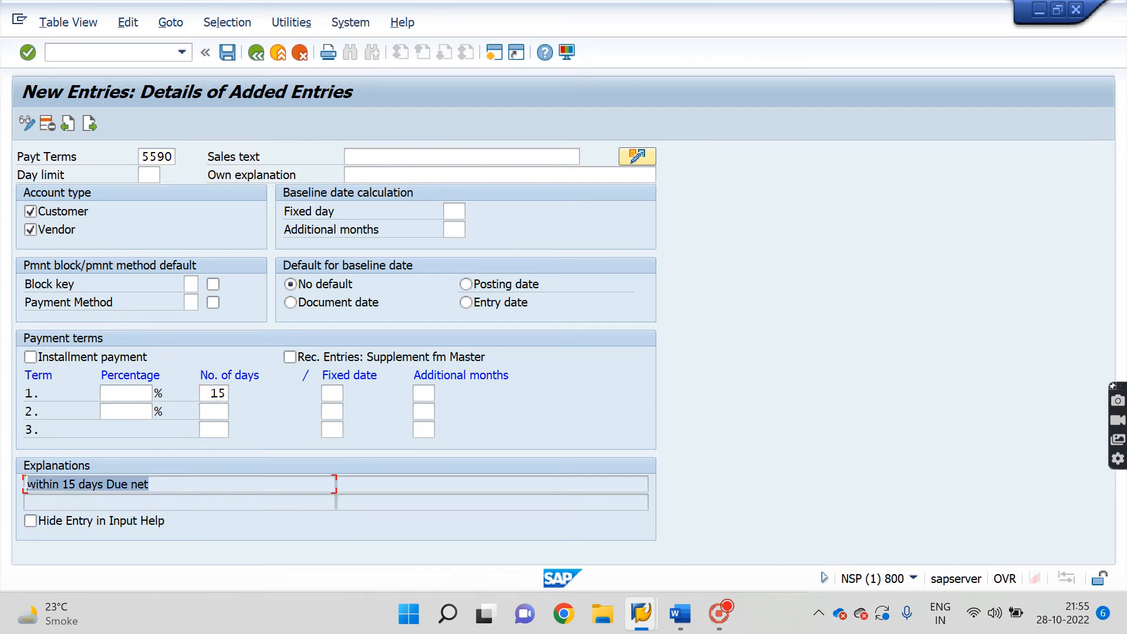
{"action": "left_click", "coordinate": [26, 485]}
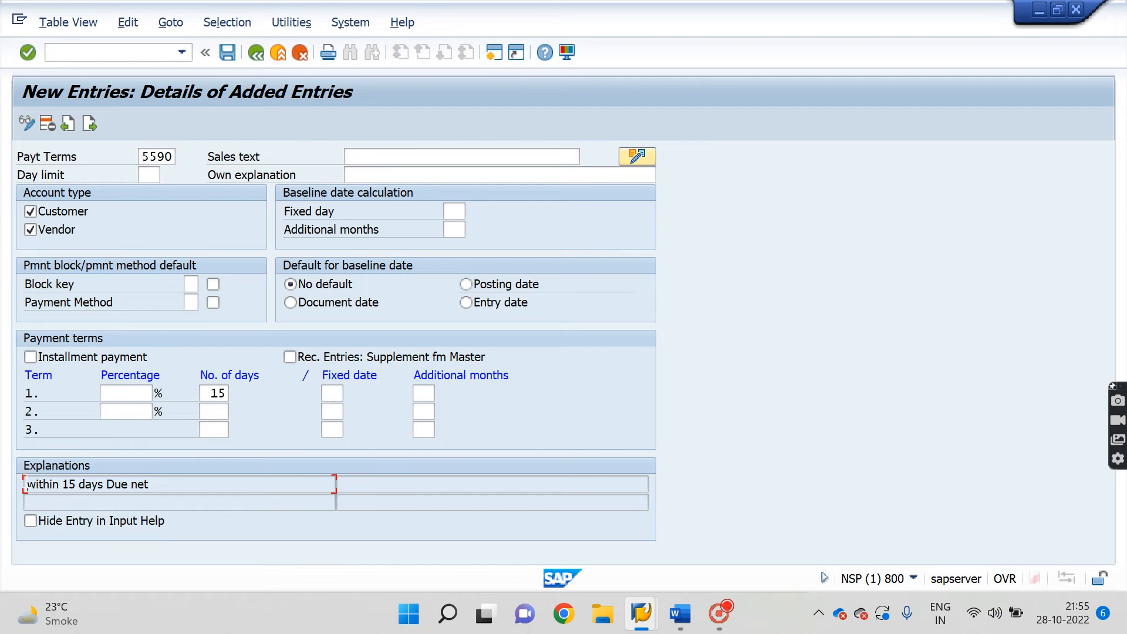
{"action": "left_click", "coordinate": [460, 172]}
{"action": "key", "text": "ctrl+v"}
{"action": "left_click", "coordinate": [491, 156]}
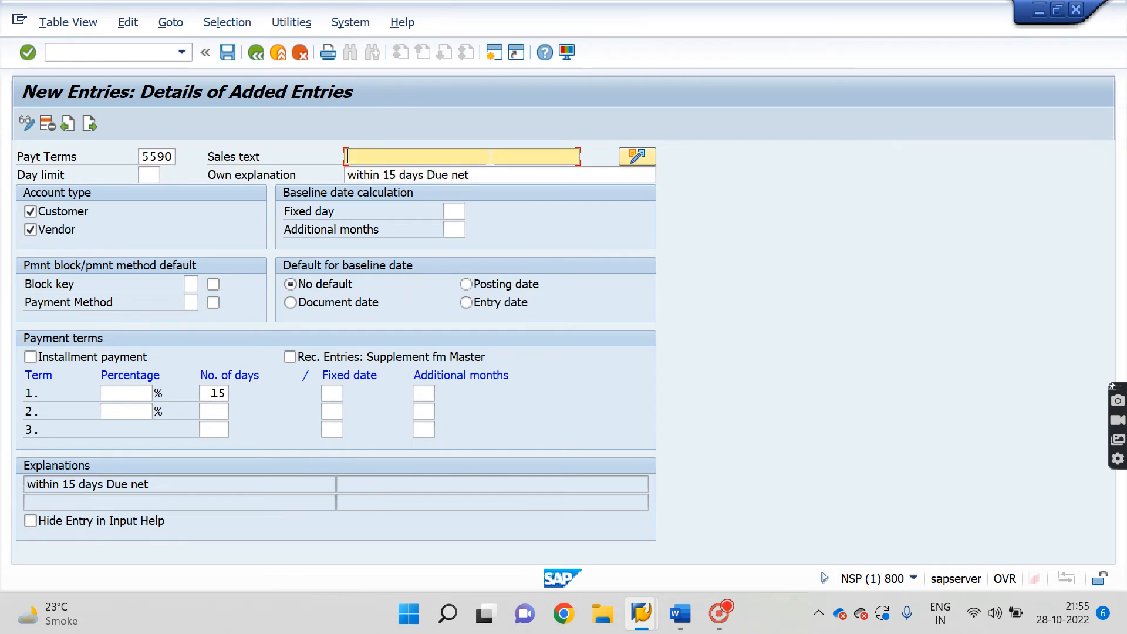
{"action": "key", "text": "ctrl+v"}
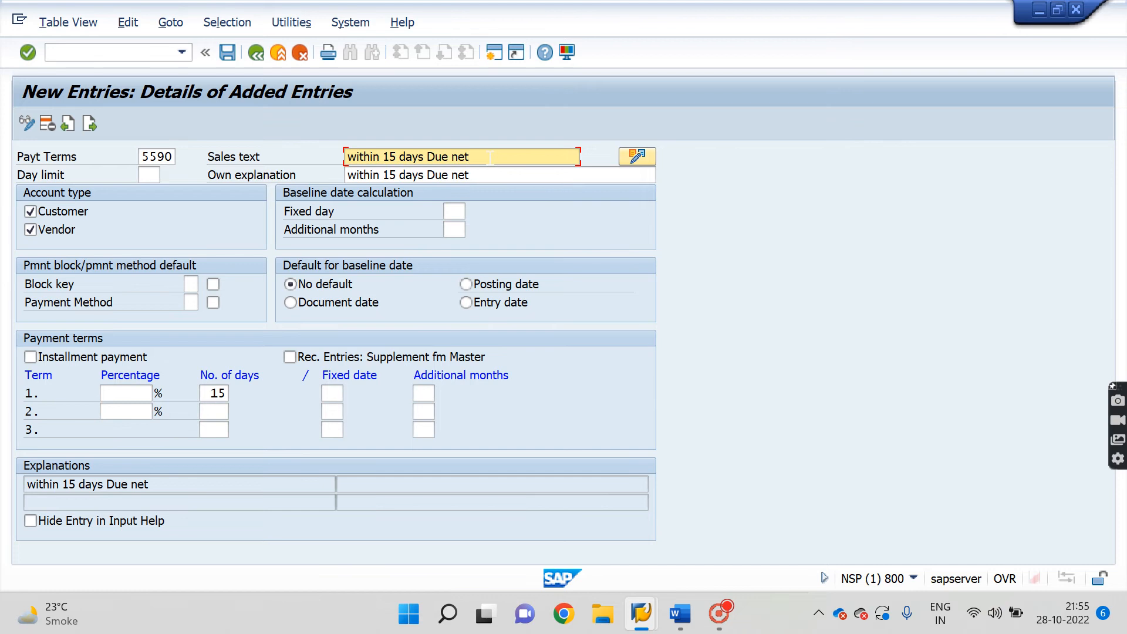
{"action": "key", "text": "Return"}
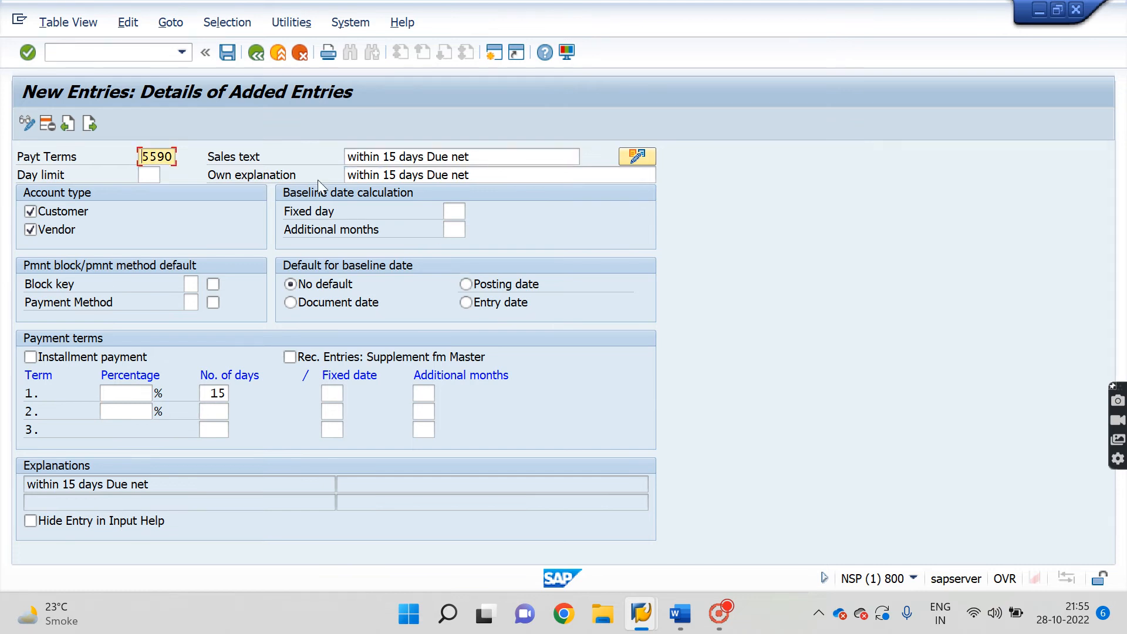
{"action": "left_click", "coordinate": [228, 59]}
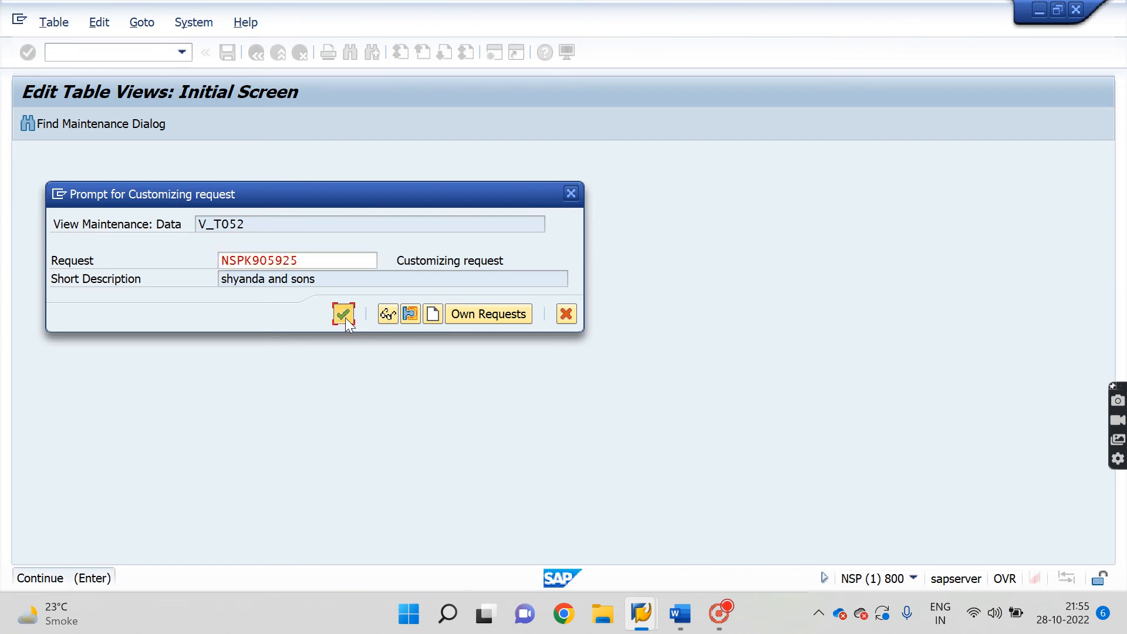
{"action": "left_click", "coordinate": [345, 316]}
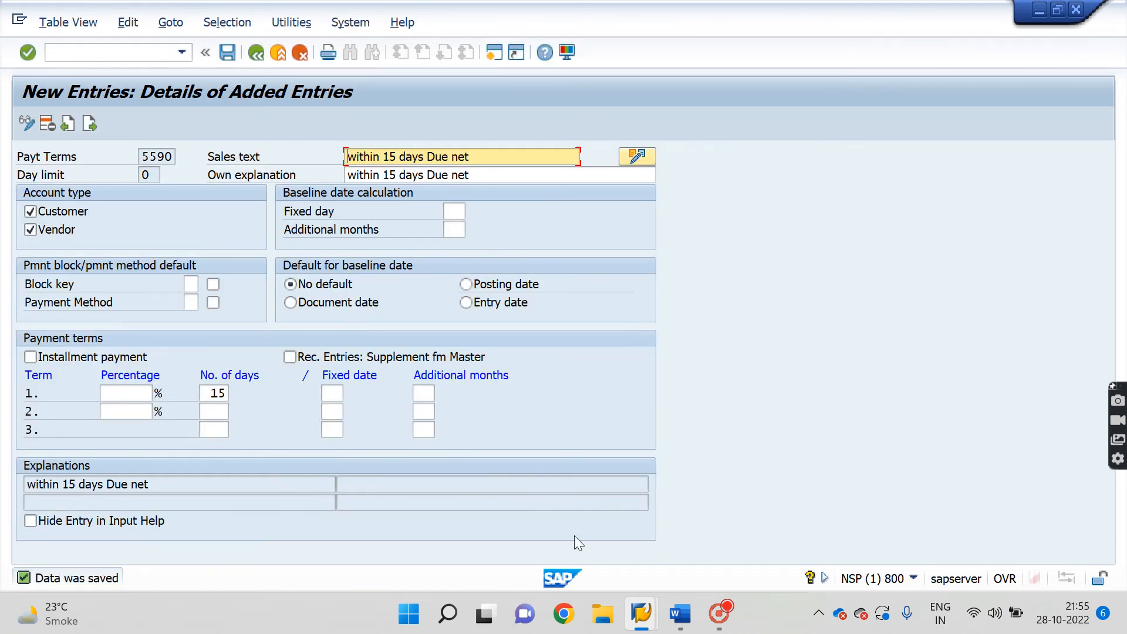
Step: Look up the second payment term in Word and start another new SAP entry with the payment terms key 5591
{"action": "mouse_move", "coordinate": [679, 613]}
{"action": "left_click", "coordinate": [681, 573]}
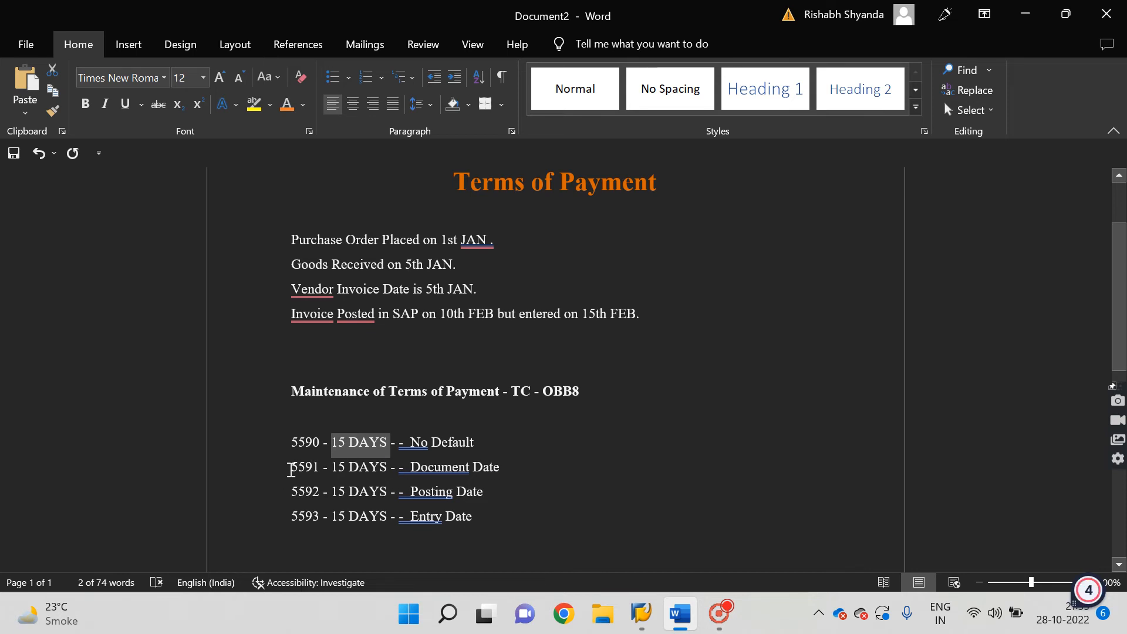
{"action": "mouse_move", "coordinate": [642, 617]}
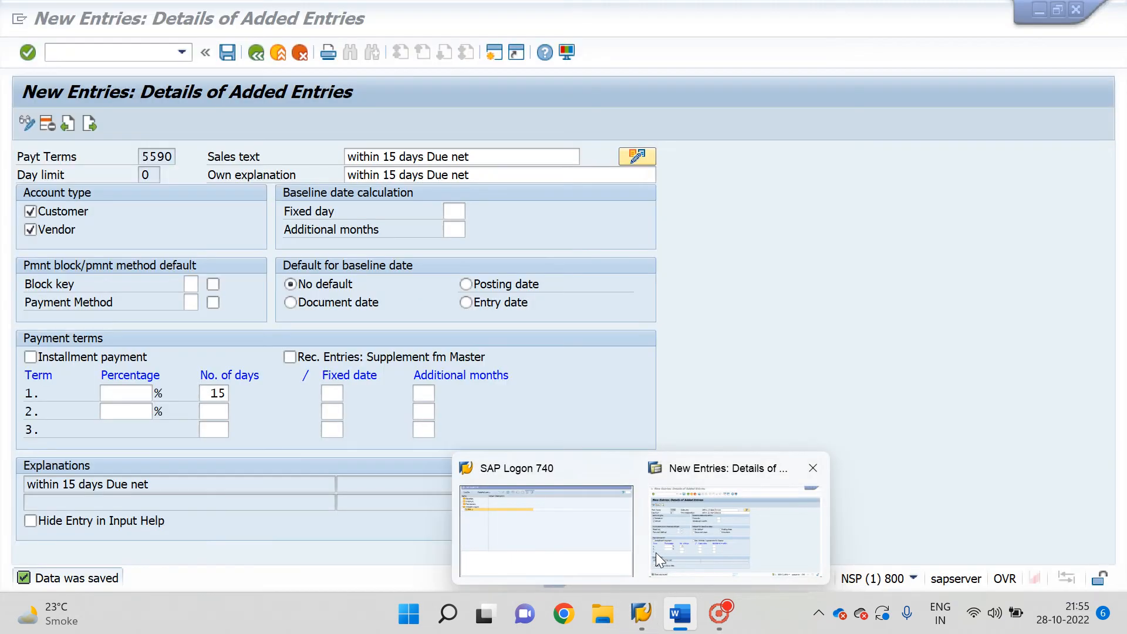
{"action": "left_click", "coordinate": [656, 552]}
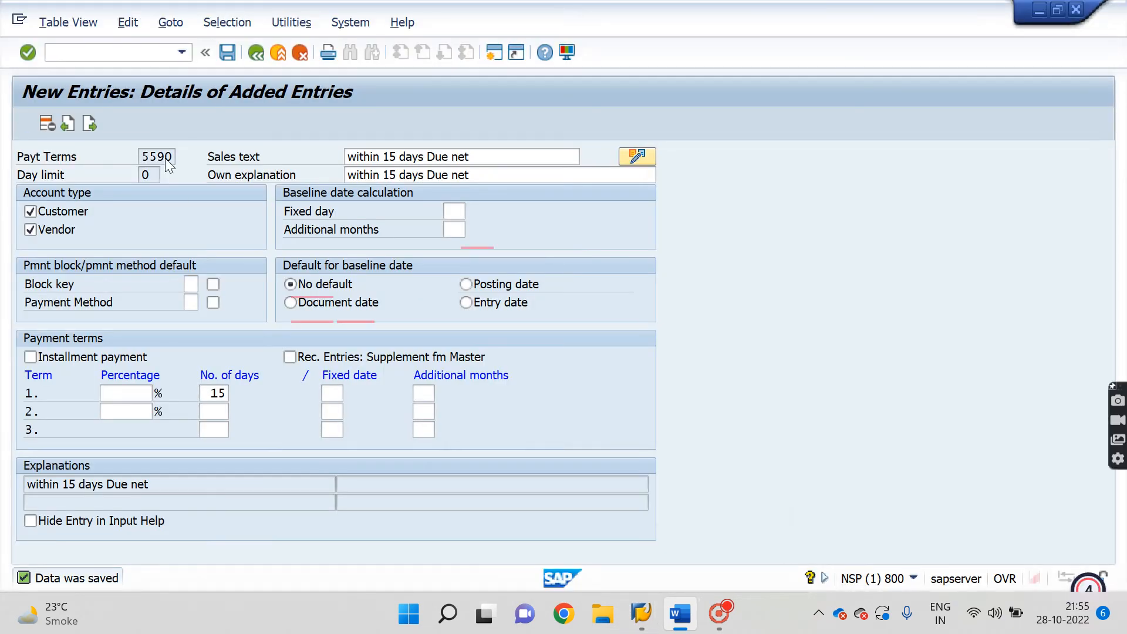
{"action": "left_click", "coordinate": [93, 125]}
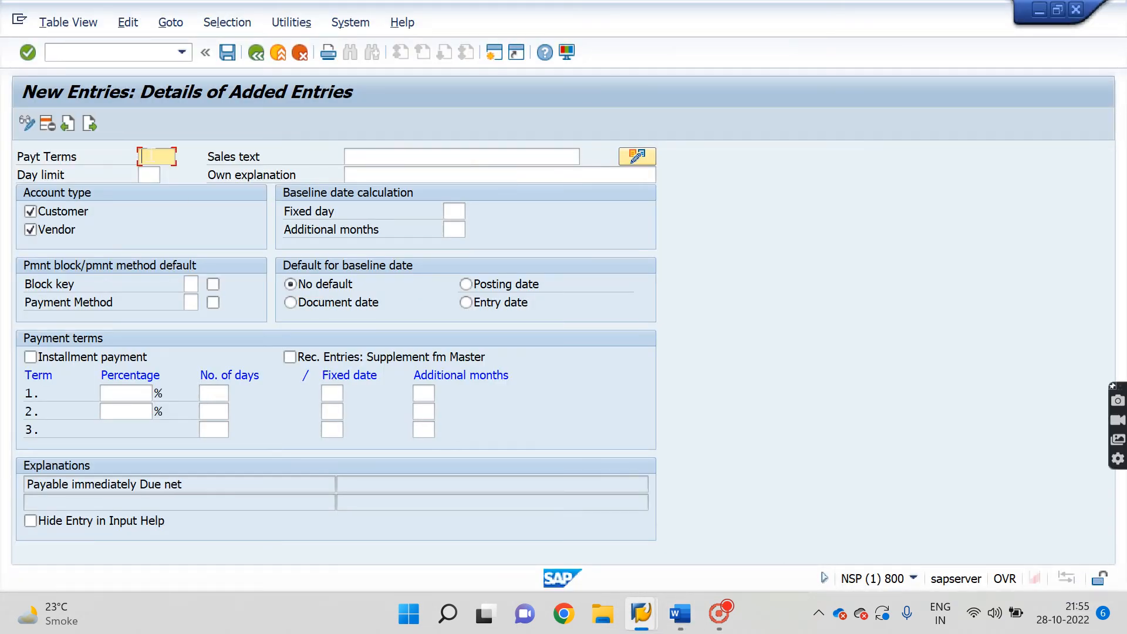
{"action": "type", "text": "5591"}
{"action": "left_click", "coordinate": [391, 173]}
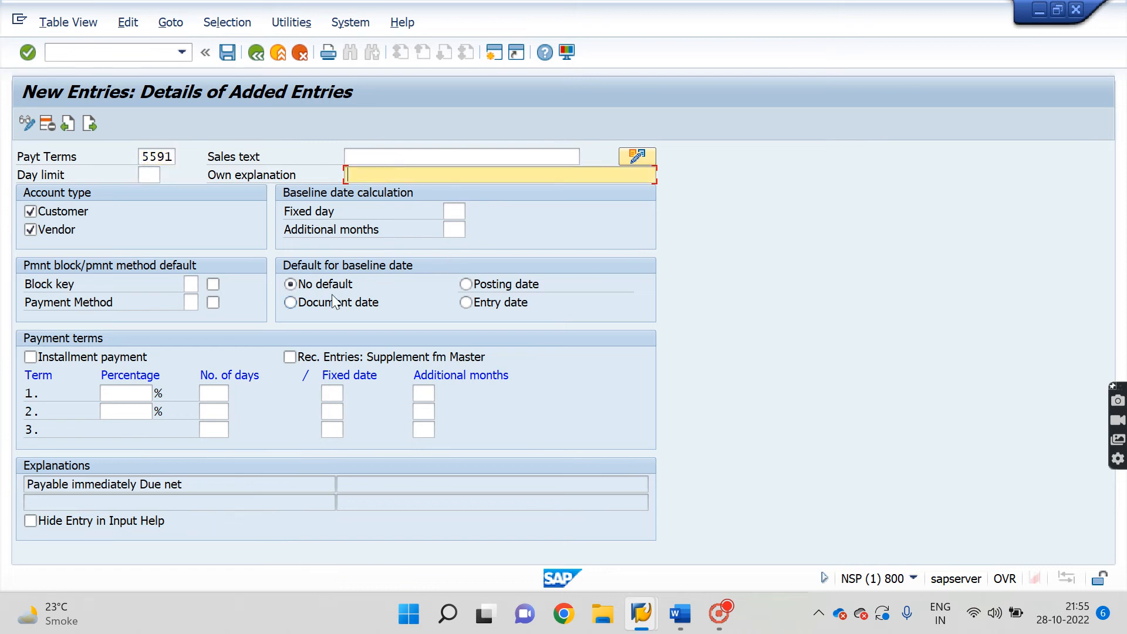
Step: Check the Word list for 5591, and set its baseline date default to Document date and its first term to 15 days in SAP
{"action": "left_click", "coordinate": [680, 622]}
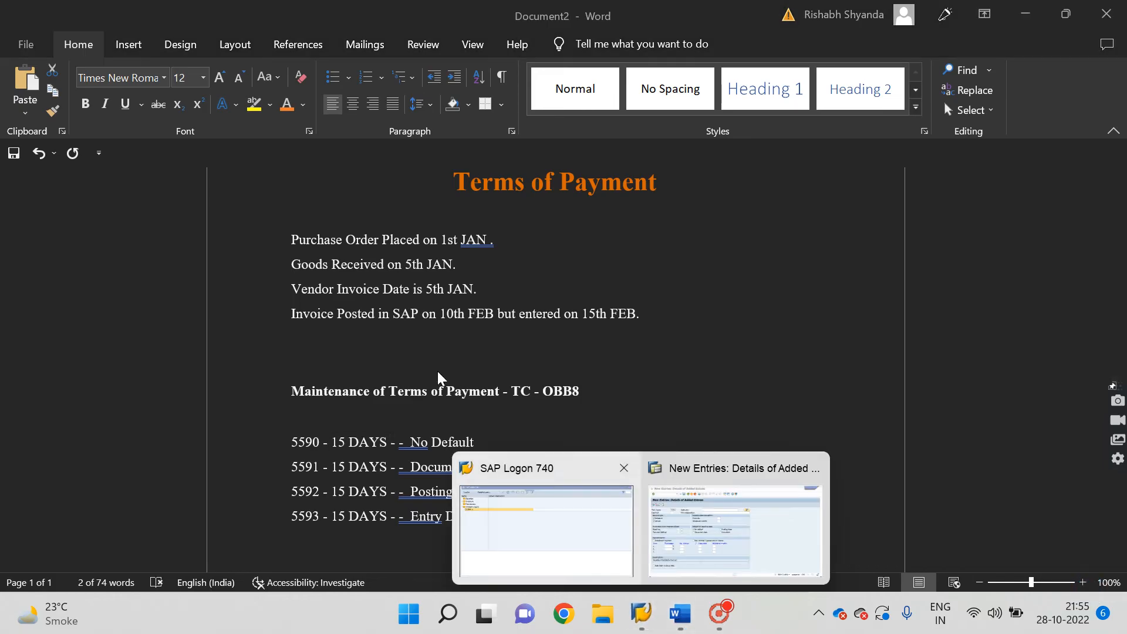
{"action": "left_click", "coordinate": [750, 523]}
{"action": "left_click", "coordinate": [290, 303]}
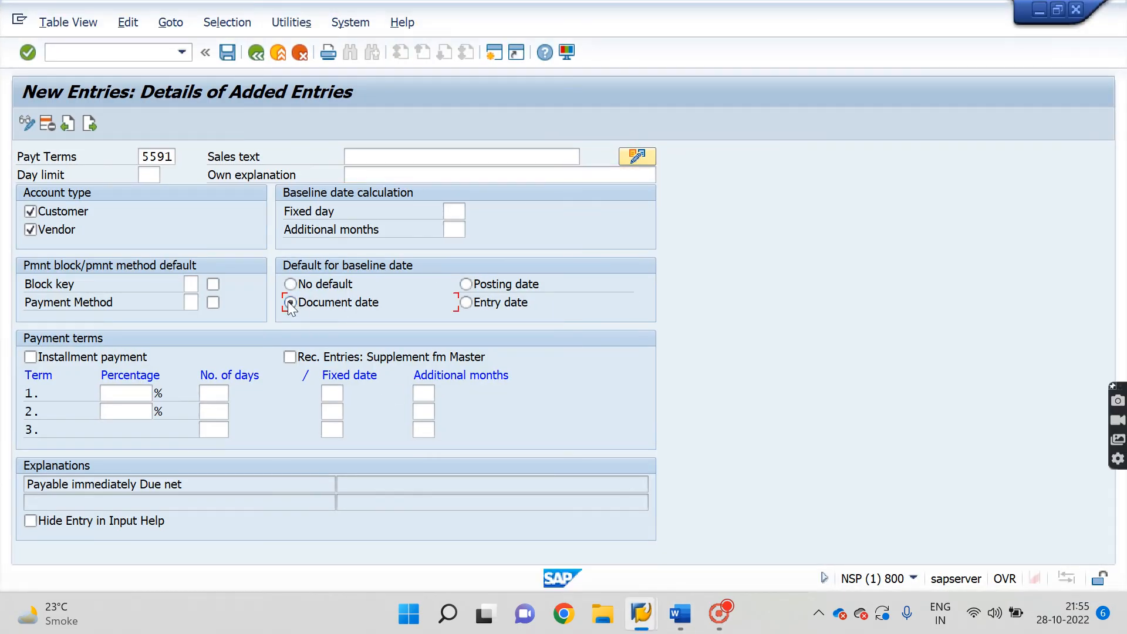
{"action": "left_click", "coordinate": [214, 393]}
{"action": "key", "text": "Return"}
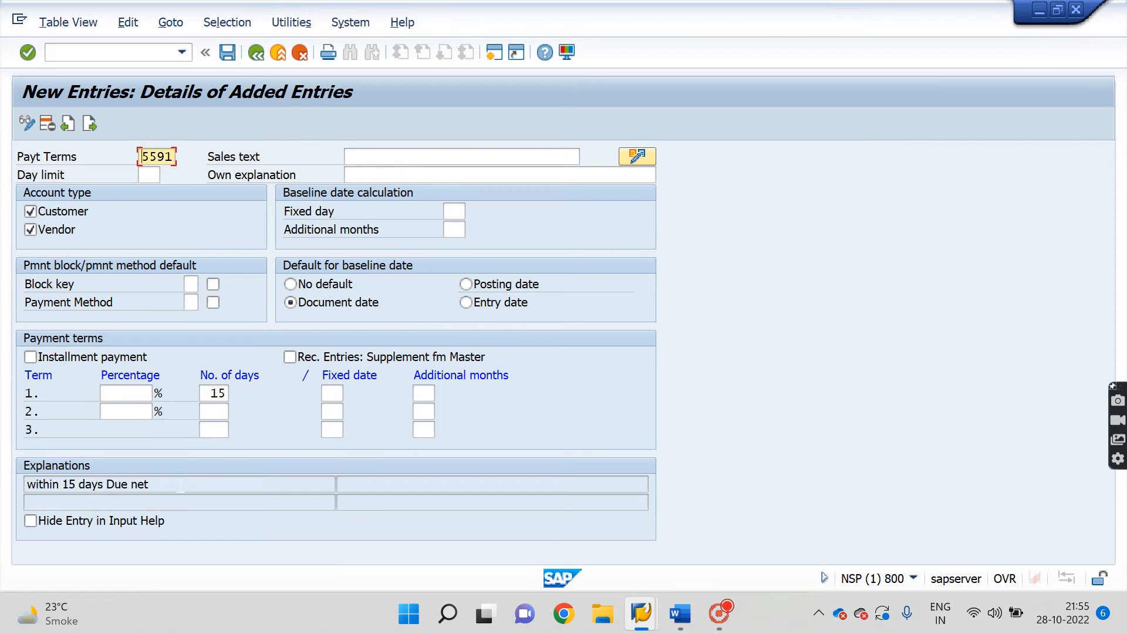
Step: Copy the explanation "within 15 days Due net" into the own explanation of 5591 and save the entry
{"action": "left_click_drag", "start_coordinate": [181, 484], "coordinate": [3, 485]}
{"action": "key", "text": "ctrl+c"}
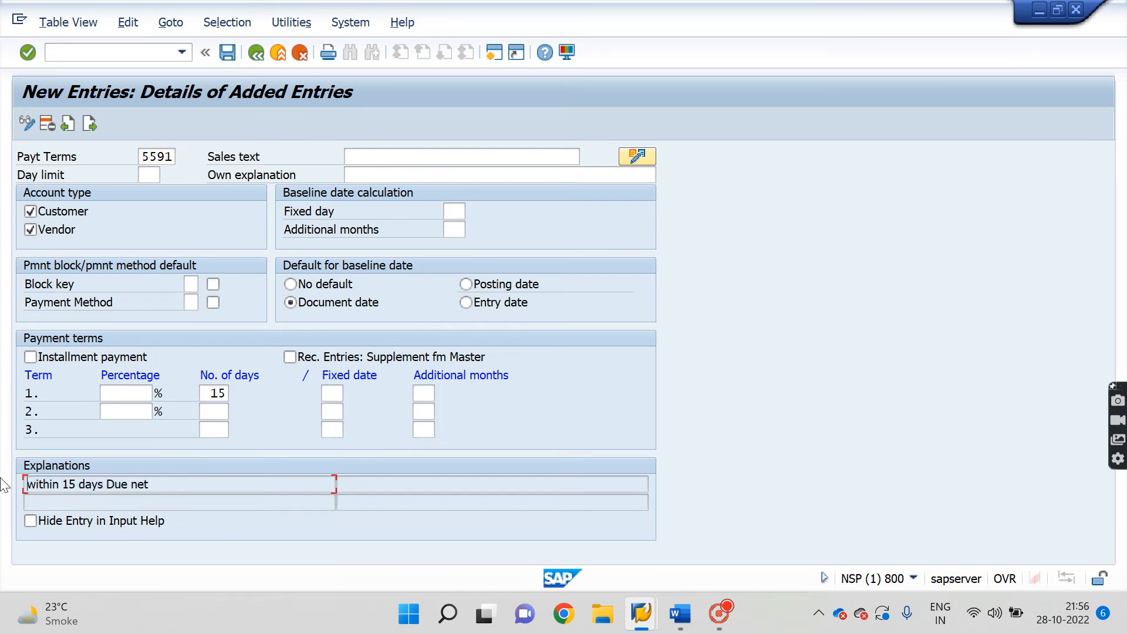
{"action": "left_click", "coordinate": [488, 179]}
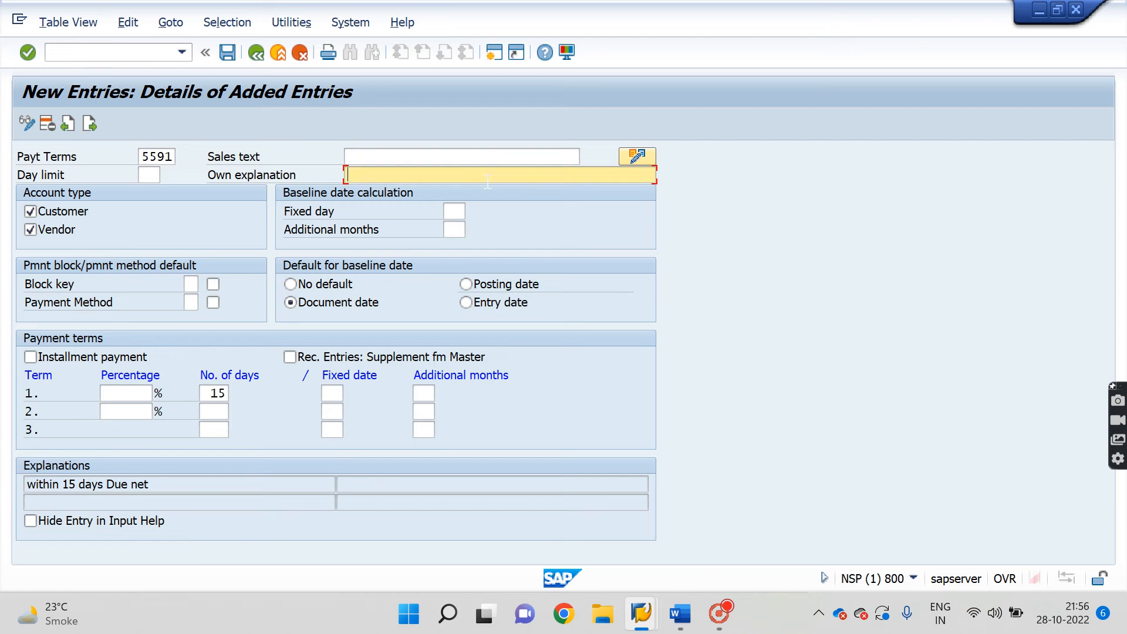
{"action": "key", "text": "ctrl+v"}
{"action": "key", "text": "Return"}
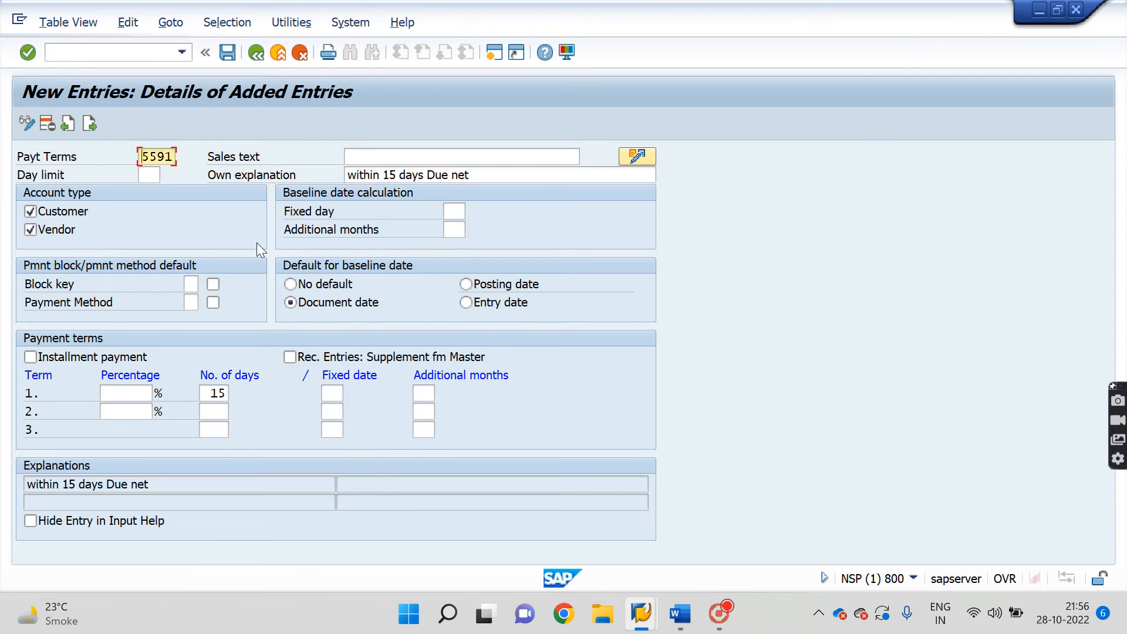
{"action": "left_click", "coordinate": [228, 53]}
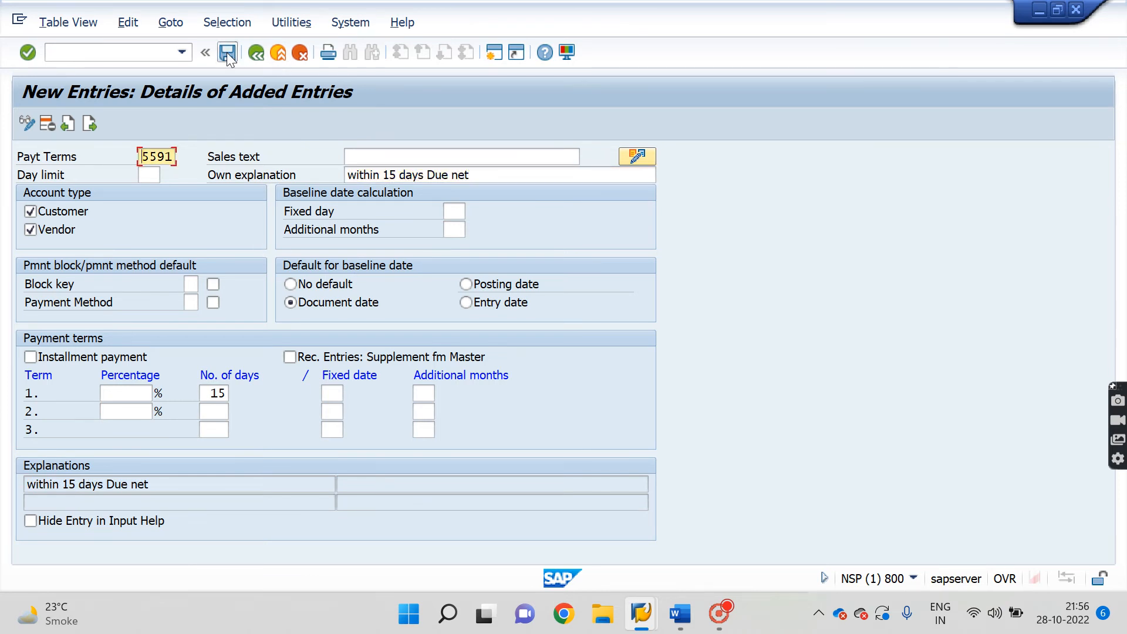
{"action": "mouse_move", "coordinate": [679, 614]}
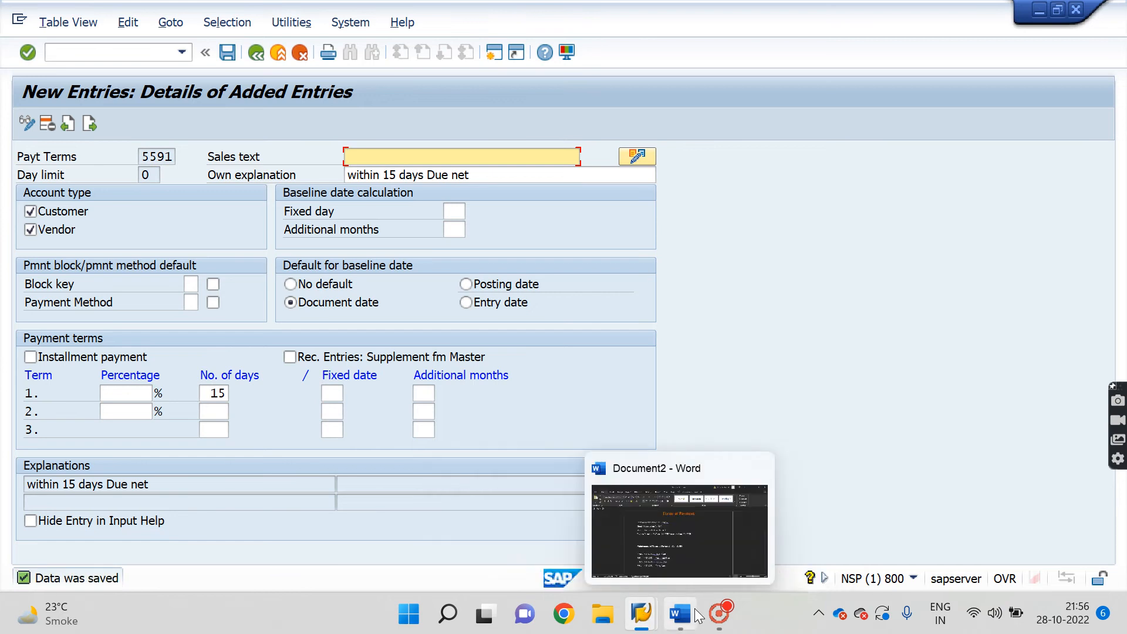
Step: Look up the third payment term in Word and start another new SAP entry with the payment terms key 5592
{"action": "left_click", "coordinate": [703, 544]}
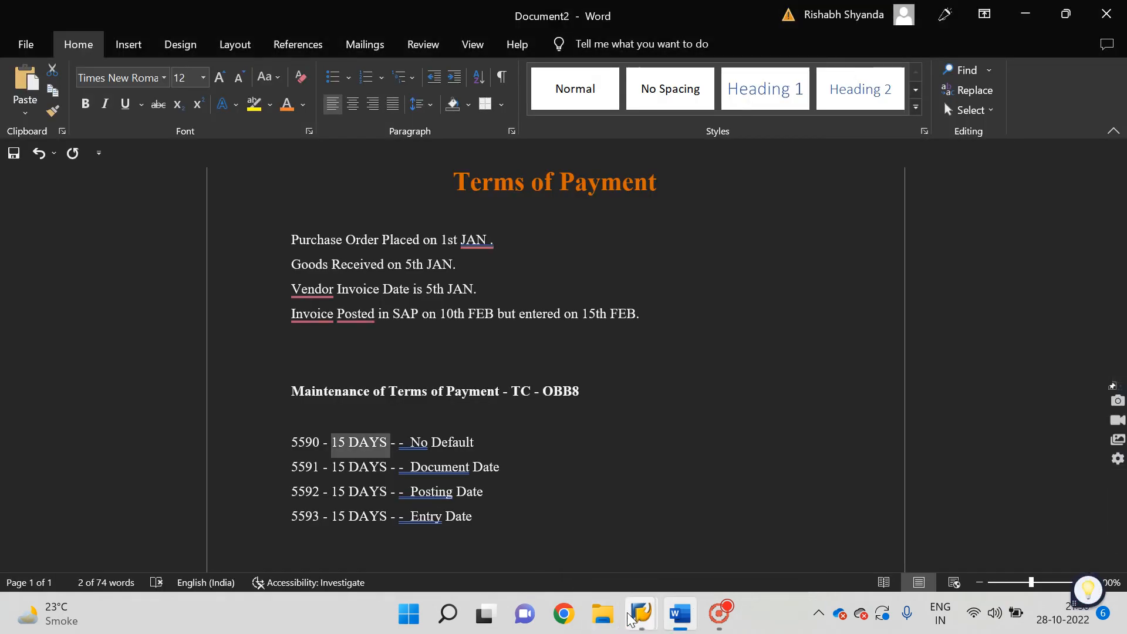
{"action": "mouse_move", "coordinate": [642, 614]}
{"action": "left_click", "coordinate": [693, 529]}
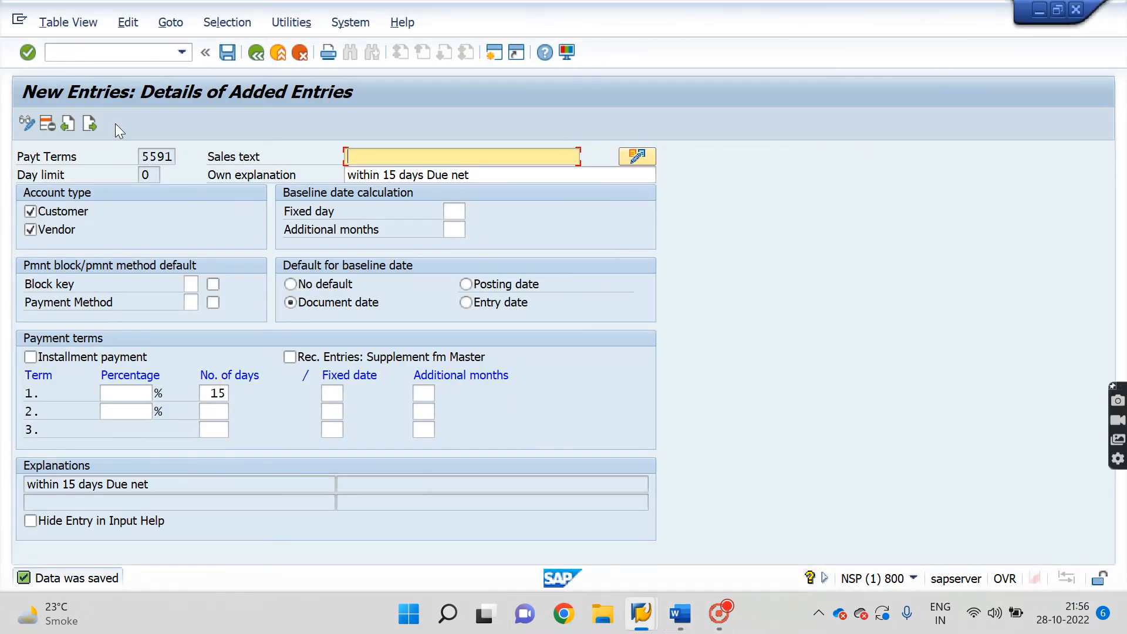
{"action": "left_click", "coordinate": [90, 123]}
{"action": "type", "text": "5591"}
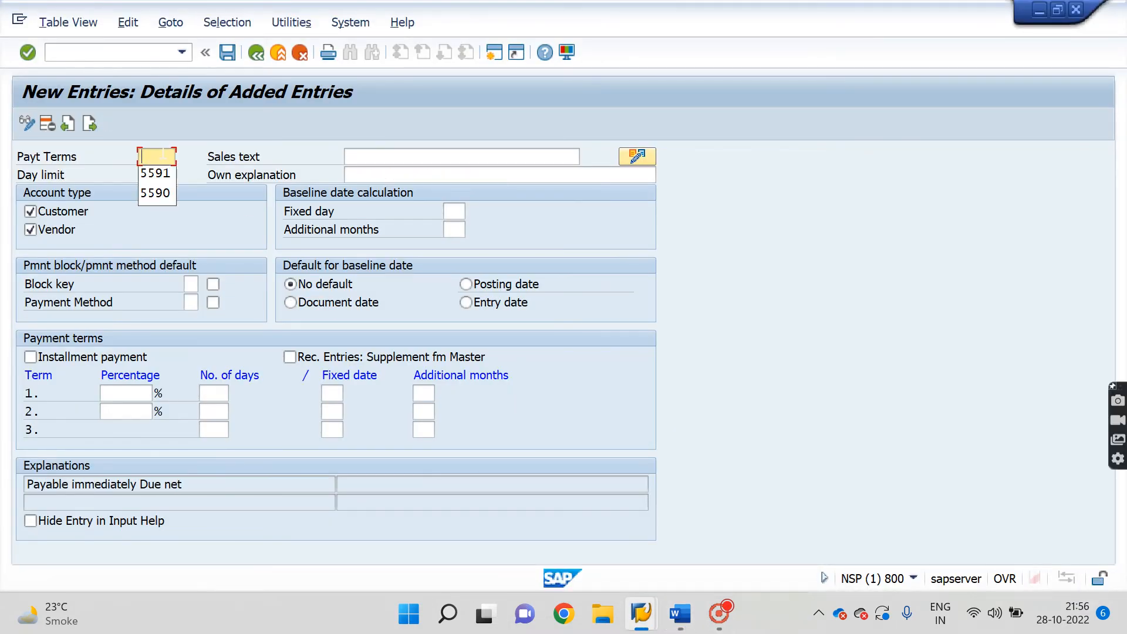
{"action": "key", "text": "BackSpace"}
{"action": "type", "text": "2"}
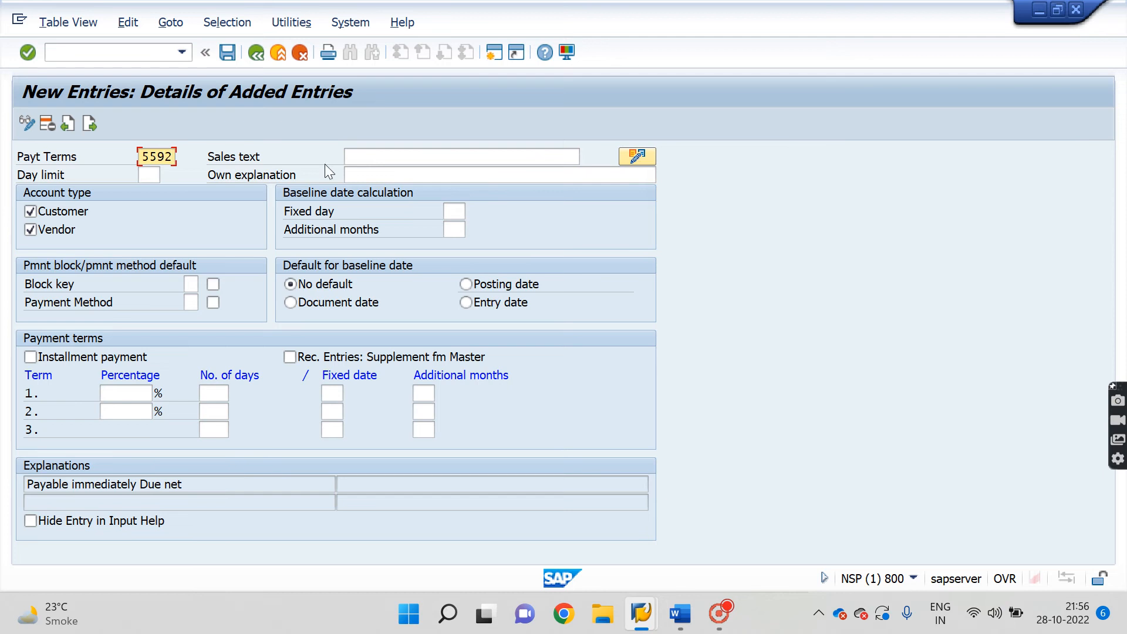
Step: Set the baseline date default of 5592 to Posting date and its first term to 15 days
{"action": "left_click", "coordinate": [466, 285]}
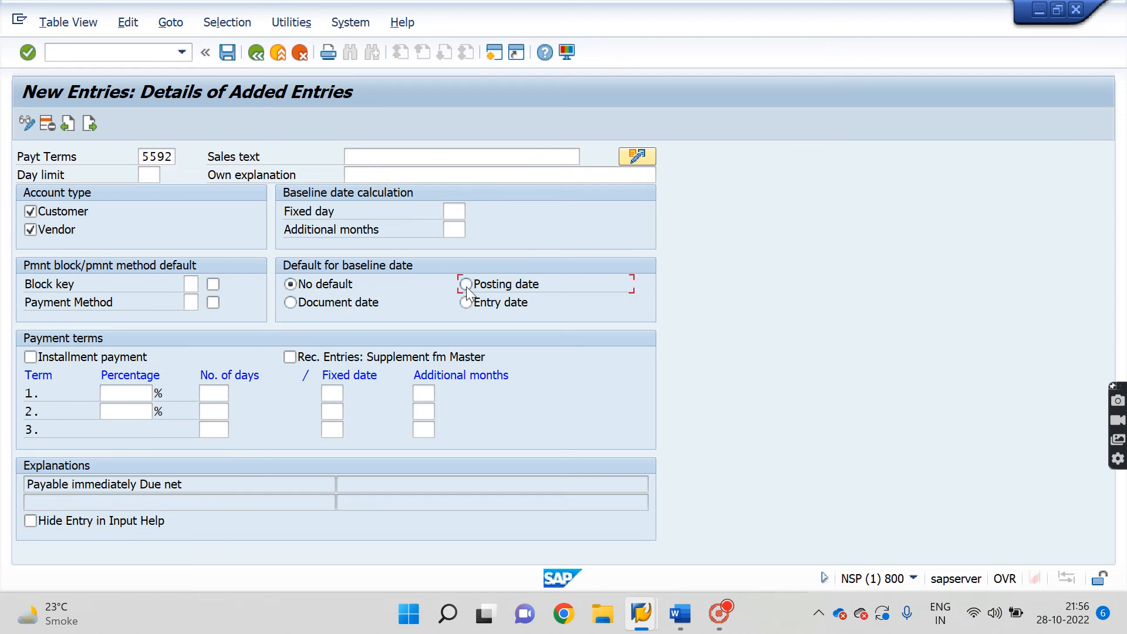
{"action": "left_click", "coordinate": [221, 392]}
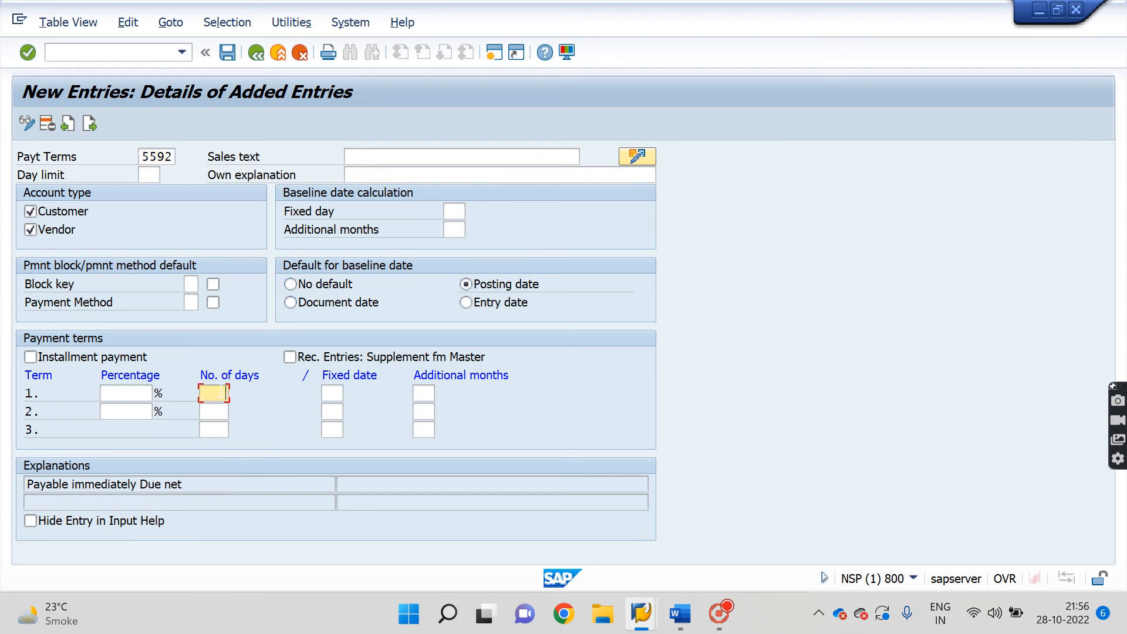
{"action": "type", "text": "15"}
{"action": "key", "text": "Return"}
Step: Copy the explanation "within 15 days Due net" into the own explanation of 5592 and save the entry
{"action": "left_click", "coordinate": [162, 484]}
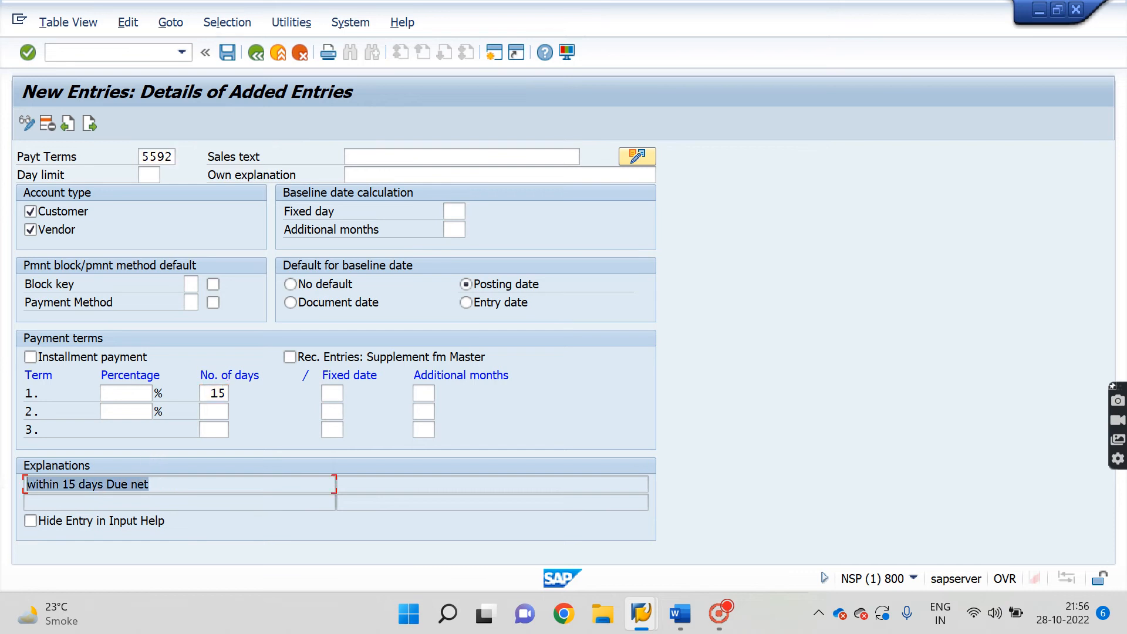
{"action": "left_click", "coordinate": [1, 481]}
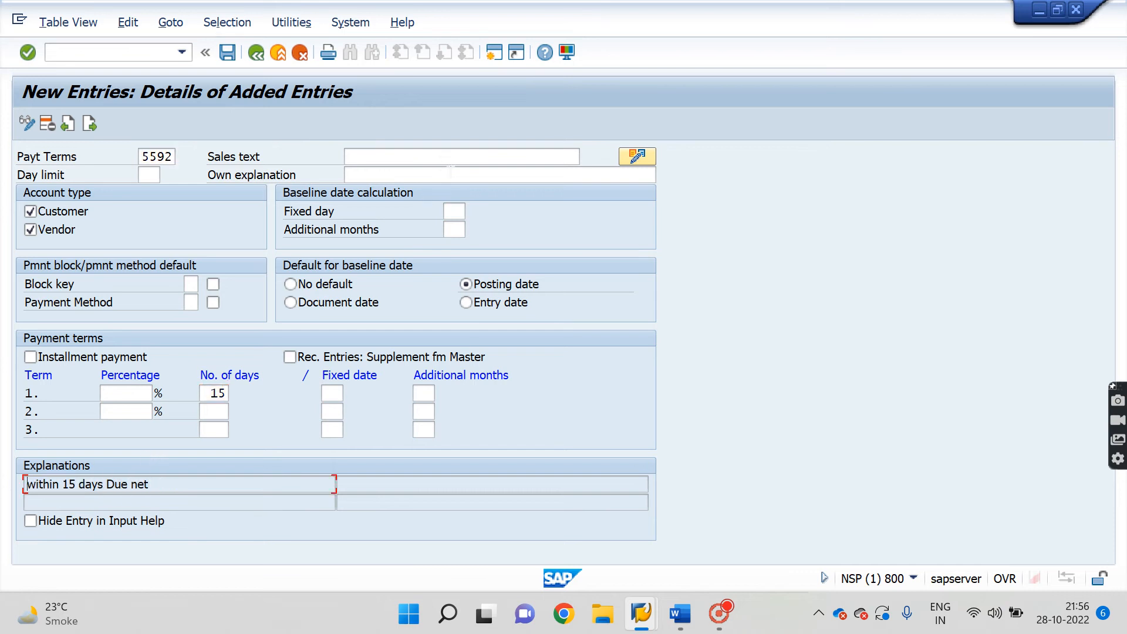
{"action": "left_click", "coordinate": [450, 171]}
{"action": "key", "text": "ctrl+v"}
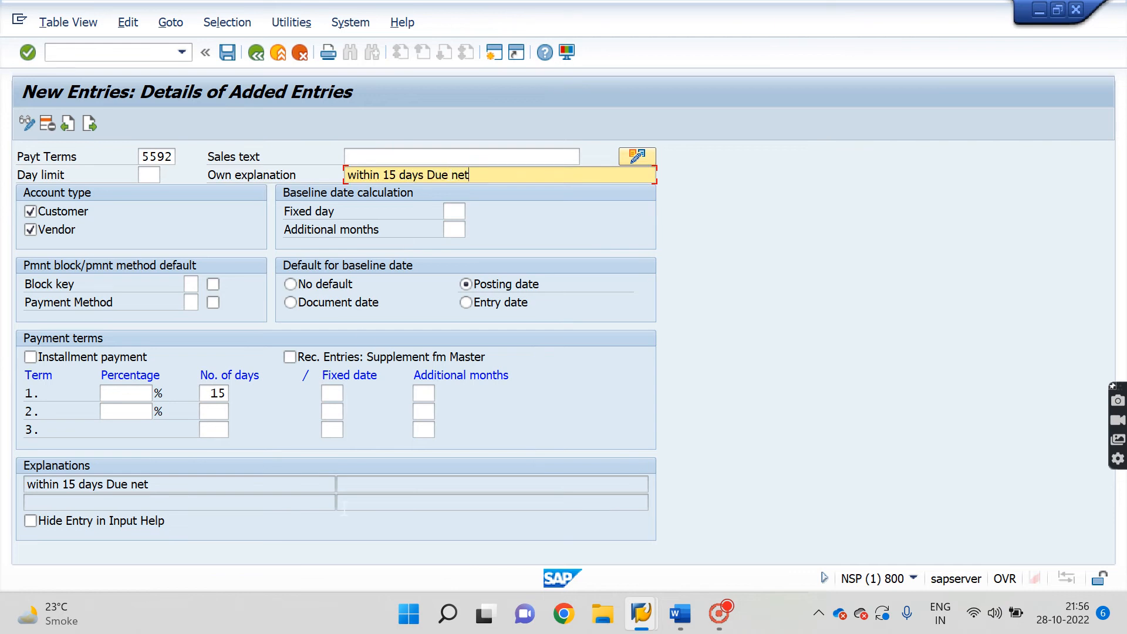
{"action": "key", "text": "Return"}
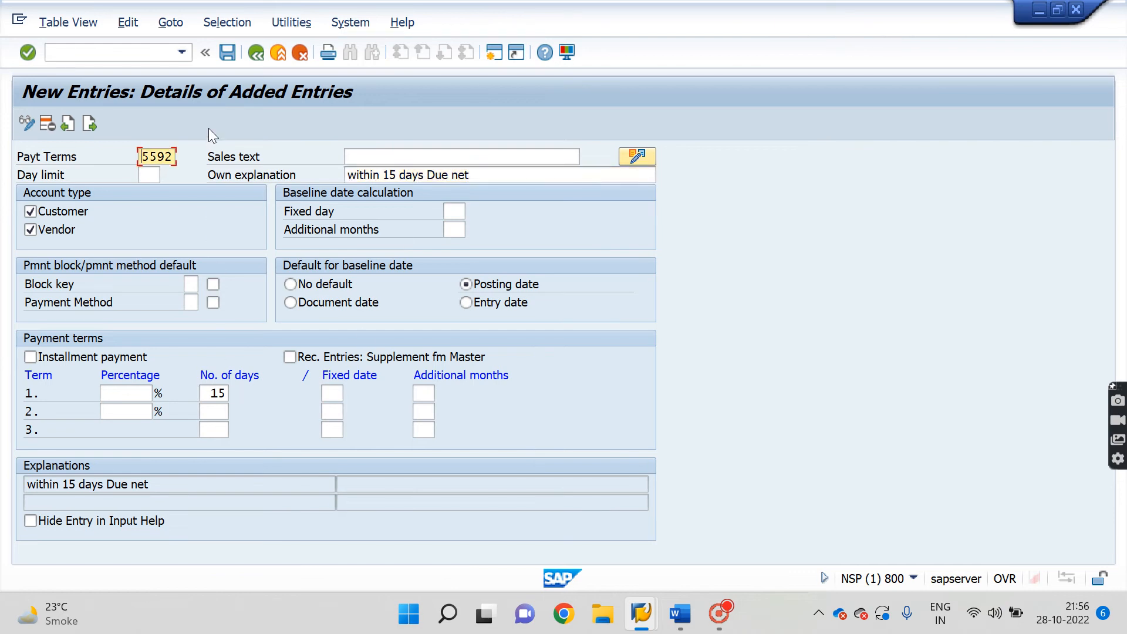
{"action": "left_click", "coordinate": [227, 52]}
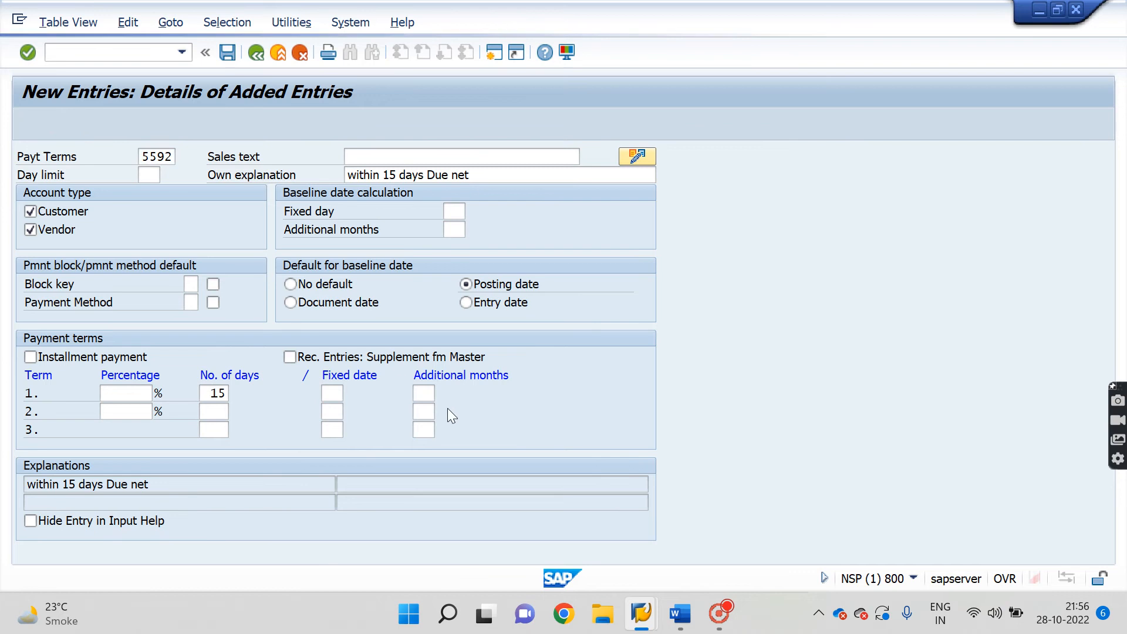
Step: Look up the fourth payment term in Word and start a new SAP entry with the payment terms key 5593
{"action": "mouse_move", "coordinate": [680, 613]}
{"action": "left_click", "coordinate": [702, 516]}
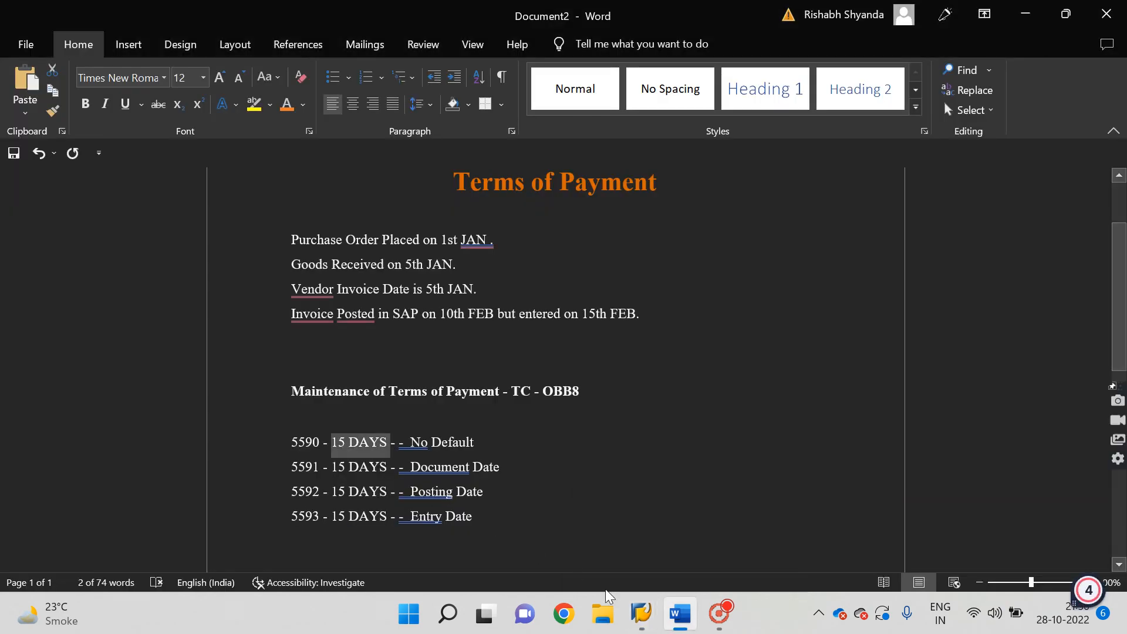
{"action": "mouse_move", "coordinate": [642, 614]}
{"action": "left_click", "coordinate": [711, 544]}
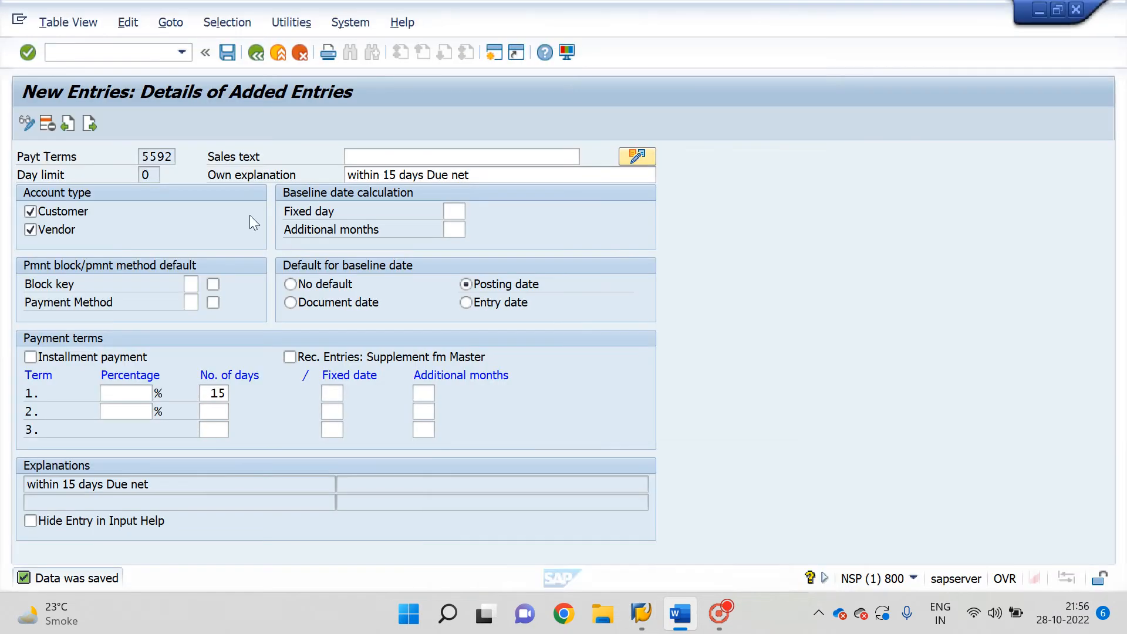
{"action": "left_click", "coordinate": [90, 123]}
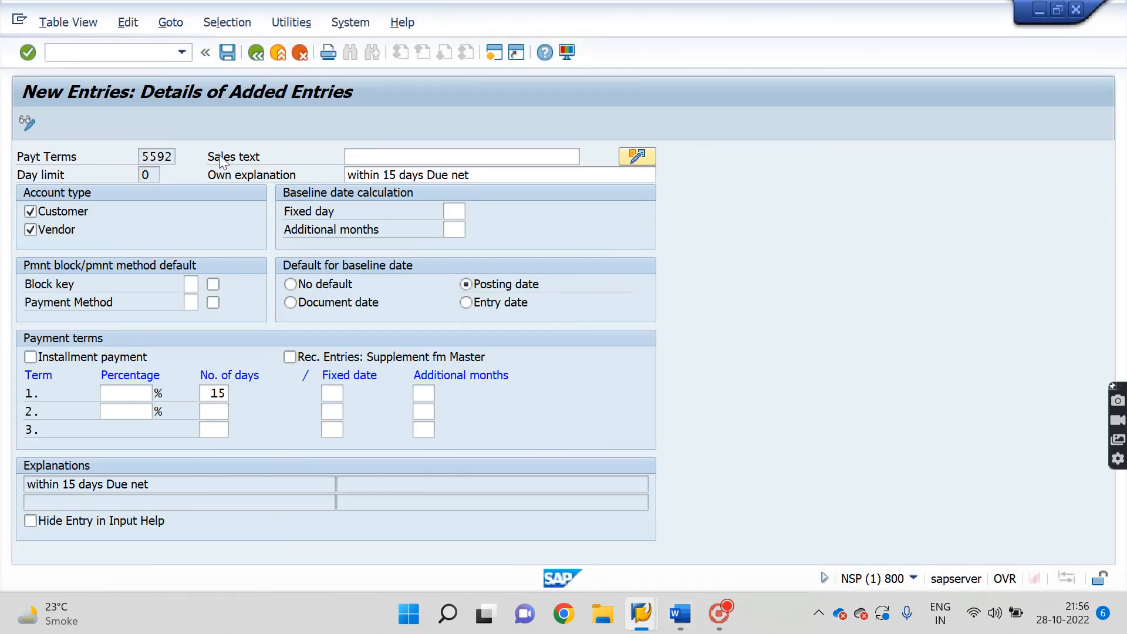
{"action": "type", "text": "559"}
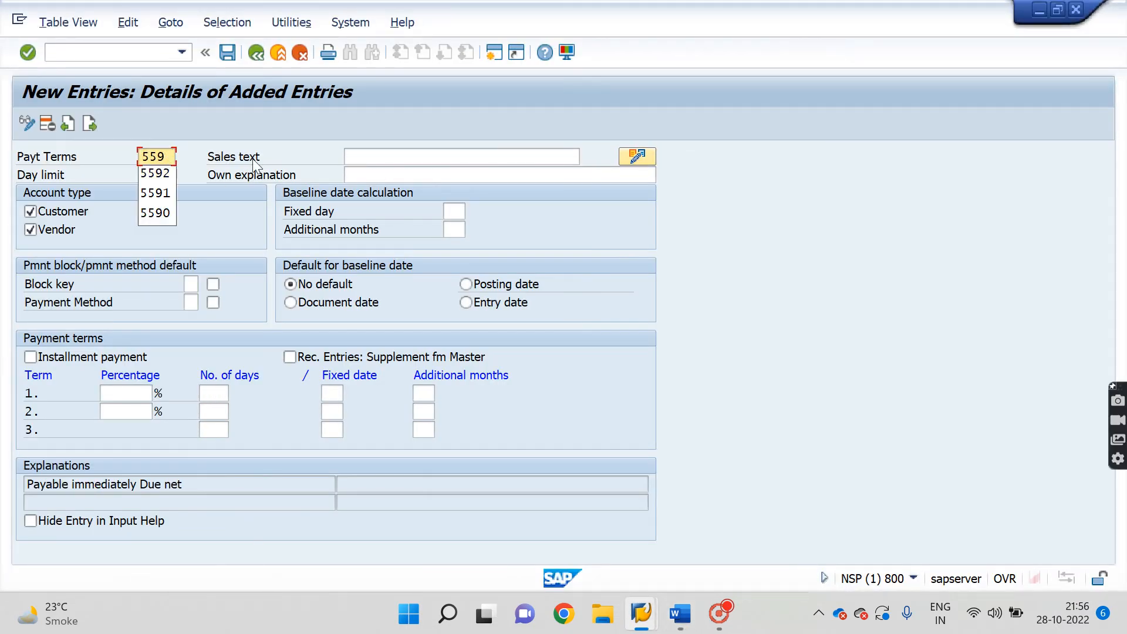
{"action": "type", "text": "3"}
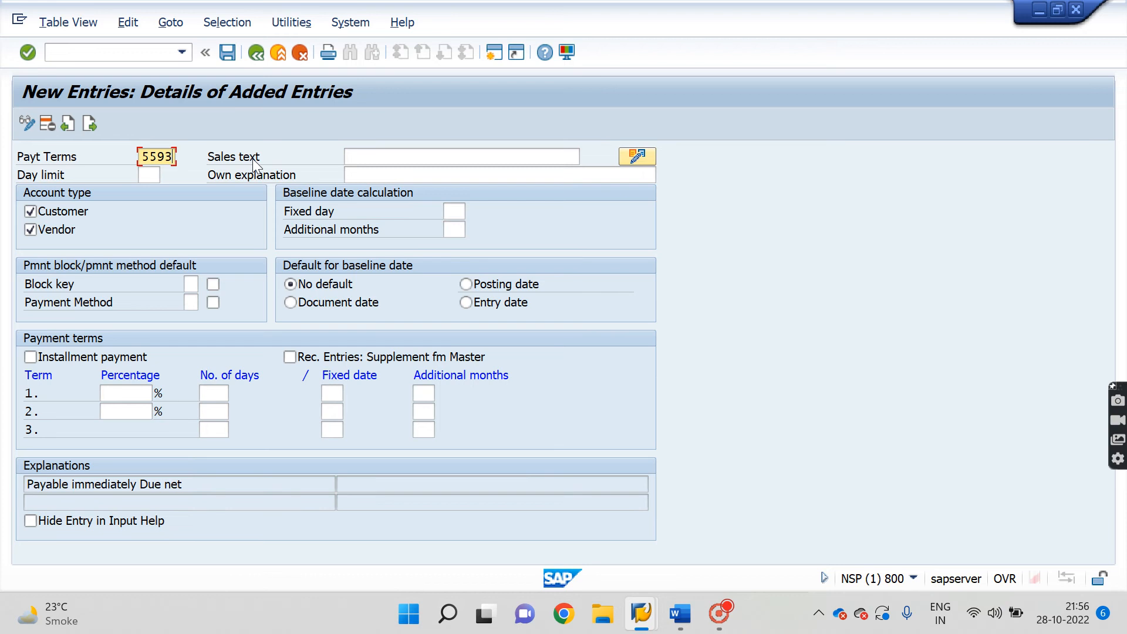
Step: Set the baseline date default of 5593 to Entry date and its first term to 16 days
{"action": "left_click", "coordinate": [467, 303]}
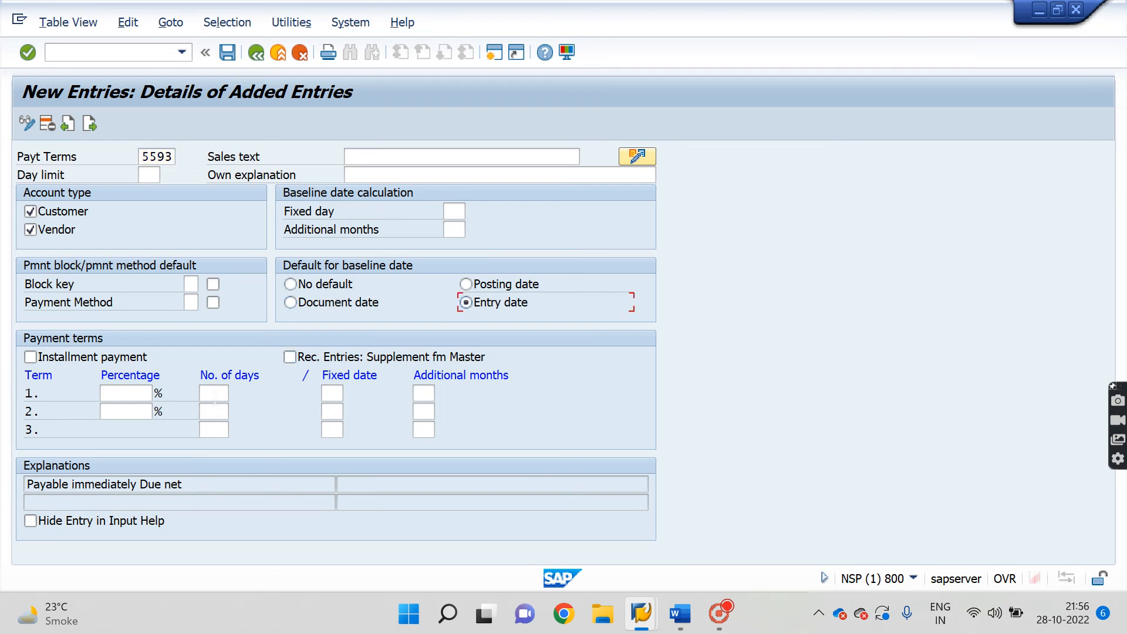
{"action": "left_click", "coordinate": [215, 395]}
{"action": "key", "text": "Return"}
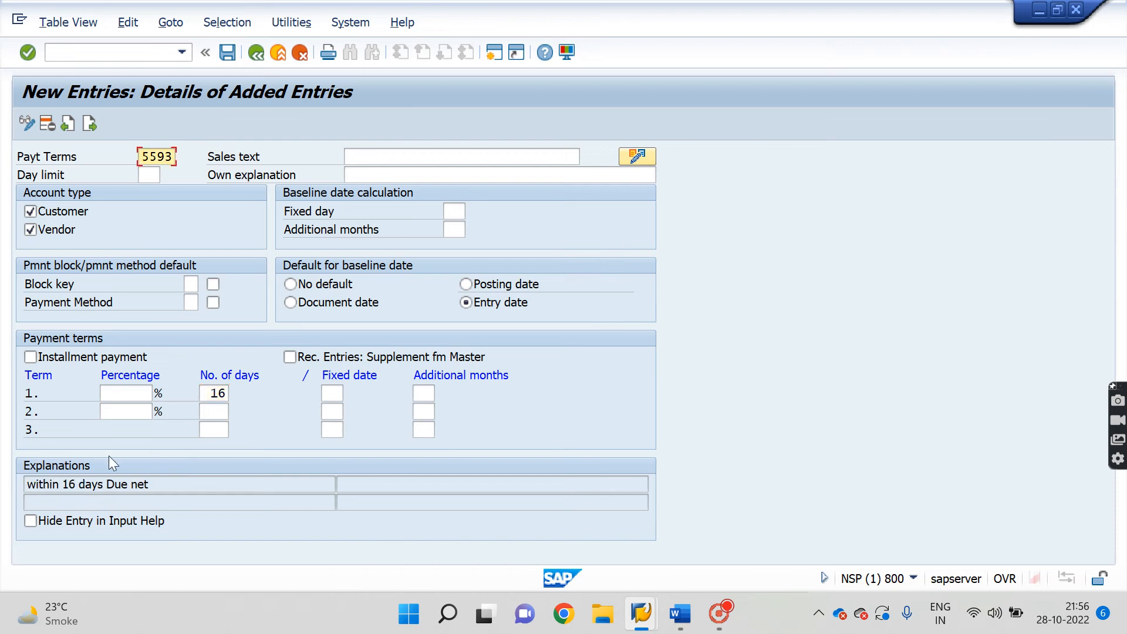
Step: Copy the explanation "within 16 days Due net" into the own explanation of 5593 and save the entry
{"action": "left_click_drag", "start_coordinate": [162, 487], "coordinate": [4, 493]}
{"action": "key", "text": "ctrl+c"}
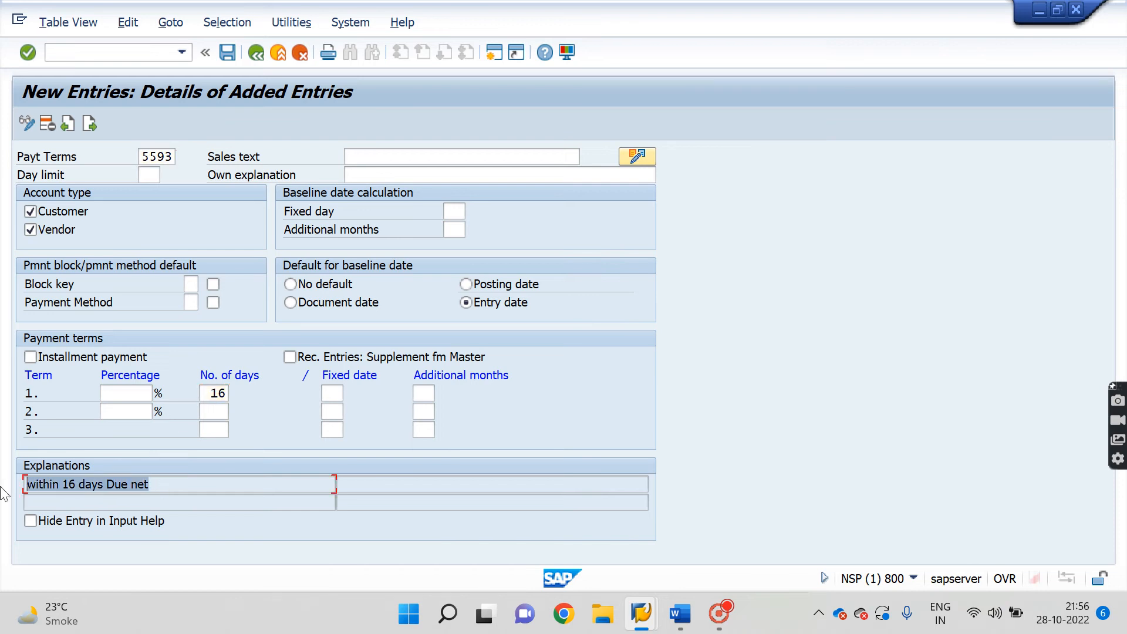
{"action": "left_click", "coordinate": [4, 492]}
{"action": "left_click", "coordinate": [418, 176]}
{"action": "key", "text": "ctrl+v"}
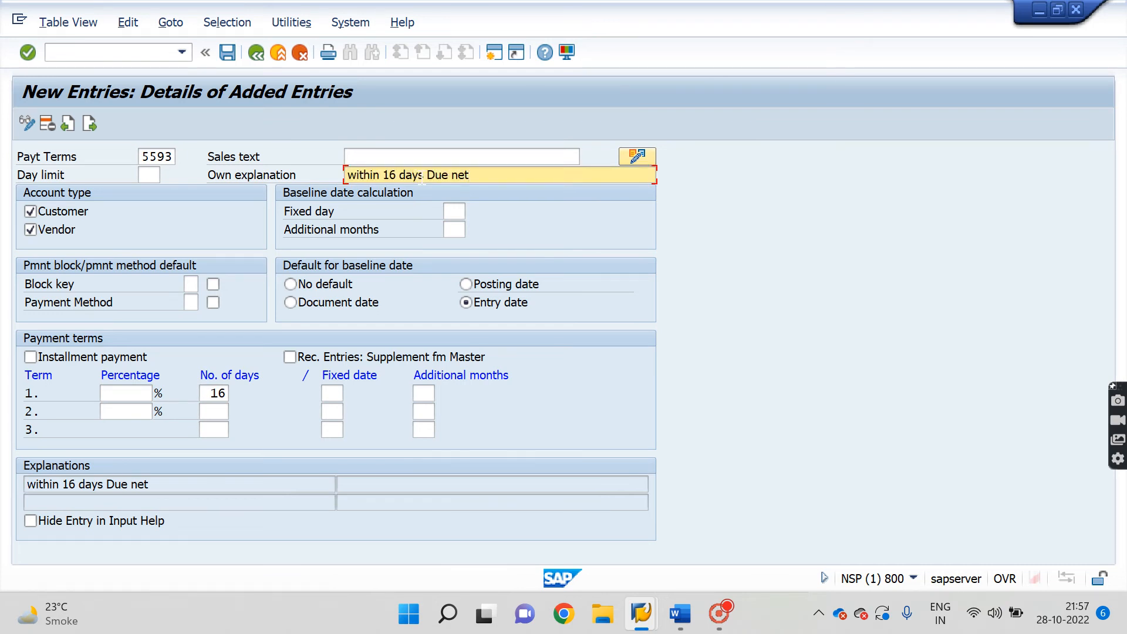
{"action": "key", "text": "Return"}
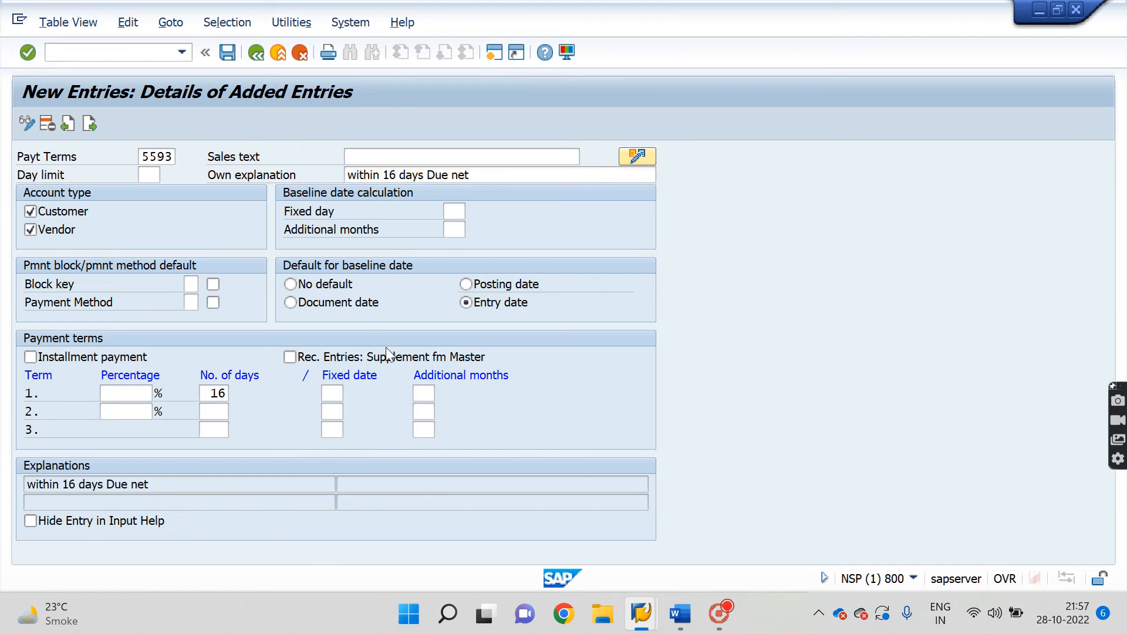
{"action": "left_click", "coordinate": [227, 52]}
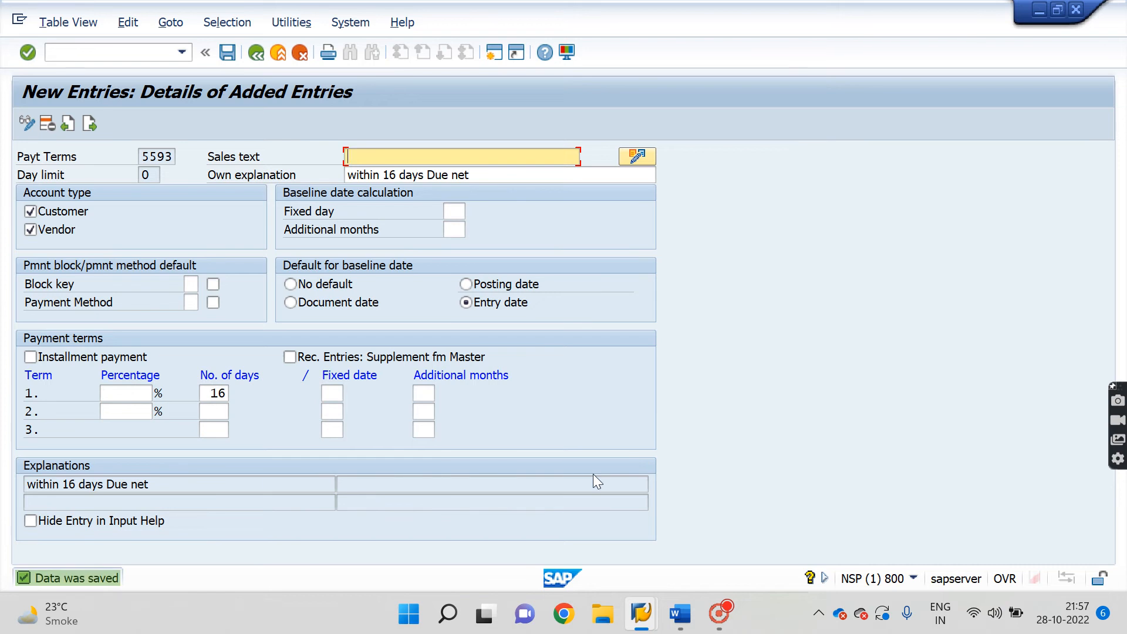
Step: Review the baseline date defaults listed in Word for payment terms 5590 to 5593, going through them one by one
{"action": "mouse_move", "coordinate": [647, 625]}
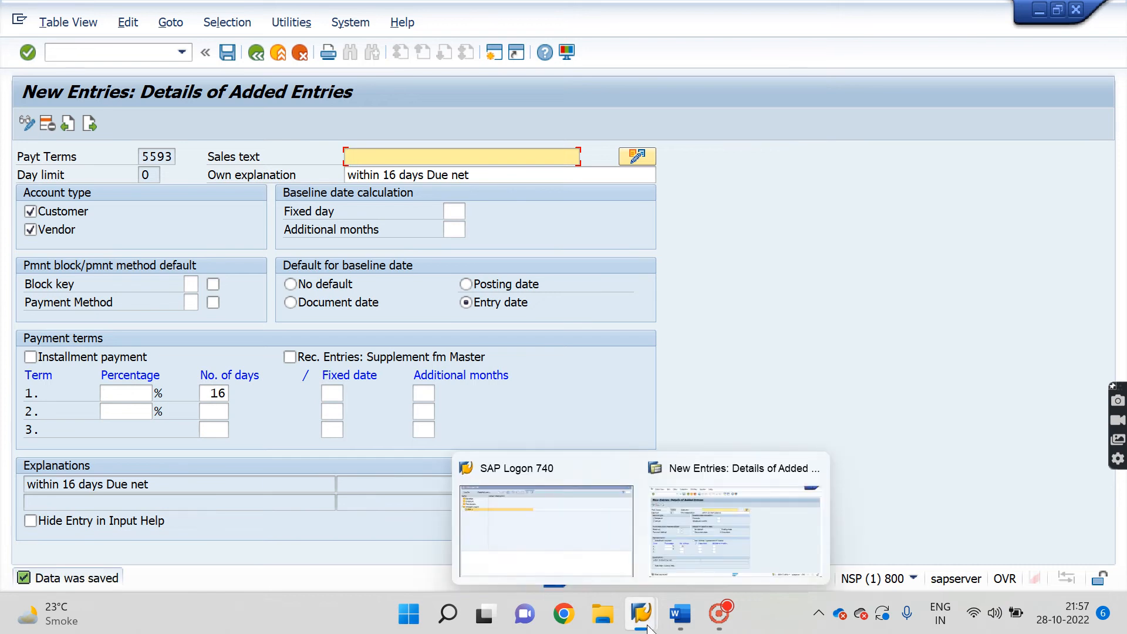
{"action": "left_click", "coordinate": [680, 614]}
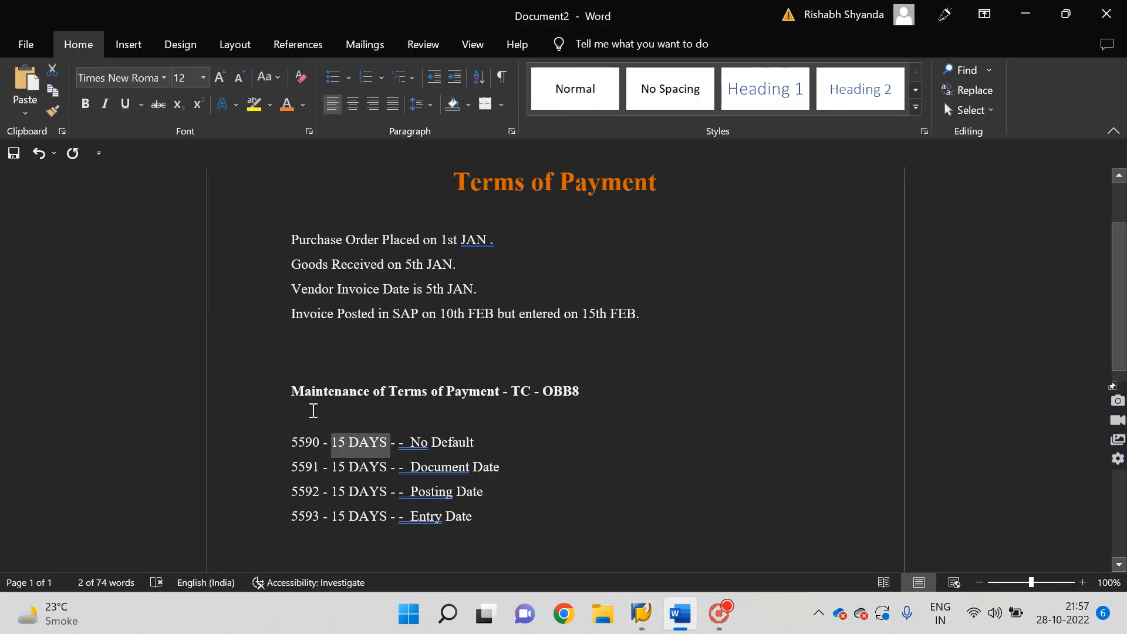
{"action": "left_click_drag", "start_coordinate": [409, 442], "coordinate": [481, 519]}
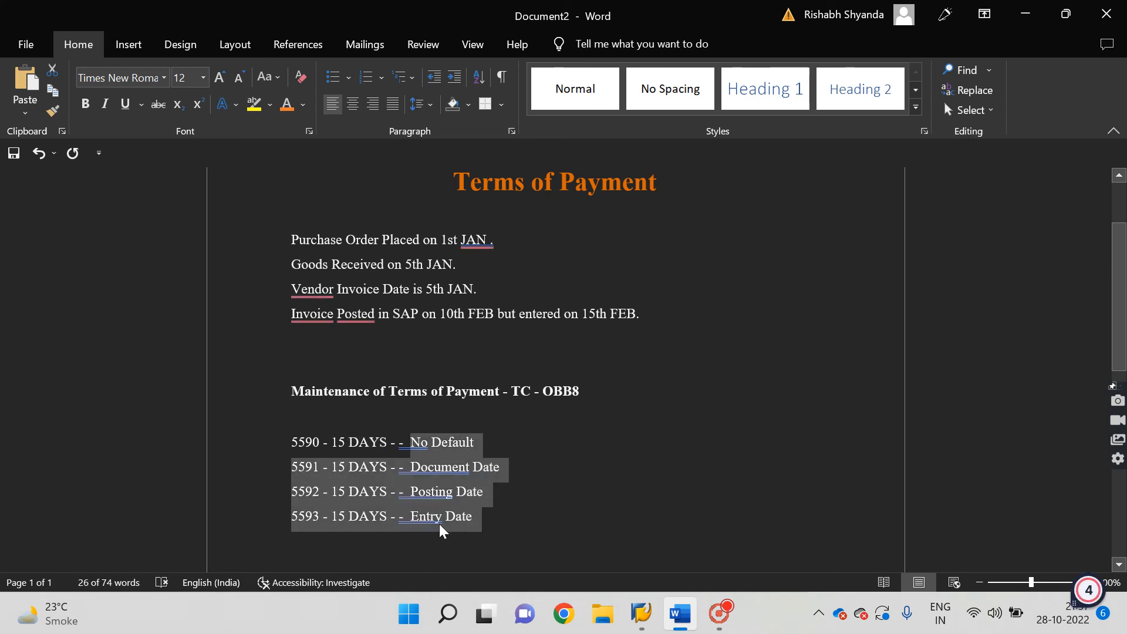
{"action": "left_click", "coordinate": [414, 440]}
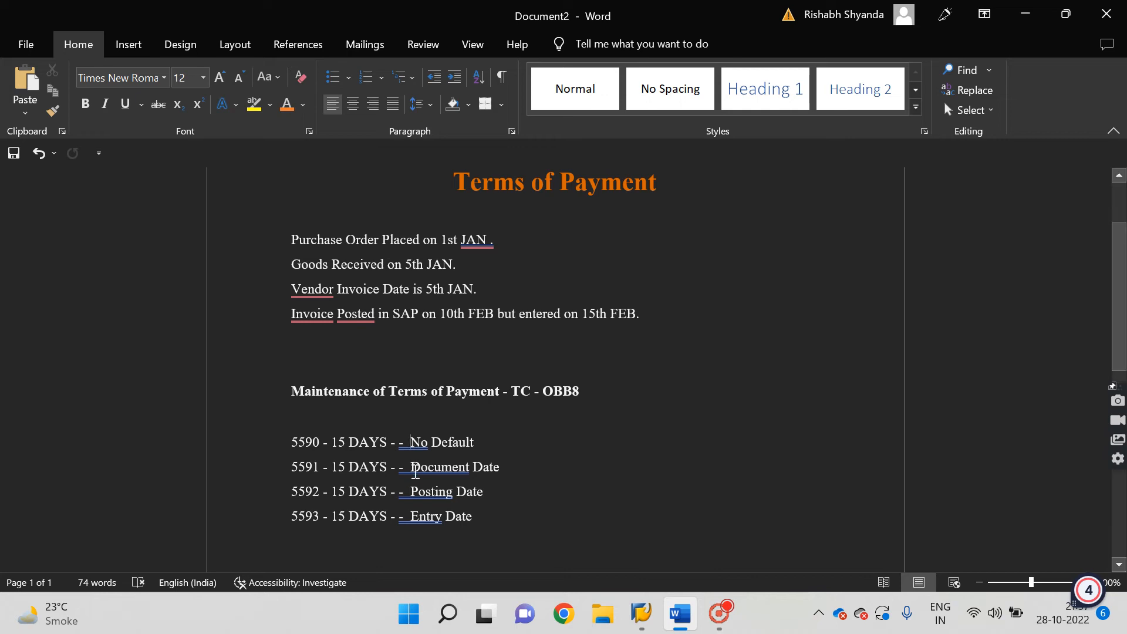
{"action": "left_click_drag", "start_coordinate": [411, 467], "coordinate": [528, 468]}
{"action": "left_click", "coordinate": [536, 477]}
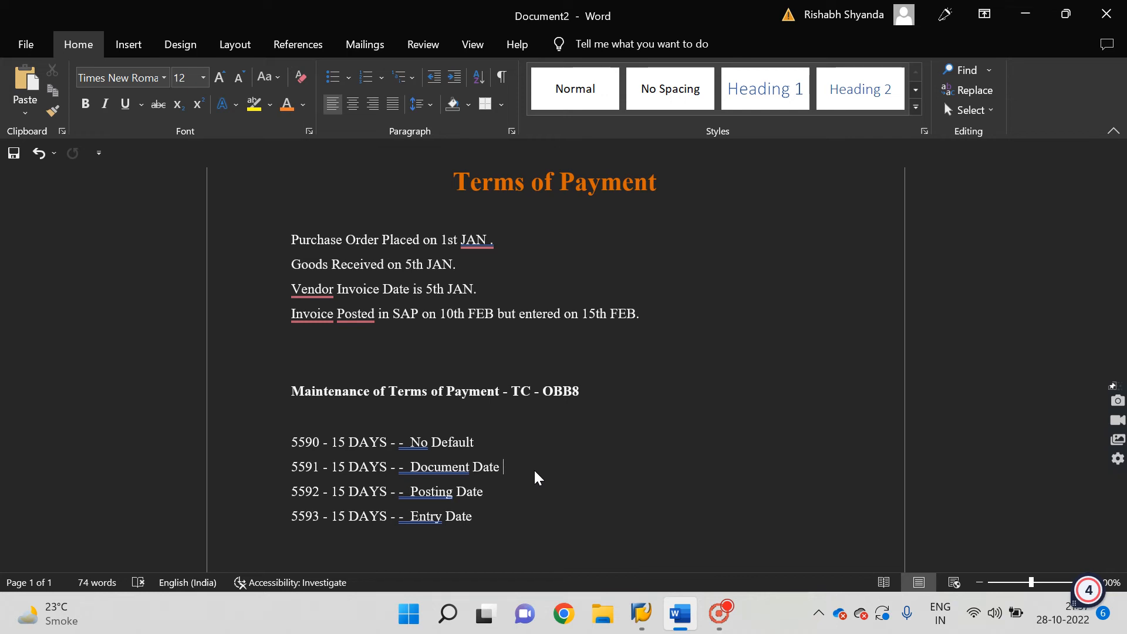
{"action": "left_click_drag", "start_coordinate": [410, 491], "coordinate": [498, 500]}
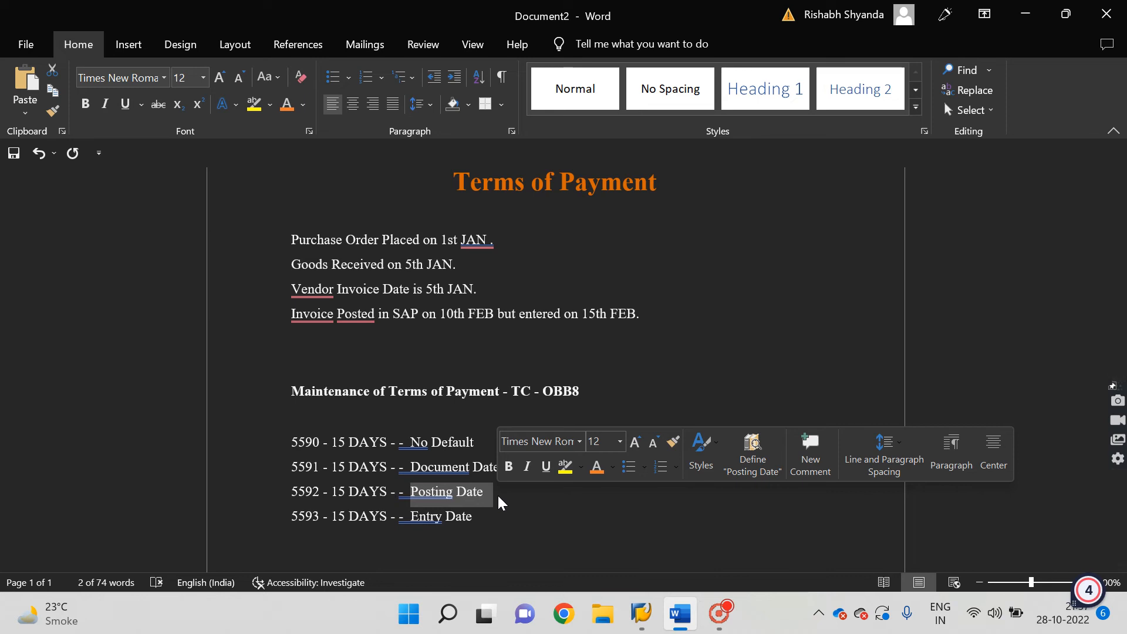
{"action": "left_click_drag", "start_coordinate": [411, 516], "coordinate": [514, 528]}
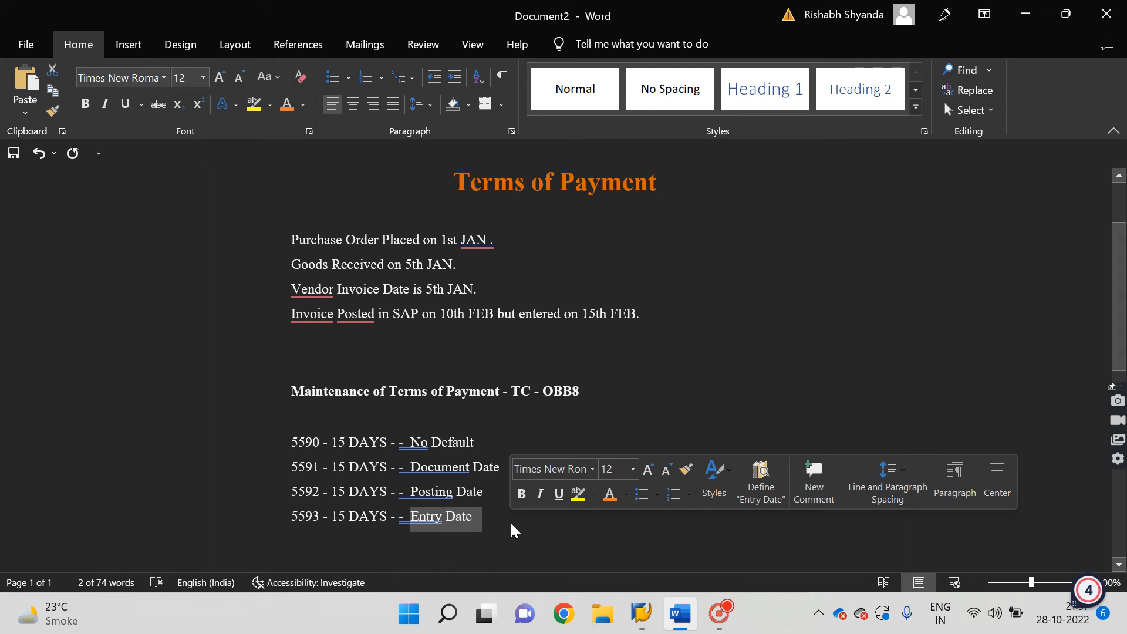
{"action": "left_click_drag", "start_coordinate": [289, 517], "coordinate": [318, 522]}
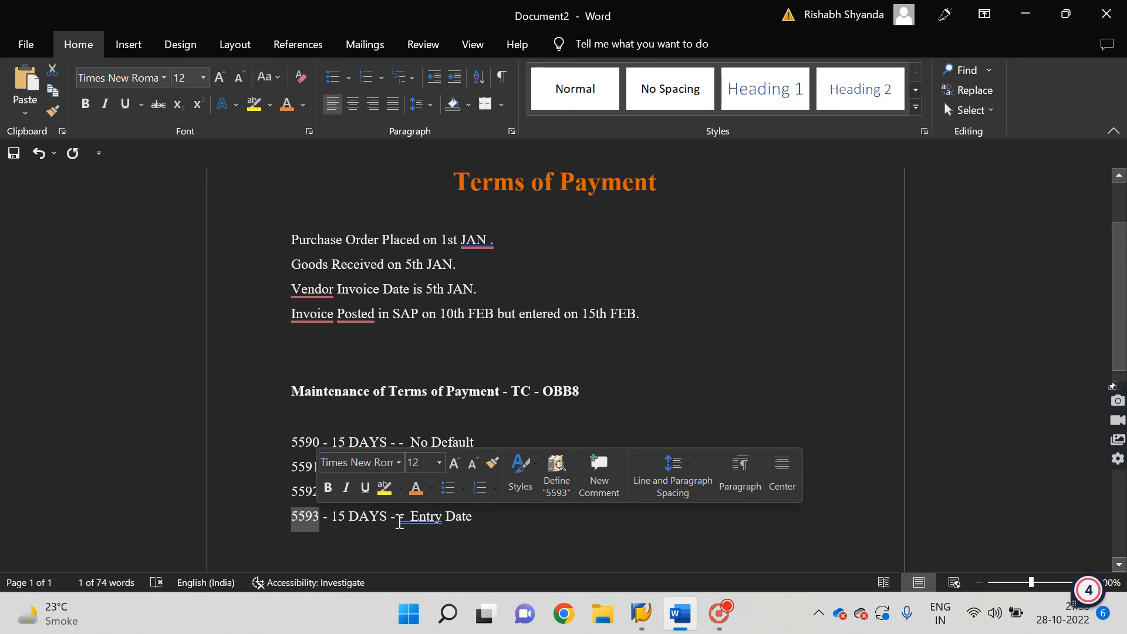
{"action": "left_click", "coordinate": [384, 527]}
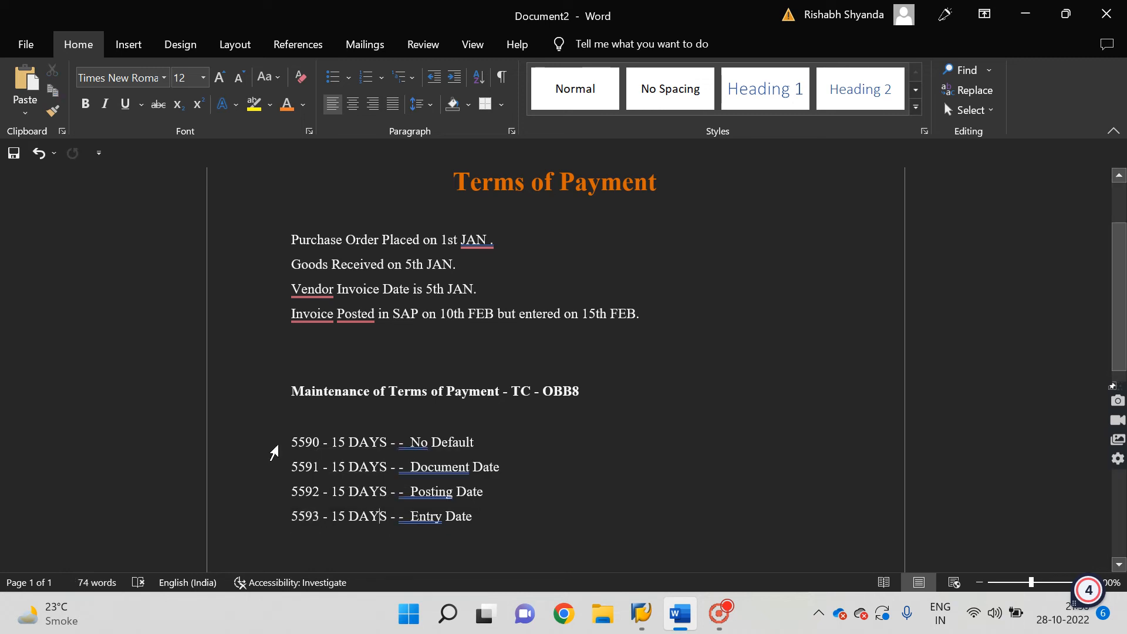
{"action": "left_click", "coordinate": [285, 442]}
Step: Switch back to SAP, save the 5593 payment terms entry once more and exit to the SAP Easy Access screen
{"action": "mouse_move", "coordinate": [640, 619]}
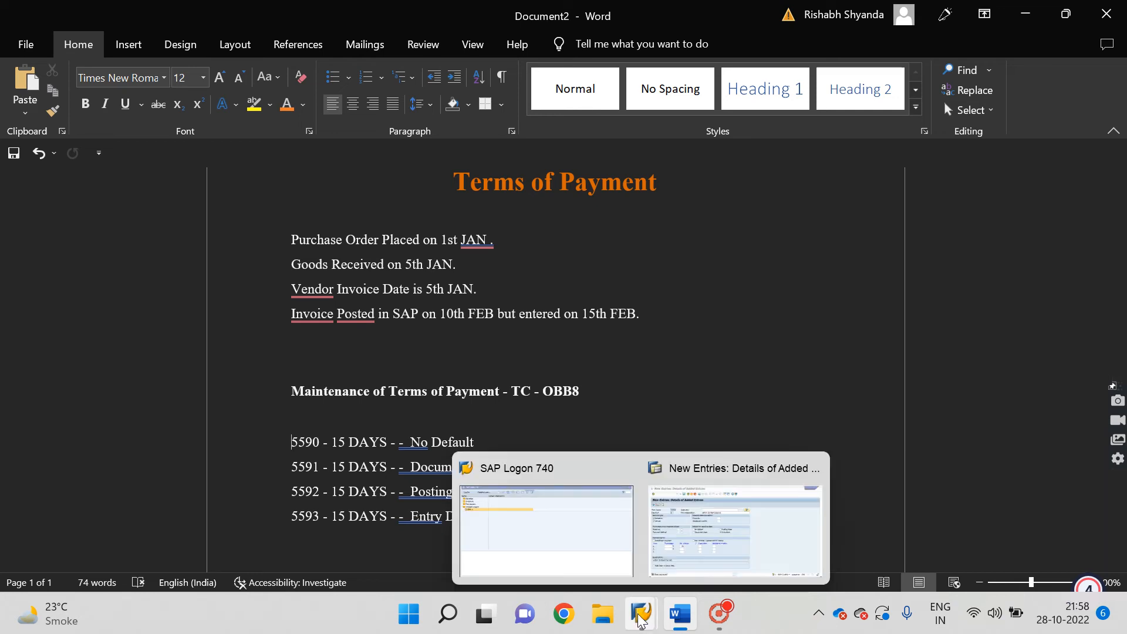
{"action": "left_click", "coordinate": [735, 529]}
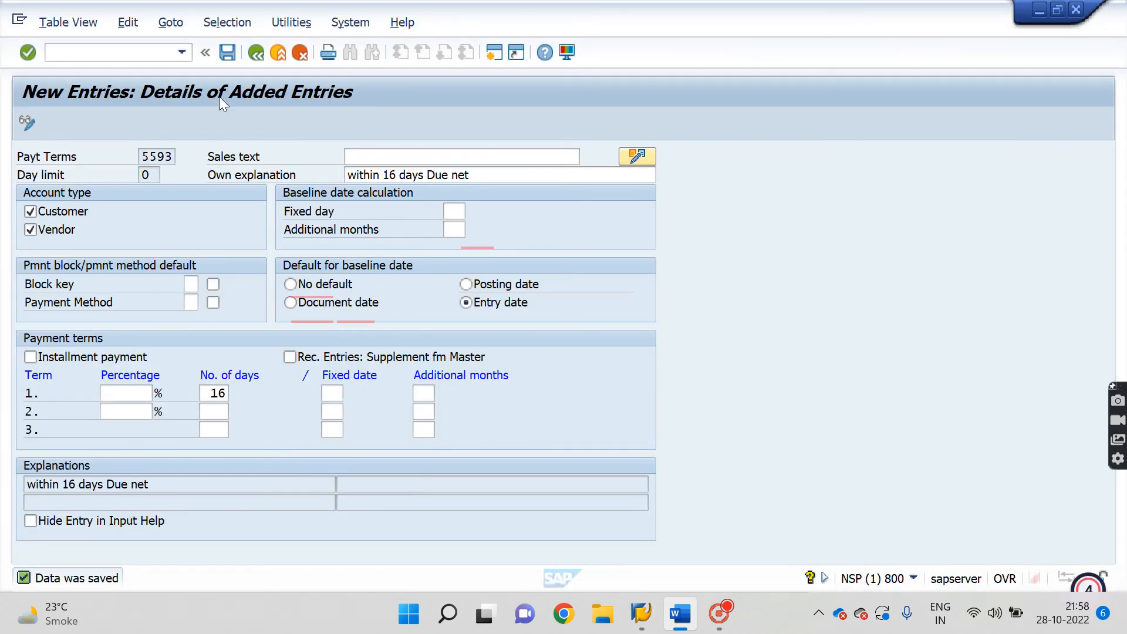
{"action": "left_click", "coordinate": [228, 53]}
{"action": "left_click", "coordinate": [121, 53]}
{"action": "type", "text": "/N"}
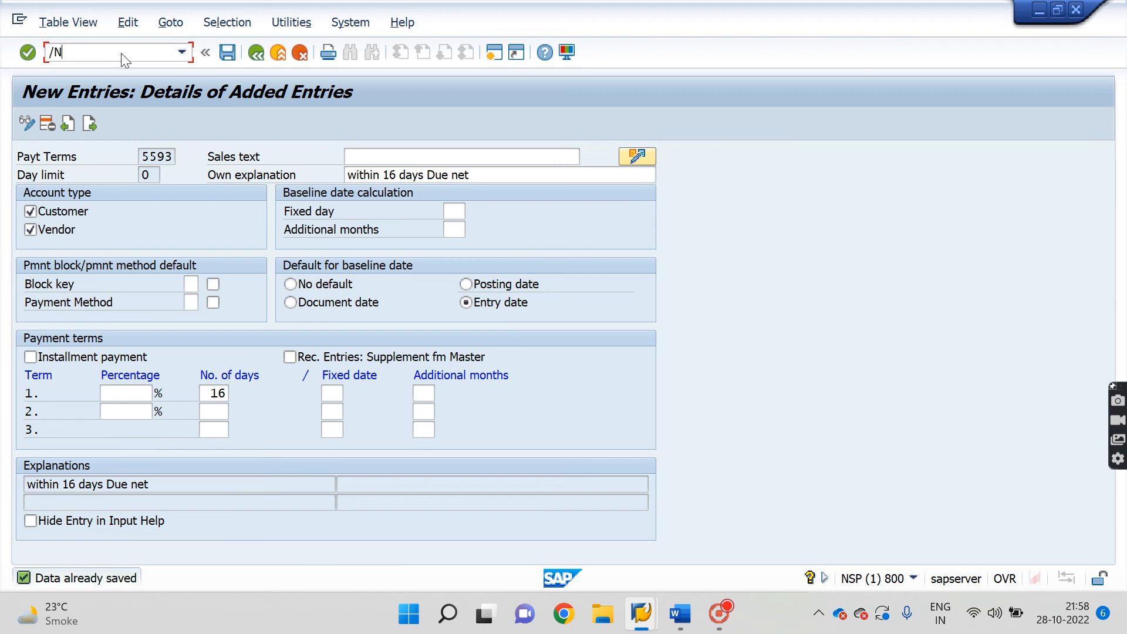
{"action": "key", "text": "Return"}
Step: Open the Change Vendor transaction XK02
{"action": "type", "text": "FB"}
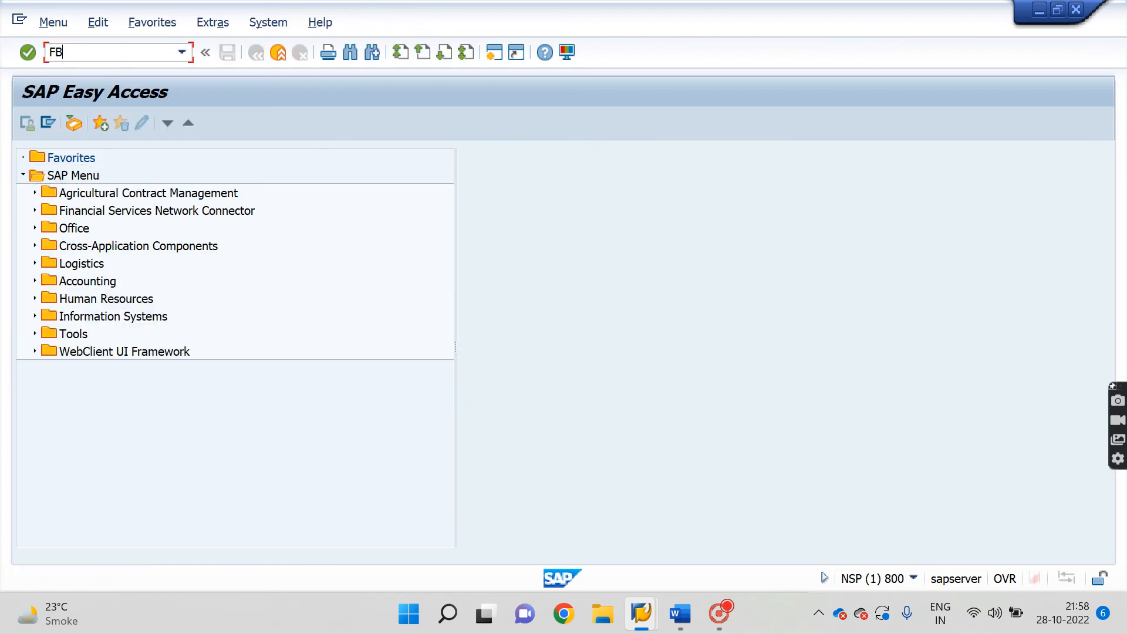
{"action": "key", "text": "BackSpace"}
{"action": "key", "text": "BackSpace"}
{"action": "type", "text": "XK02"}
{"action": "key", "text": "Return"}
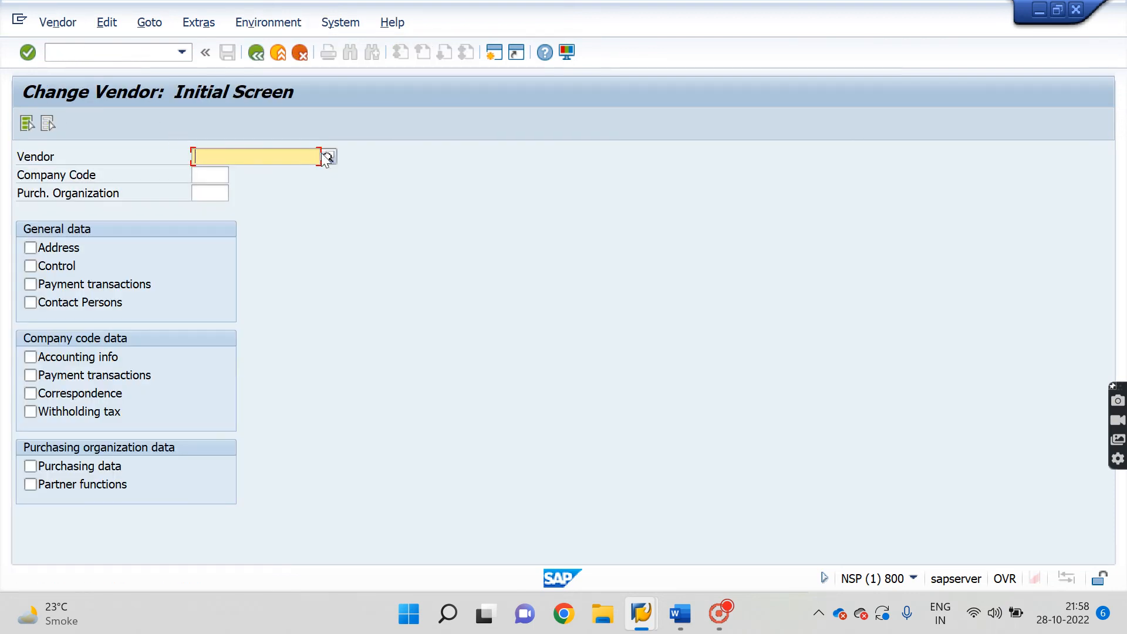
Step: Set the company code to 4467 and choose VIMAL LTD from the vendors of that company code
{"action": "key", "text": "Tab"}
{"action": "key", "text": "Down"}
{"action": "key", "text": "Return"}
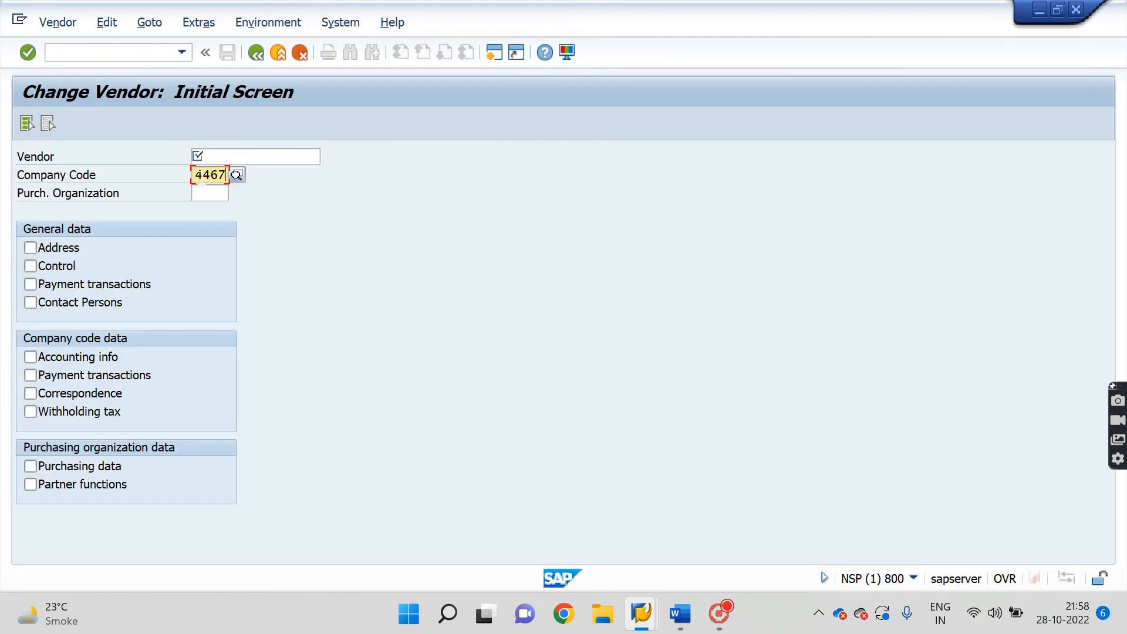
{"action": "key", "text": "Tab"}
{"action": "key", "text": "Down"}
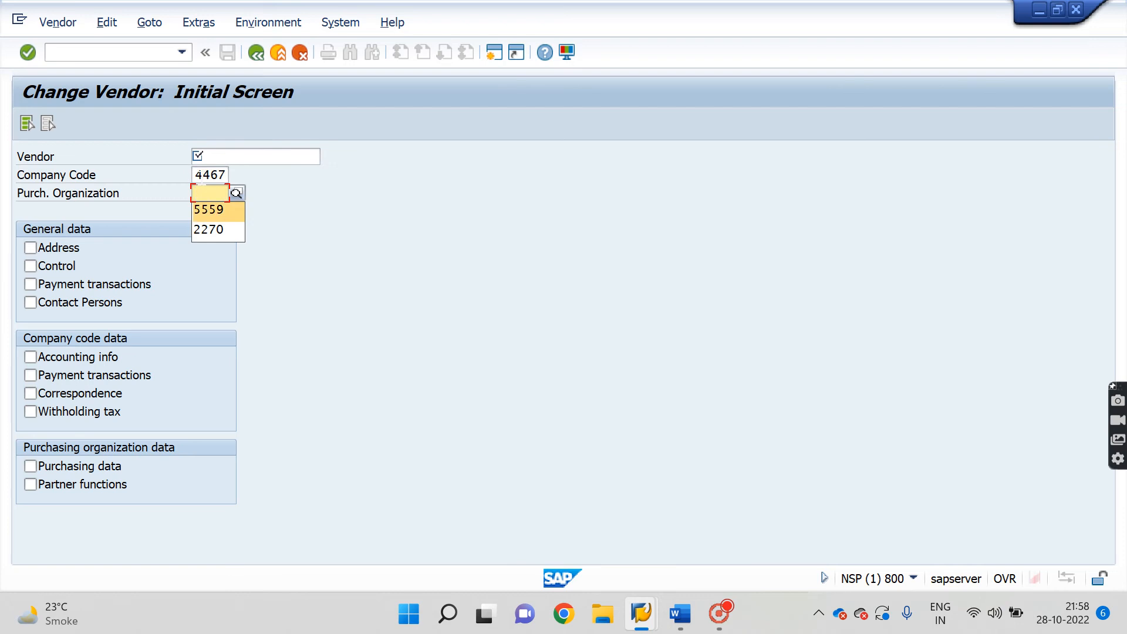
{"action": "left_click", "coordinate": [299, 159]}
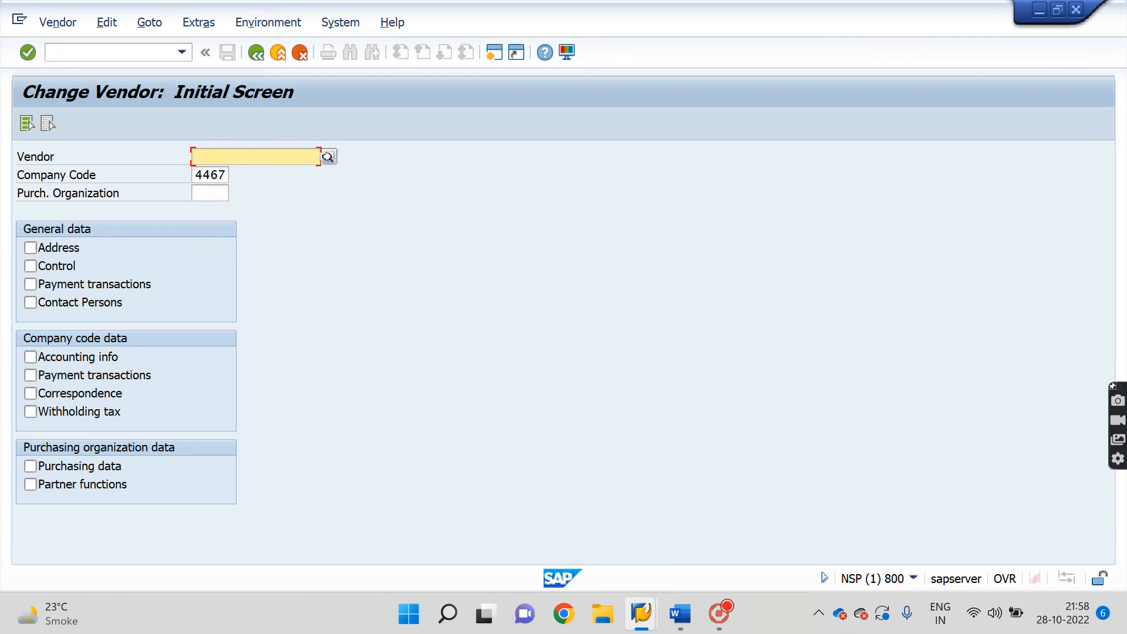
{"action": "left_click", "coordinate": [329, 158]}
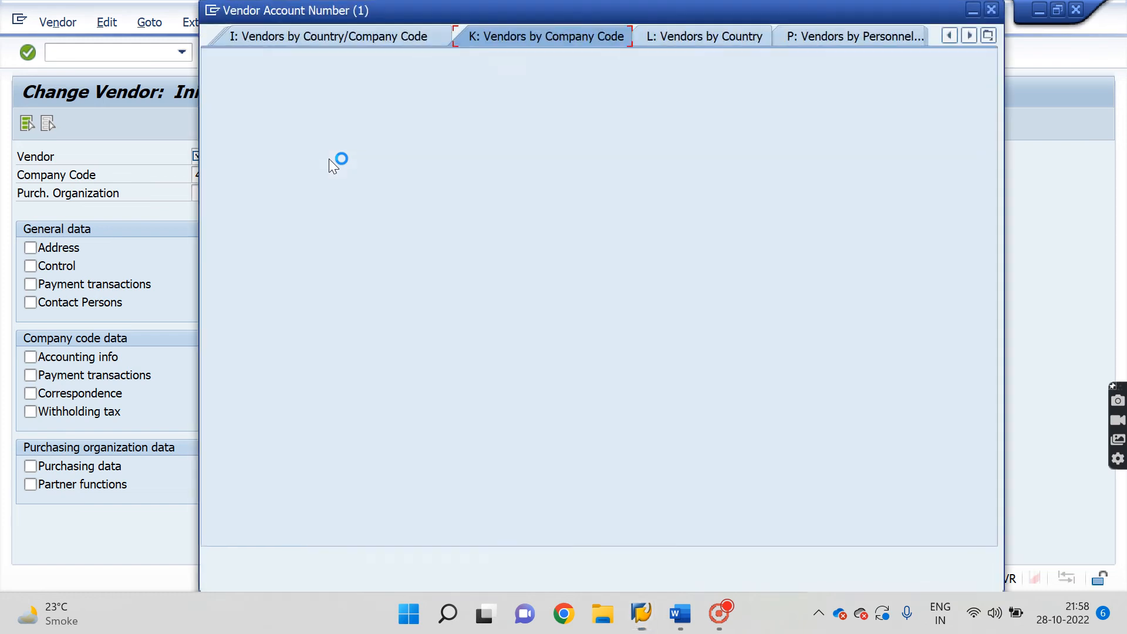
{"action": "key", "text": "Return"}
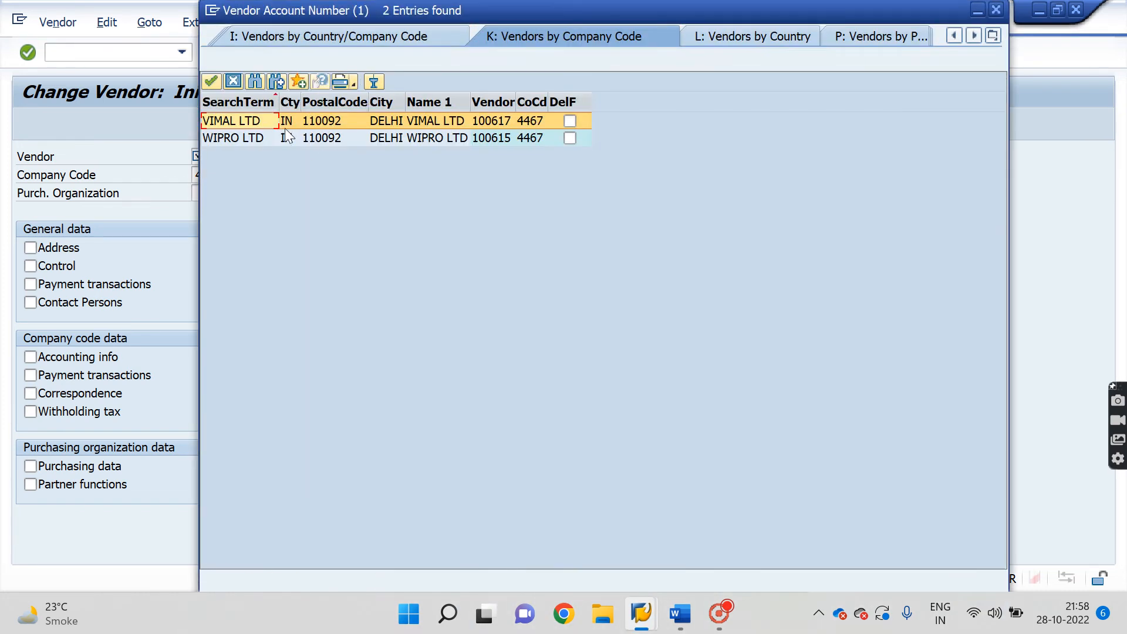
{"action": "double_click", "coordinate": [224, 121]}
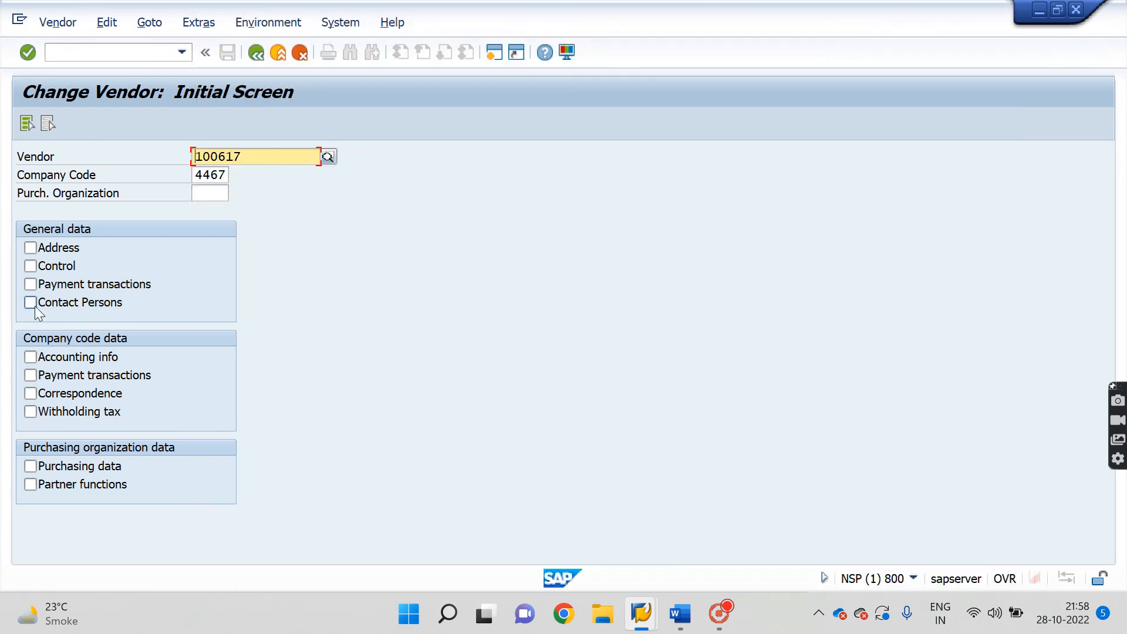
Step: Select Payment transactions under both general data and company code data, and proceed to the vendor's accounting payment transactions
{"action": "left_click", "coordinate": [30, 285]}
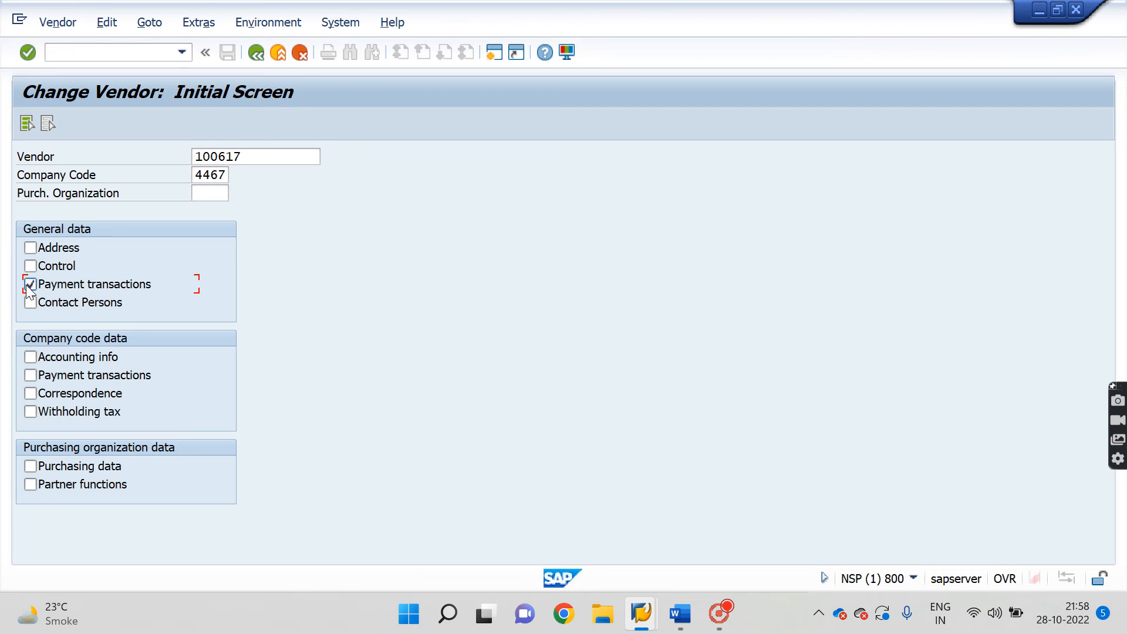
{"action": "left_click", "coordinate": [32, 373]}
{"action": "key", "text": "Return"}
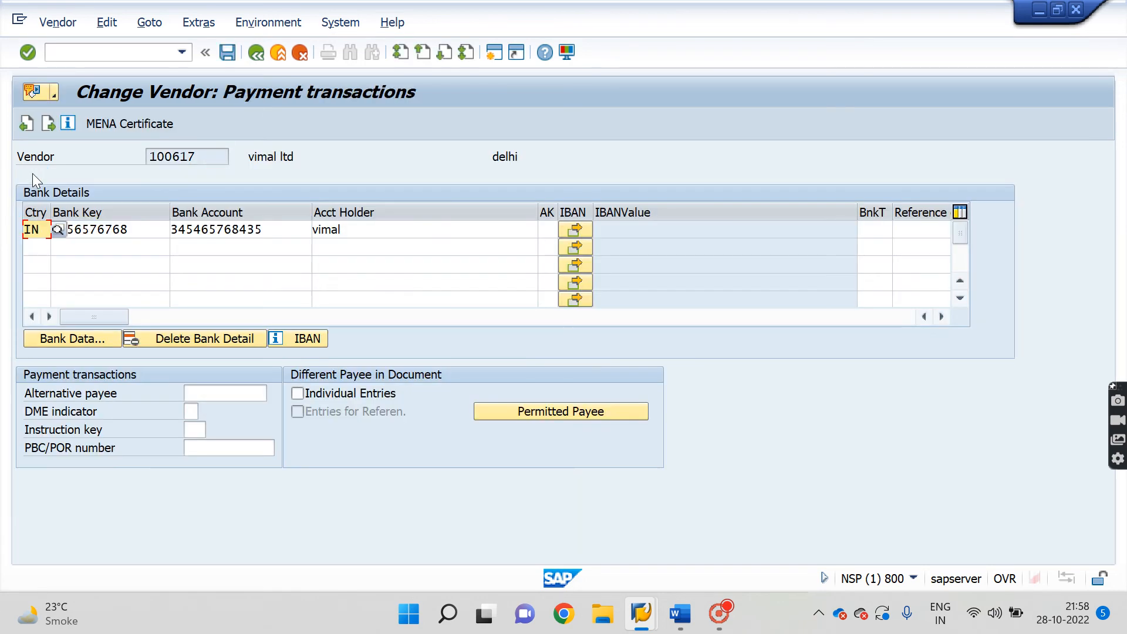
{"action": "key", "text": "Return"}
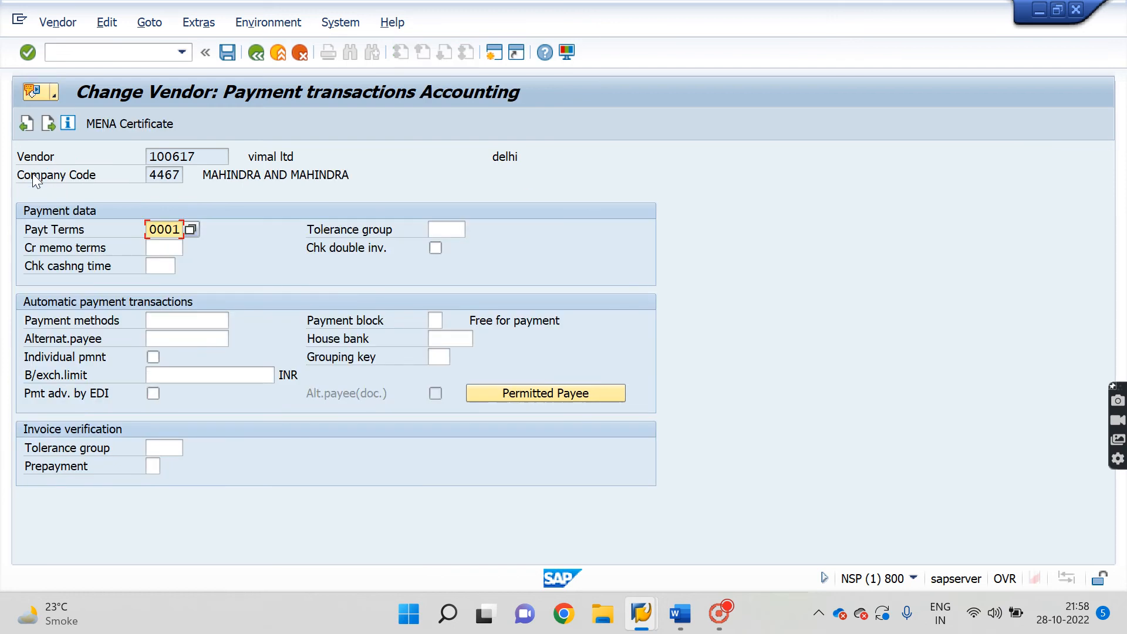
Step: Clear the payment terms from the vendor's company code data and save the vendor
{"action": "key", "text": "BackSpace"}
{"action": "key", "text": "BackSpace"}
{"action": "key", "text": "BackSpace"}
{"action": "key", "text": "BackSpace"}
{"action": "left_click", "coordinate": [229, 52]}
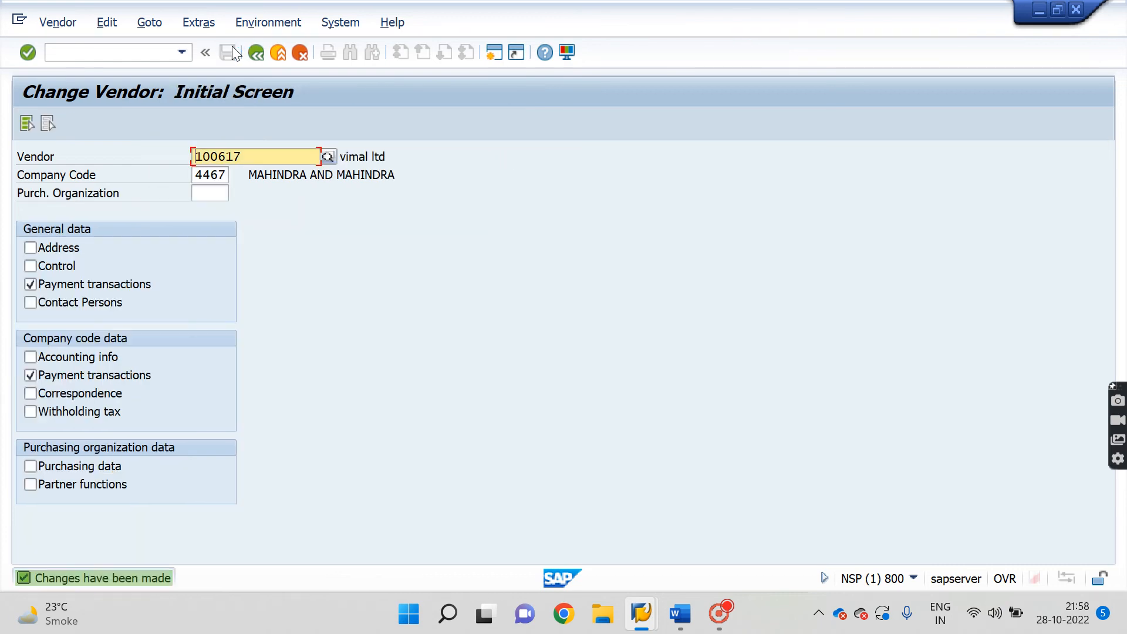
Step: Open the vendor invoice transaction FB60 and choose VIMAL LTD as the vendor
{"action": "left_click", "coordinate": [94, 53]}
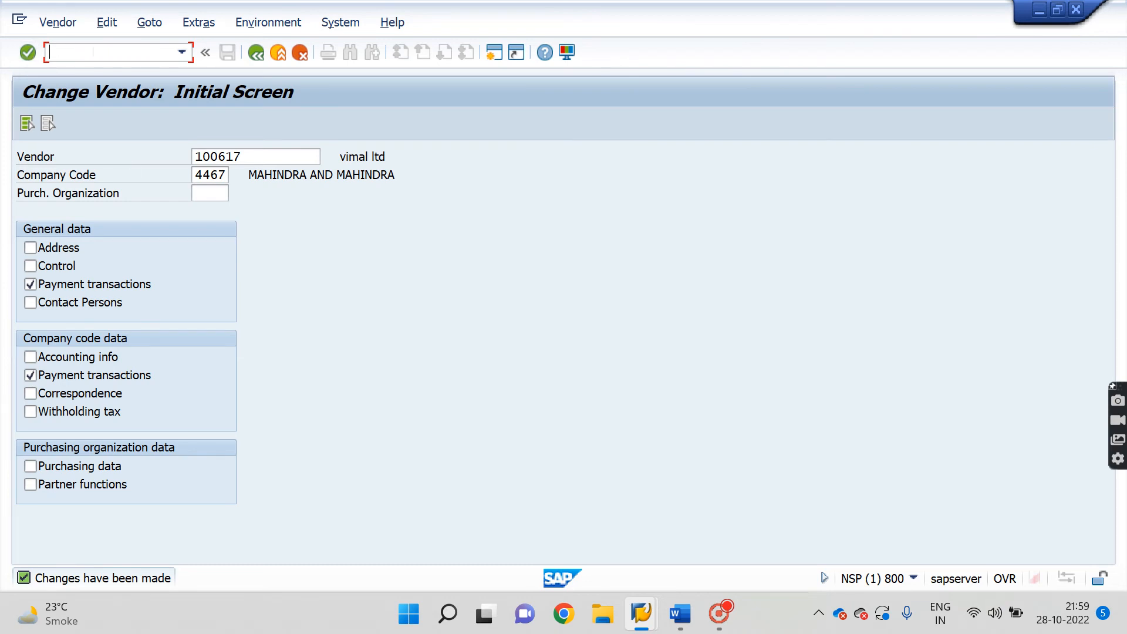
{"action": "type", "text": "/n"}
{"action": "key", "text": "Return"}
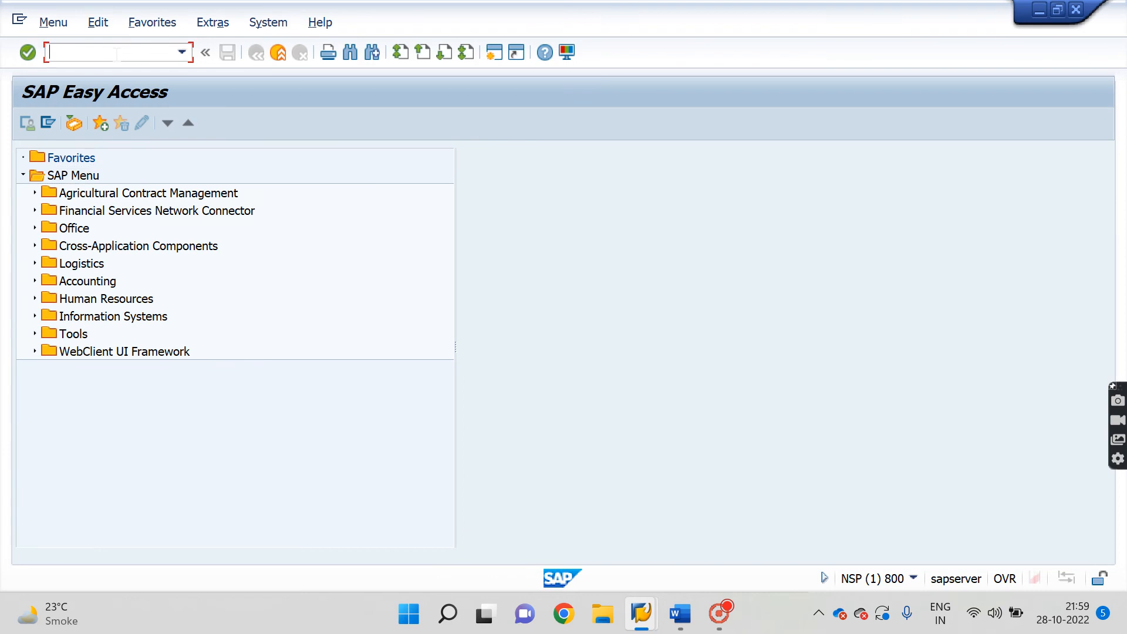
{"action": "type", "text": "FB60"}
{"action": "key", "text": "Return"}
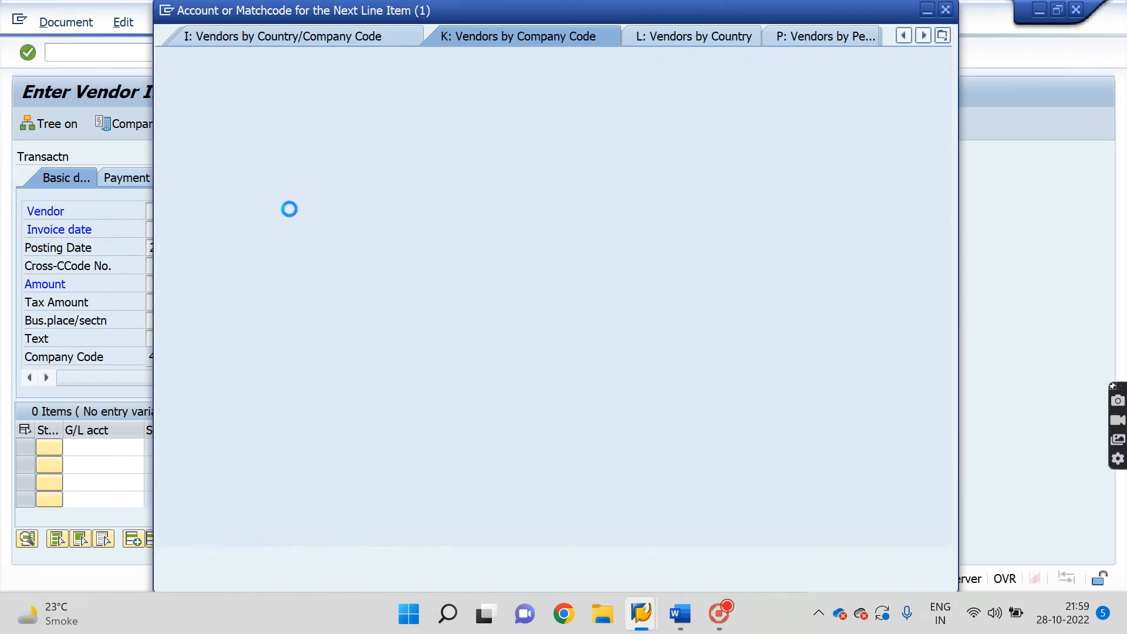
{"action": "key", "text": "Return"}
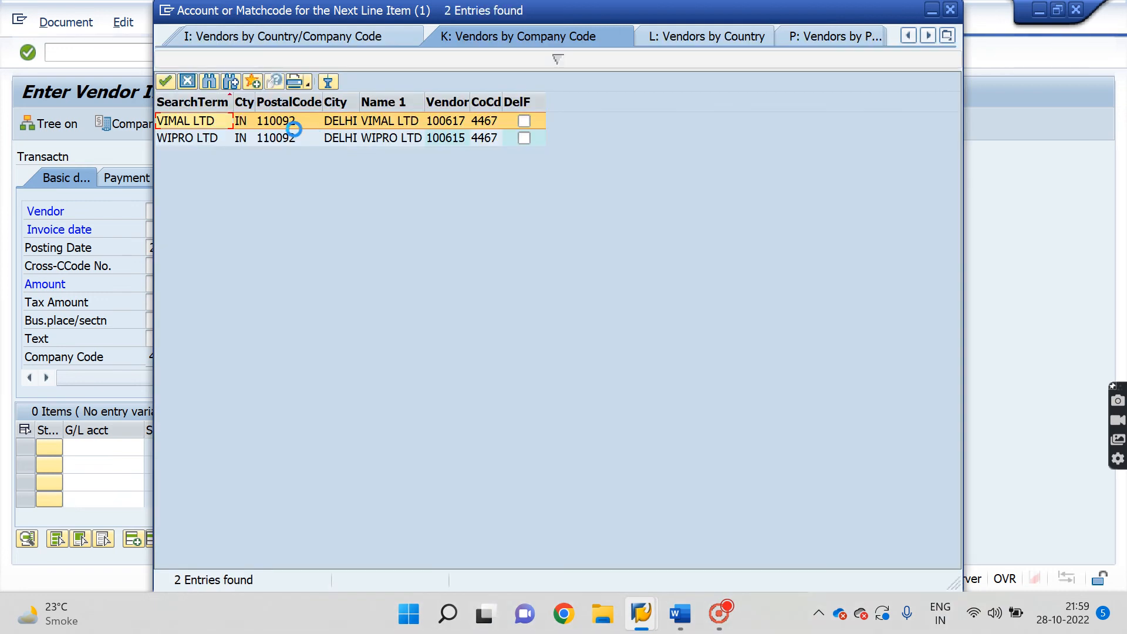
{"action": "double_click", "coordinate": [212, 122]}
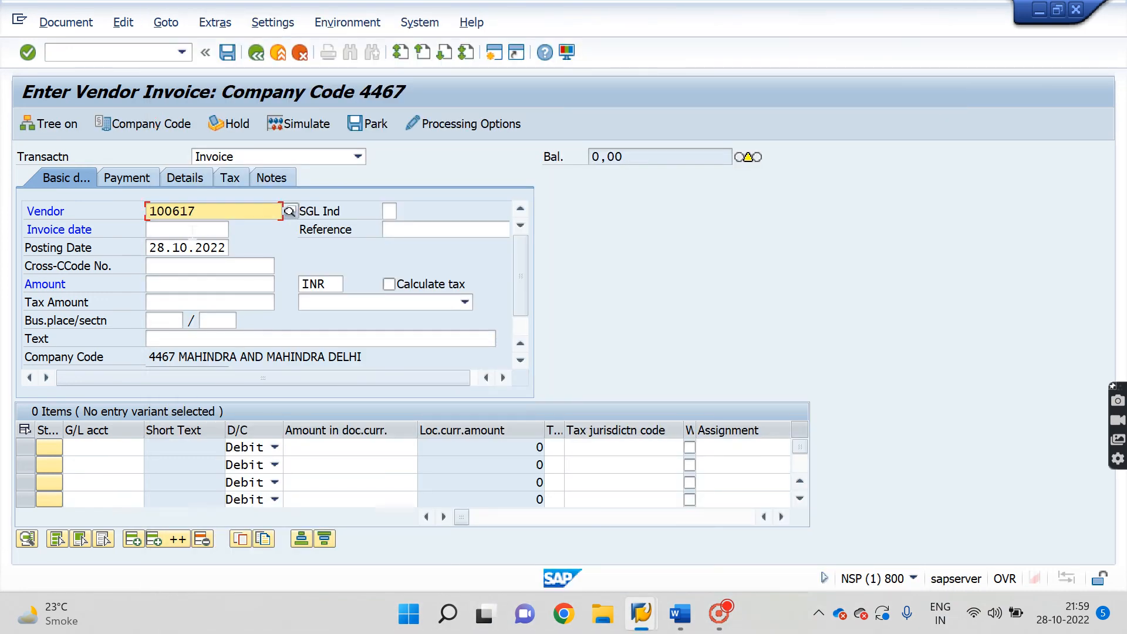
Step: Set the invoice date to 01.10.2022 and the invoice amount to 1000 INR
{"action": "left_click", "coordinate": [187, 229]}
{"action": "left_click", "coordinate": [237, 229]}
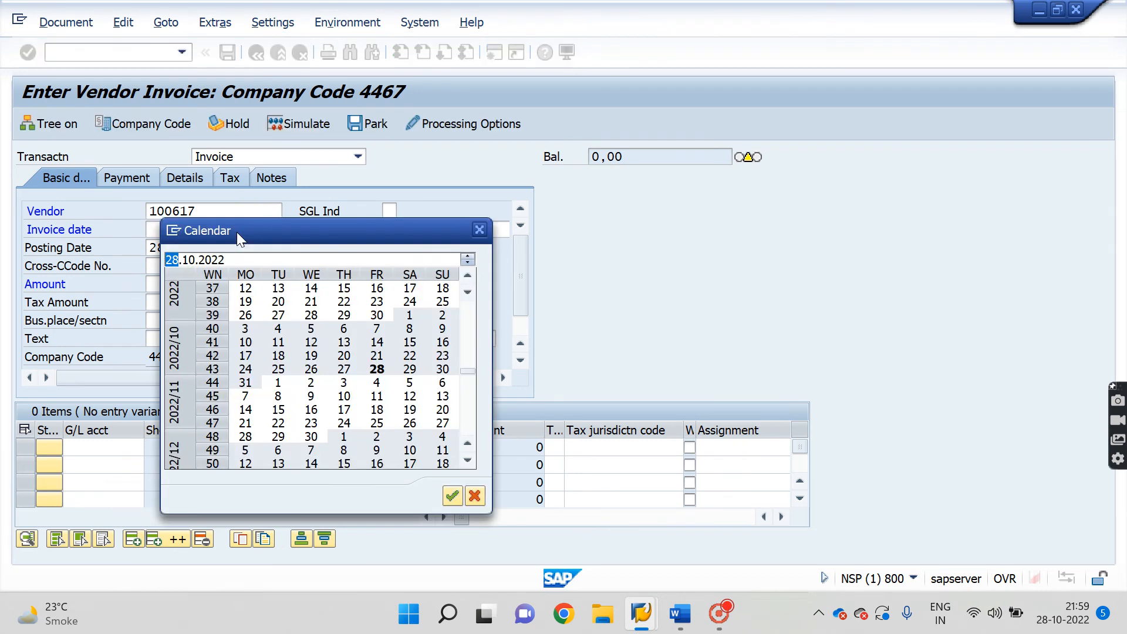
{"action": "left_click", "coordinate": [409, 317]}
{"action": "double_click", "coordinate": [408, 315]}
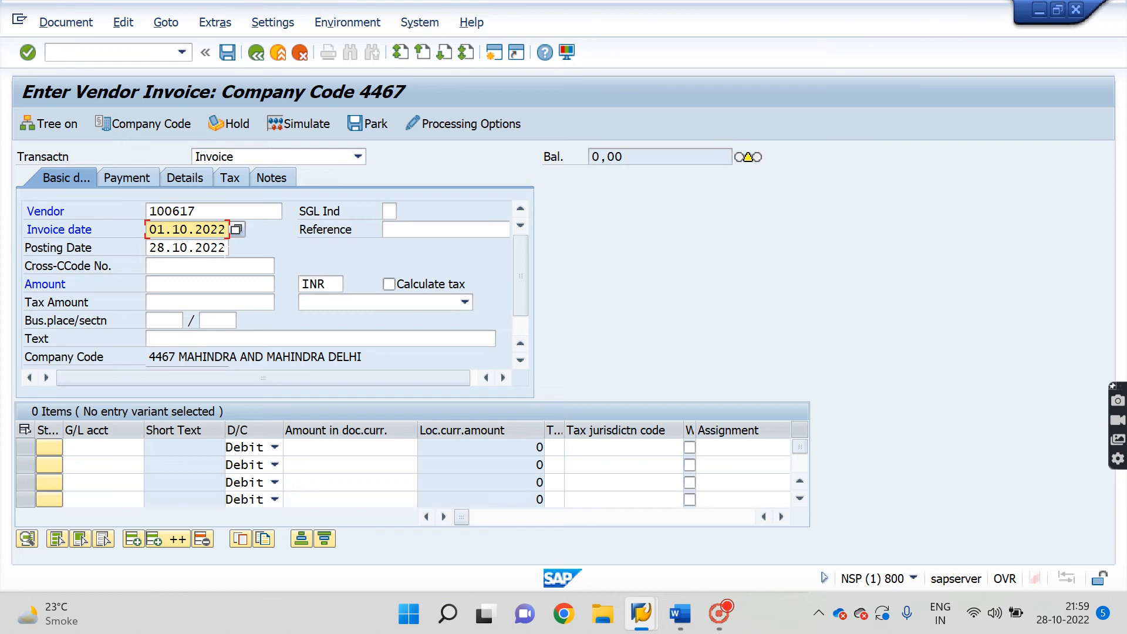
{"action": "left_click", "coordinate": [205, 284]}
{"action": "type", "text": "1000"}
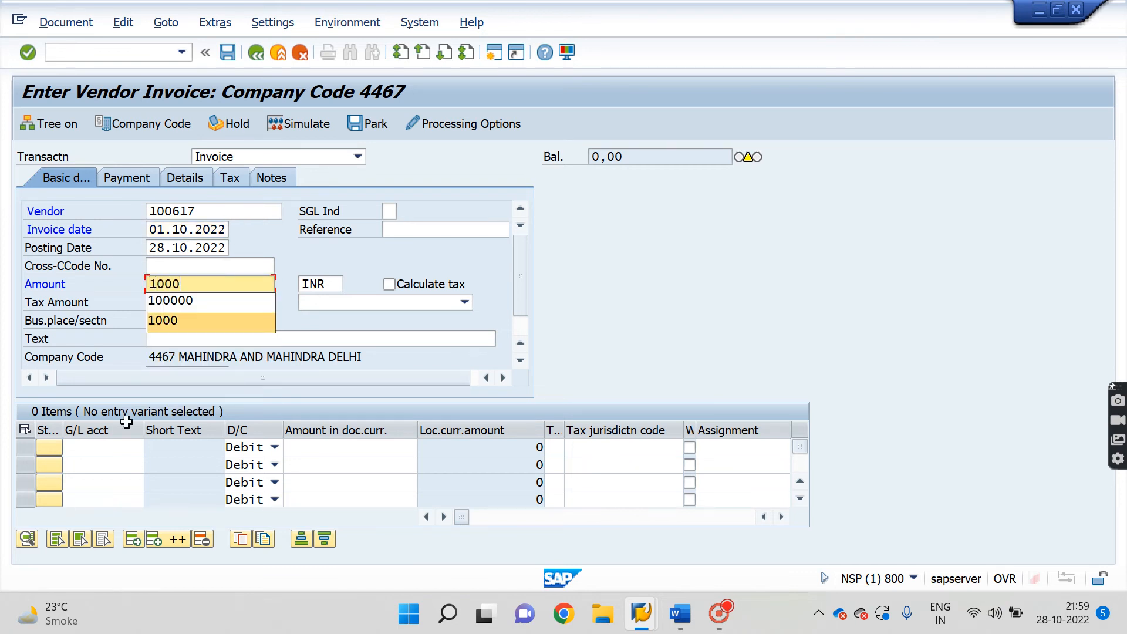
Step: Fill the first line item with G/L account 4000 and a debit amount of 1000
{"action": "left_click", "coordinate": [124, 447]}
{"action": "key", "text": "Return"}
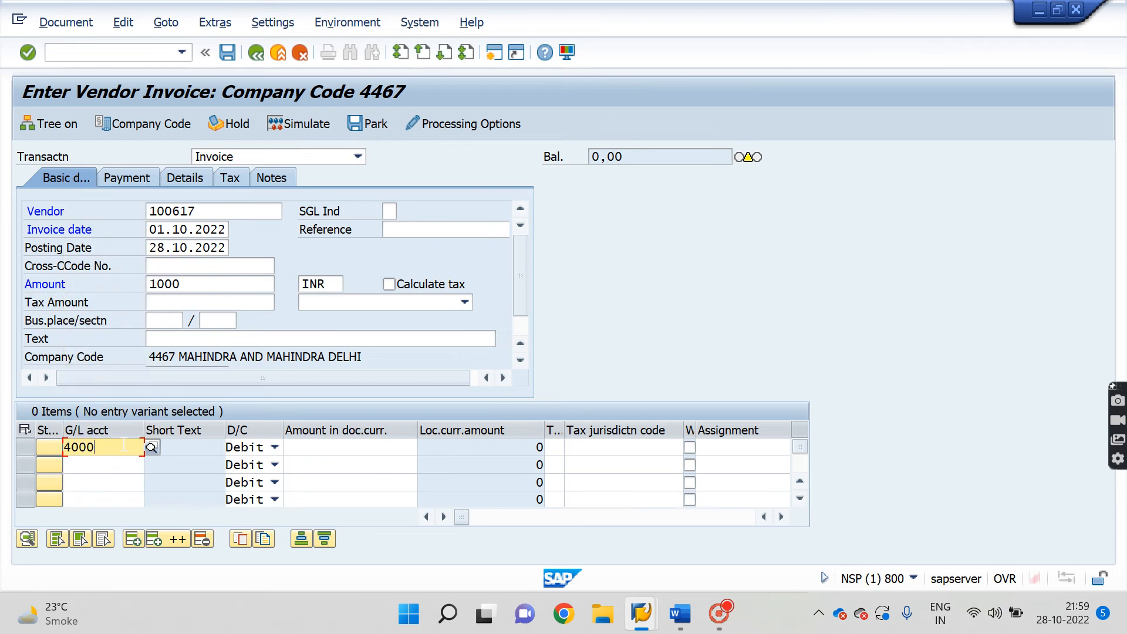
{"action": "left_click", "coordinate": [339, 447]}
{"action": "key", "text": "Down"}
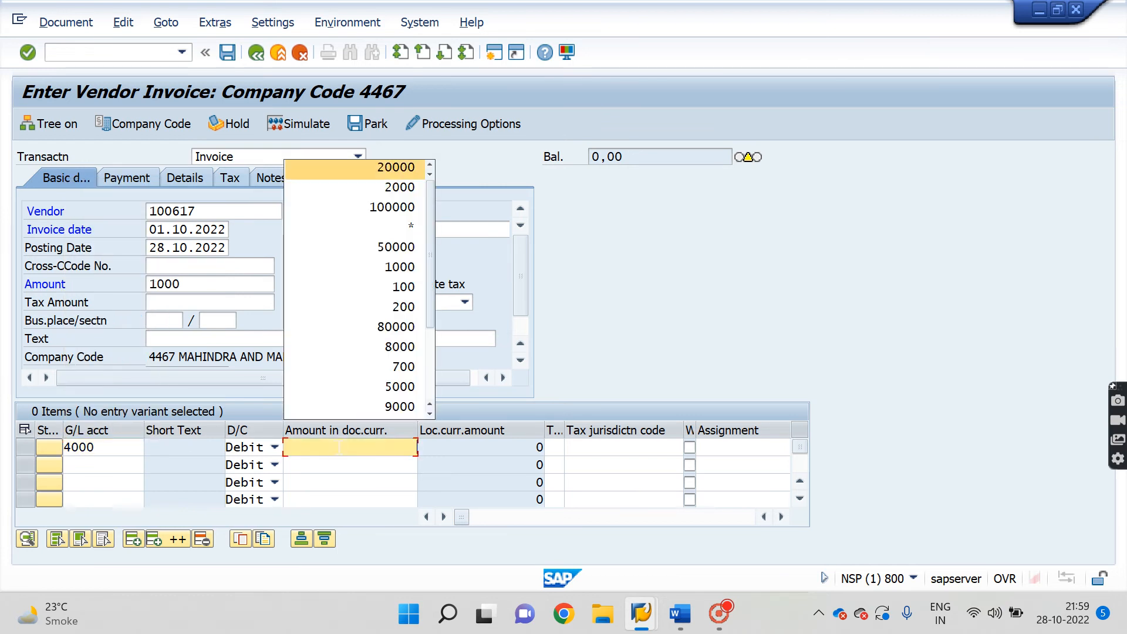
{"action": "key", "text": "Down"}
{"action": "key", "text": "Down"}
{"action": "key", "text": "Down"}
{"action": "key", "text": "Down"}
{"action": "key", "text": "Down"}
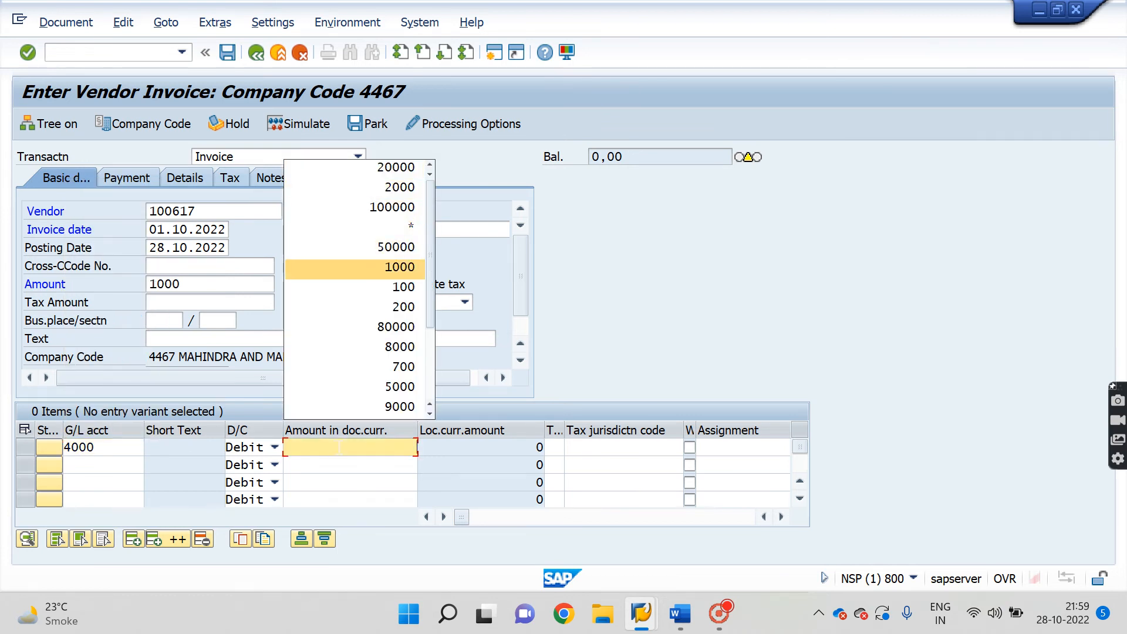
{"action": "key", "text": "Return"}
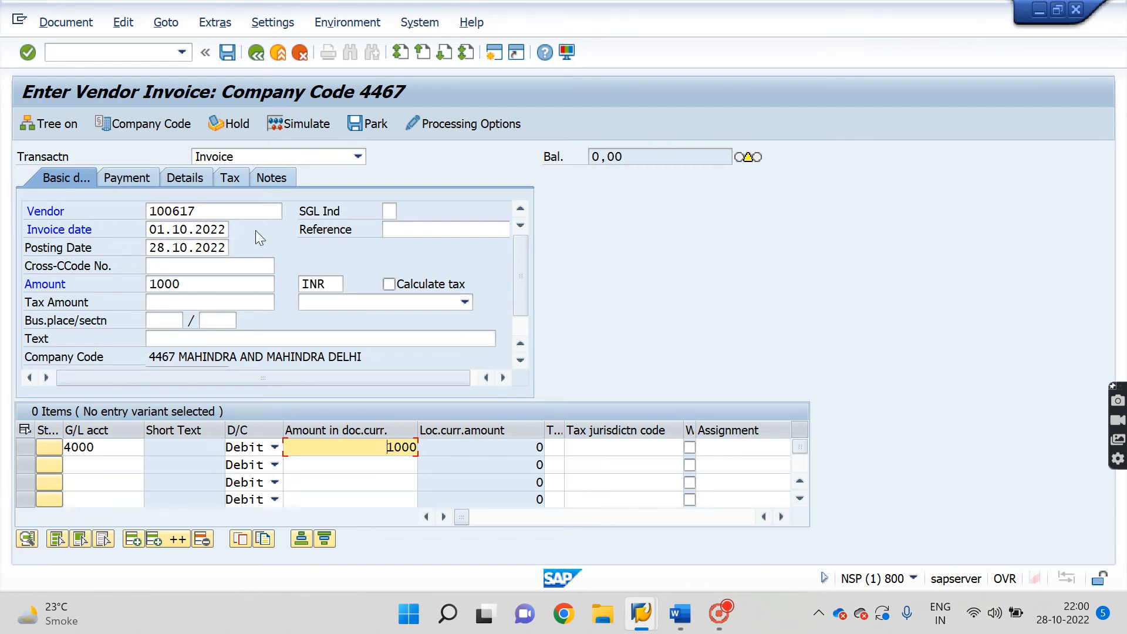
Step: Check the invoice date and posting date, and review the baseline date default of payment term 5590 in Word
{"action": "left_click_drag", "start_coordinate": [152, 230], "coordinate": [250, 230]}
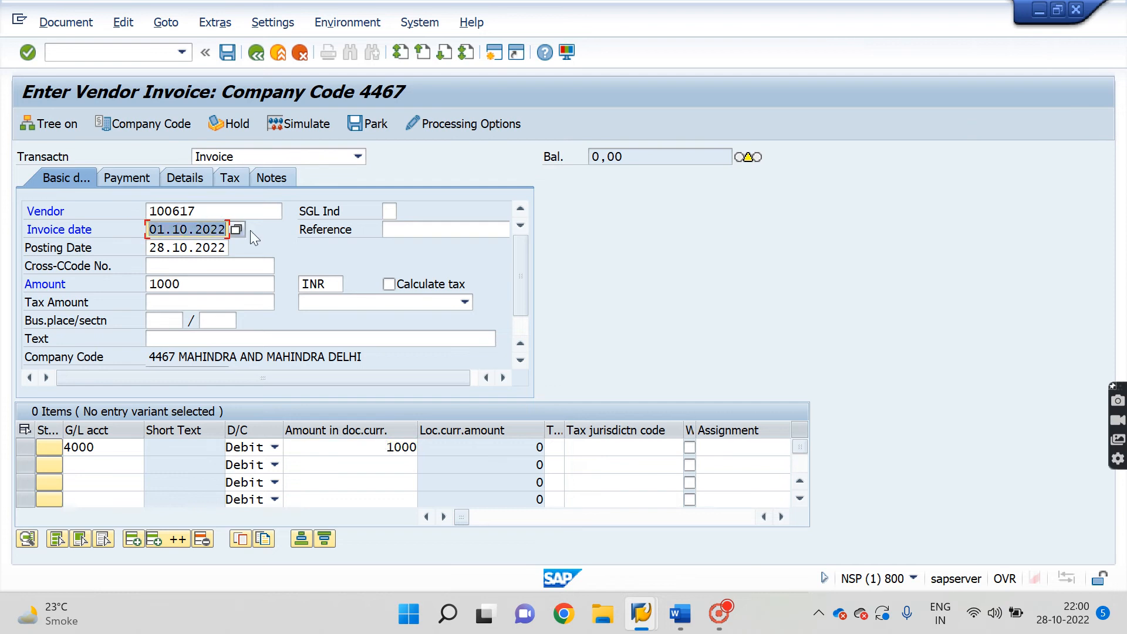
{"action": "left_click_drag", "start_coordinate": [148, 247], "coordinate": [241, 257]}
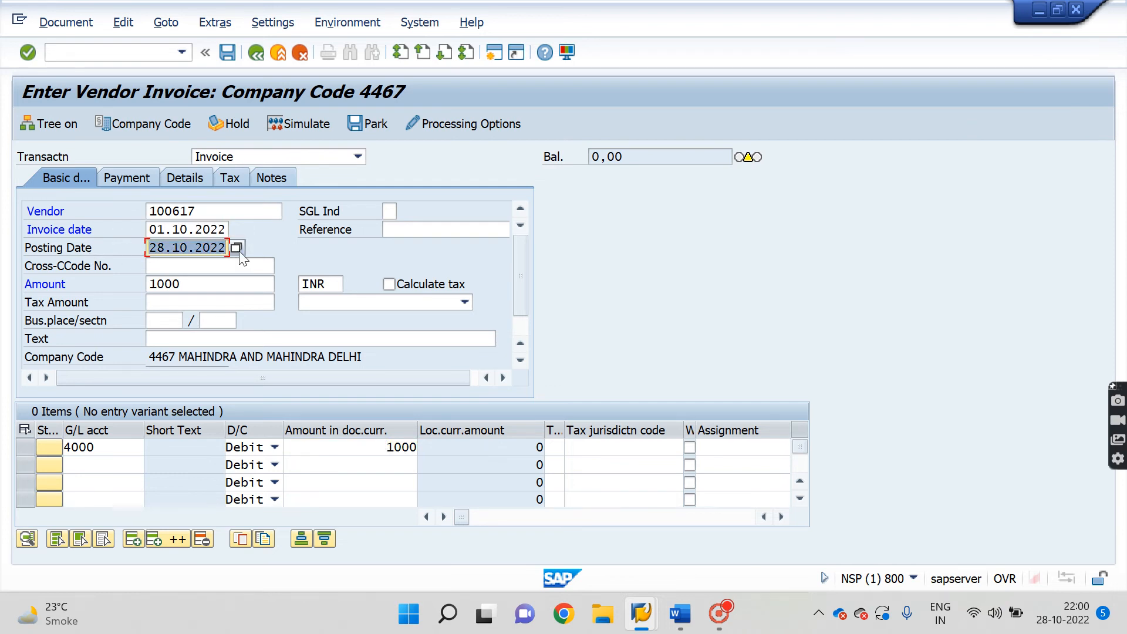
{"action": "left_click", "coordinate": [680, 614]}
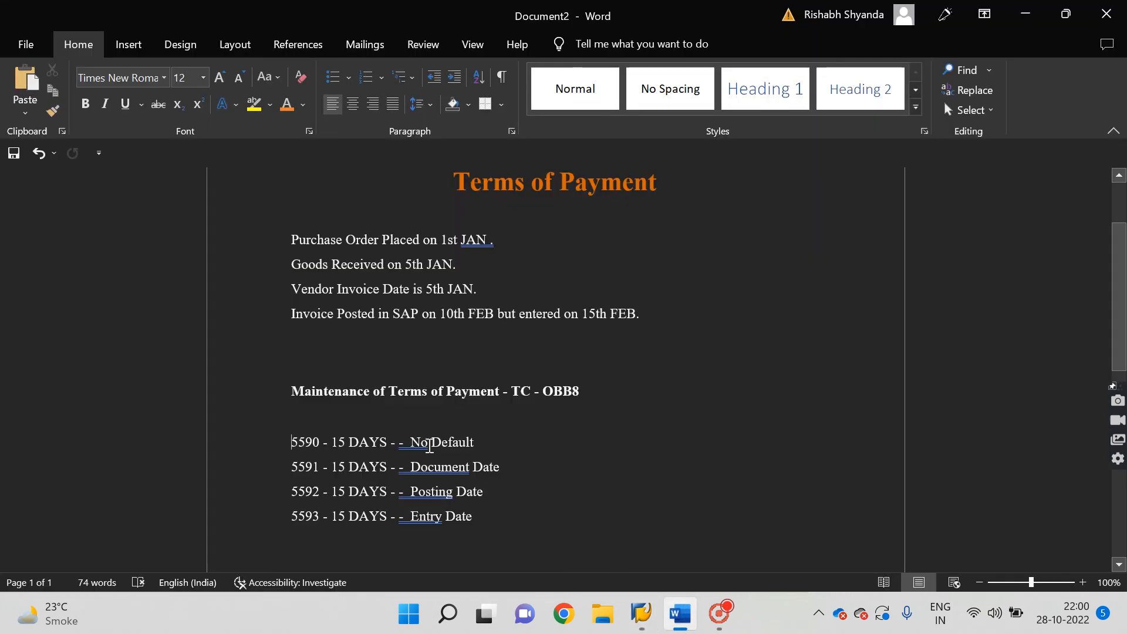
{"action": "left_click_drag", "start_coordinate": [292, 442], "coordinate": [489, 444]}
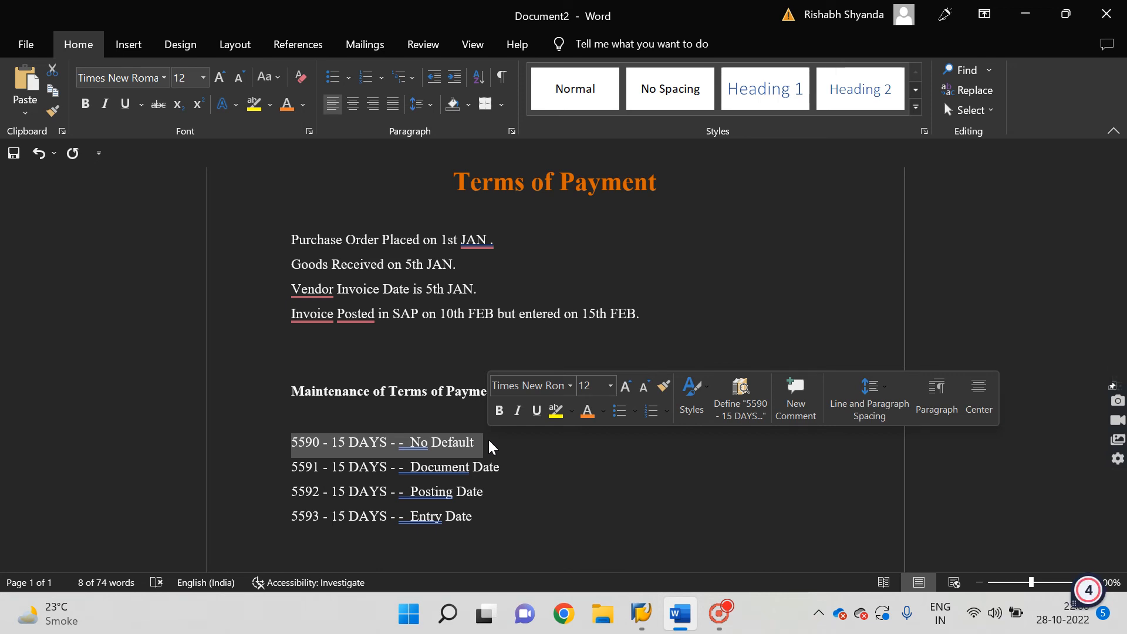
Step: Return to the SAP vendor invoice, validate the entered data and open the invoice's payment details
{"action": "mouse_move", "coordinate": [641, 613]}
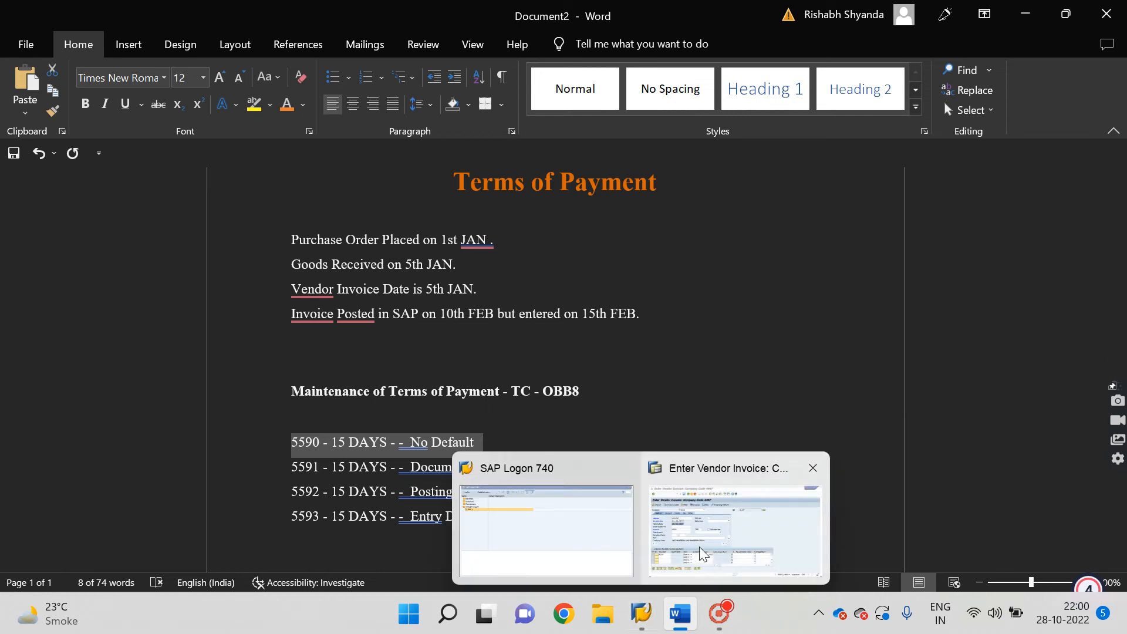
{"action": "left_click", "coordinate": [732, 525]}
{"action": "left_click", "coordinate": [195, 229]}
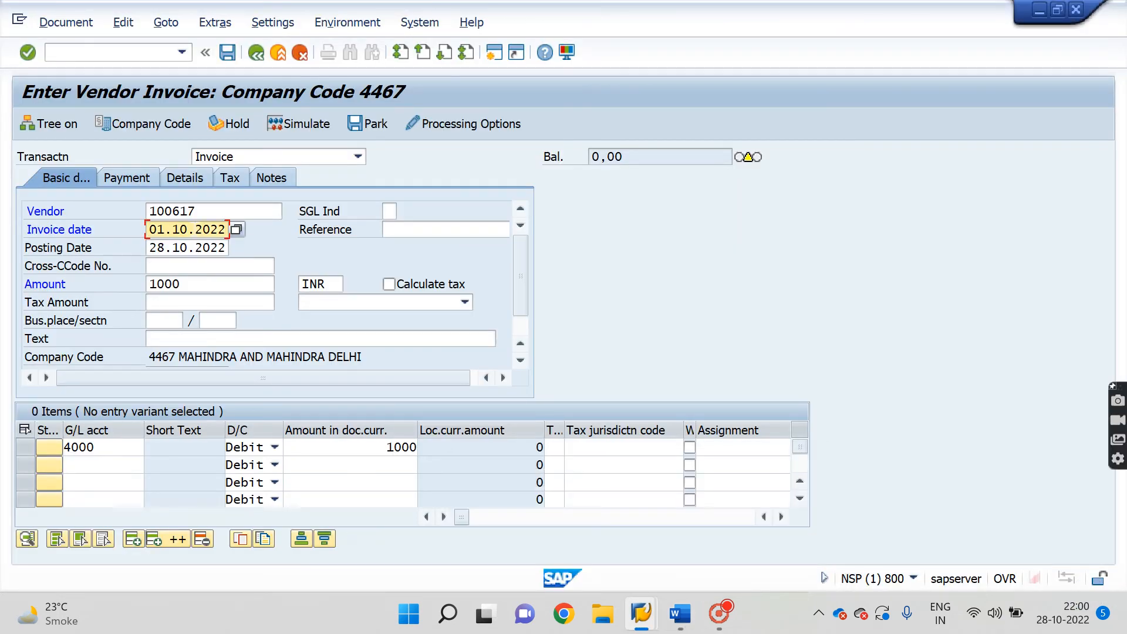
{"action": "key", "text": "Return"}
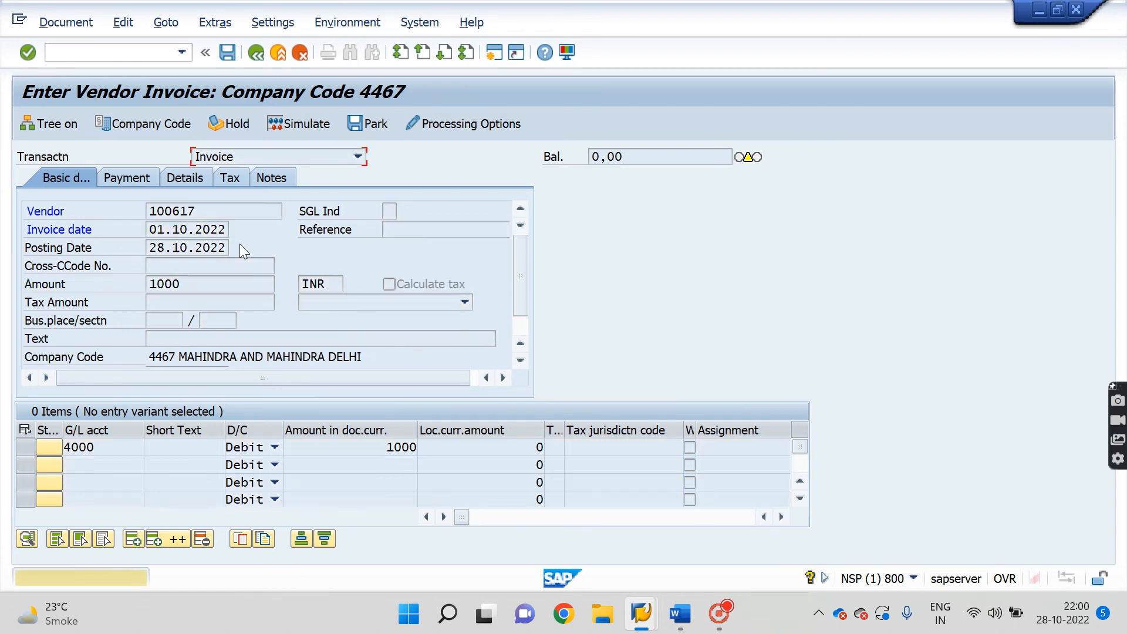
{"action": "left_click", "coordinate": [139, 178]}
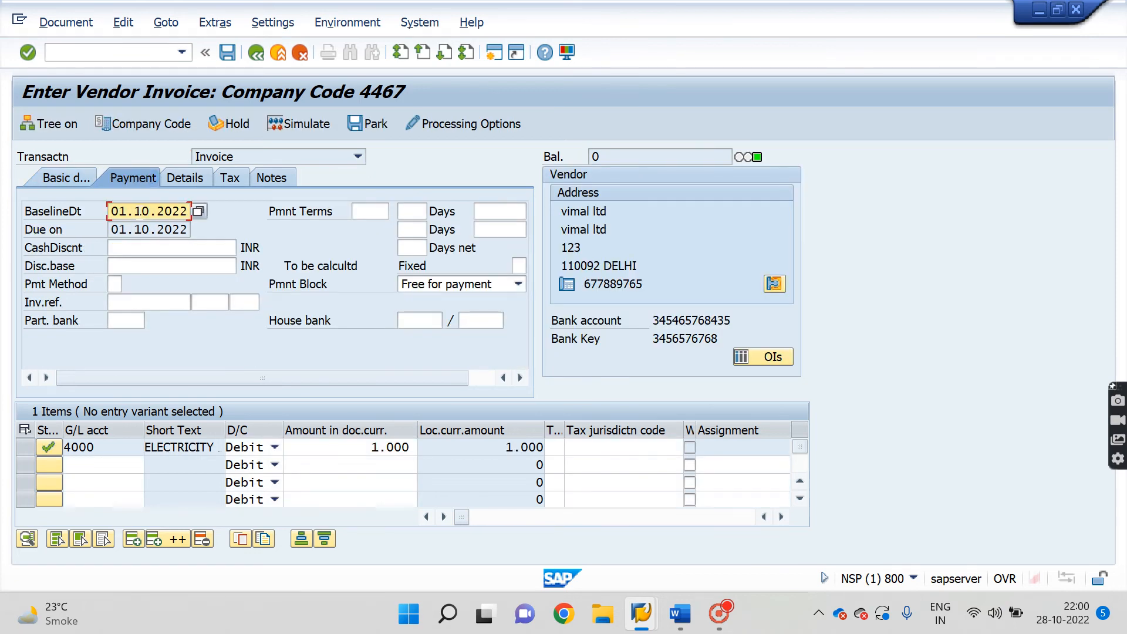
Step: Look up payment term 5590 in the list of payment terms and assign it to the invoice
{"action": "left_click", "coordinate": [377, 213]}
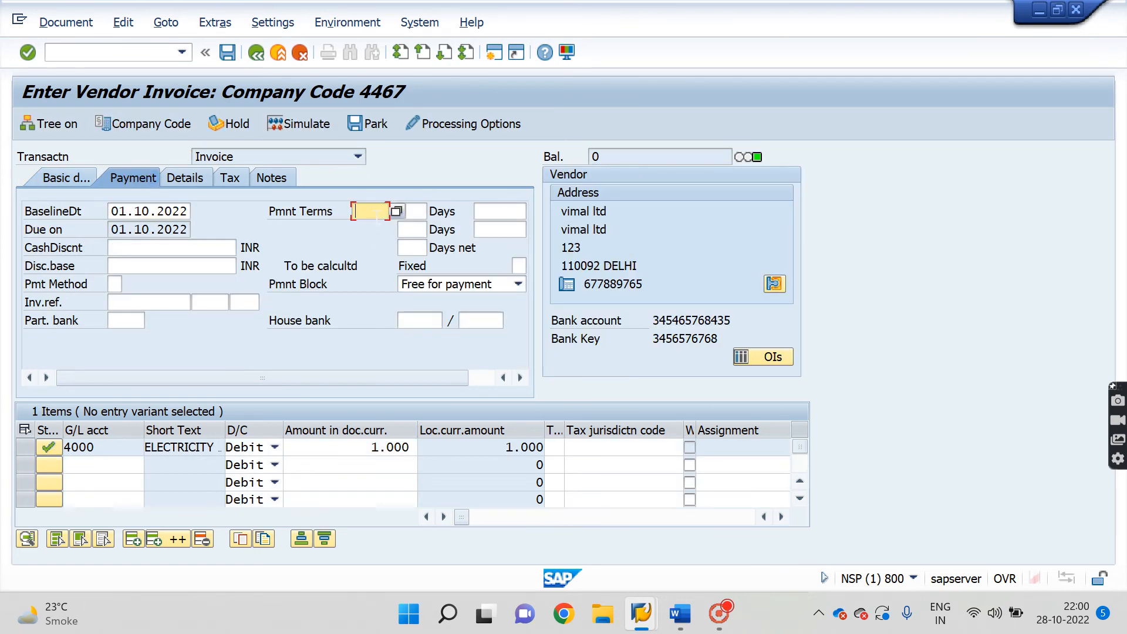
{"action": "type", "text": "5590"}
{"action": "key", "text": "BackSpace"}
{"action": "key", "text": "BackSpace"}
{"action": "key", "text": "BackSpace"}
{"action": "key", "text": "BackSpace"}
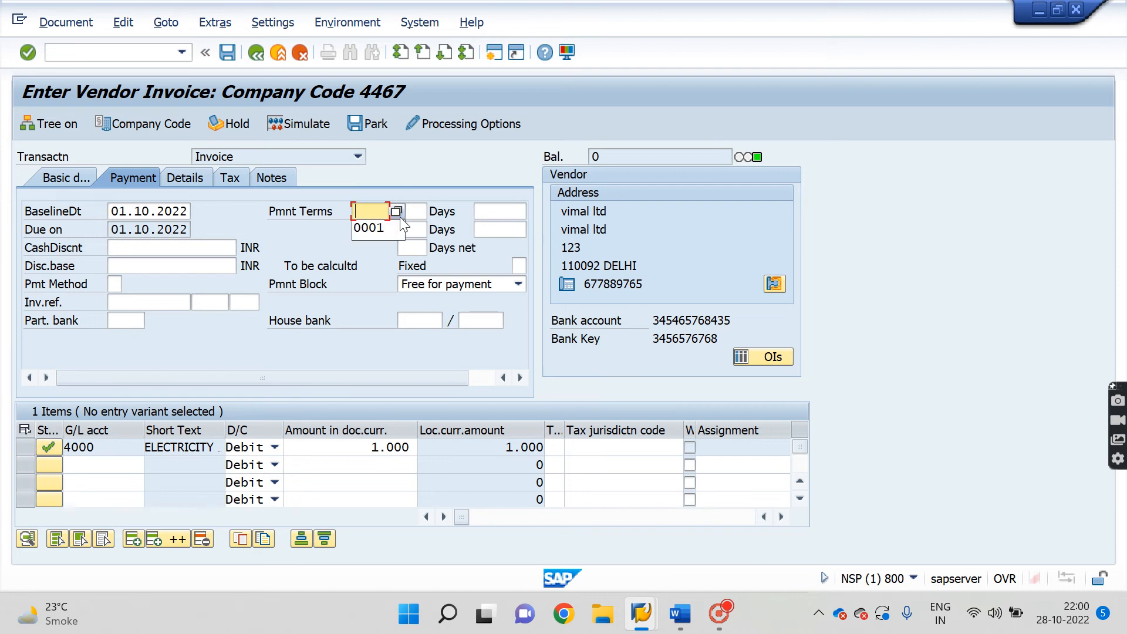
{"action": "left_click", "coordinate": [398, 210]}
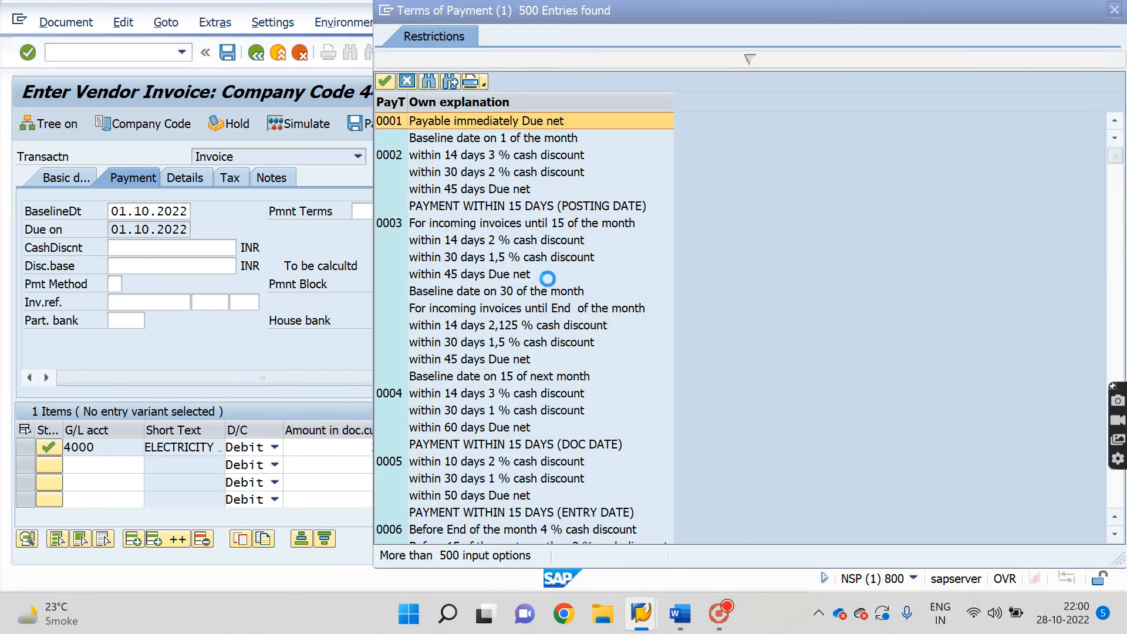
{"action": "left_click", "coordinate": [431, 81]}
{"action": "type", "text": "5590"}
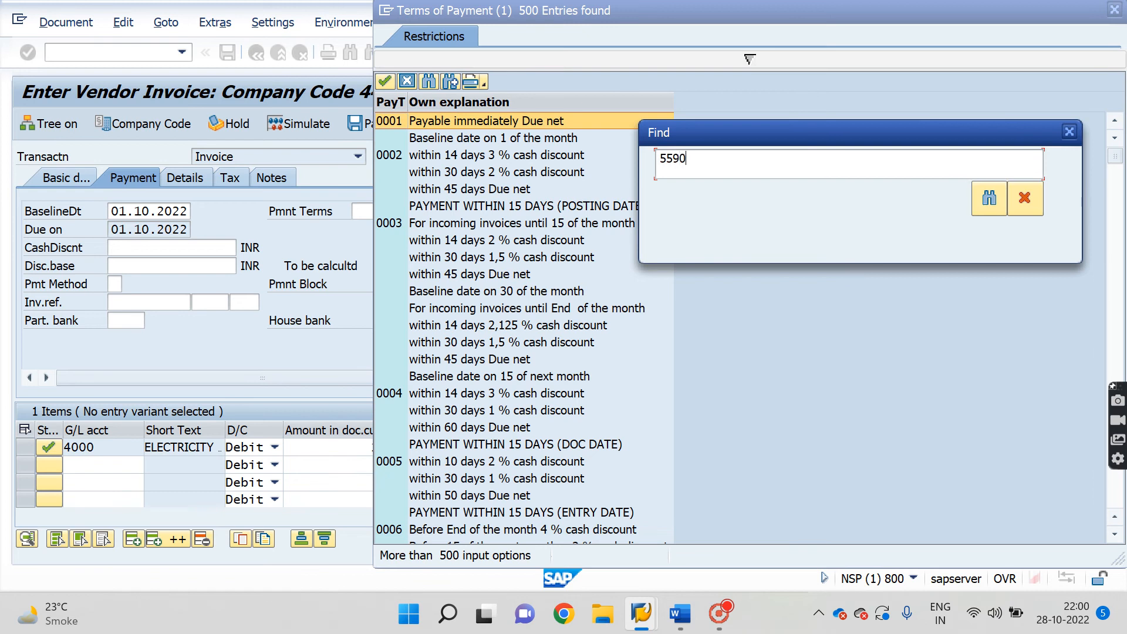
{"action": "key", "text": "Return"}
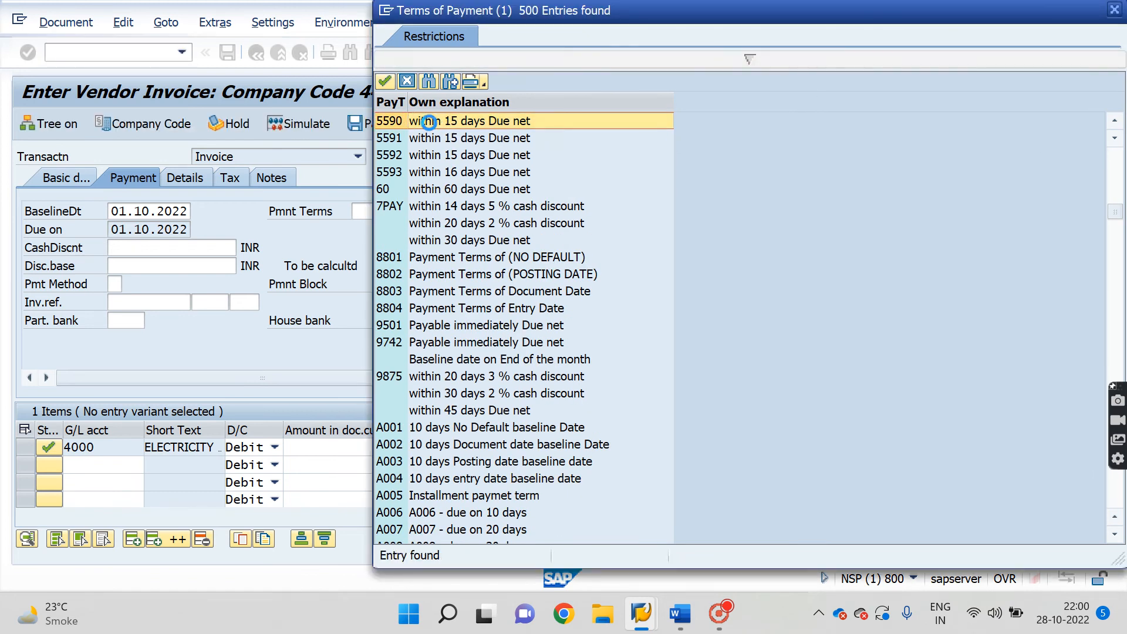
{"action": "double_click", "coordinate": [428, 121]}
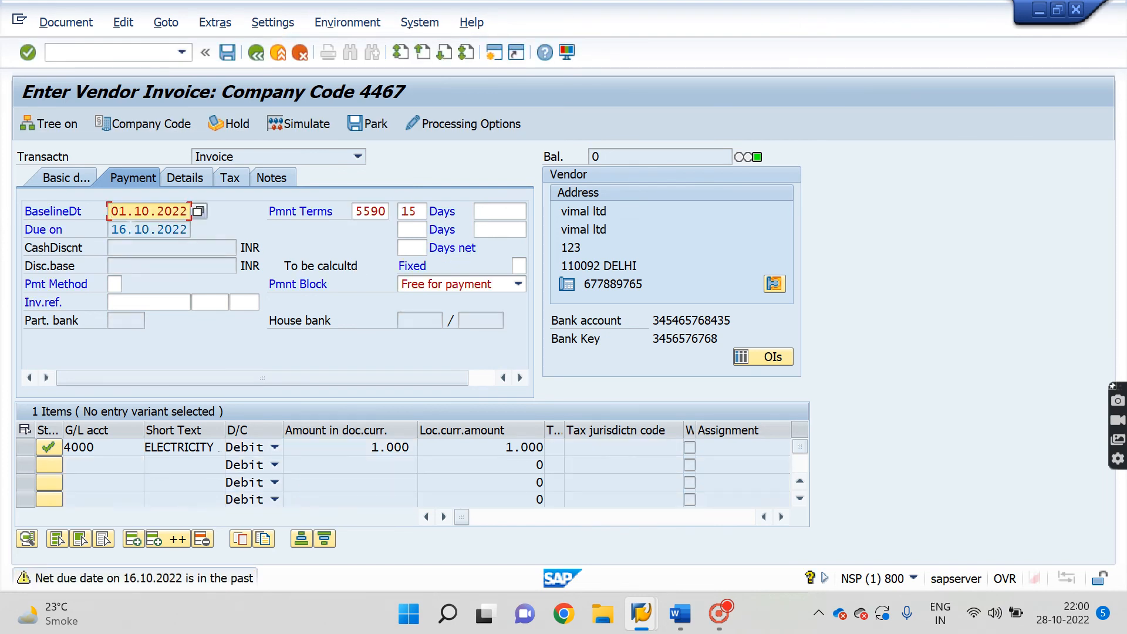
Step: Check the baseline date, due date and days of the payment term, and post the vendor invoice
{"action": "left_click", "coordinate": [143, 229]}
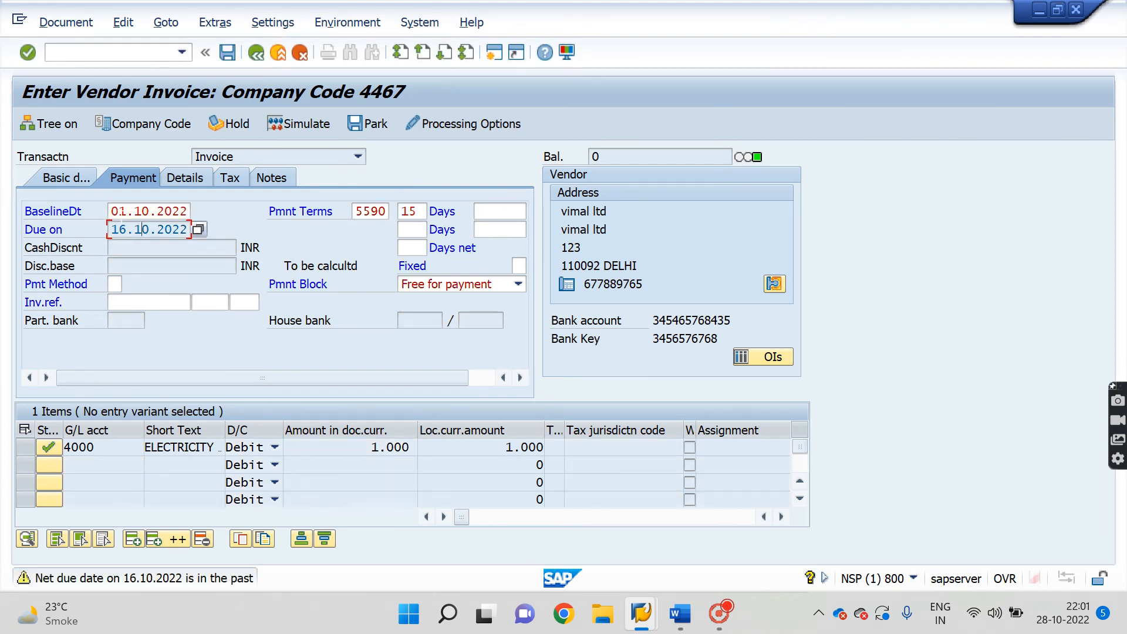
{"action": "left_click_drag", "start_coordinate": [113, 210], "coordinate": [187, 211]}
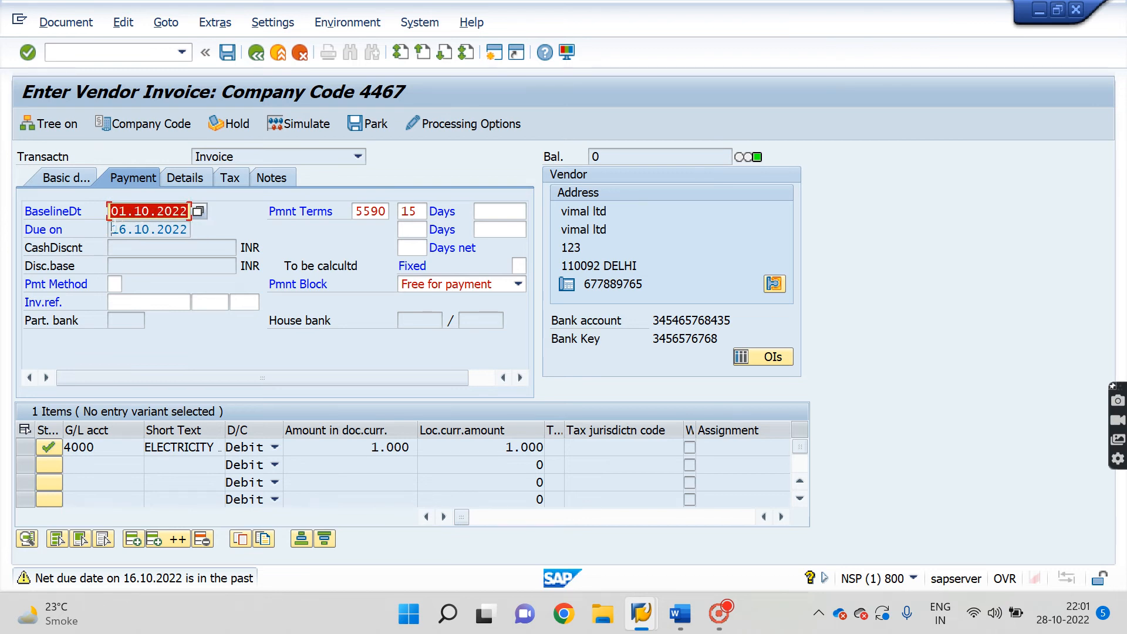
{"action": "left_click_drag", "start_coordinate": [112, 229], "coordinate": [222, 232]}
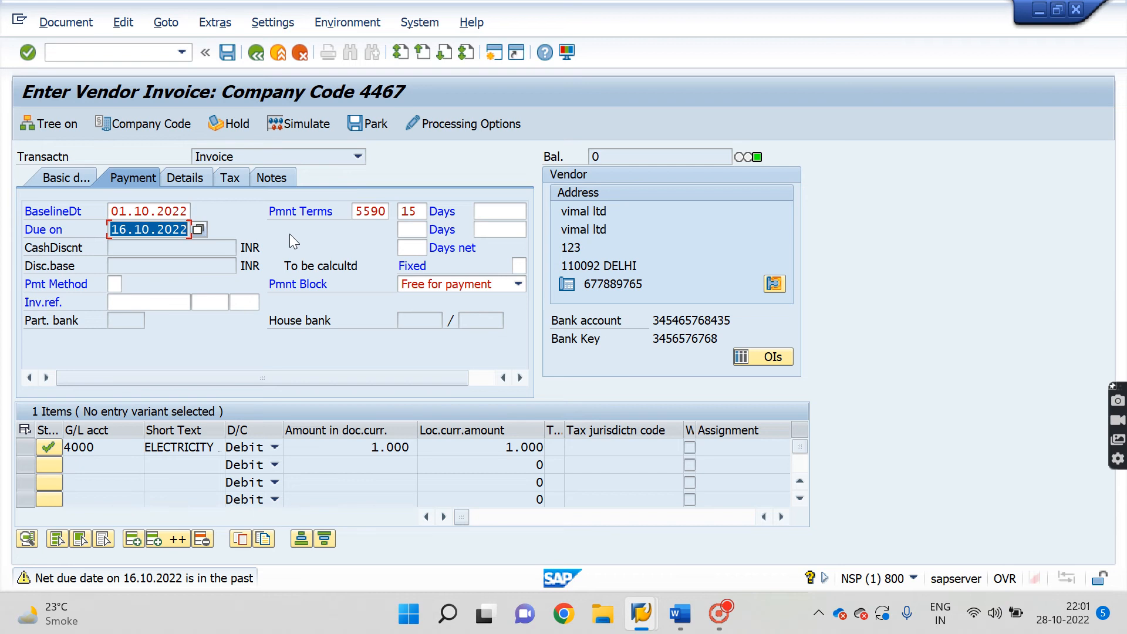
{"action": "left_click_drag", "start_coordinate": [424, 210], "coordinate": [385, 211]}
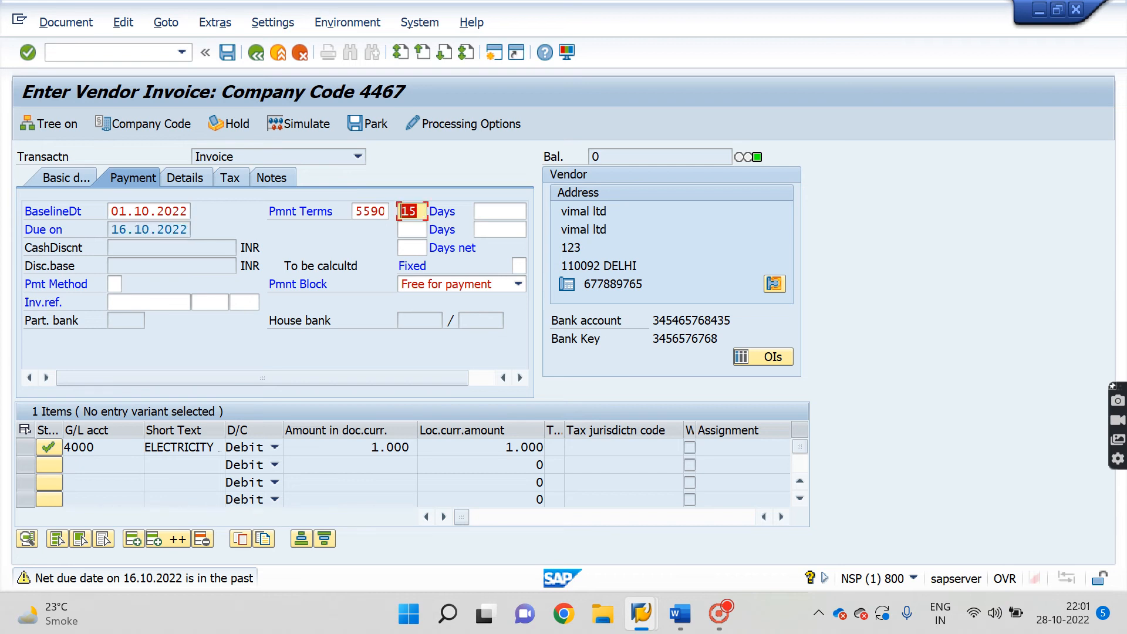
{"action": "key", "text": "Return"}
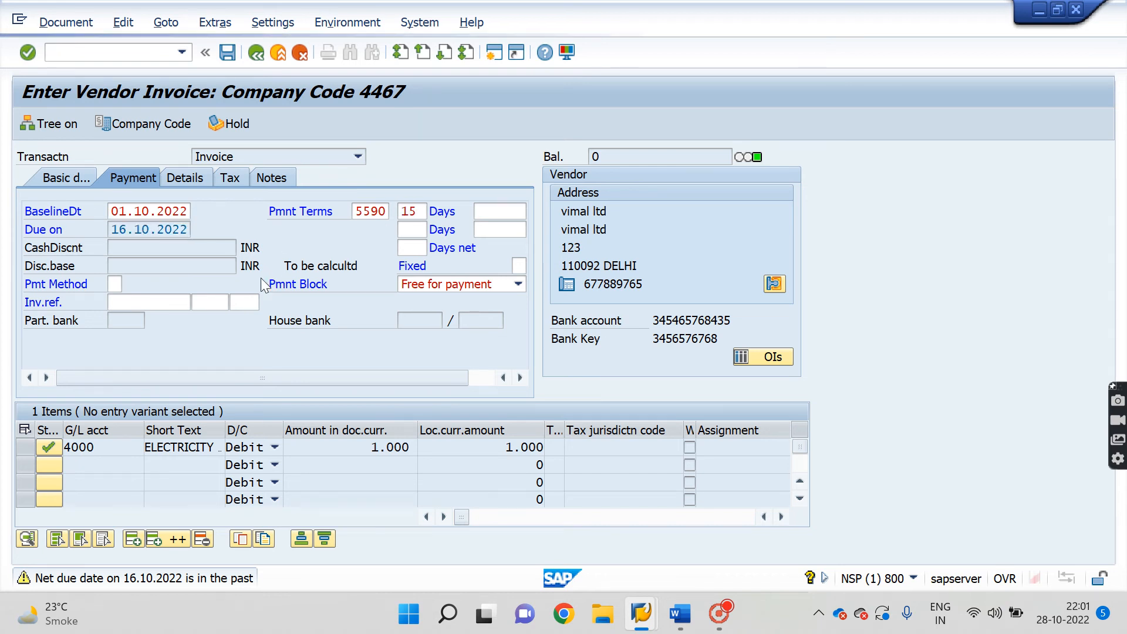
{"action": "key", "text": "Return"}
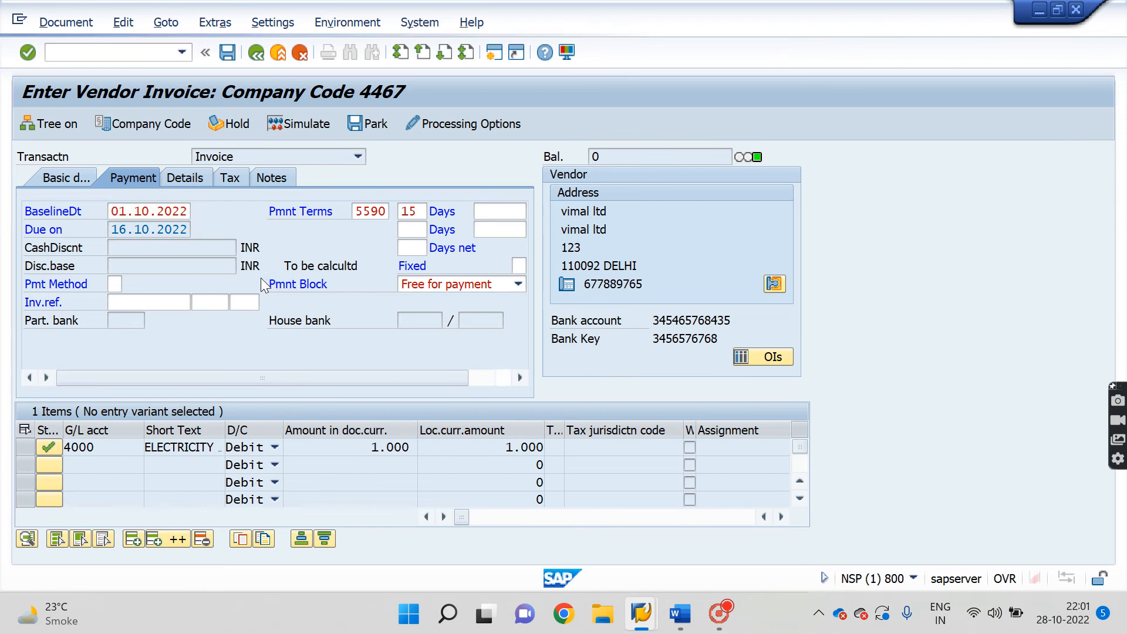
{"action": "left_click", "coordinate": [229, 53]}
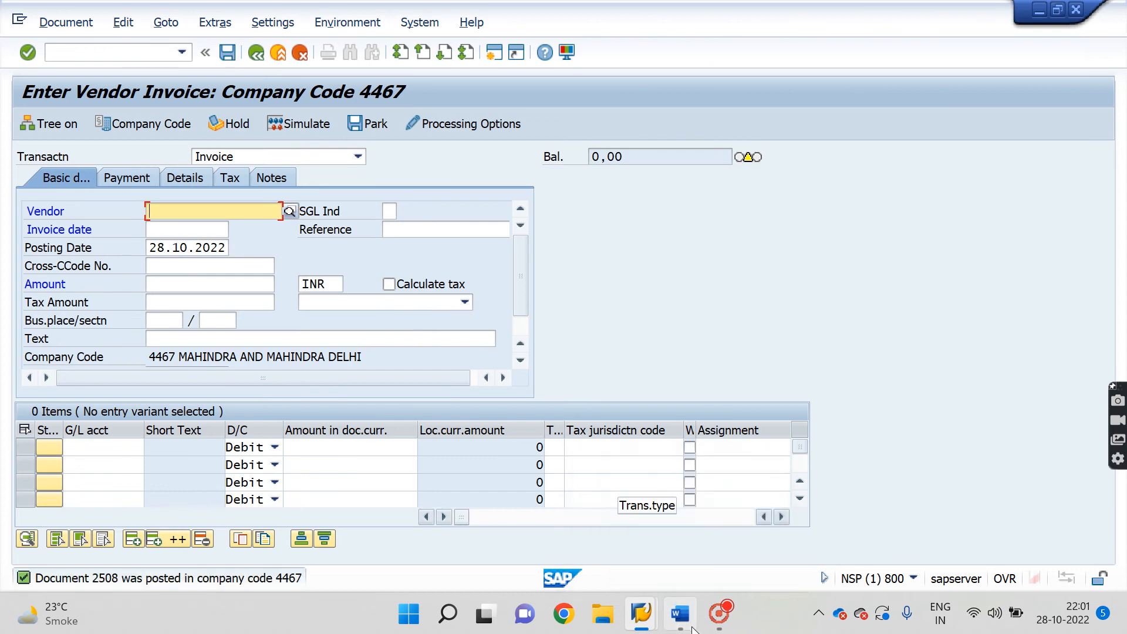
Step: Switch to Word and append "- WE CAN SELECT ANY DATE" to the 5590 line and a dash to the 5591 line
{"action": "left_click", "coordinate": [680, 613]}
{"action": "left_click", "coordinate": [531, 446]}
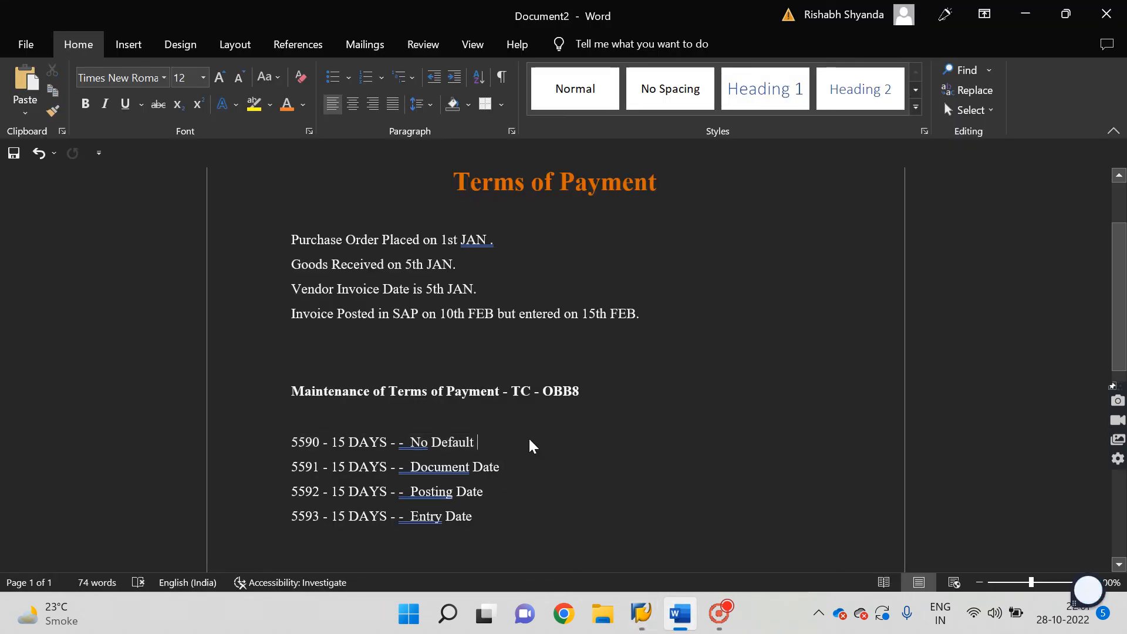
{"action": "type", "text": "-"}
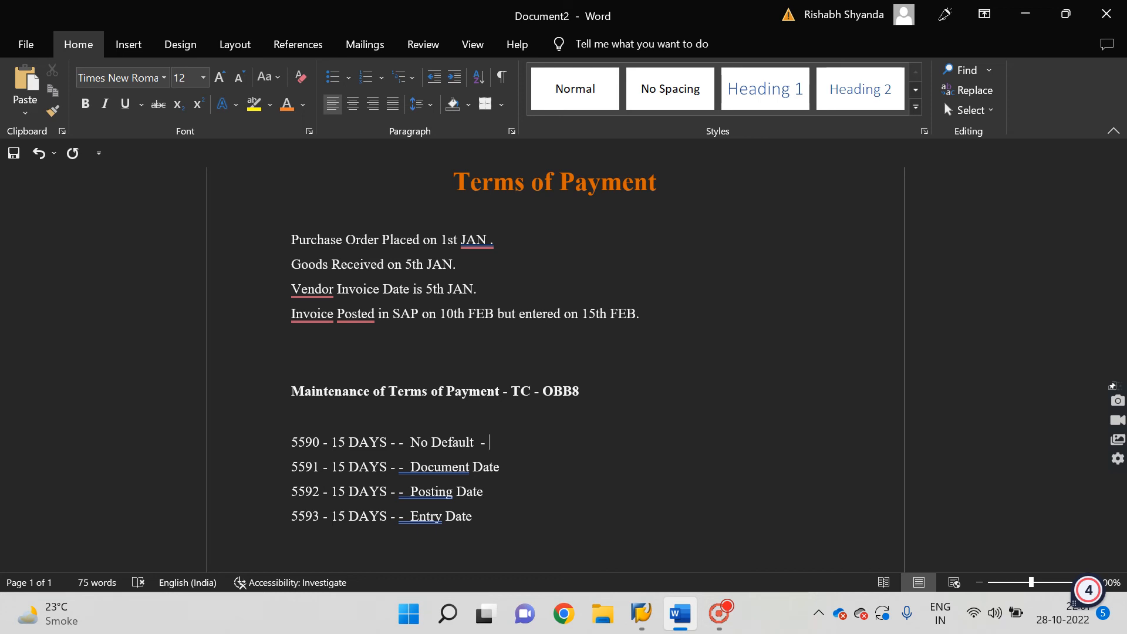
{"action": "type", "text": "WE CAN "}
{"action": "type", "text": "SLECT"}
{"action": "key", "text": "BackSpace"}
{"action": "key", "text": "BackSpace"}
{"action": "key", "text": "BackSpace"}
{"action": "key", "text": "BackSpace"}
{"action": "type", "text": "E"}
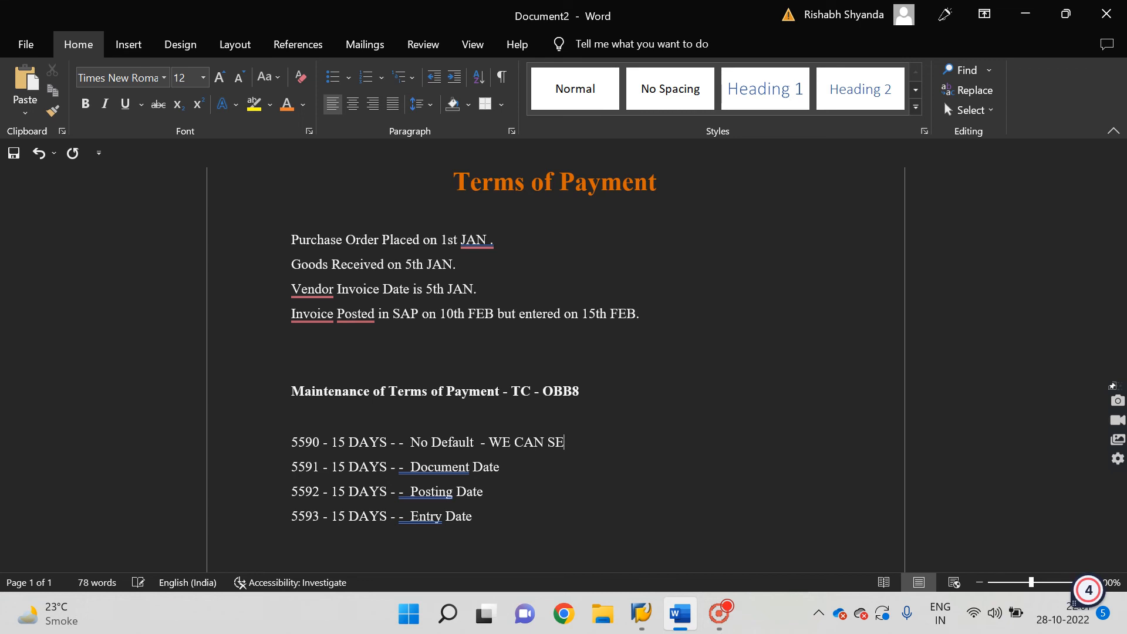
{"action": "type", "text": "LECT ANY DATE"}
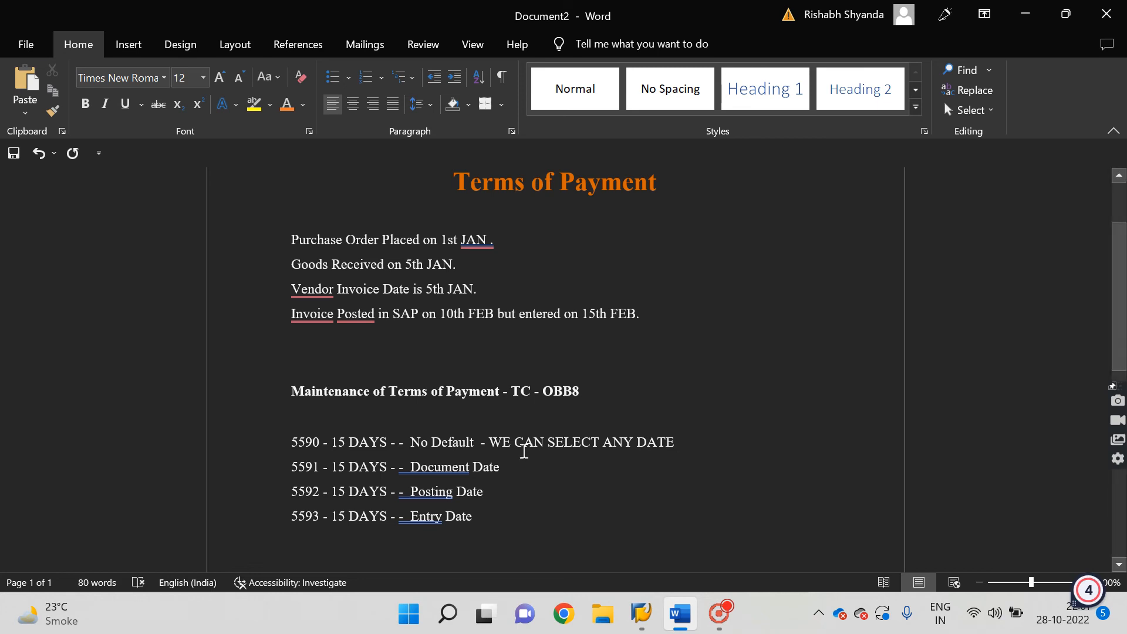
{"action": "left_click", "coordinate": [540, 467]}
{"action": "type", "text": "-"}
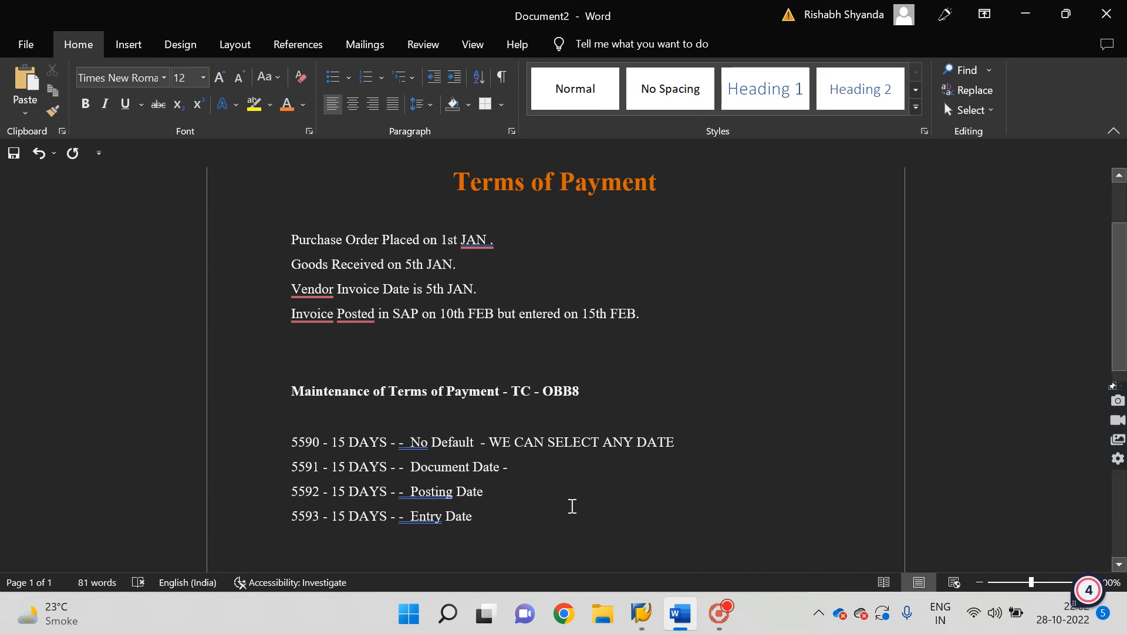
Step: Return to the SAP invoice entry, enter the vendor number and set the invoice date to 05.10.2022
{"action": "mouse_move", "coordinate": [641, 613]}
{"action": "left_click", "coordinate": [684, 535]}
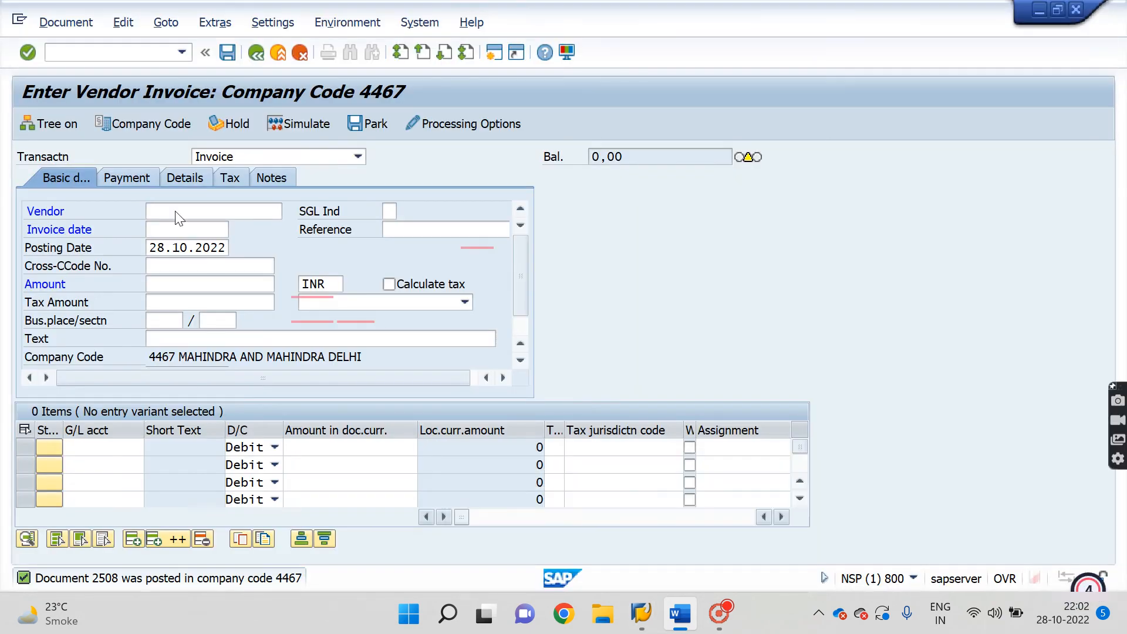
{"action": "left_click", "coordinate": [182, 211]}
{"action": "left_click", "coordinate": [179, 229]}
{"action": "key", "text": "Tab"}
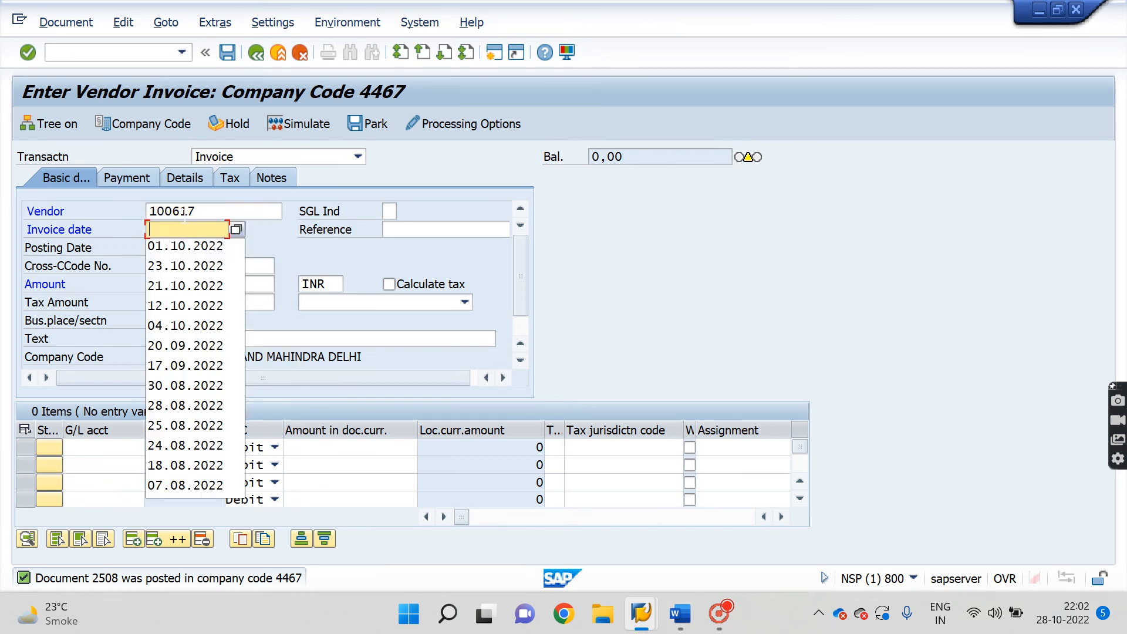
{"action": "left_click", "coordinate": [237, 229]}
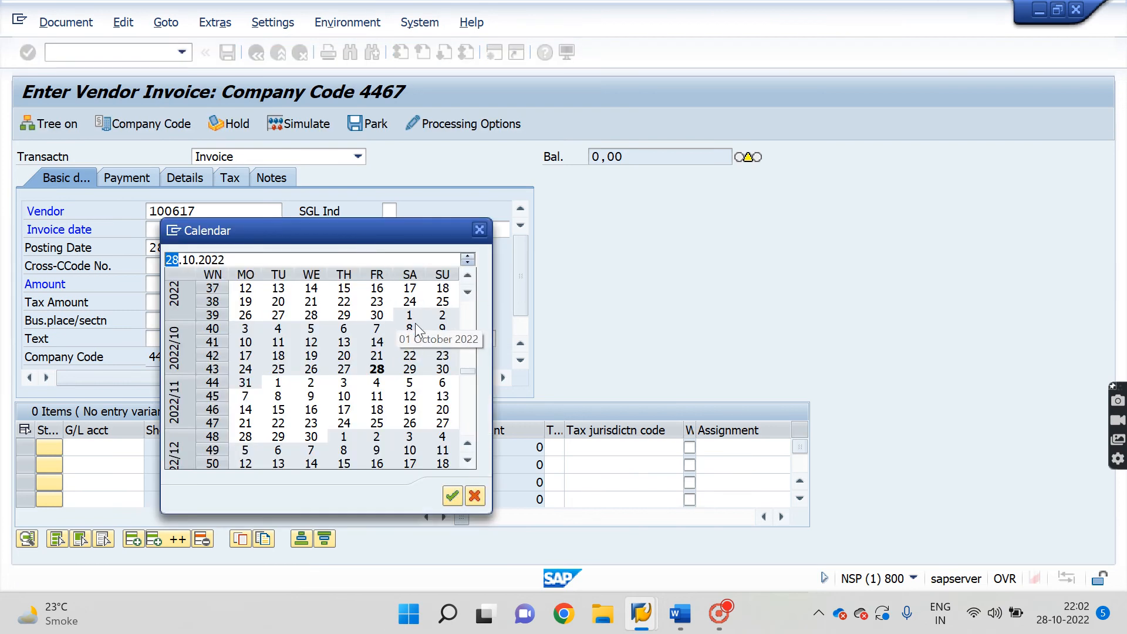
{"action": "double_click", "coordinate": [315, 329]}
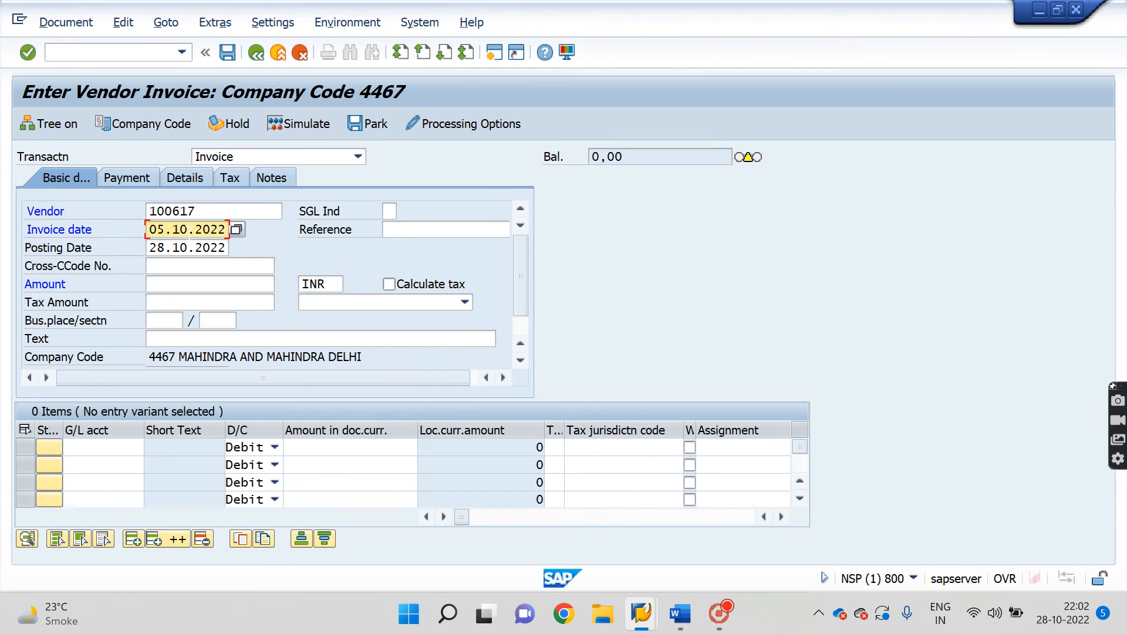
{"action": "left_click_drag", "start_coordinate": [150, 229], "coordinate": [245, 233]}
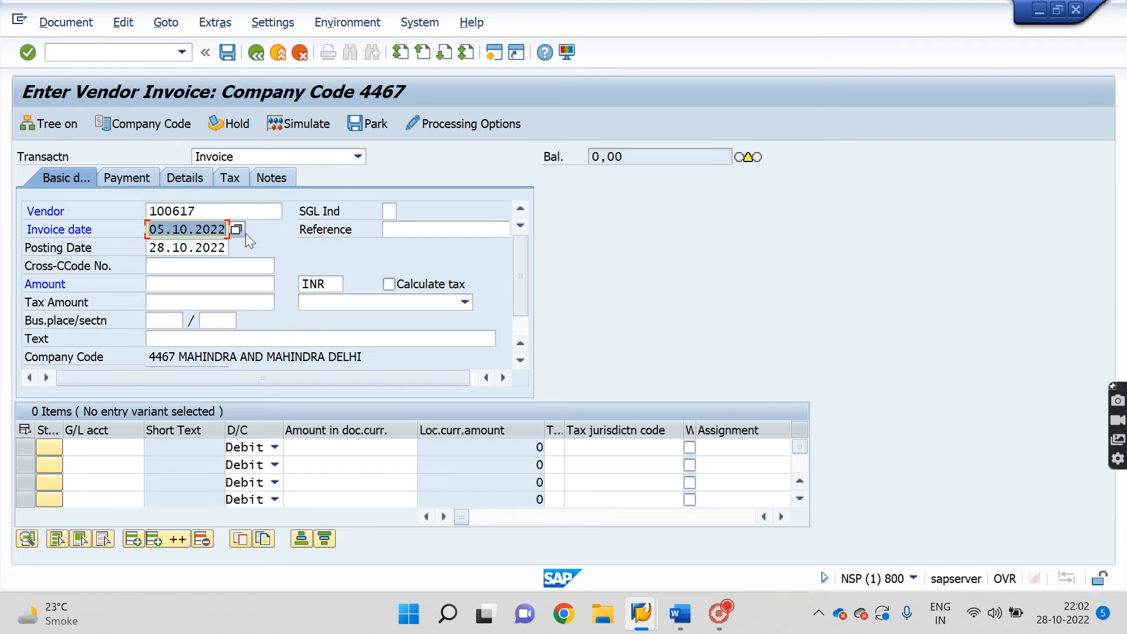
Step: Set the invoice amount to 1000 INR and fill the first line item with G/L account 4000 and a debit of 1000
{"action": "left_click", "coordinate": [183, 285]}
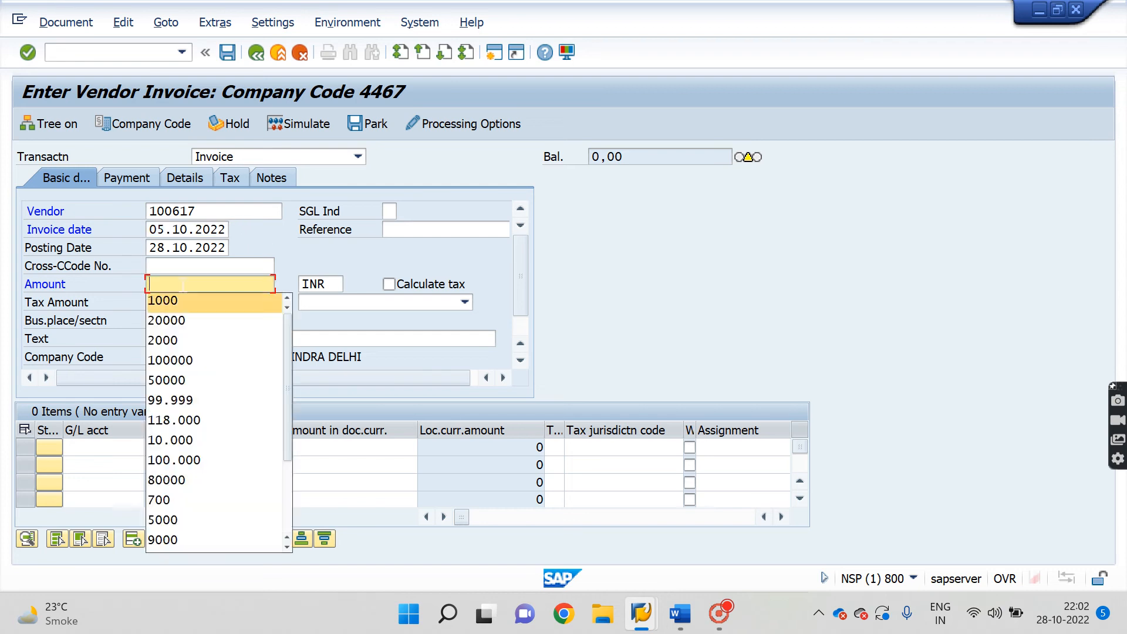
{"action": "type", "text": "1000"}
{"action": "left_click", "coordinate": [92, 448]}
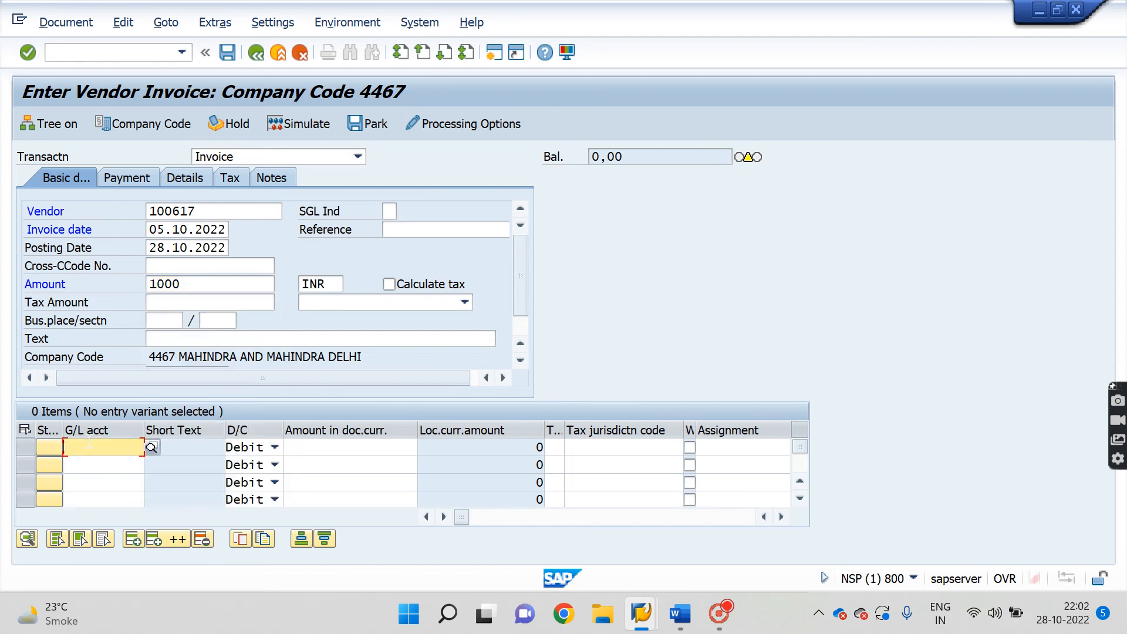
{"action": "key", "text": "Down"}
{"action": "key", "text": "Down"}
{"action": "key", "text": "Return"}
{"action": "left_click", "coordinate": [356, 453]}
{"action": "key", "text": "Down"}
{"action": "key", "text": "Down"}
{"action": "key", "text": "Return"}
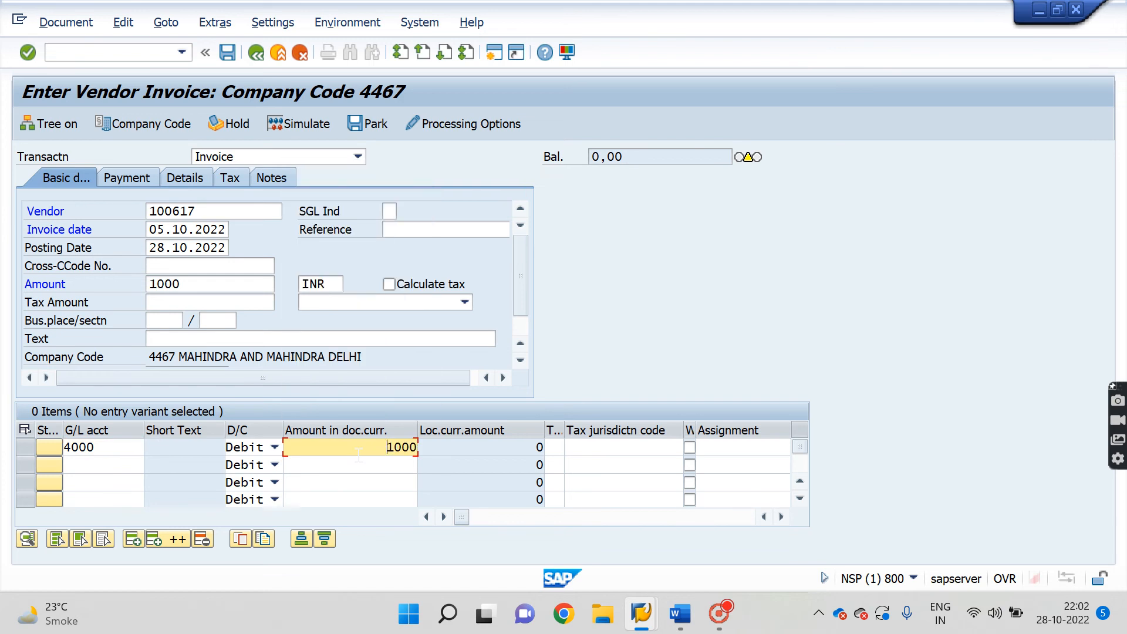
Step: Validate the invoice and open its payment details, checking the baseline date rule of term 5591 in Word
{"action": "key", "text": "Return"}
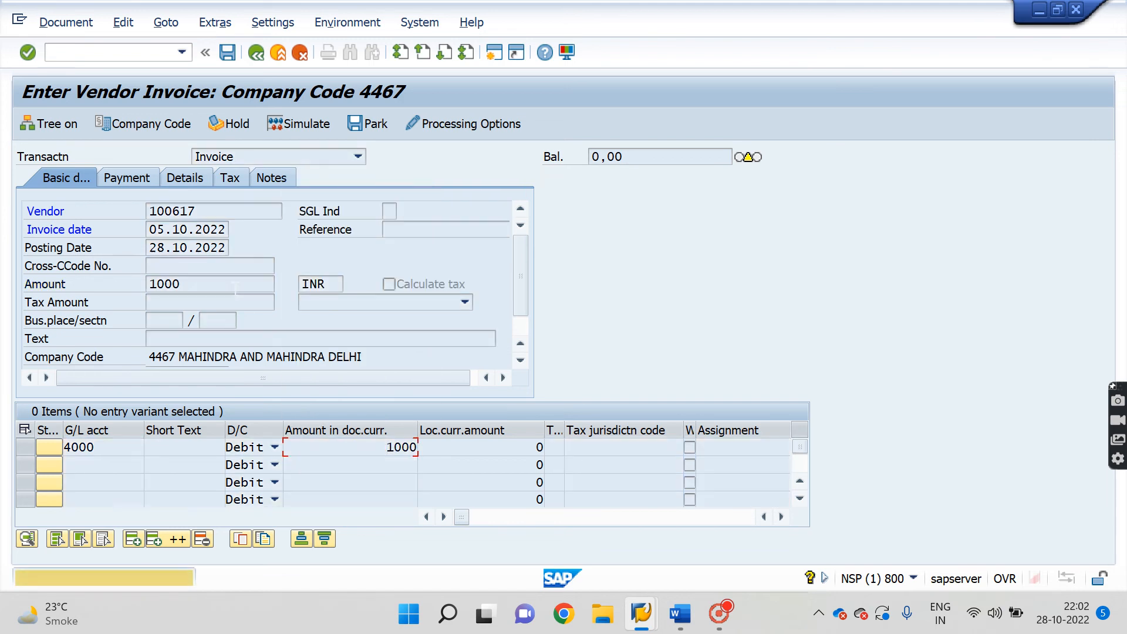
{"action": "left_click", "coordinate": [132, 177]}
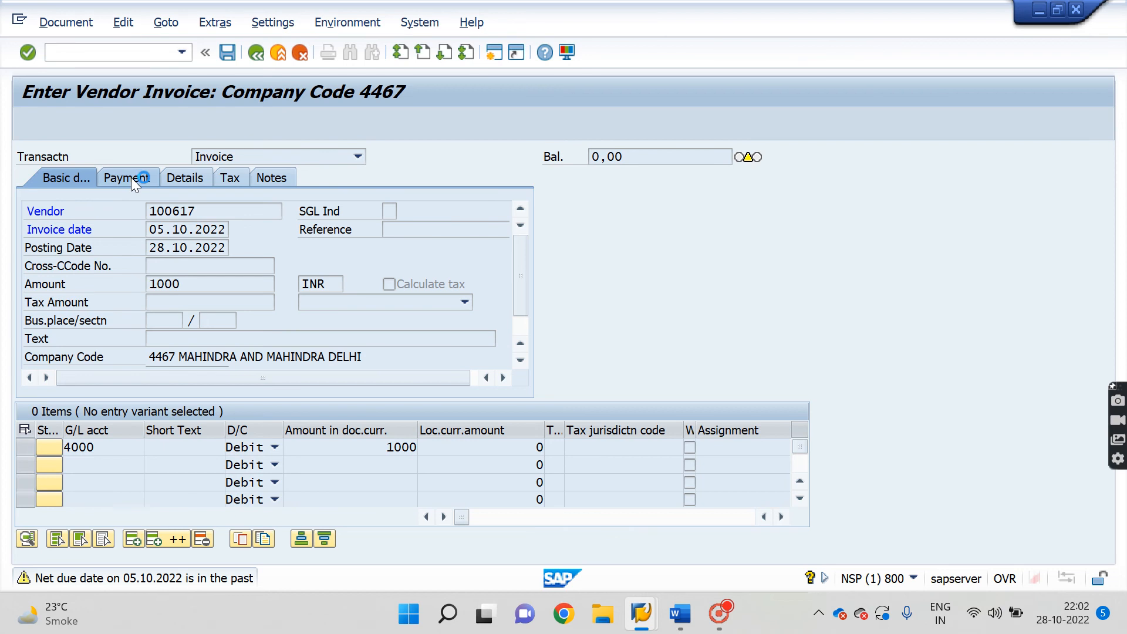
{"action": "left_click", "coordinate": [679, 626]}
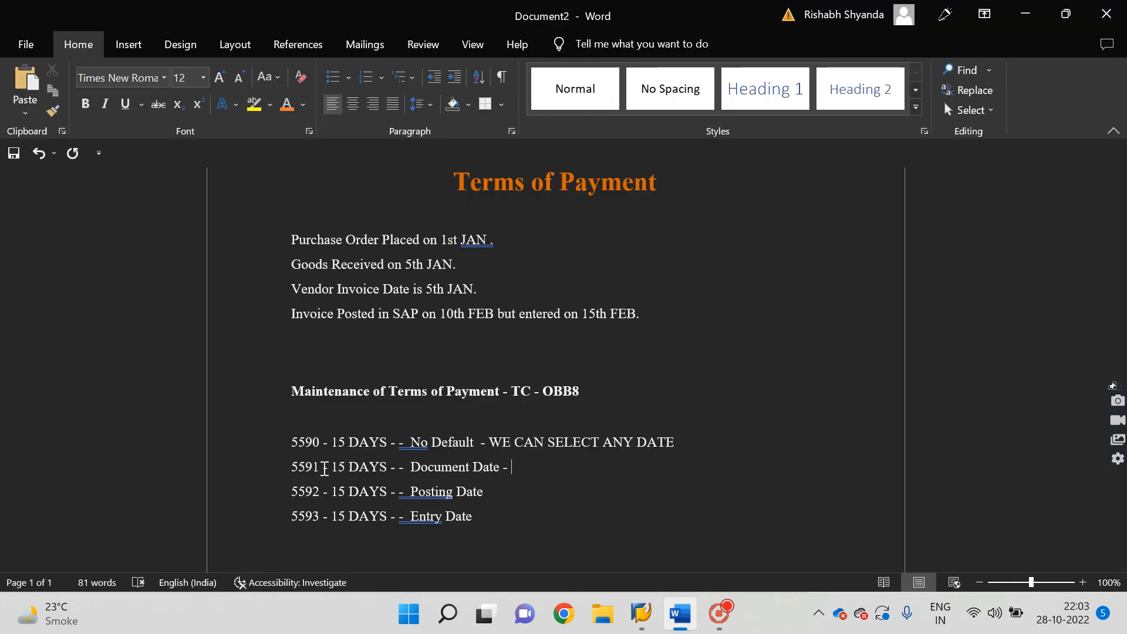
{"action": "left_click_drag", "start_coordinate": [292, 467], "coordinate": [500, 466]}
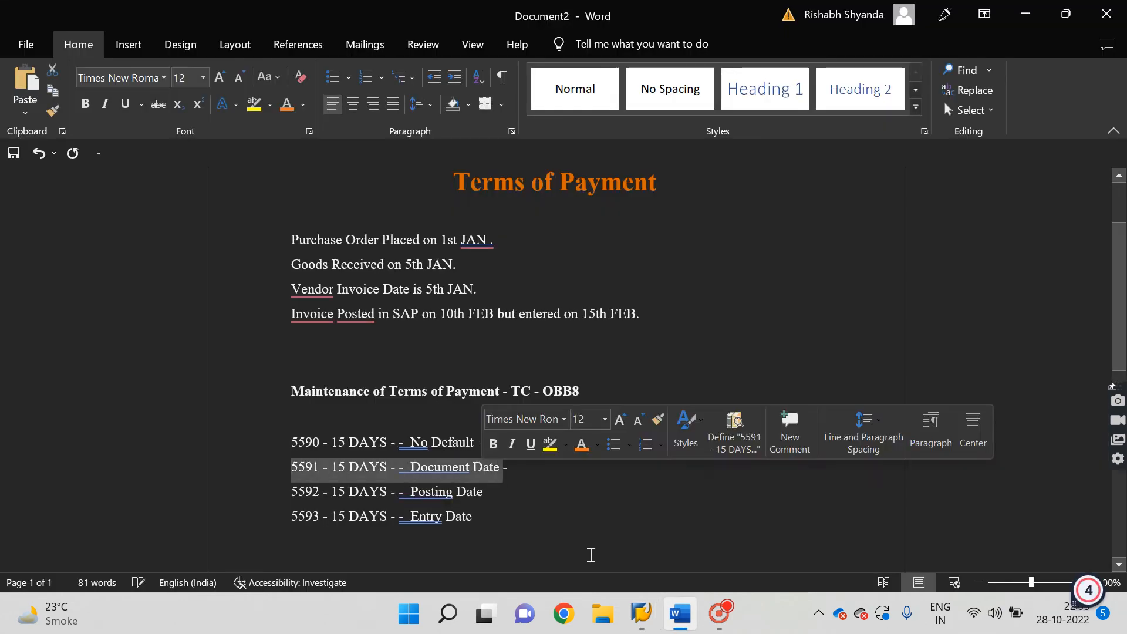
Step: Return to the SAP invoice, set the payment terms to 5591 and check the baseline date
{"action": "mouse_move", "coordinate": [642, 613]}
{"action": "left_click", "coordinate": [683, 546]}
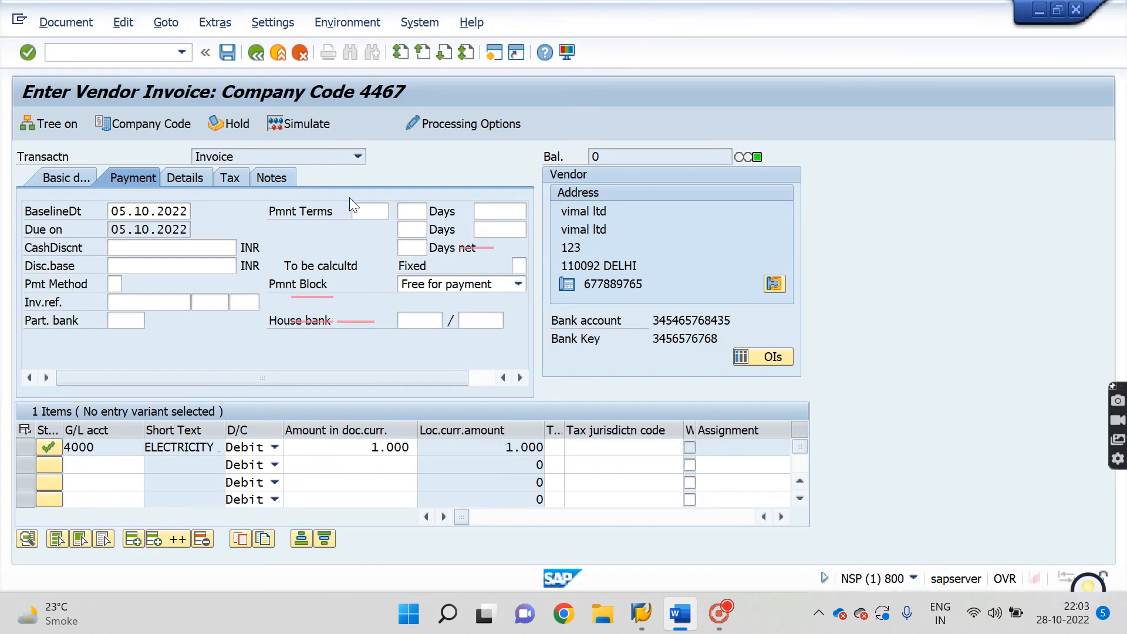
{"action": "left_click", "coordinate": [365, 211]}
{"action": "type", "text": "5591"}
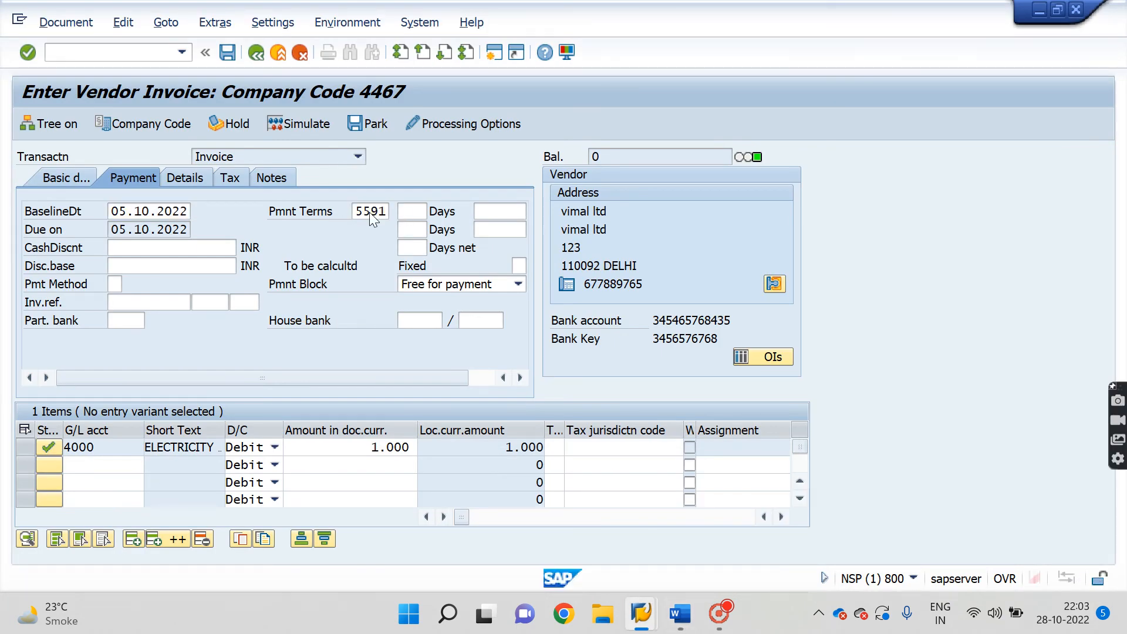
{"action": "key", "text": "Return"}
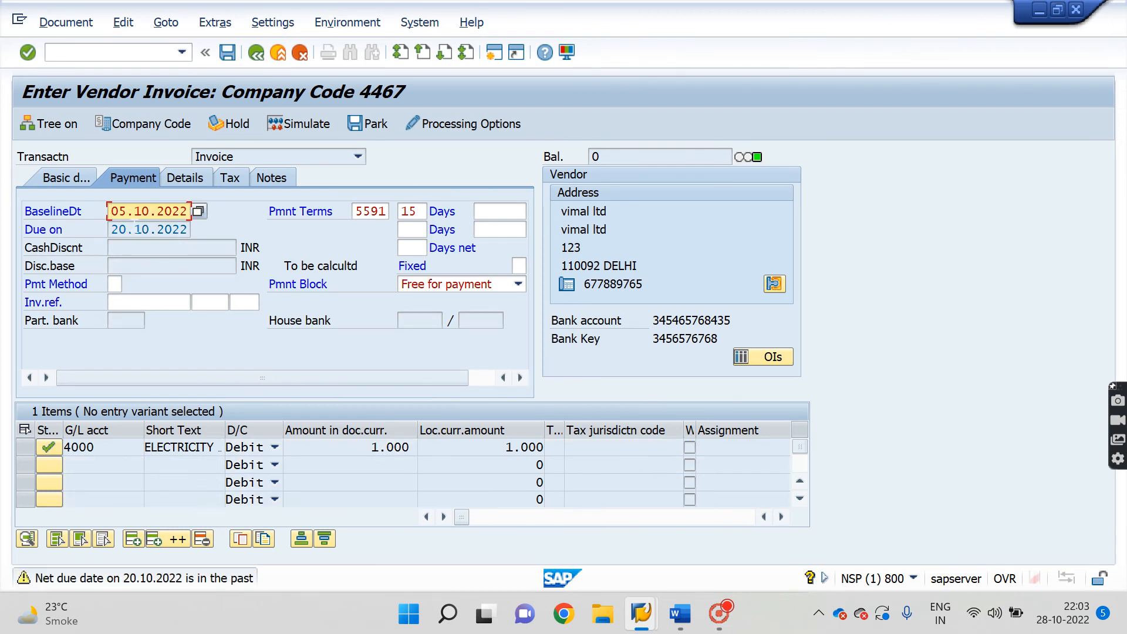
{"action": "left_click", "coordinate": [65, 212]}
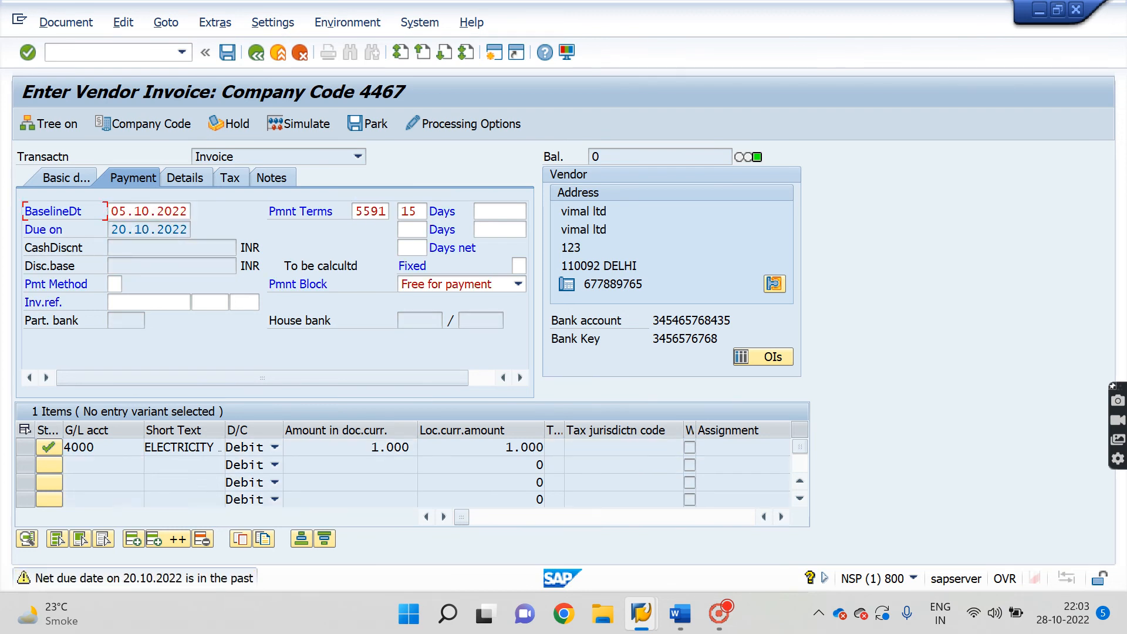
{"action": "left_click_drag", "start_coordinate": [114, 211], "coordinate": [189, 211]}
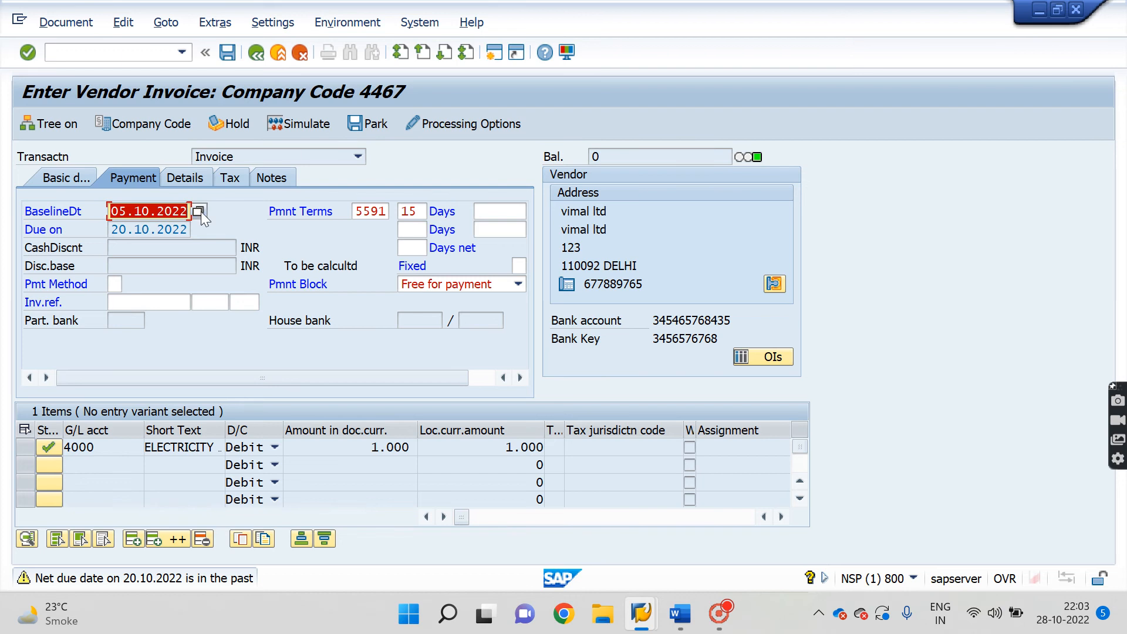
Step: Check the due date under payment terms 5591, accept the payment data and post the vendor invoice
{"action": "left_click_drag", "start_coordinate": [111, 229], "coordinate": [203, 236]}
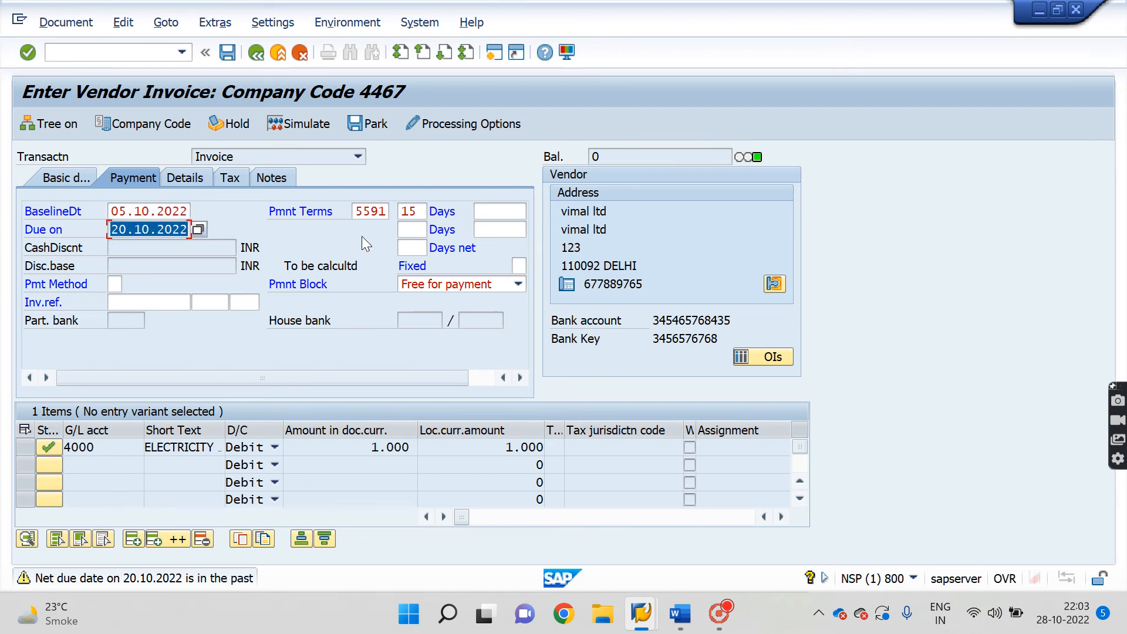
{"action": "key", "text": "Return"}
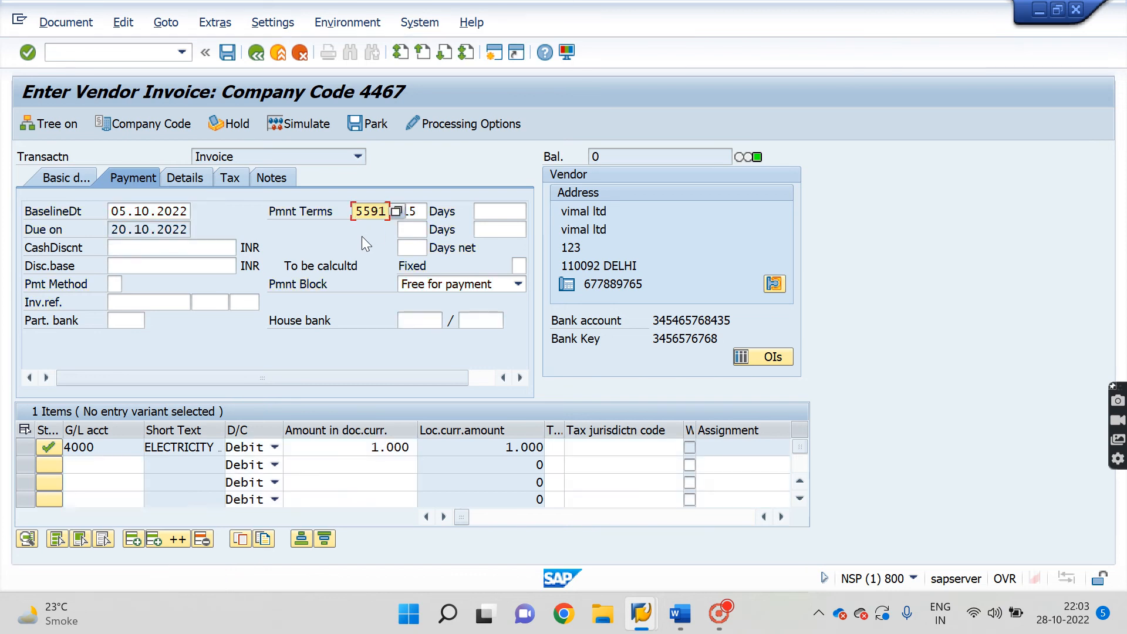
{"action": "left_click", "coordinate": [229, 54]}
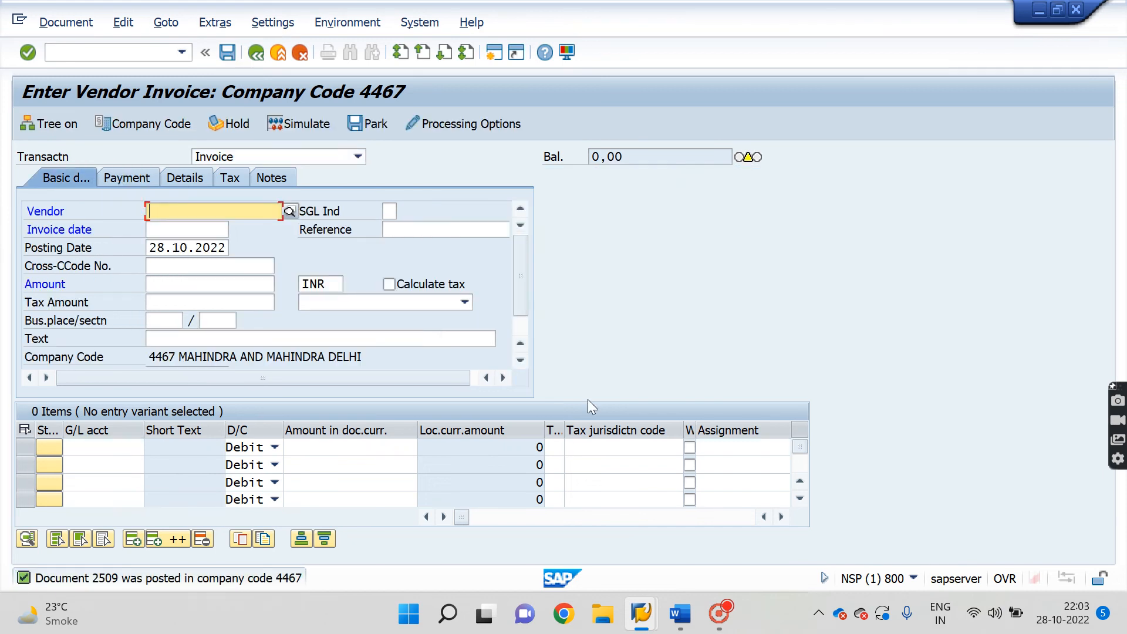
{"action": "left_click", "coordinate": [722, 619]}
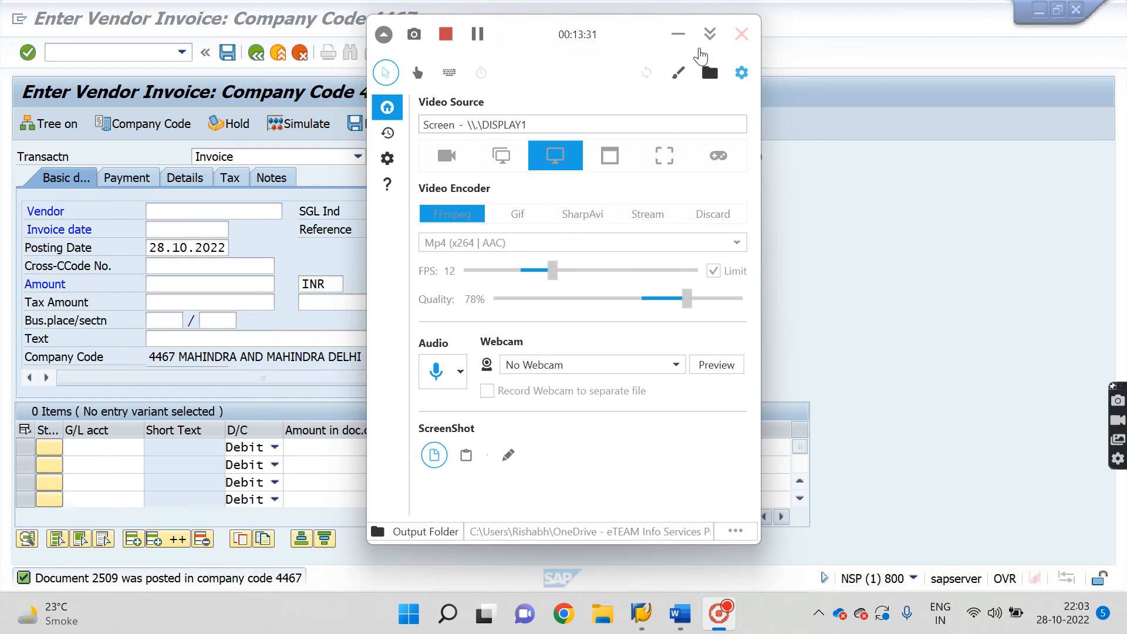
{"action": "left_click", "coordinate": [678, 34]}
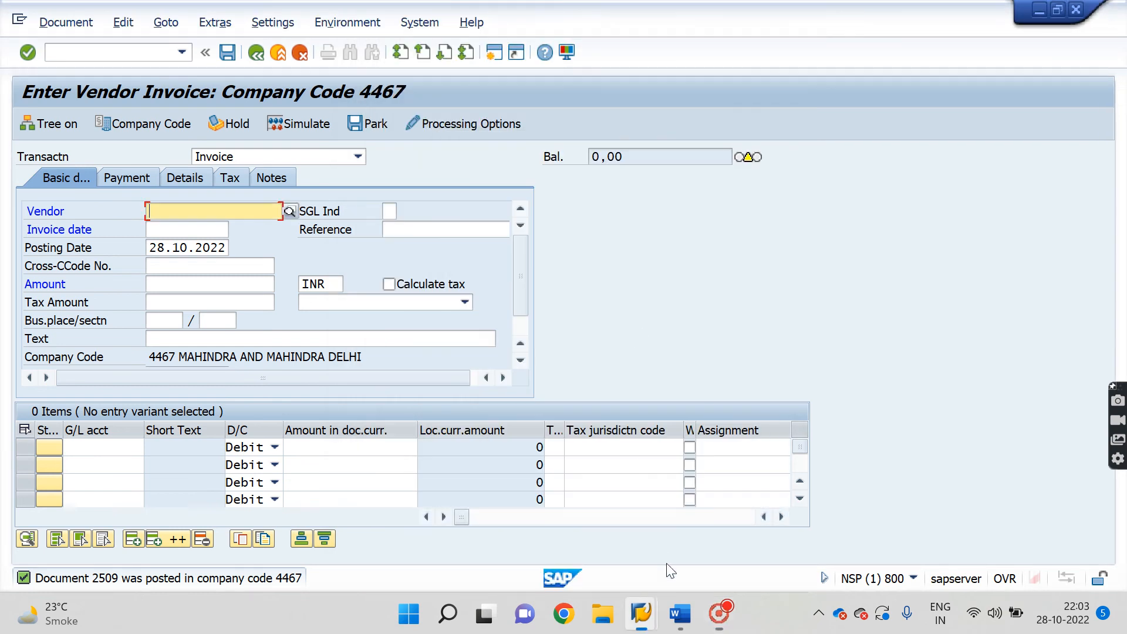
Step: Switch to Word to check the baseline date rule of payment term 5592, and return to the SAP invoice entry
{"action": "left_click", "coordinate": [679, 613]}
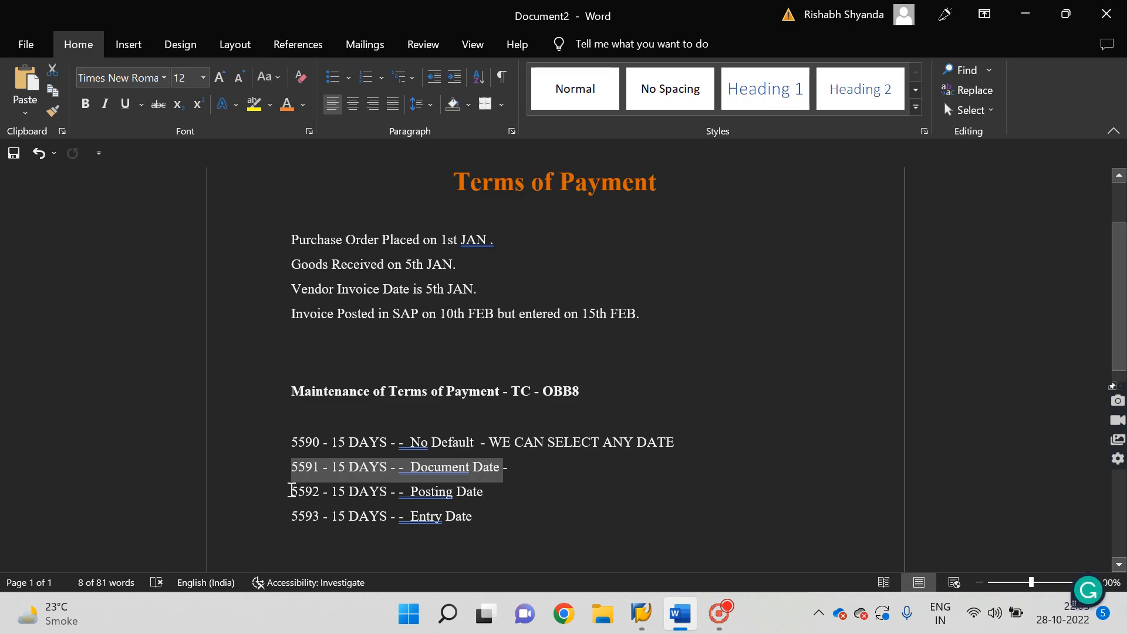
{"action": "left_click_drag", "start_coordinate": [292, 491], "coordinate": [496, 500]}
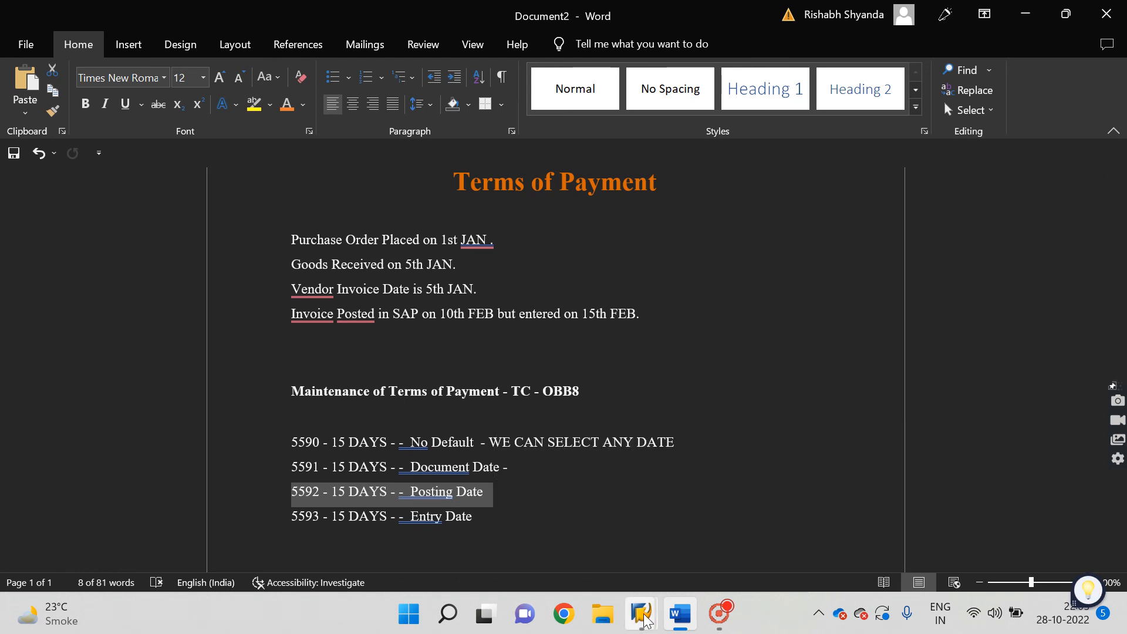
{"action": "mouse_move", "coordinate": [641, 613]}
{"action": "left_click", "coordinate": [734, 531]}
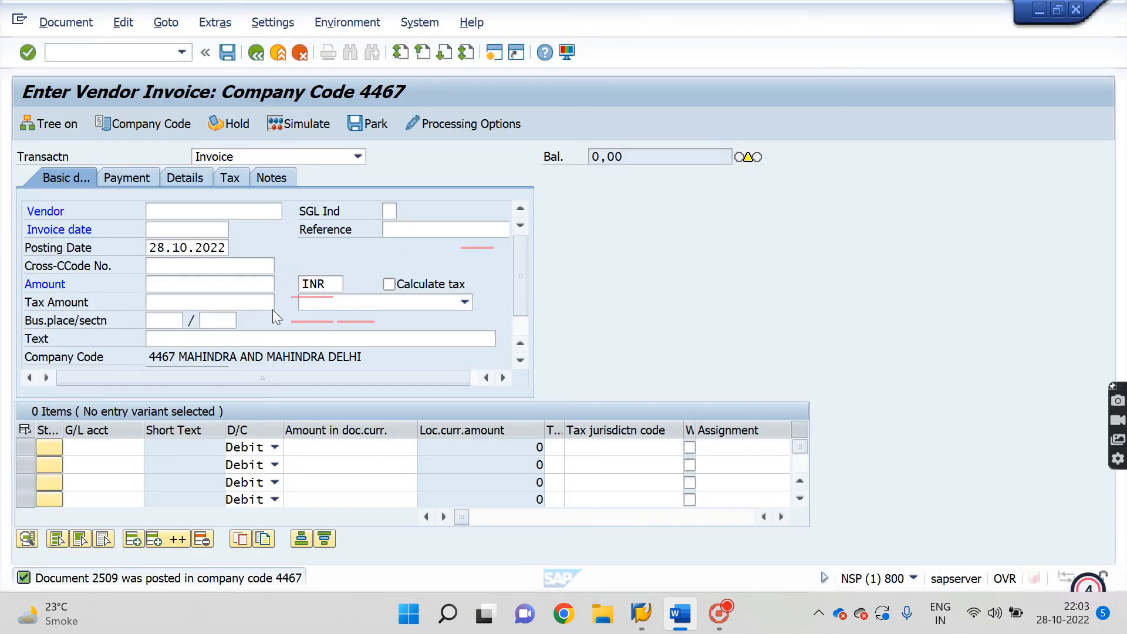
Step: Enter the vendor number, set the invoice date to 05.10.2022 and the invoice amount to 1000 INR
{"action": "left_click", "coordinate": [184, 212]}
{"action": "left_click", "coordinate": [183, 227]}
{"action": "left_click", "coordinate": [182, 225]}
{"action": "key", "text": "Down"}
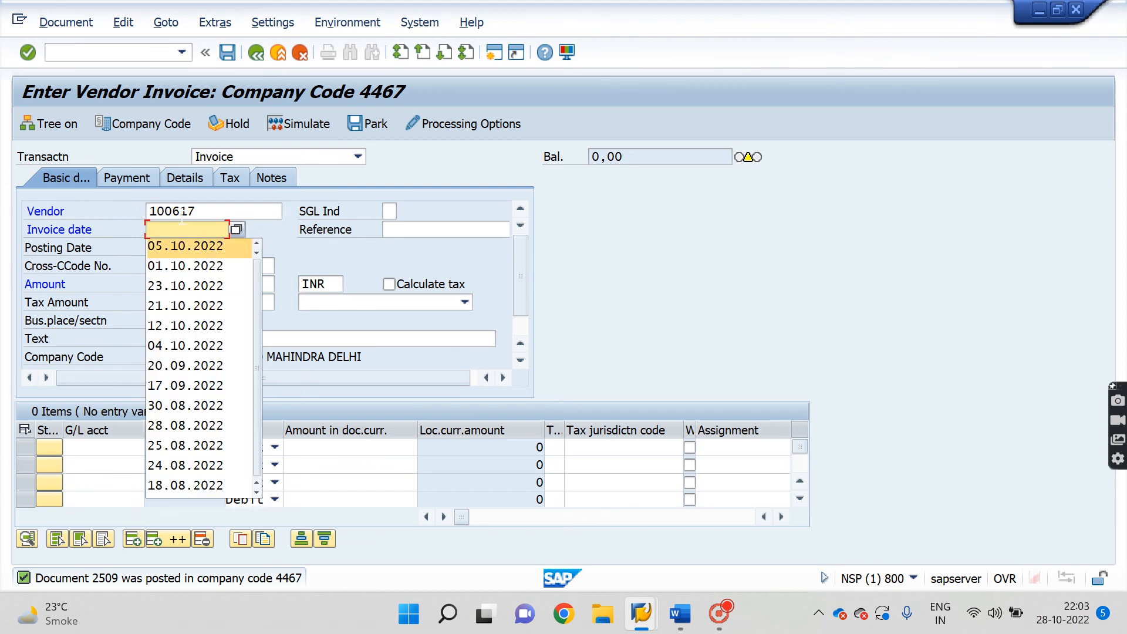
{"action": "key", "text": "Return"}
{"action": "left_click", "coordinate": [168, 285]}
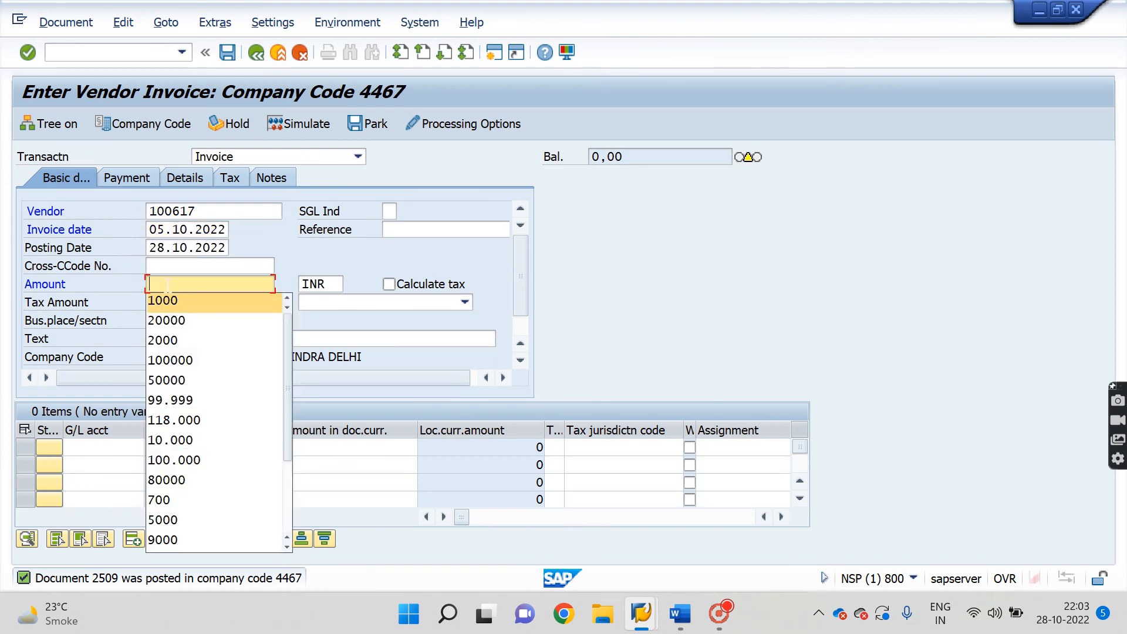
{"action": "double_click", "coordinate": [168, 302]}
Step: Fill the first line item with G/L account 4000 and a debit amount of 1000
{"action": "double_click", "coordinate": [116, 446]}
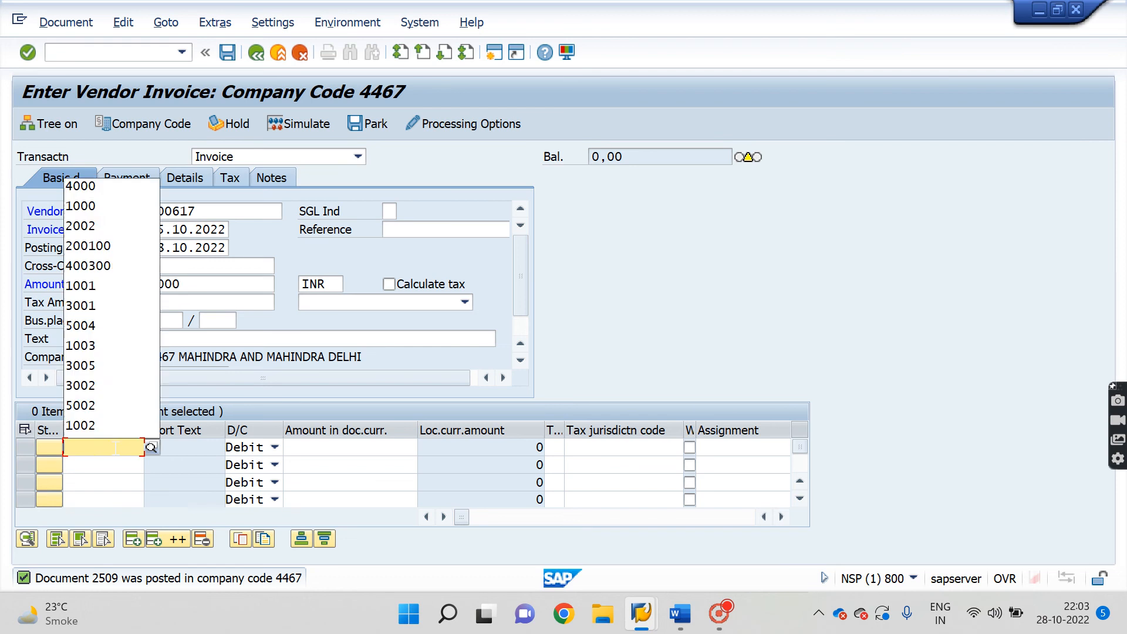
{"action": "key", "text": "Down"}
{"action": "key", "text": "Return"}
{"action": "double_click", "coordinate": [317, 446]}
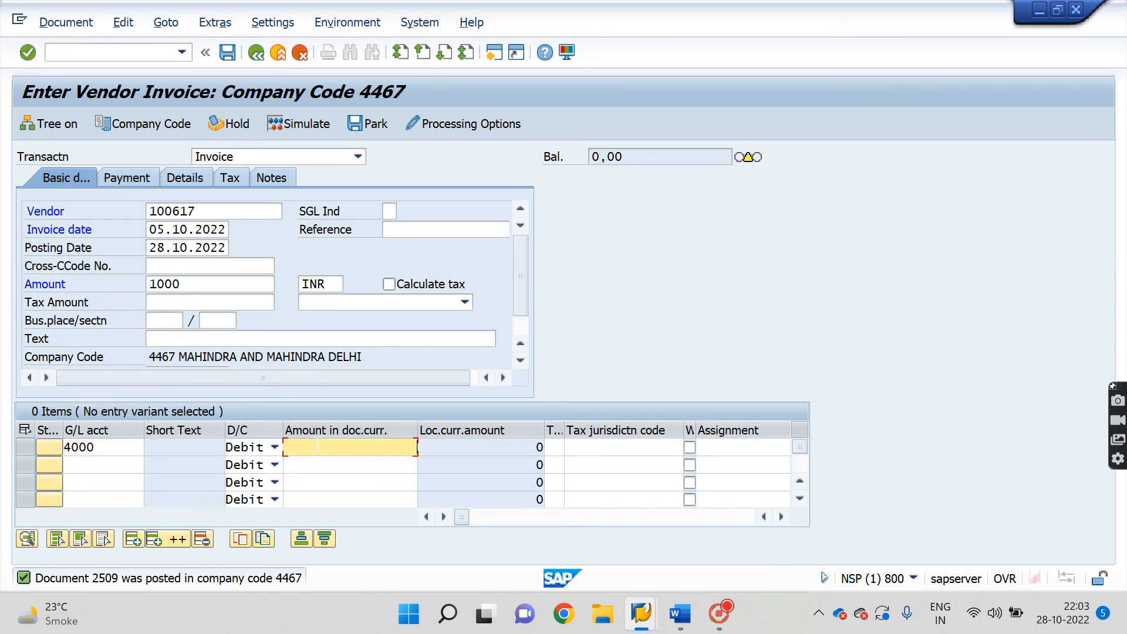
{"action": "key", "text": "Return"}
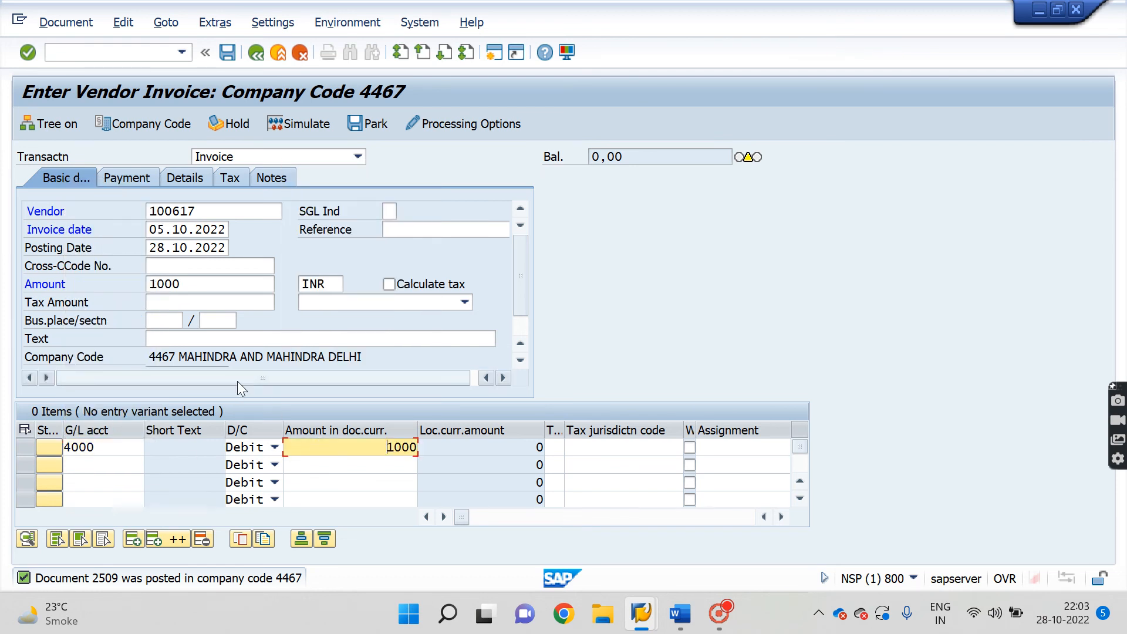
Step: Compare the invoice date with the posting date in the invoice's basic data
{"action": "left_click_drag", "start_coordinate": [150, 229], "coordinate": [228, 229]}
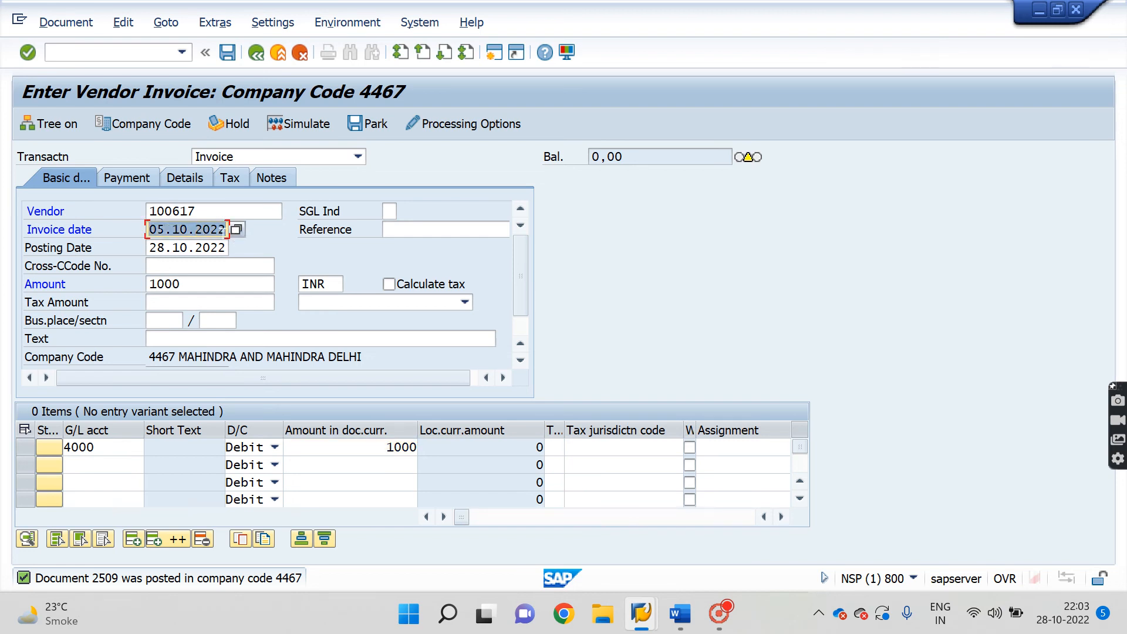
{"action": "left_click_drag", "start_coordinate": [151, 247], "coordinate": [228, 247]}
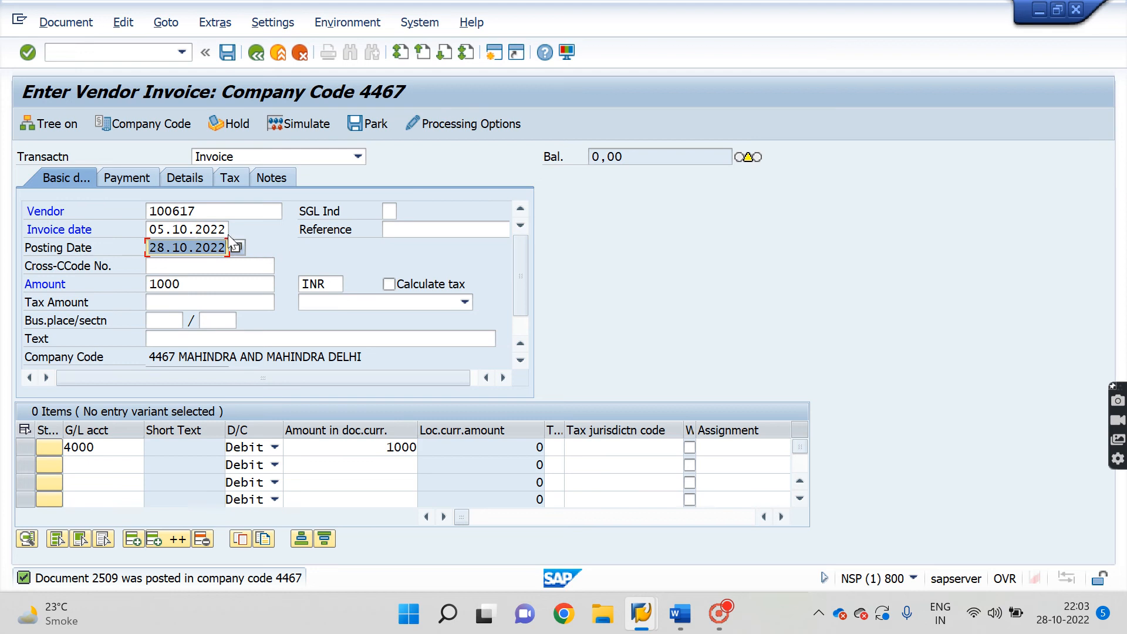
{"action": "left_click_drag", "start_coordinate": [152, 230], "coordinate": [227, 229]}
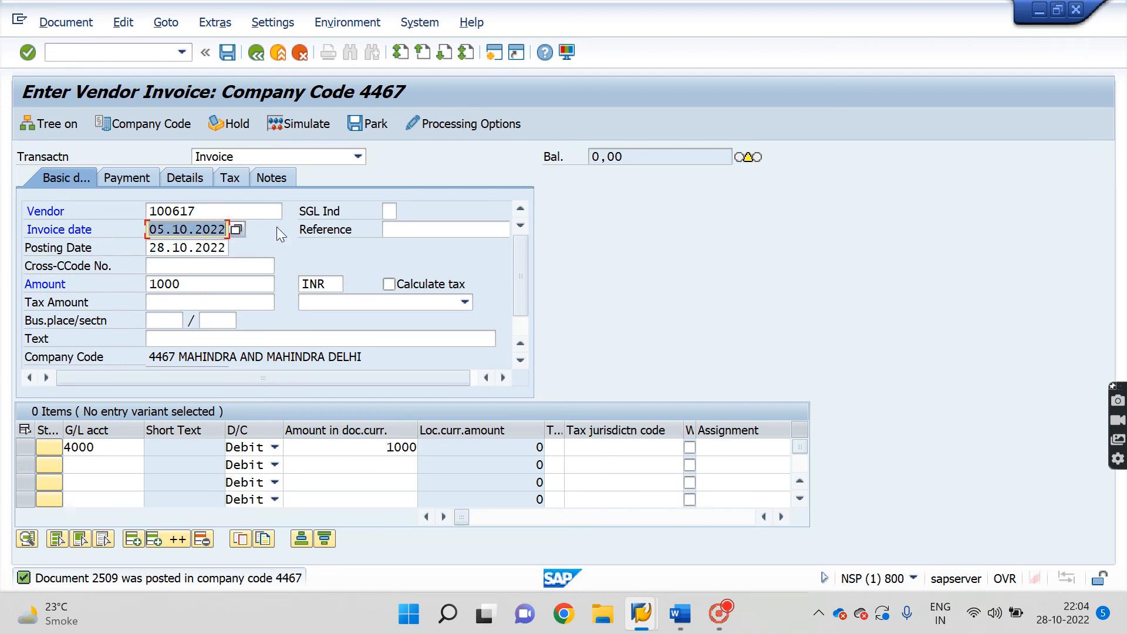
{"action": "left_click", "coordinate": [210, 248]}
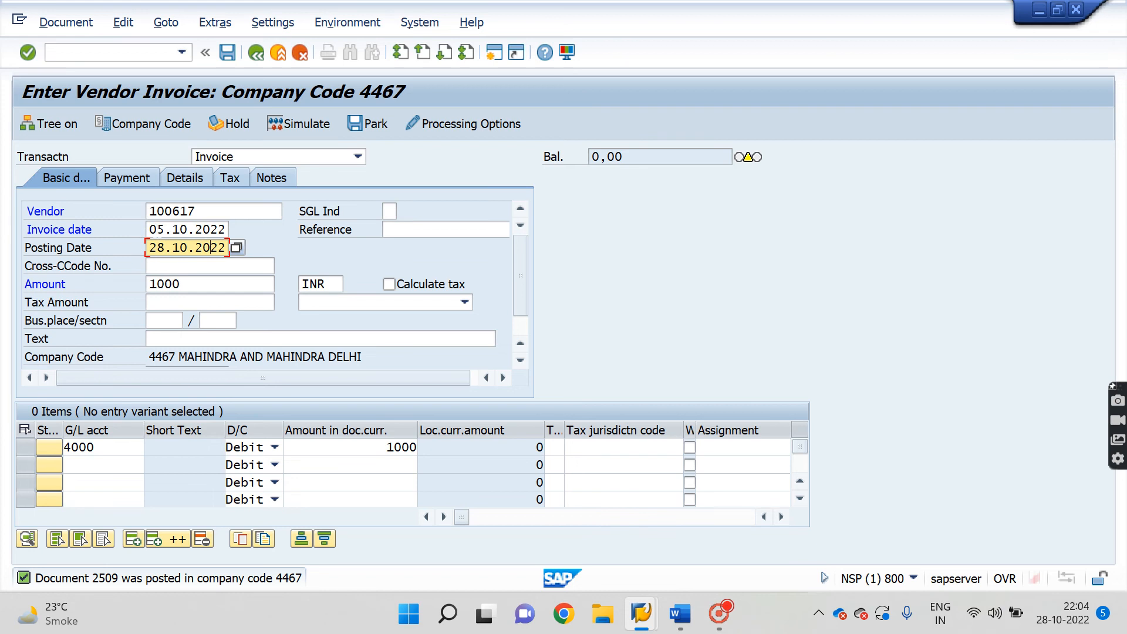
{"action": "left_click_drag", "start_coordinate": [151, 230], "coordinate": [227, 229]}
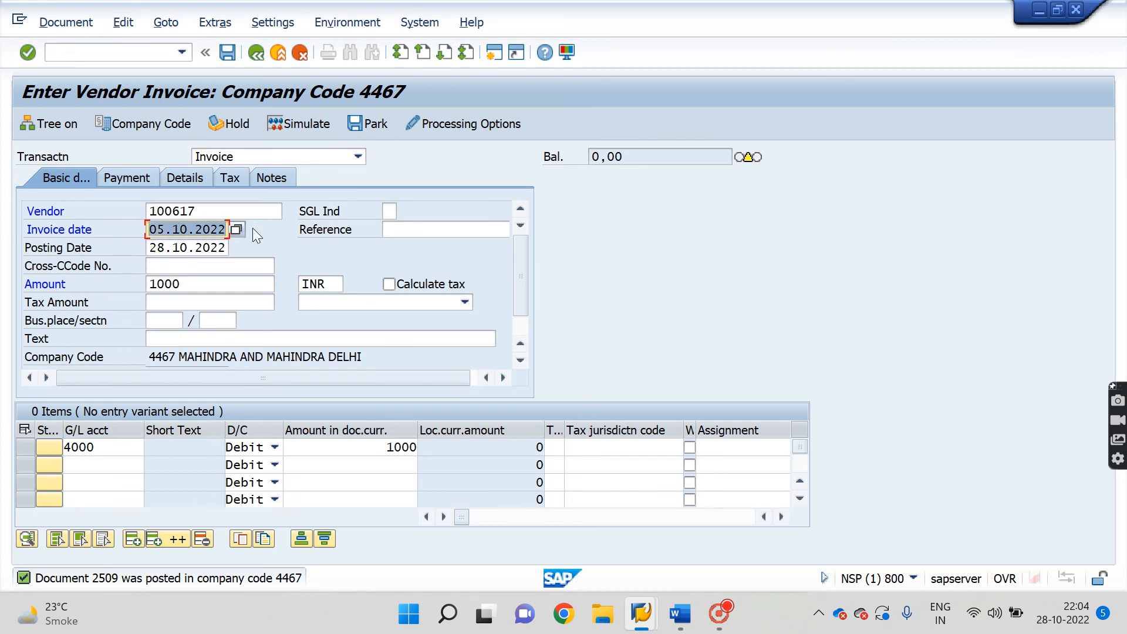
{"action": "left_click_drag", "start_coordinate": [152, 247], "coordinate": [227, 247]}
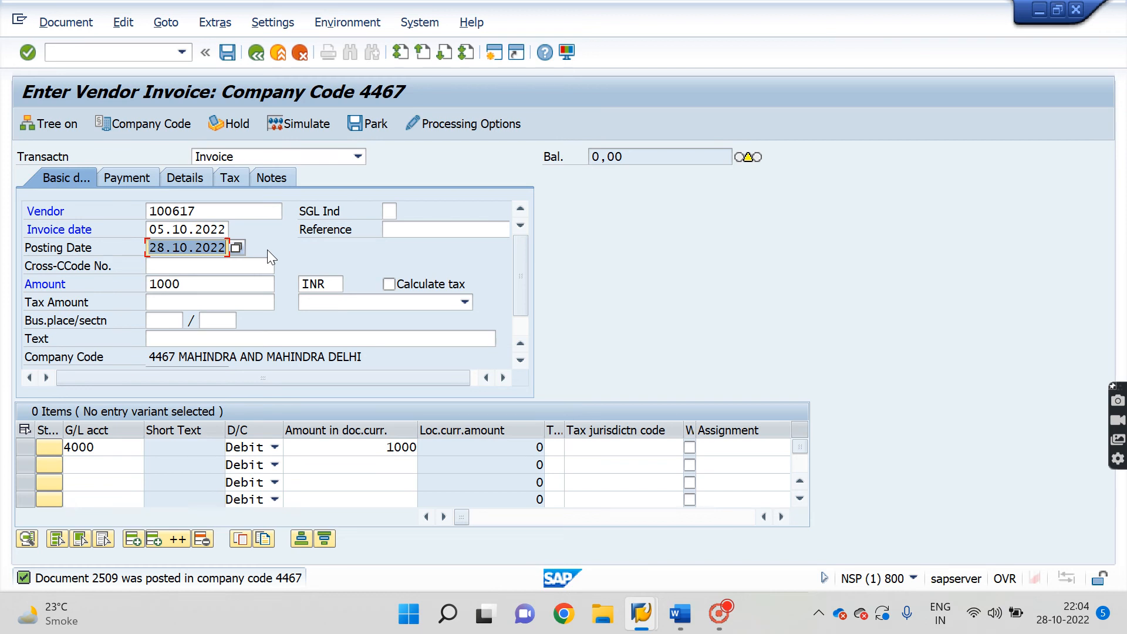
Step: Validate the invoice, open its payment details and enter 5592 as the payment terms
{"action": "key", "text": "Return"}
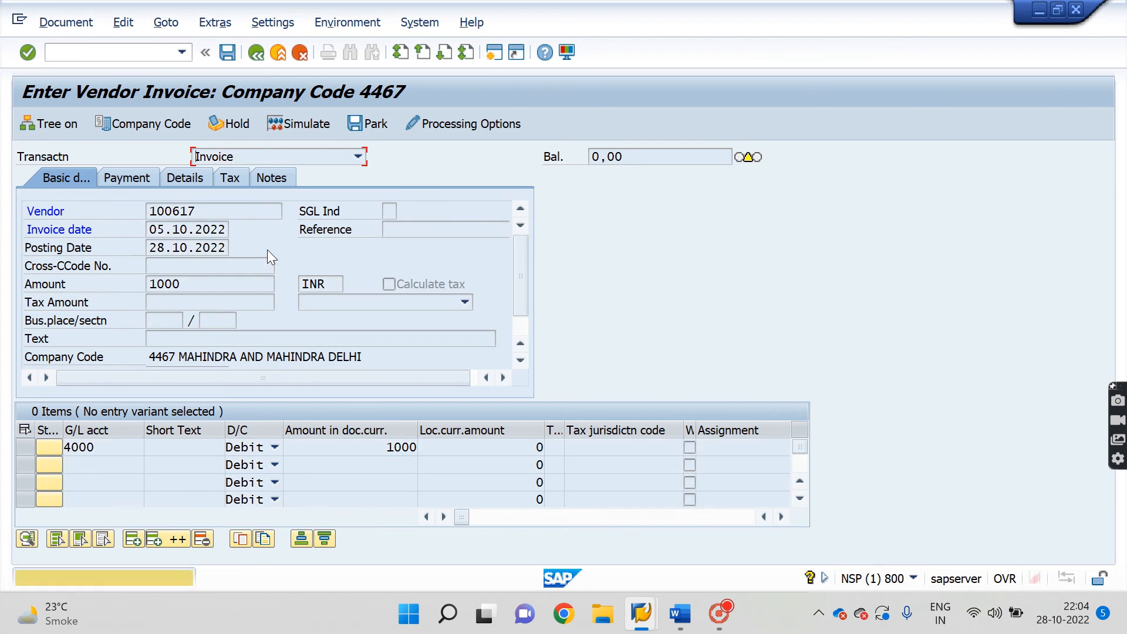
{"action": "key", "text": "Return"}
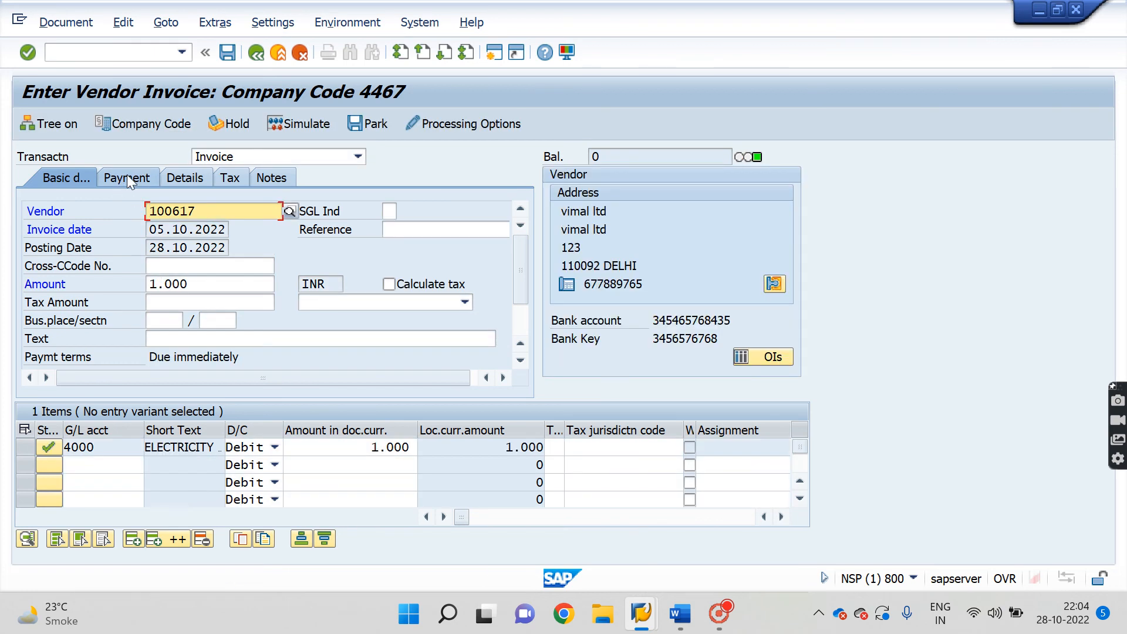
{"action": "left_click", "coordinate": [127, 176]}
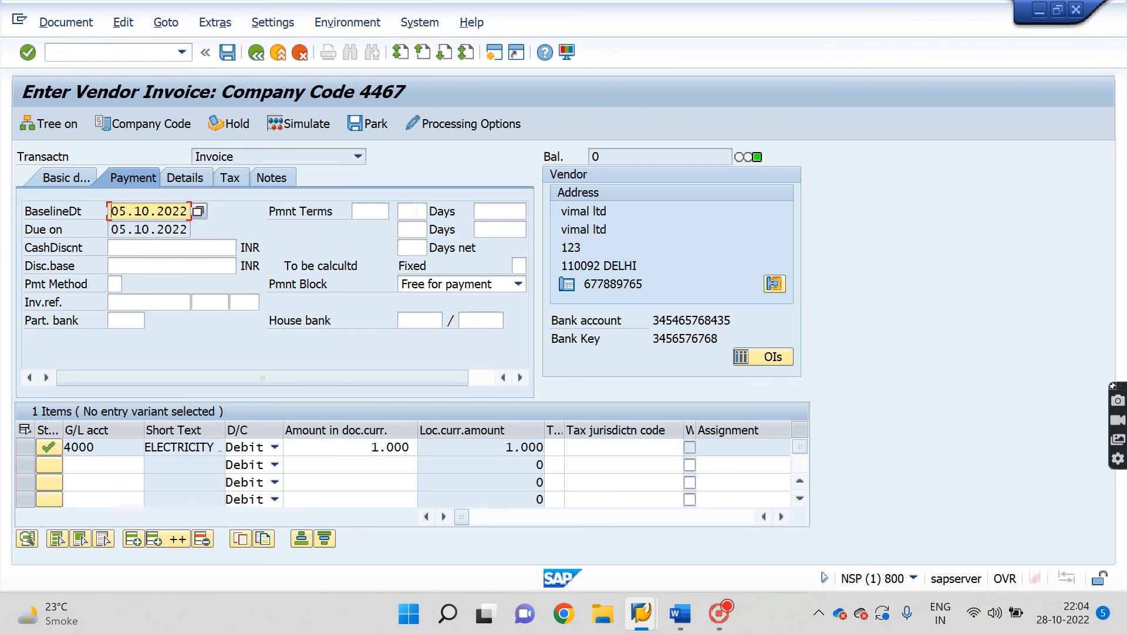
{"action": "left_click", "coordinate": [370, 211]}
{"action": "type", "text": "5592"}
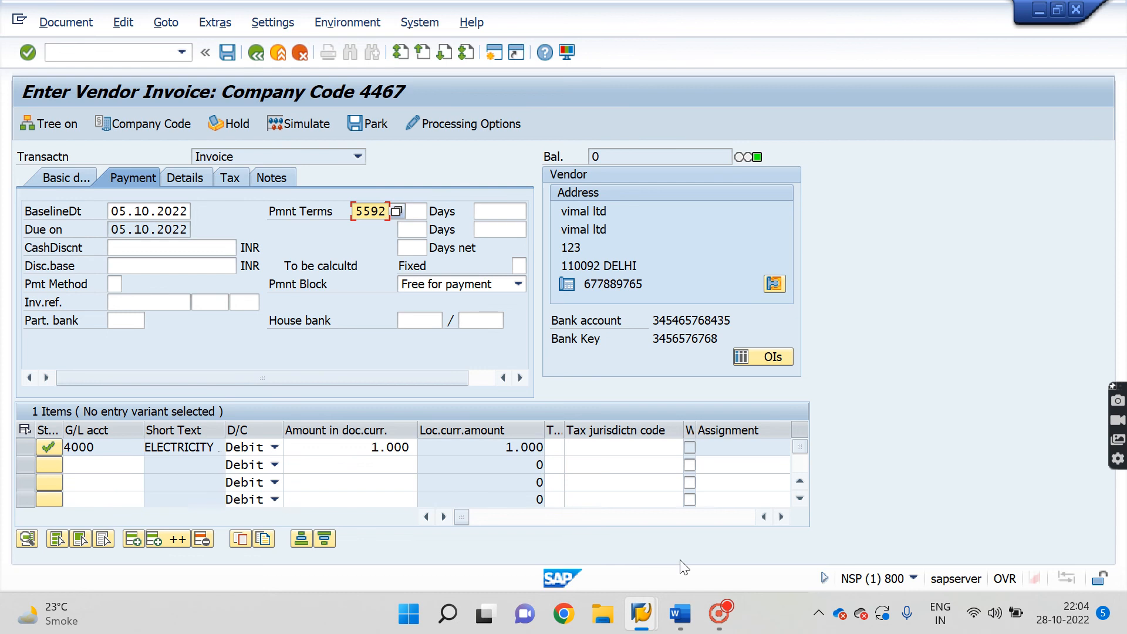
Step: Recheck the rule of term 5592 in Word, return to SAP and apply the entered payment terms to the invoice
{"action": "left_click", "coordinate": [694, 626]}
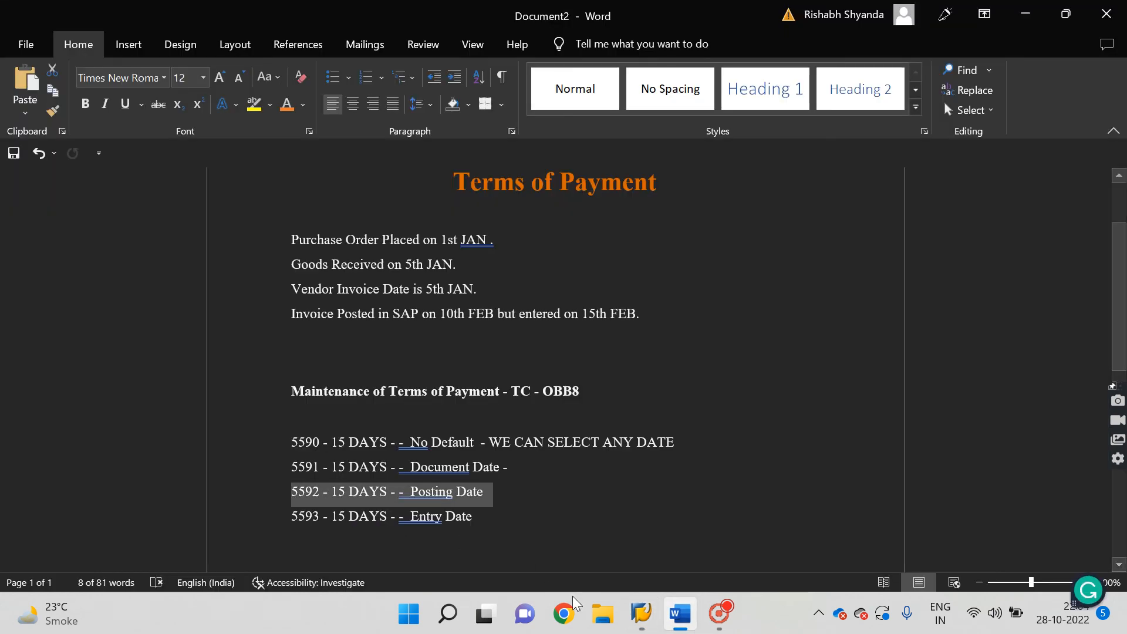
{"action": "mouse_move", "coordinate": [638, 613]}
{"action": "left_click", "coordinate": [674, 537]}
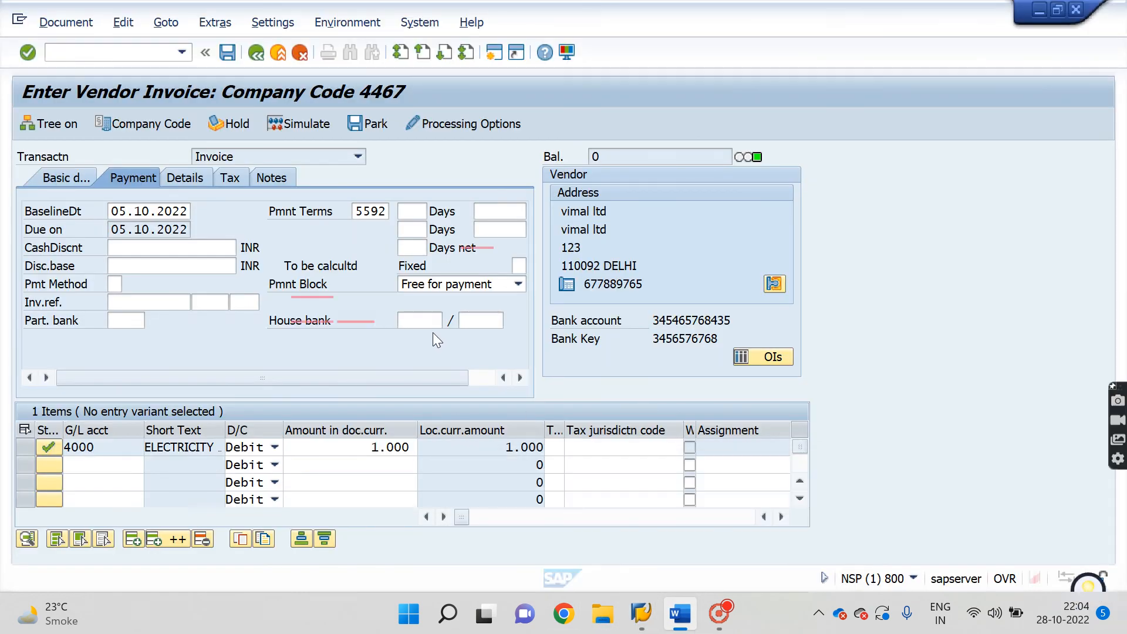
{"action": "key", "text": "Return"}
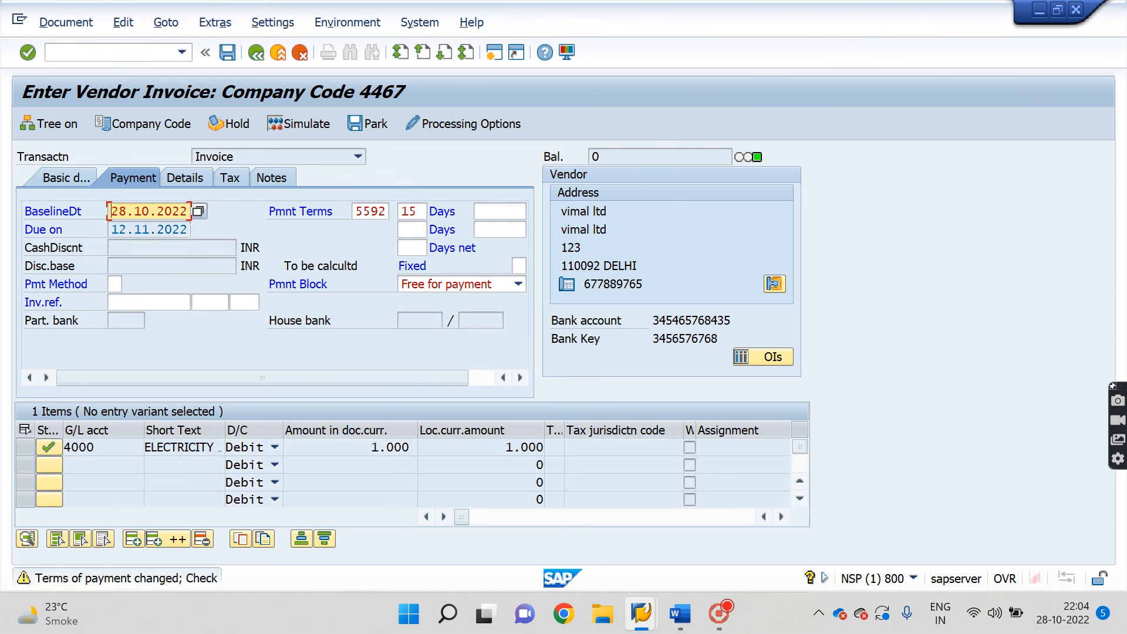
Step: Compare the invoice and posting dates in the basic data with the baseline date given by payment terms 5592
{"action": "left_click", "coordinate": [65, 177]}
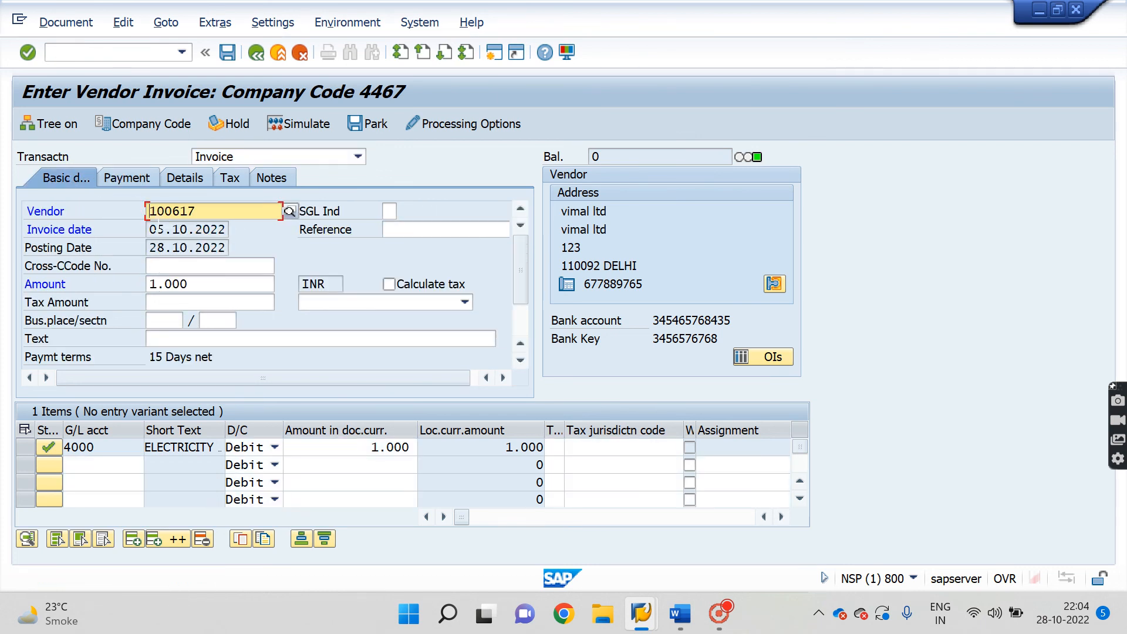
{"action": "left_click_drag", "start_coordinate": [150, 229], "coordinate": [226, 229]}
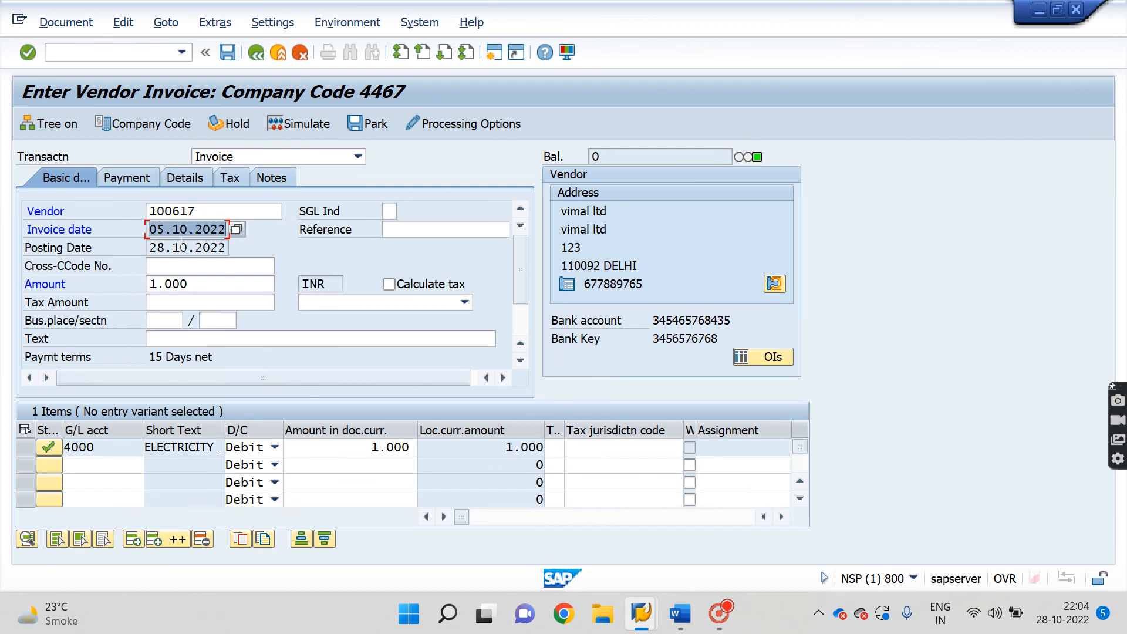
{"action": "left_click_drag", "start_coordinate": [150, 247], "coordinate": [252, 263]}
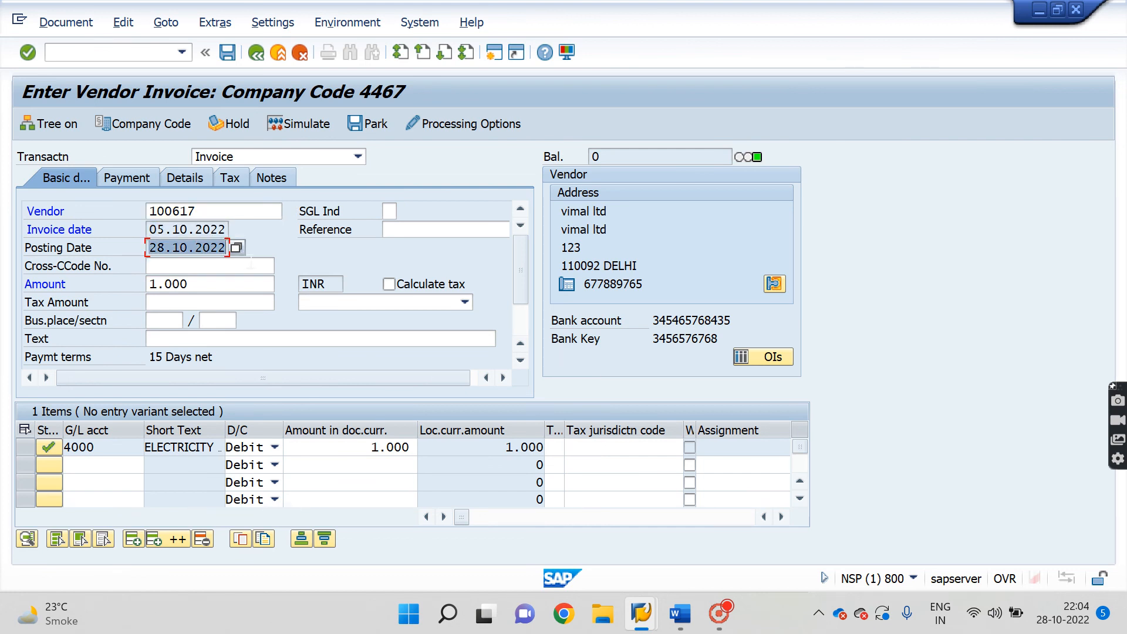
{"action": "left_click", "coordinate": [140, 181]}
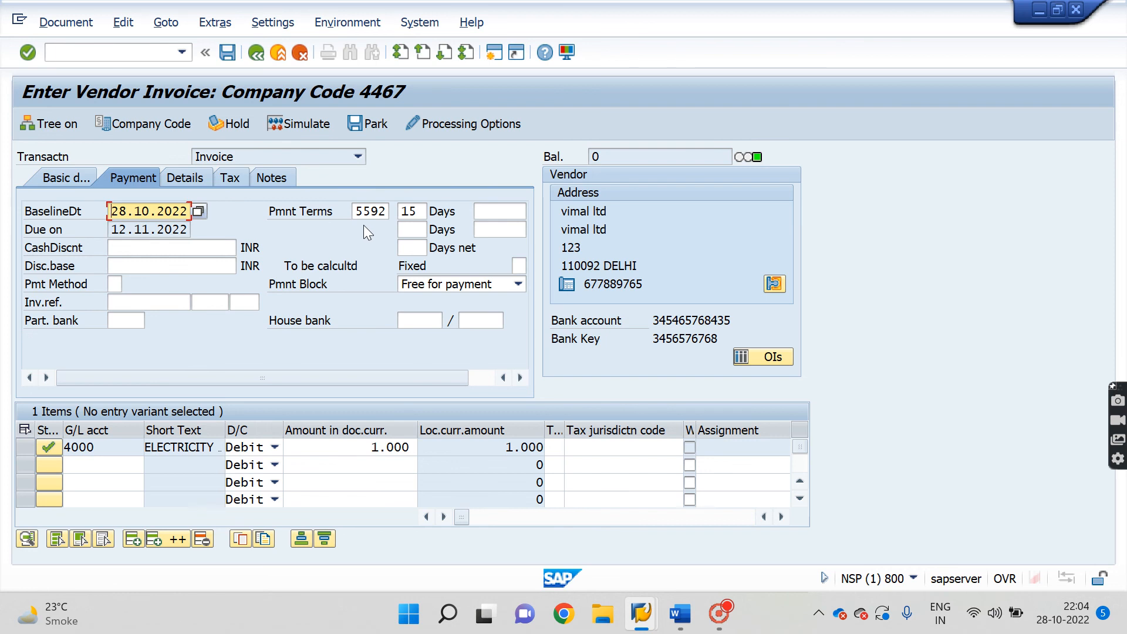
{"action": "left_click_drag", "start_coordinate": [357, 212], "coordinate": [396, 212]}
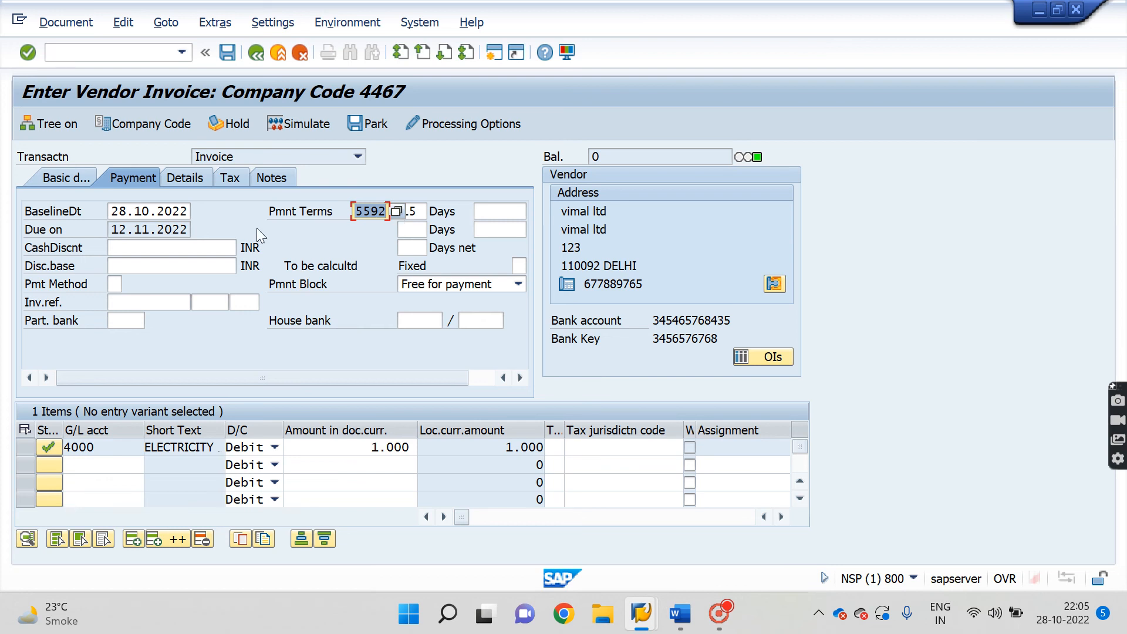
{"action": "left_click", "coordinate": [58, 177]}
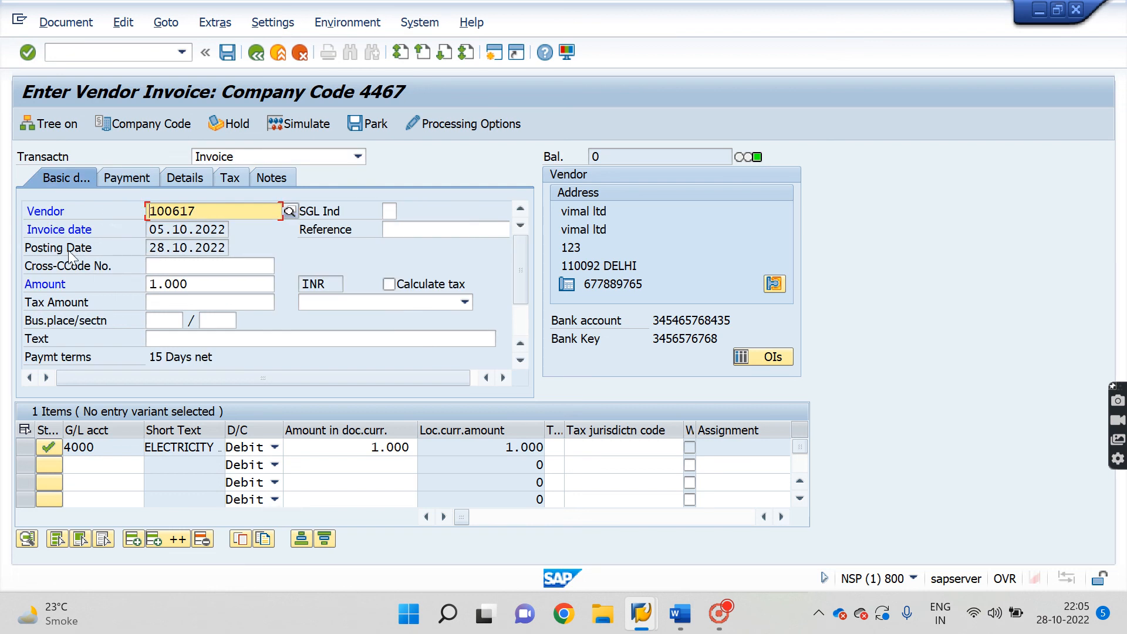
{"action": "left_click", "coordinate": [42, 249]}
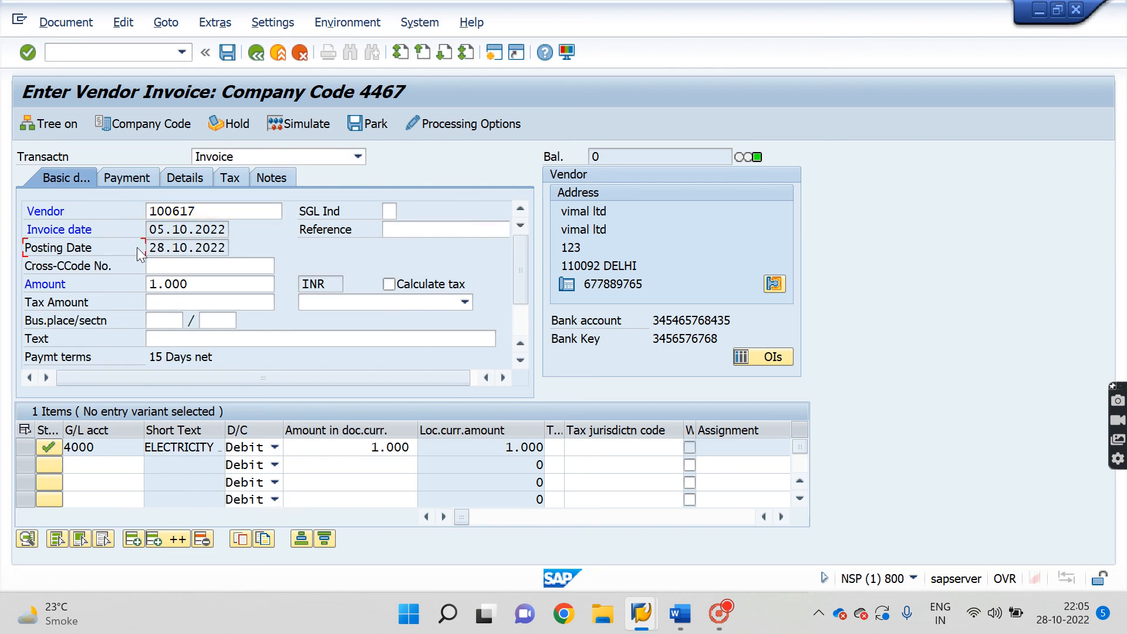
{"action": "left_click_drag", "start_coordinate": [143, 252], "coordinate": [238, 253]}
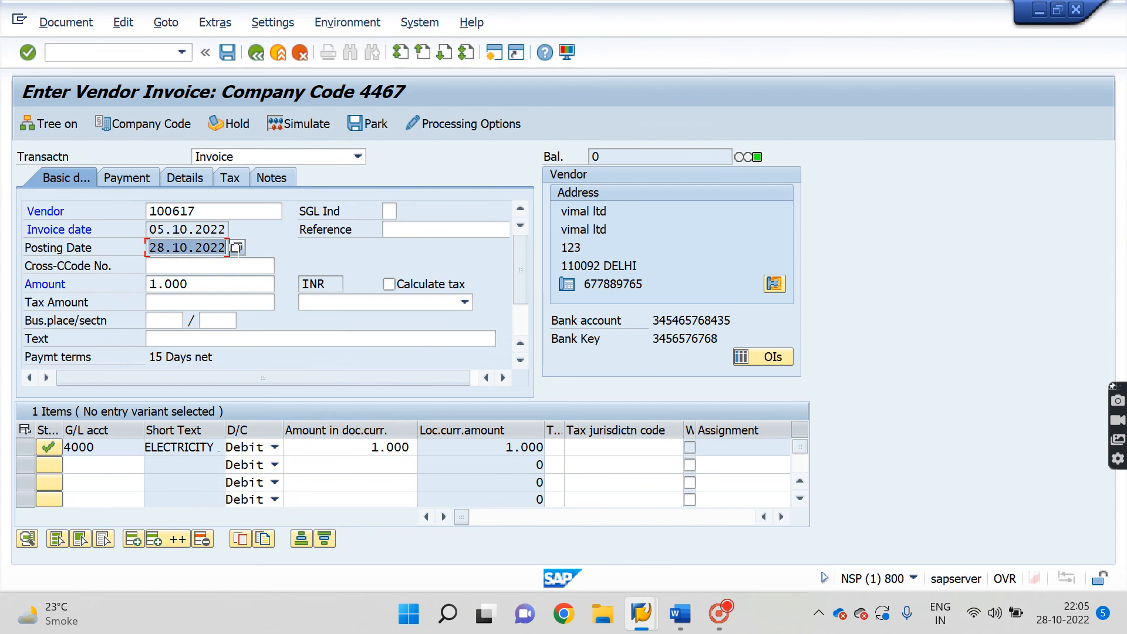
{"action": "left_click", "coordinate": [132, 179]}
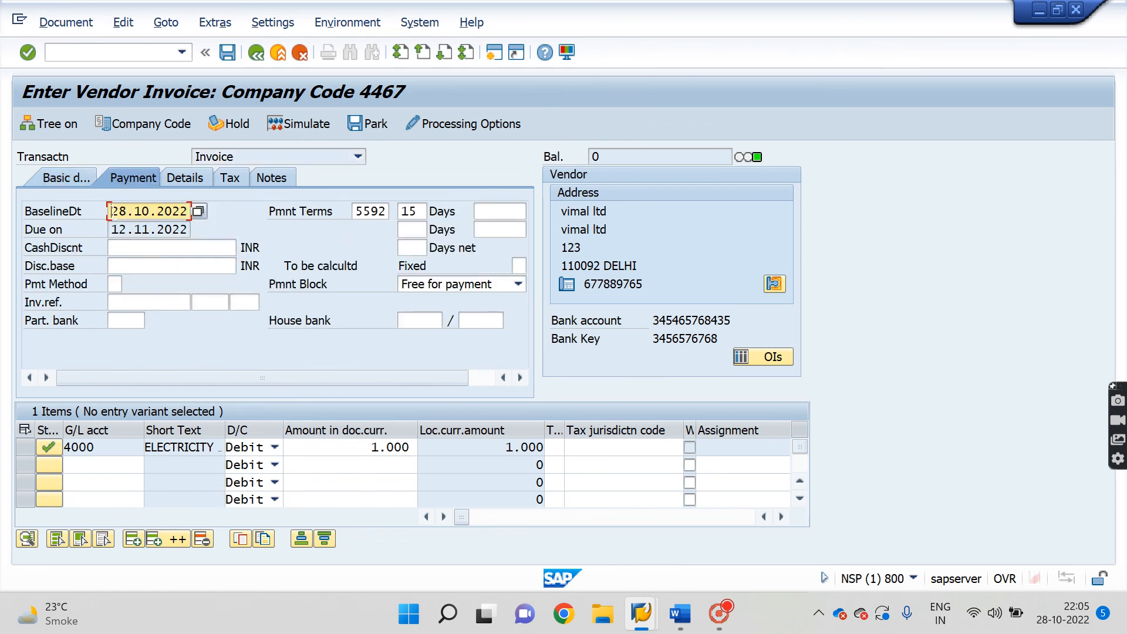
Step: Check the baseline date and due date of the invoice with payment terms 5592 and post the invoice
{"action": "left_click_drag", "start_coordinate": [111, 211], "coordinate": [197, 214]}
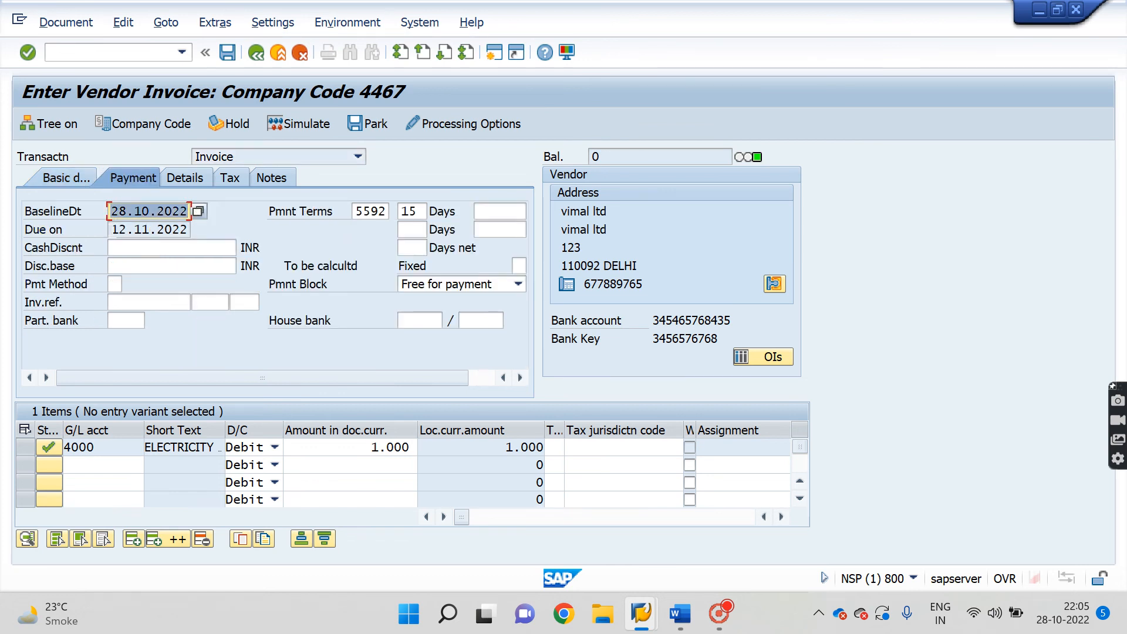
{"action": "left_click", "coordinate": [111, 231]}
{"action": "left_click_drag", "start_coordinate": [111, 231], "coordinate": [220, 245]}
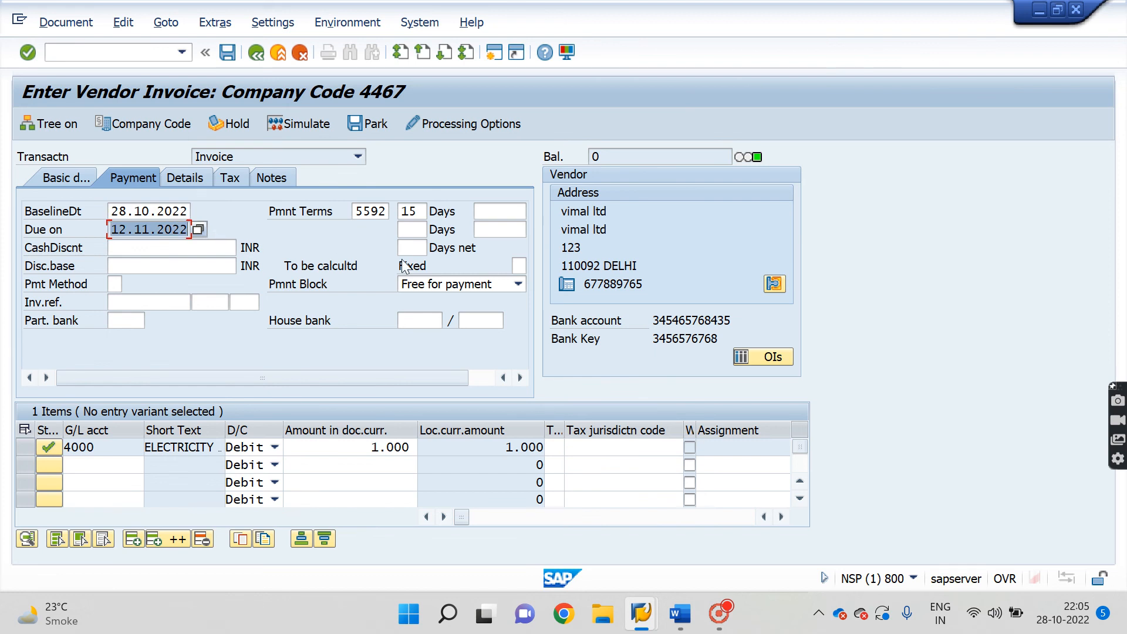
{"action": "left_click", "coordinate": [219, 378]}
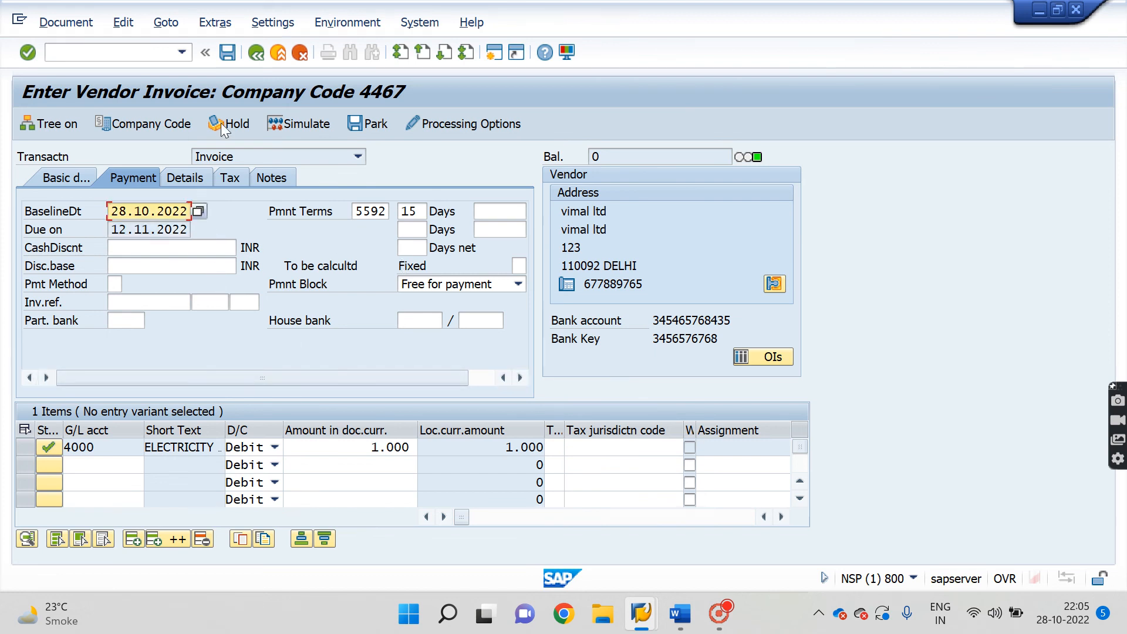
{"action": "left_click", "coordinate": [227, 53]}
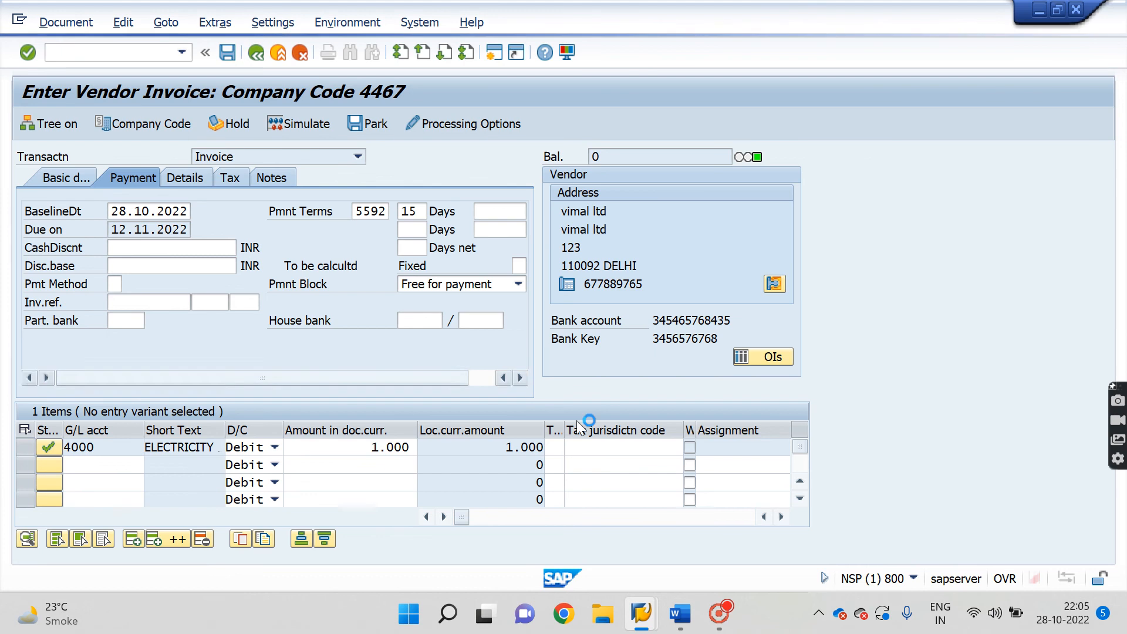
Step: Review the rule of payment term 5593 in the Word notes and return to the SAP vendor invoice entry
{"action": "mouse_move", "coordinate": [678, 625]}
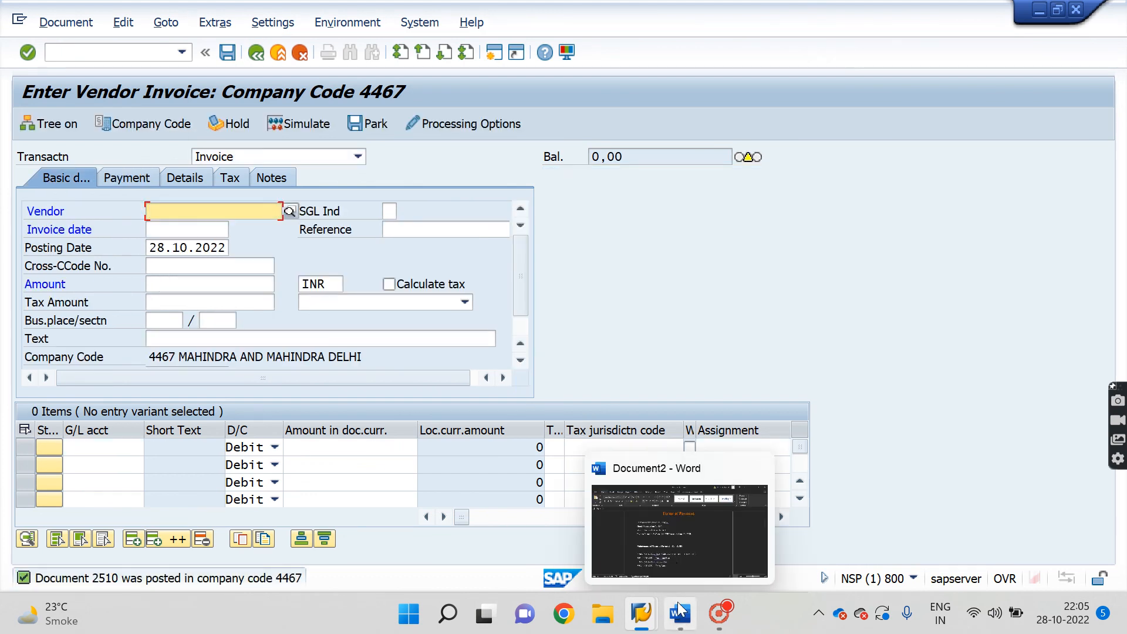
{"action": "left_click", "coordinate": [679, 565]}
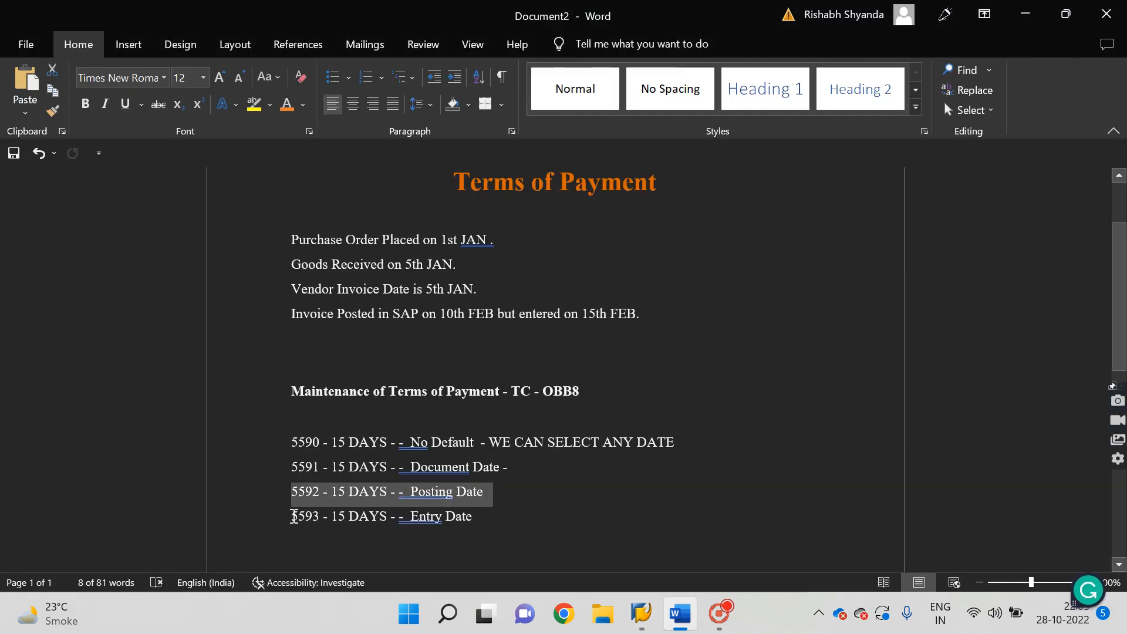
{"action": "left_click_drag", "start_coordinate": [293, 516], "coordinate": [515, 526]}
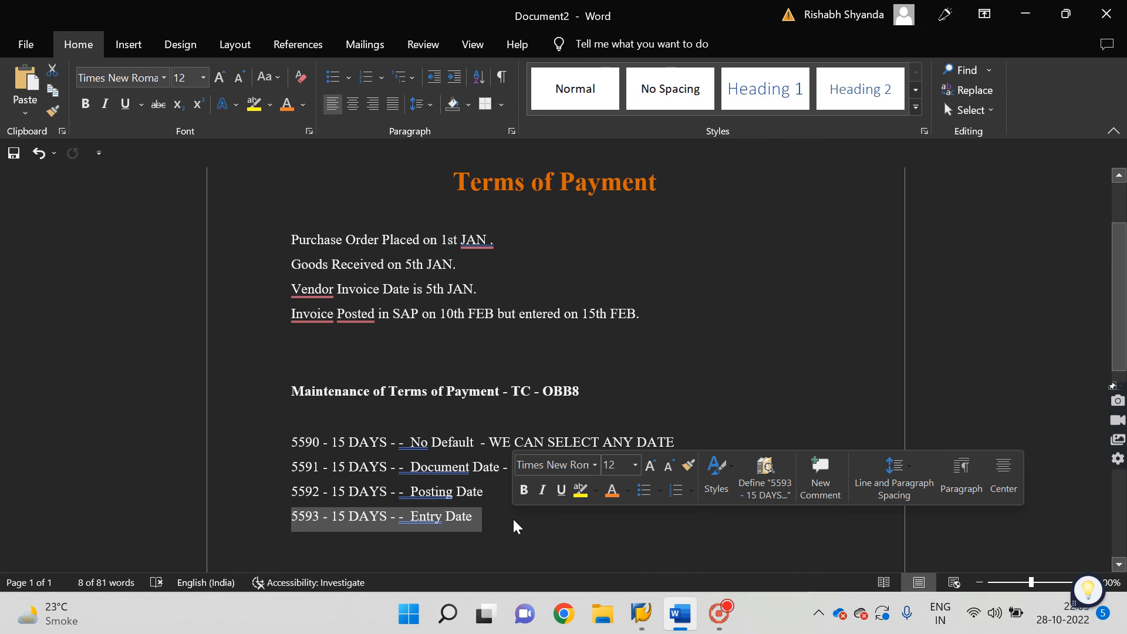
{"action": "mouse_move", "coordinate": [642, 614]}
{"action": "left_click", "coordinate": [672, 568]}
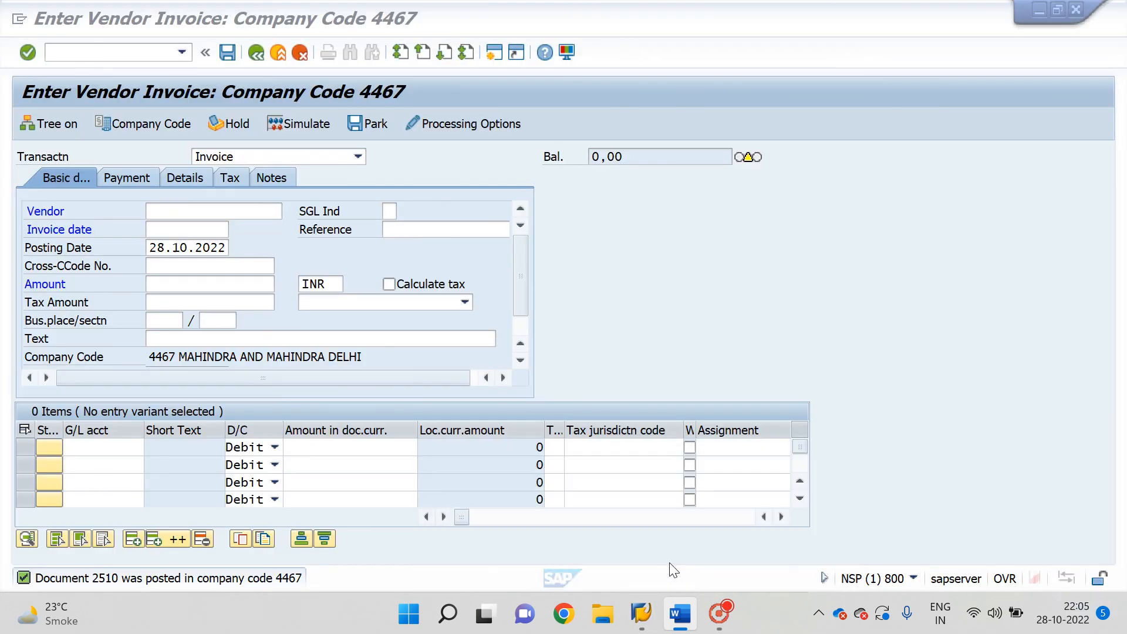
Step: Start a new invoice for the same vendor with invoice date 23.10.2022 and posting date 27.10.2022
{"action": "left_click", "coordinate": [177, 210]}
{"action": "key", "text": "Down"}
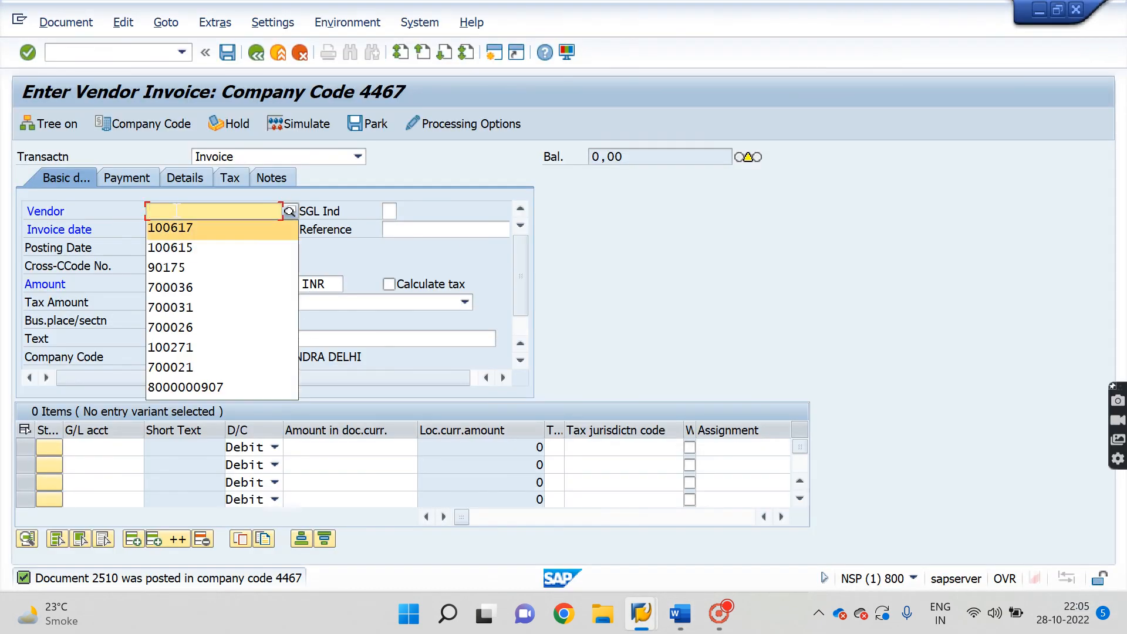
{"action": "key", "text": "Return"}
{"action": "key", "text": "Down"}
{"action": "key", "text": "Down"}
{"action": "key", "text": "Down"}
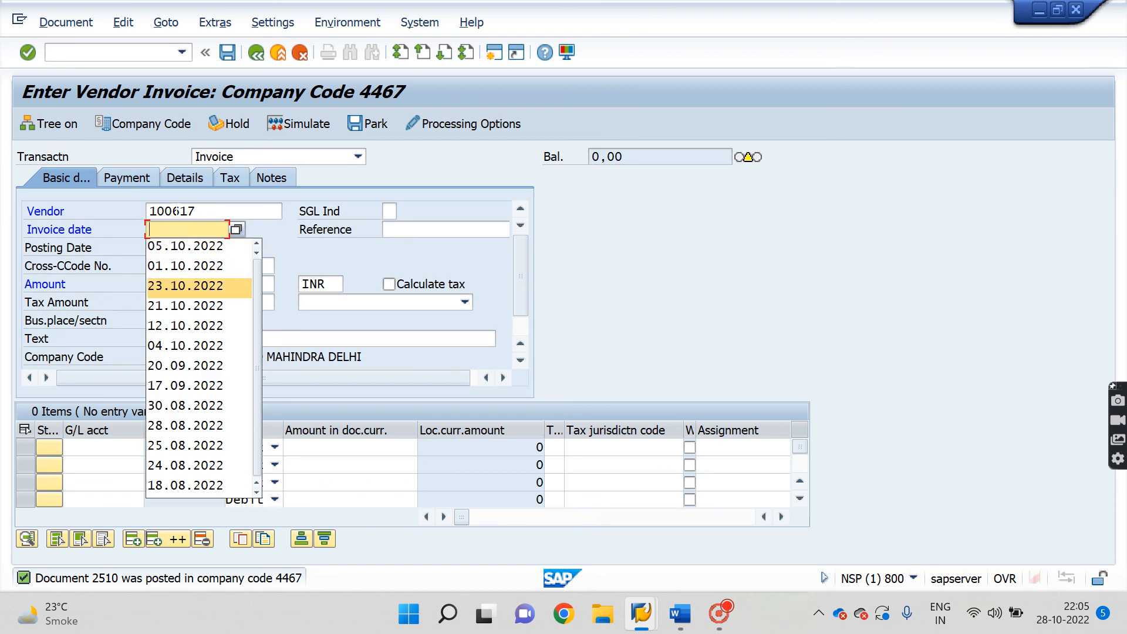
{"action": "key", "text": "Return"}
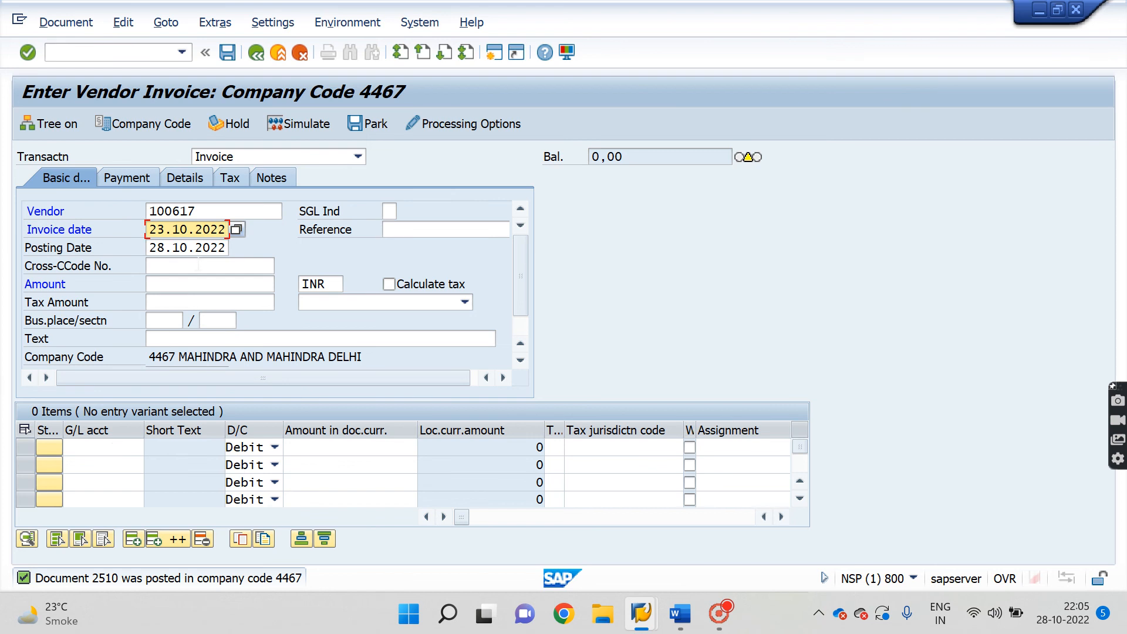
{"action": "key", "text": "Tab"}
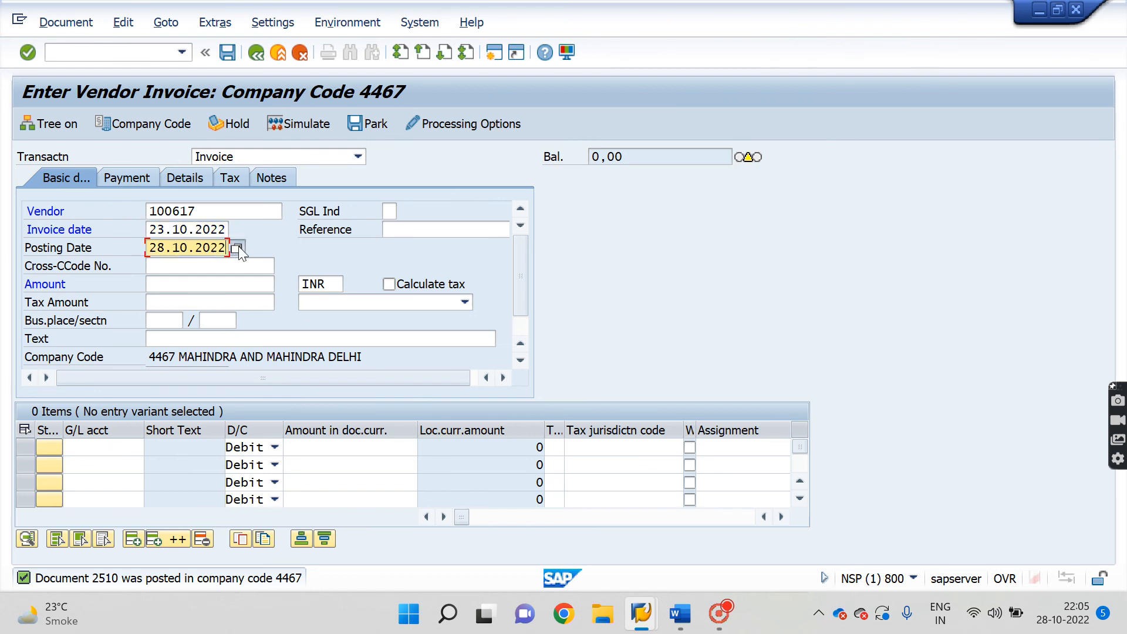
{"action": "key", "text": "Return"}
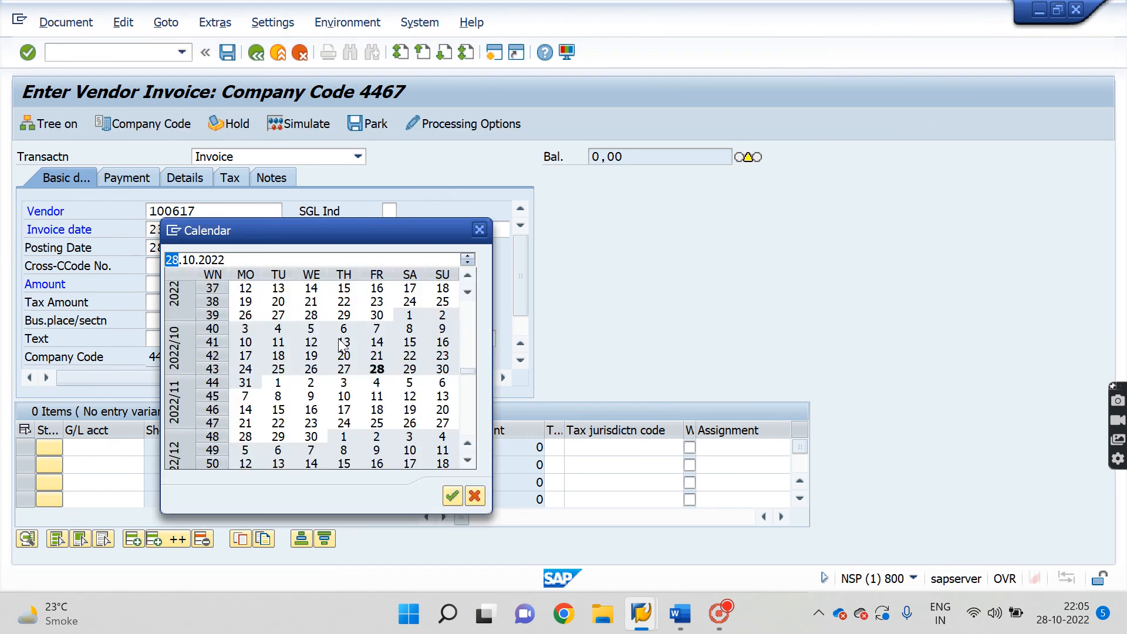
{"action": "double_click", "coordinate": [345, 369]}
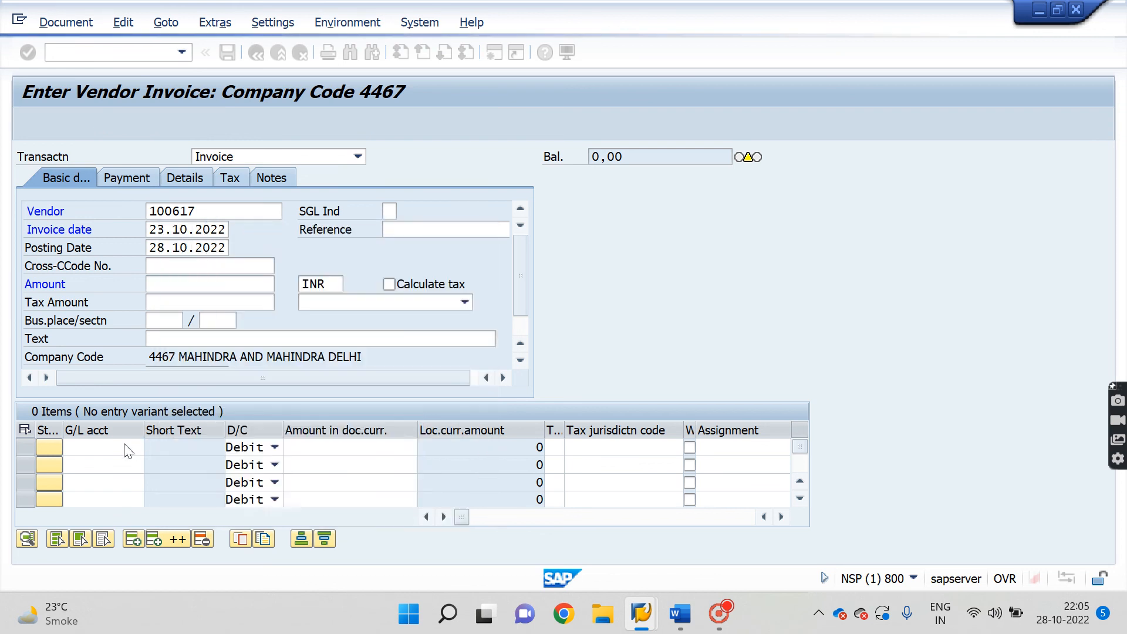
Step: Add a debit line item of 1000 on G/L account 4000 and validate the entry
{"action": "left_click", "coordinate": [123, 447]}
{"action": "key", "text": "Return"}
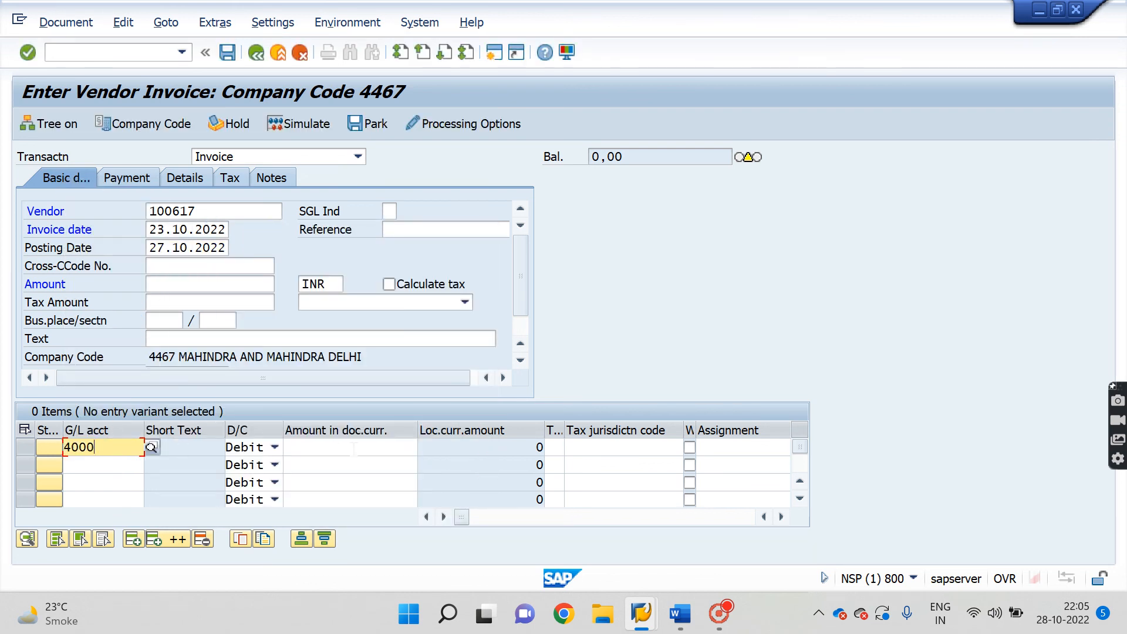
{"action": "left_click", "coordinate": [364, 448]}
{"action": "key", "text": "Return"}
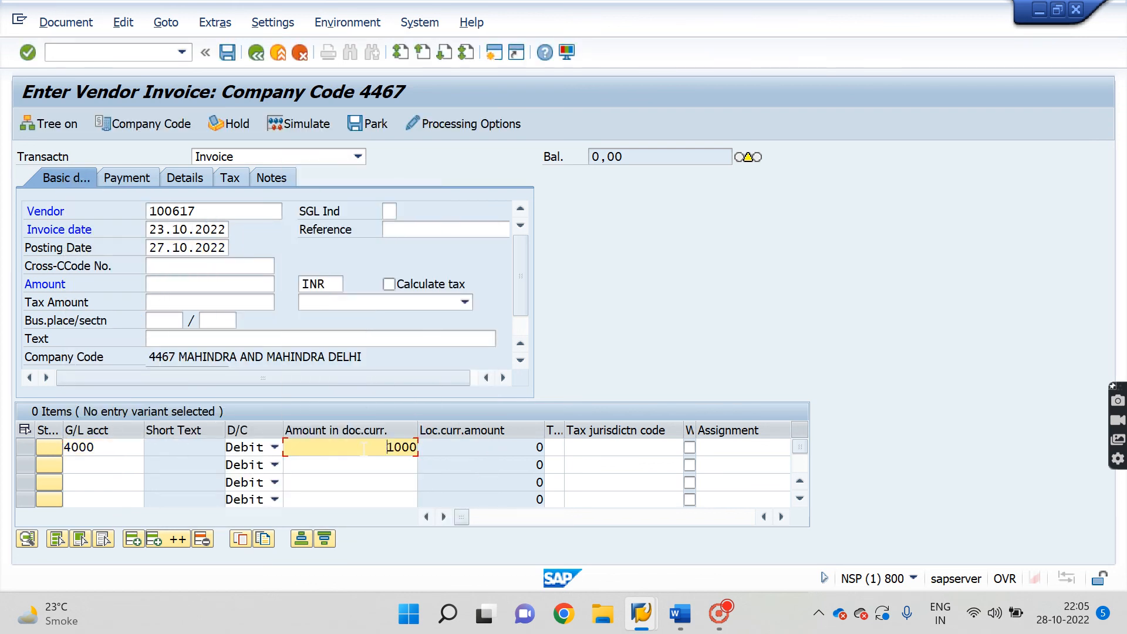
{"action": "key", "text": "Return"}
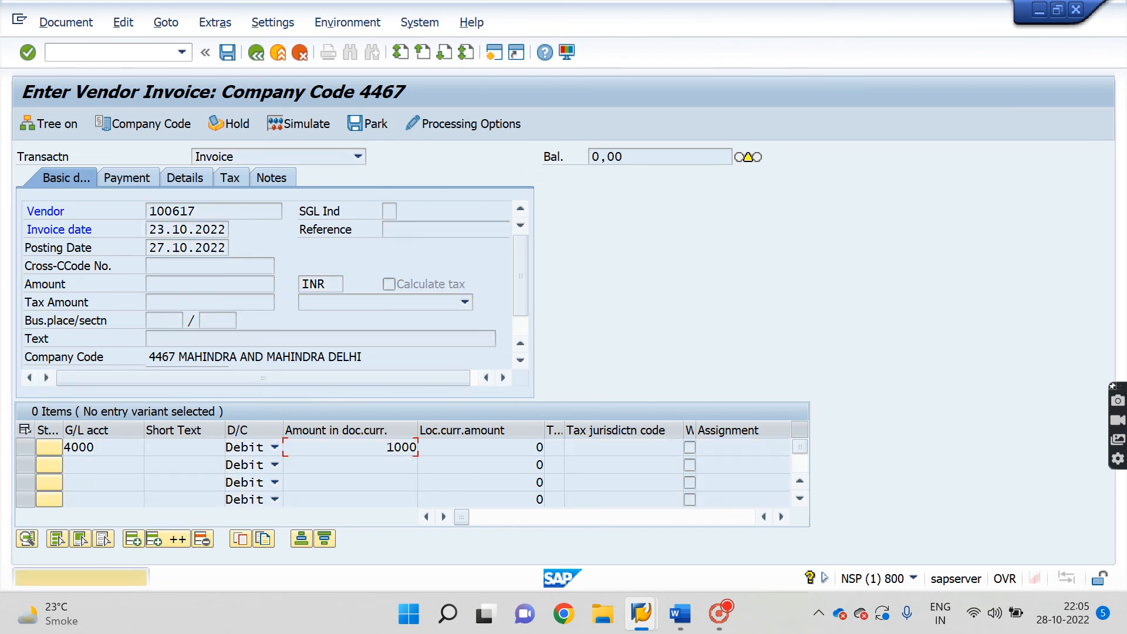
Step: Enter 5593 as the payment terms in the invoice's payment details
{"action": "left_click", "coordinate": [128, 179]}
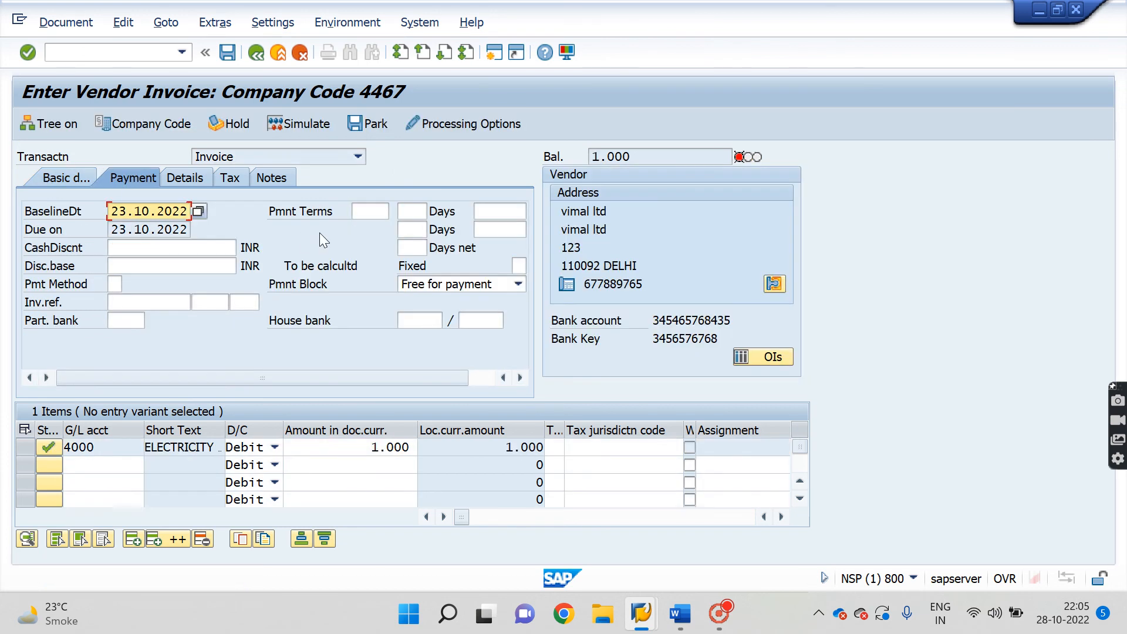
{"action": "left_click", "coordinate": [365, 213]}
{"action": "type", "text": "5593"}
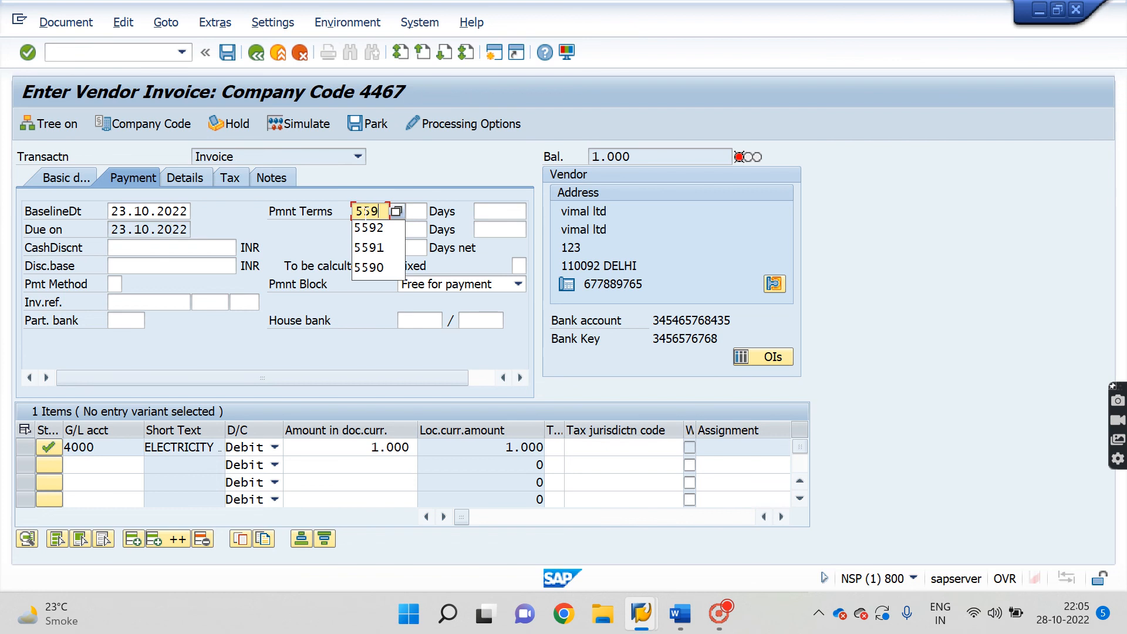
Step: Recheck the rule of term 5593 in Word, return to SAP and apply the payment terms to the invoice
{"action": "left_click", "coordinate": [680, 613]}
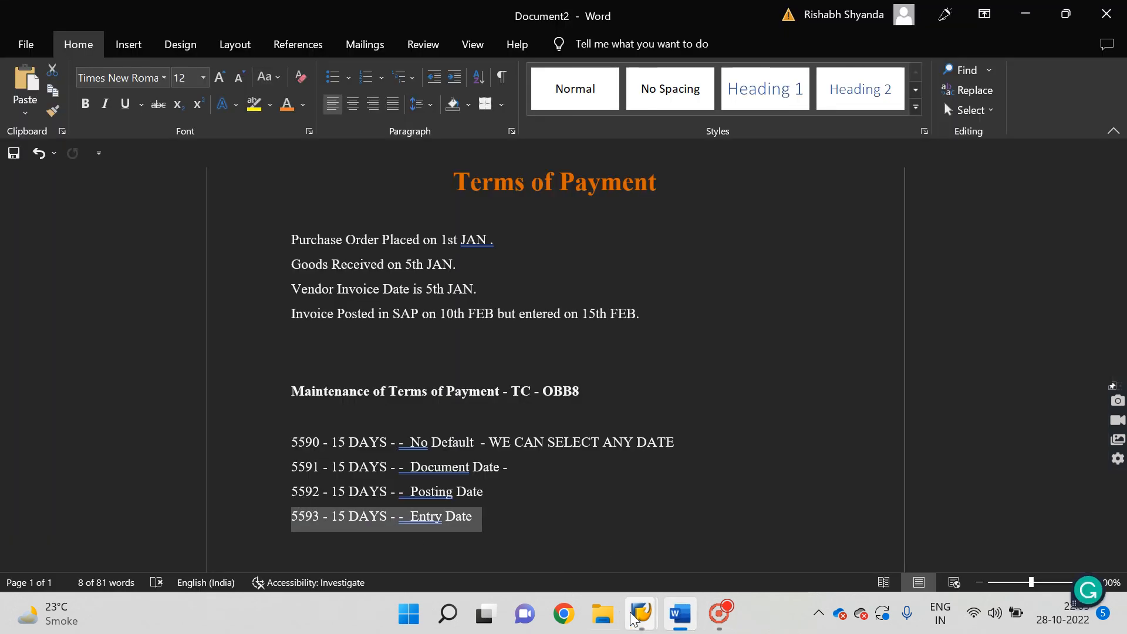
{"action": "mouse_move", "coordinate": [631, 618]}
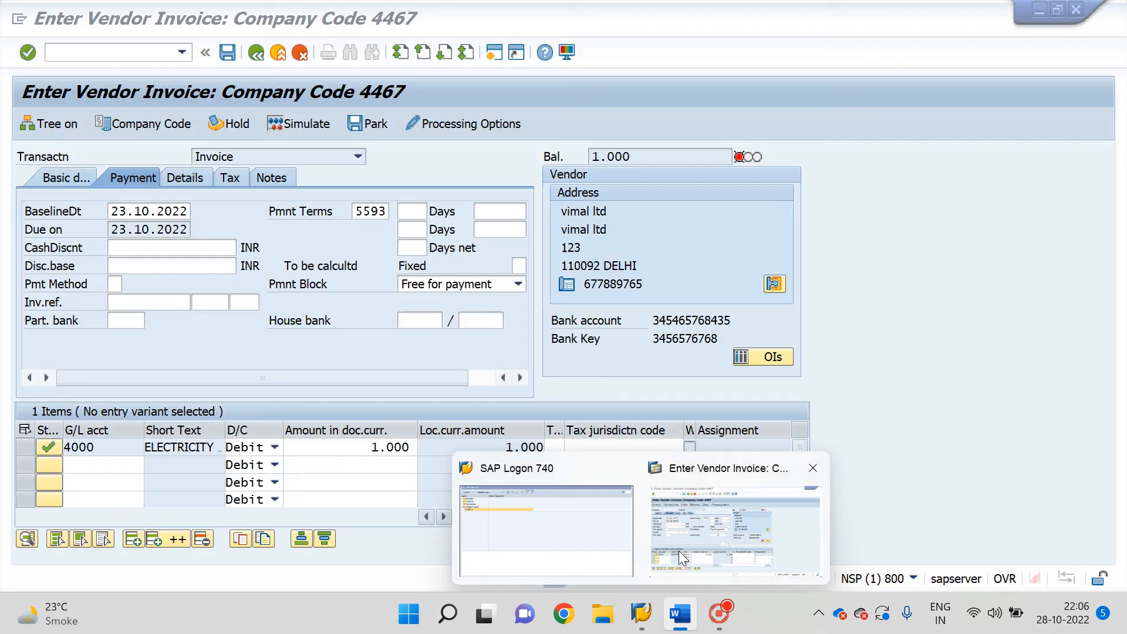
{"action": "left_click", "coordinate": [679, 550]}
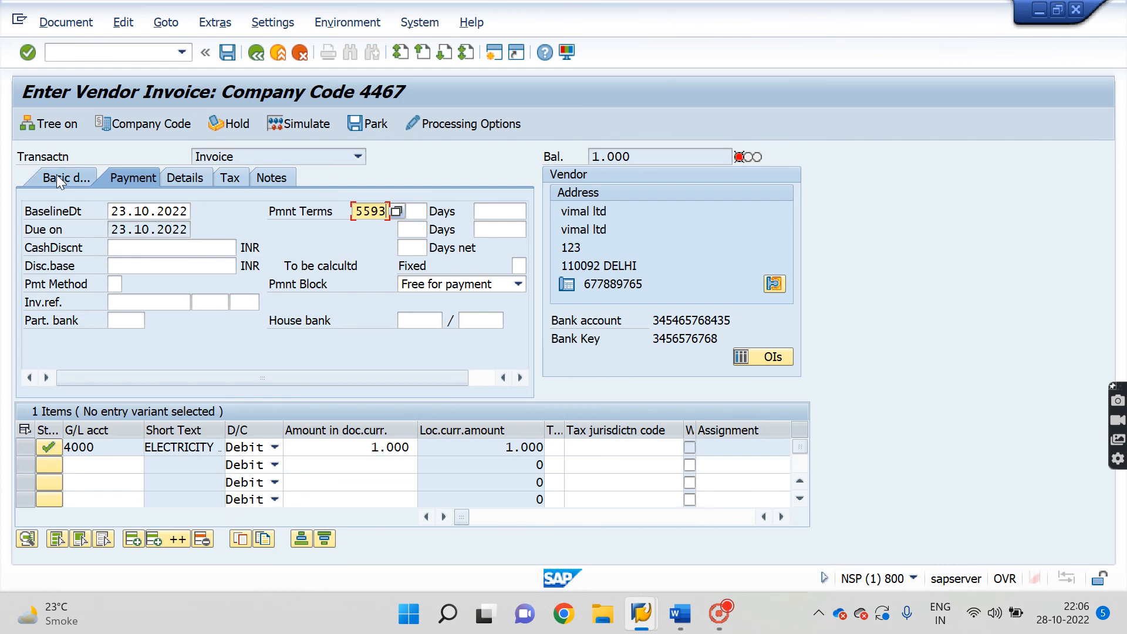
{"action": "key", "text": "Return"}
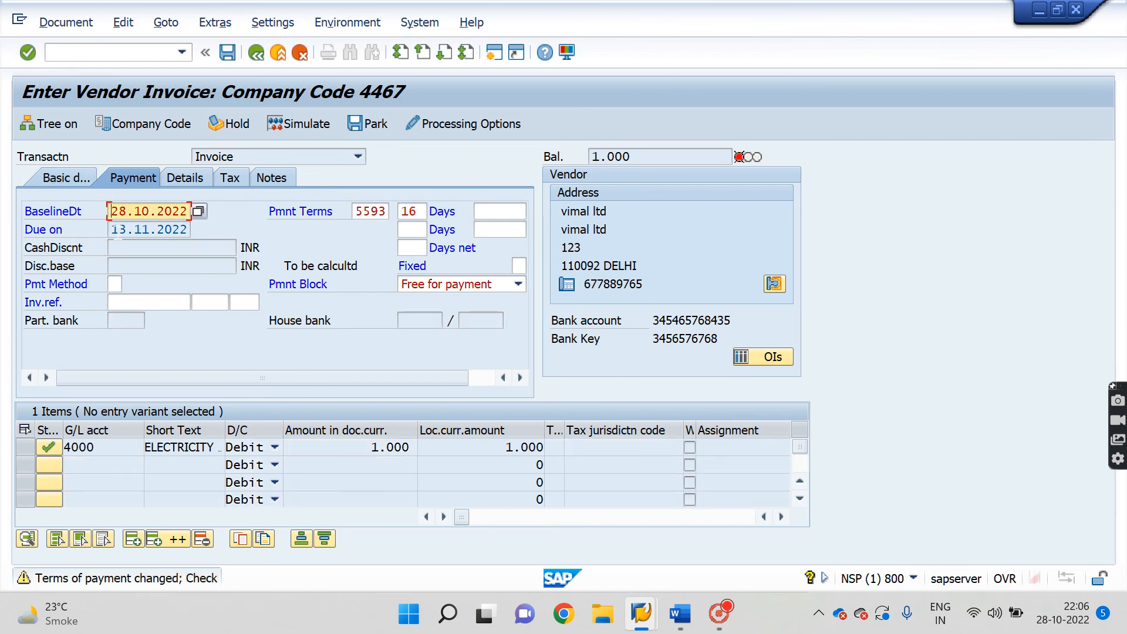
Step: Compare the invoice date with the posting date in the basic data of the invoice using term 5593
{"action": "left_click", "coordinate": [65, 177]}
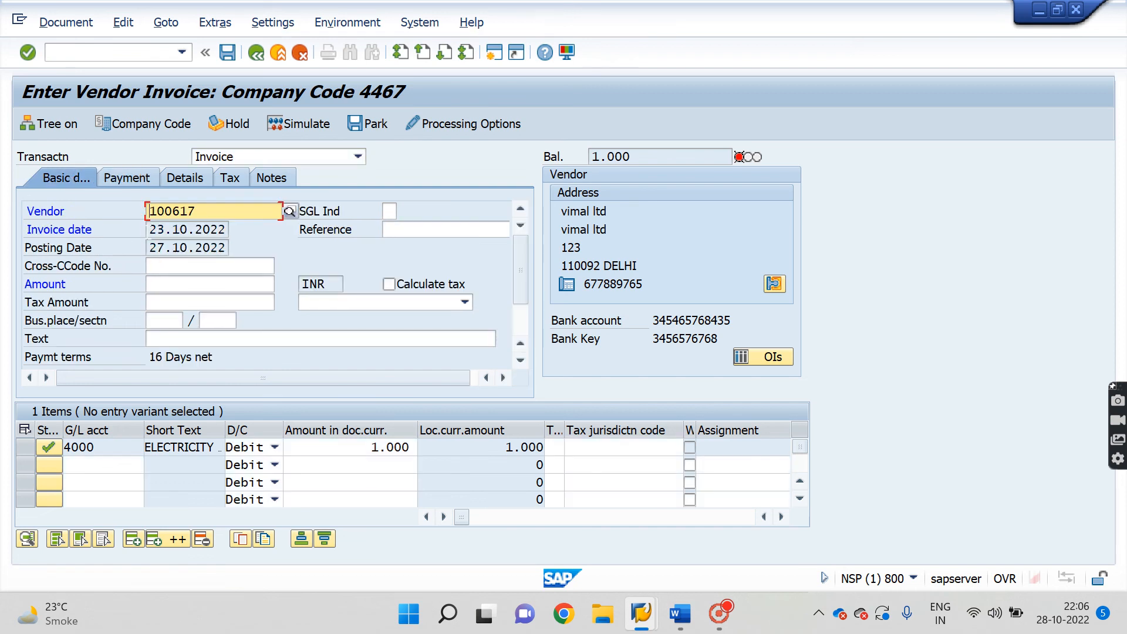
{"action": "left_click_drag", "start_coordinate": [147, 231], "coordinate": [239, 238]}
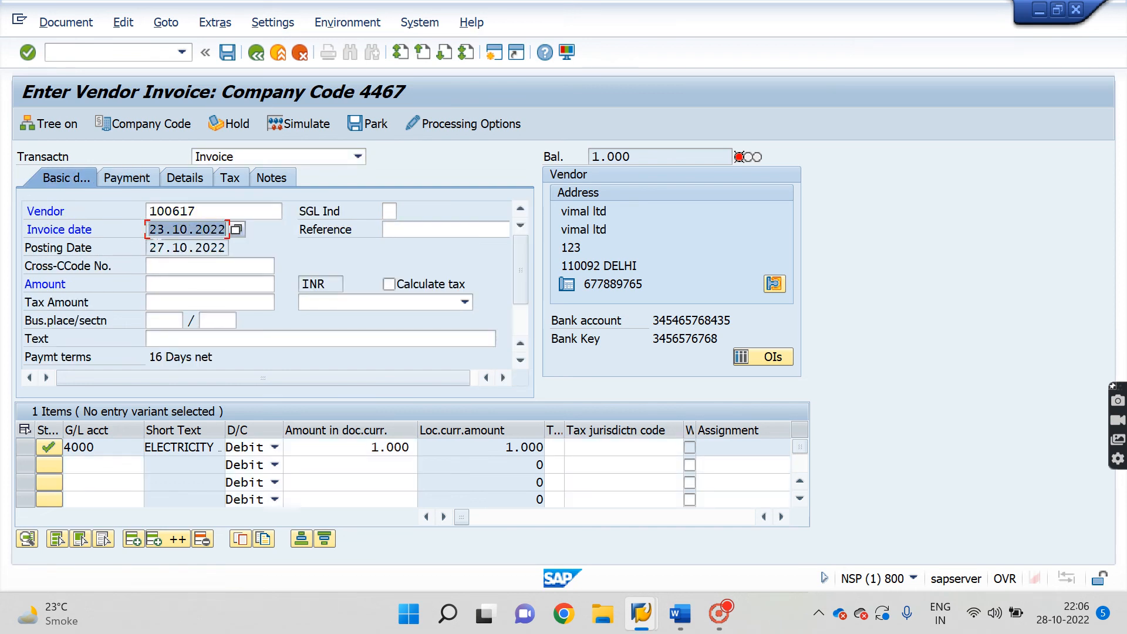
{"action": "left_click_drag", "start_coordinate": [148, 248], "coordinate": [235, 254]}
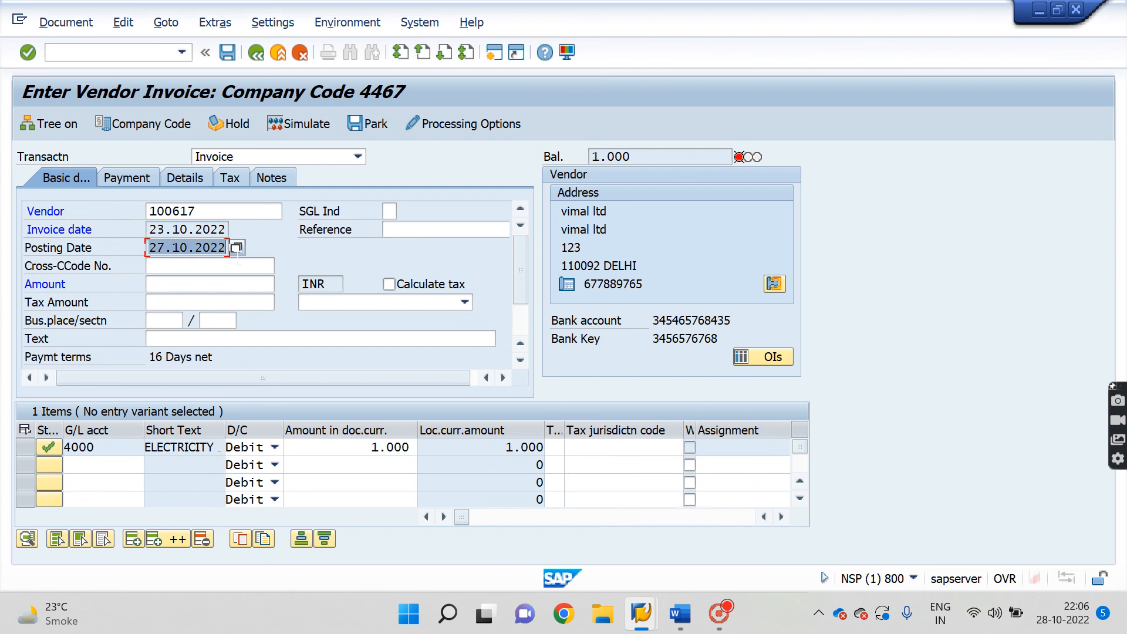
Step: Examine the baseline date, due date and number of days that payment terms 5593 give the invoice
{"action": "left_click", "coordinate": [118, 180]}
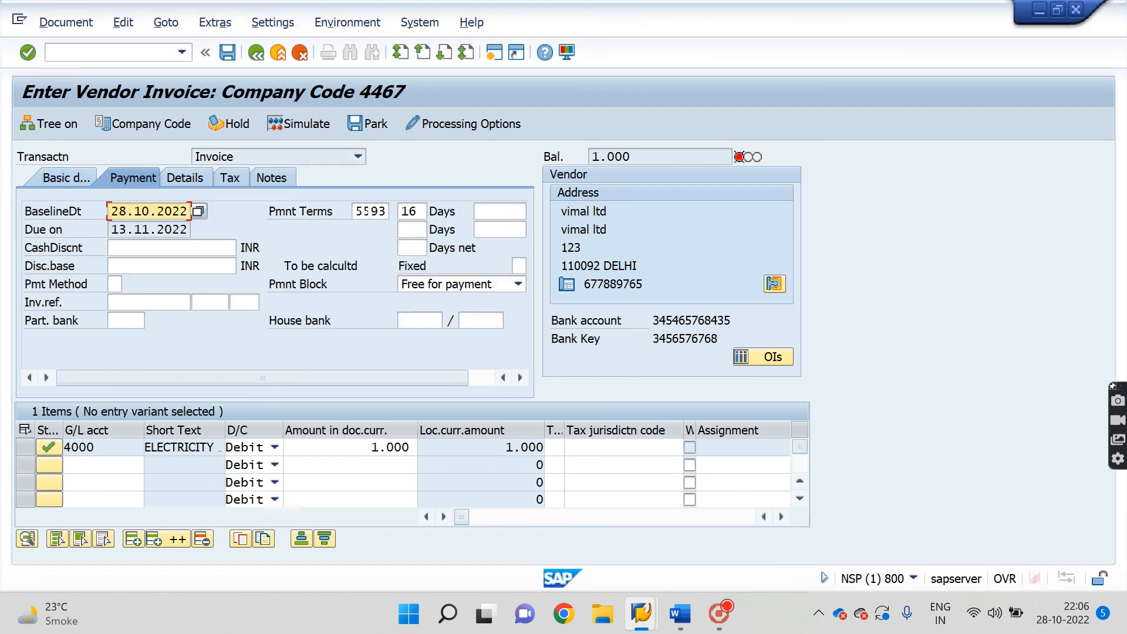
{"action": "left_click_drag", "start_coordinate": [355, 212], "coordinate": [409, 212]}
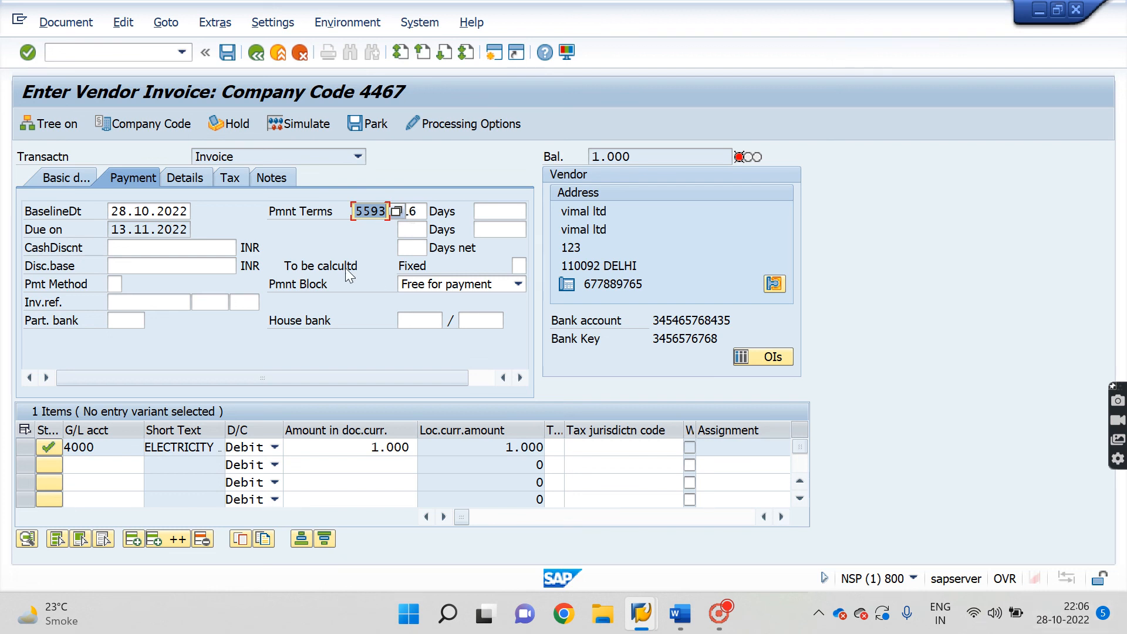
{"action": "left_click", "coordinate": [112, 211]}
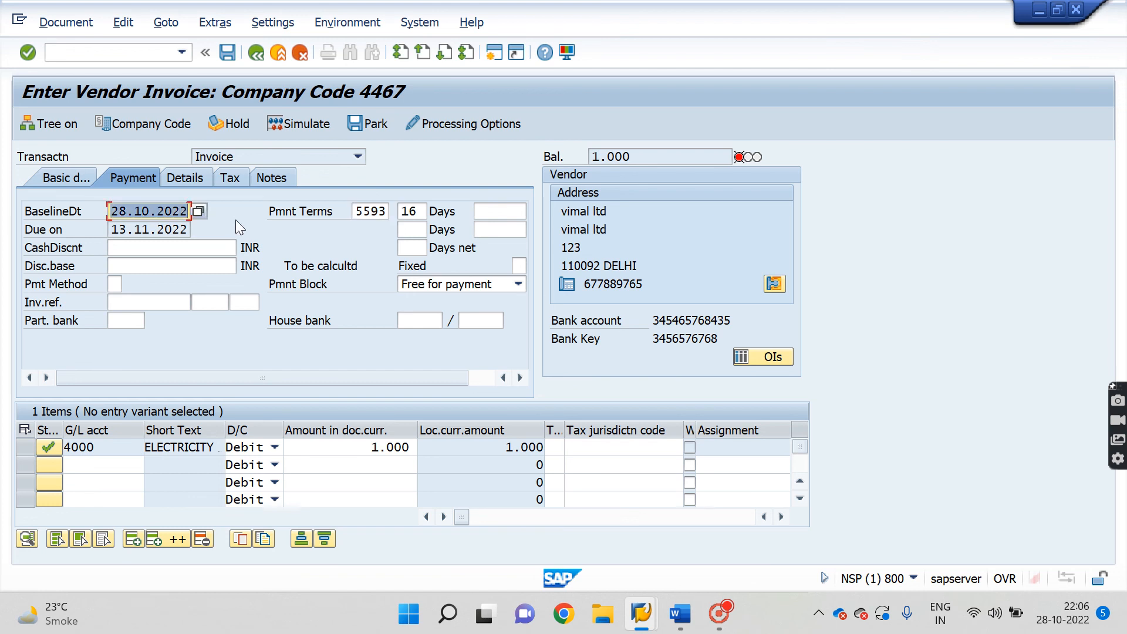
{"action": "left_click_drag", "start_coordinate": [109, 230], "coordinate": [203, 234]}
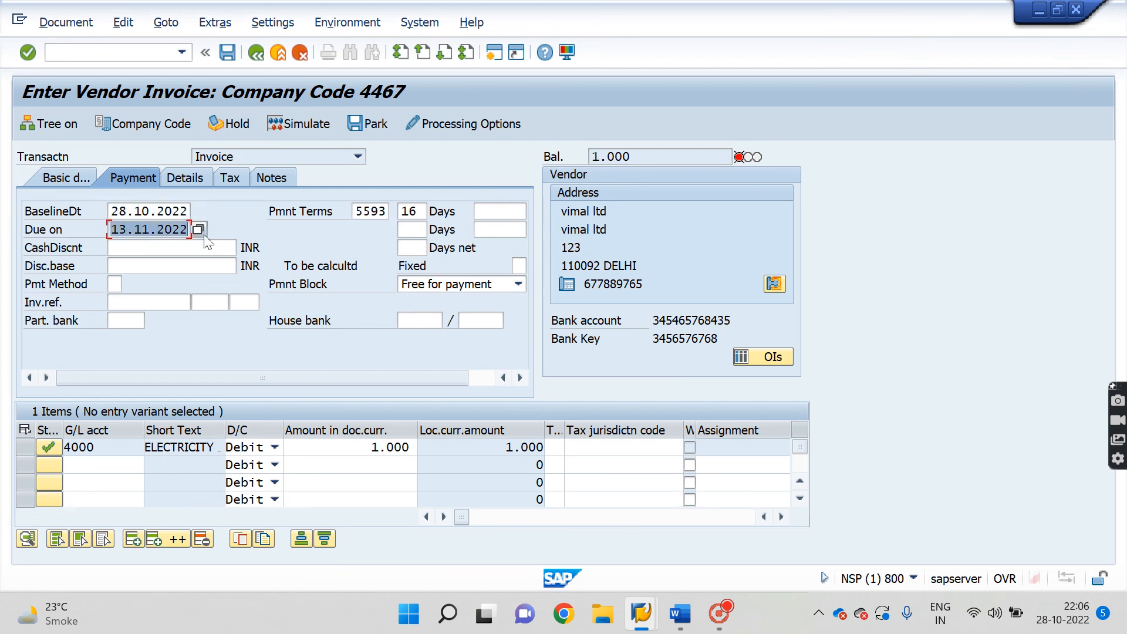
{"action": "left_click", "coordinate": [409, 211]}
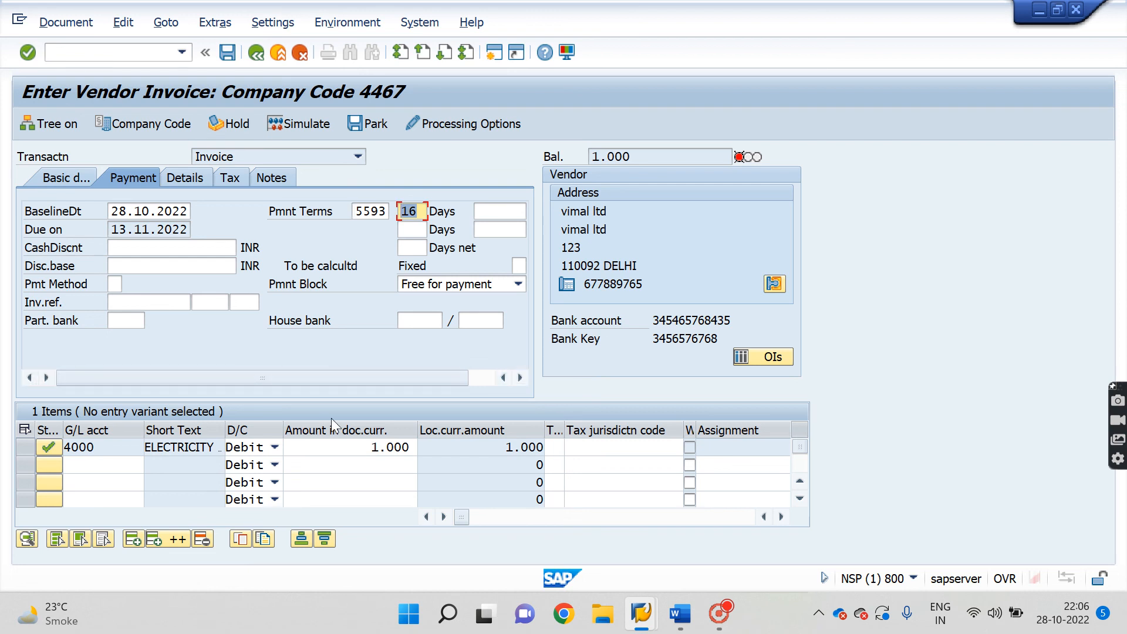
Step: Try to post the invoice, close the notice and enter 1000 as the invoice amount in the basic data
{"action": "key", "text": "Return"}
{"action": "left_click", "coordinate": [227, 53]}
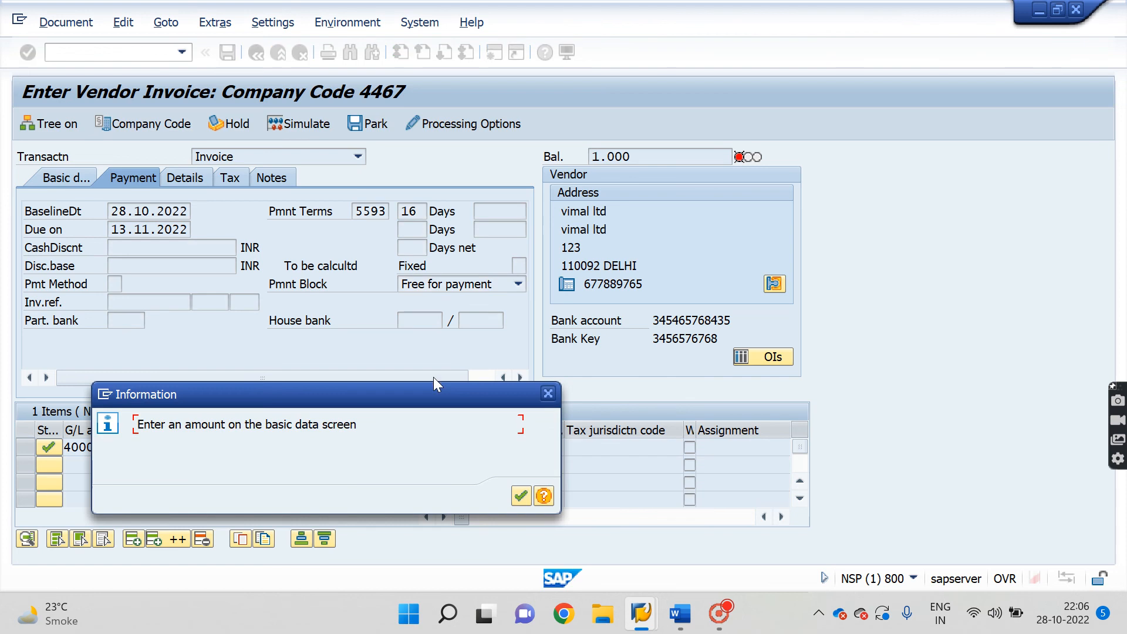
{"action": "left_click", "coordinate": [520, 496]}
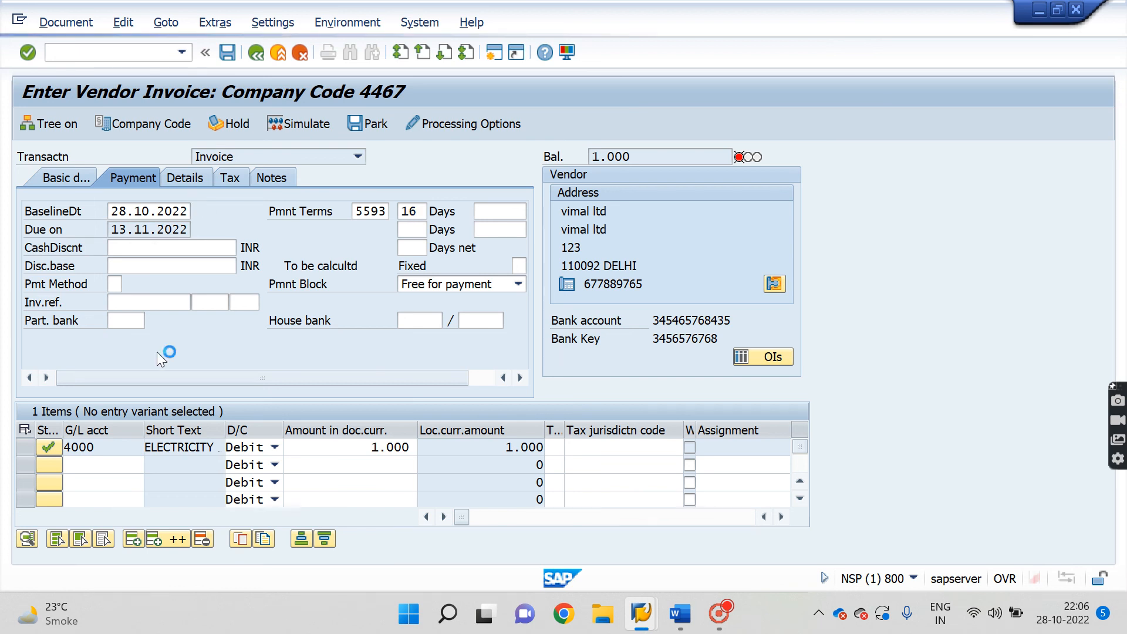
{"action": "left_click", "coordinate": [81, 176]}
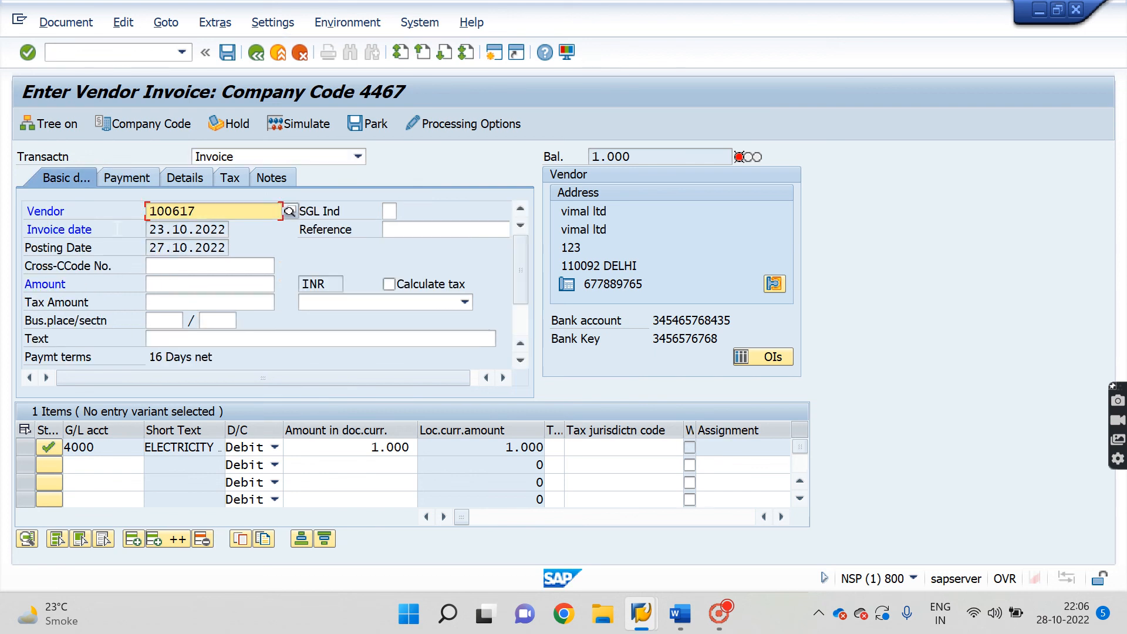
{"action": "left_click", "coordinate": [184, 284]}
{"action": "type", "text": "1000"}
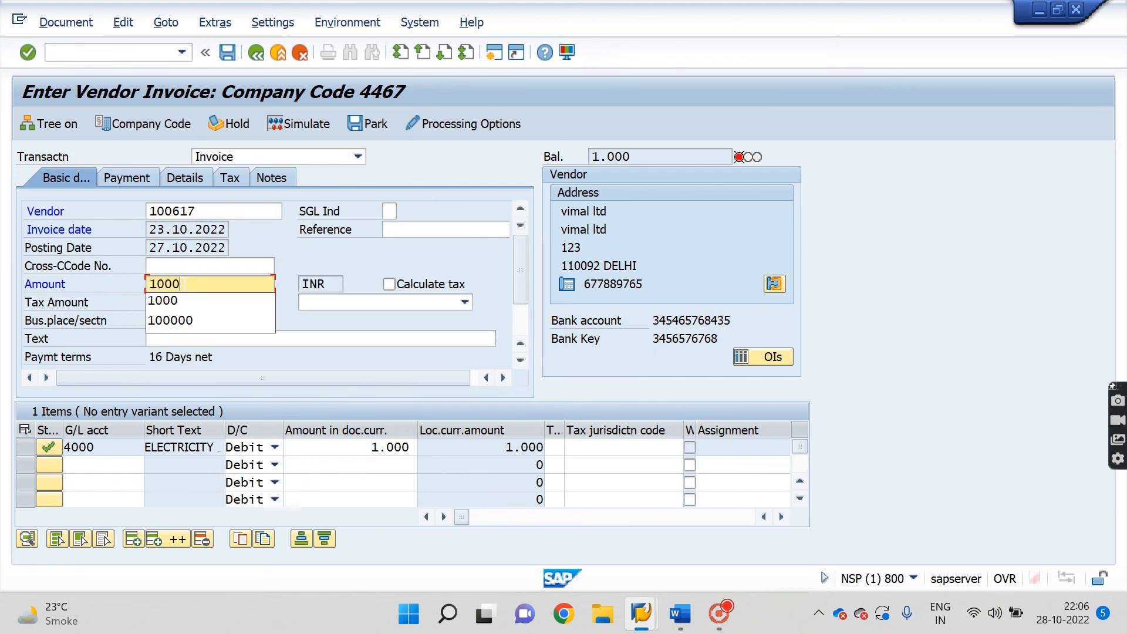
Step: Confirm the invoice amount of 1000, post the vendor invoice and return to SAP Easy Access
{"action": "key", "text": "Return"}
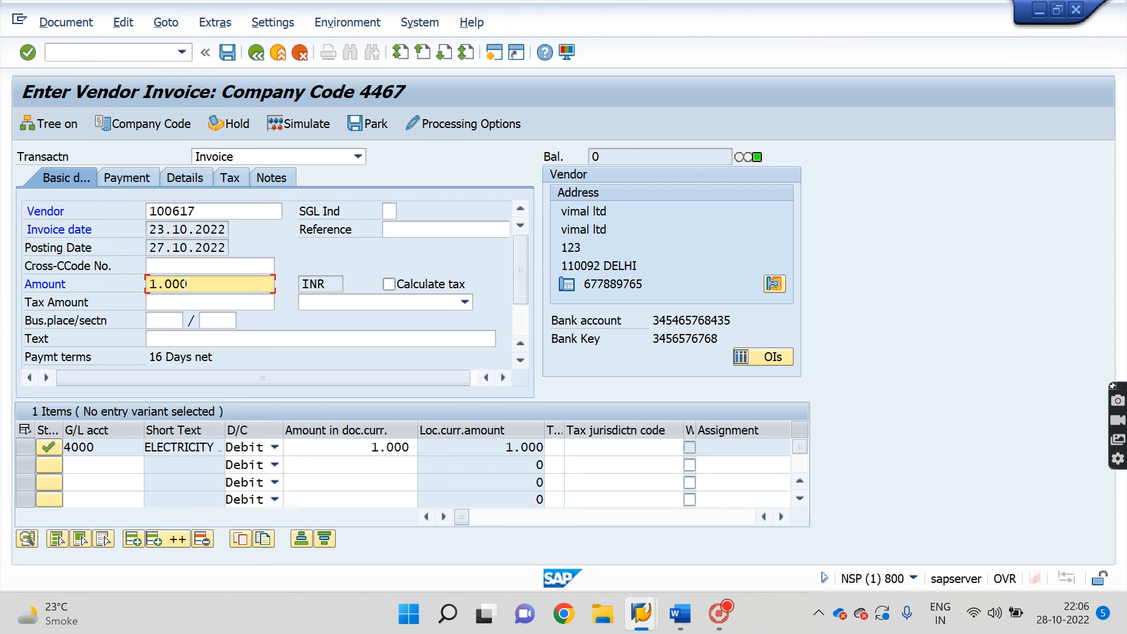
{"action": "left_click", "coordinate": [228, 51]}
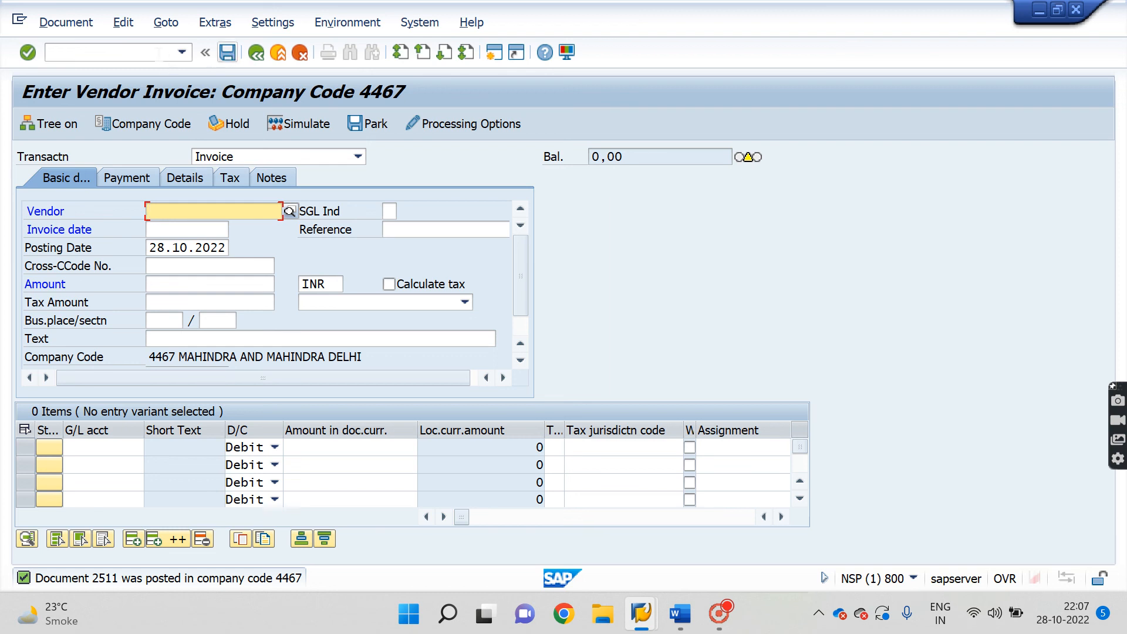
{"action": "left_click", "coordinate": [154, 52]}
{"action": "type", "text": "/n"}
{"action": "key", "text": "Return"}
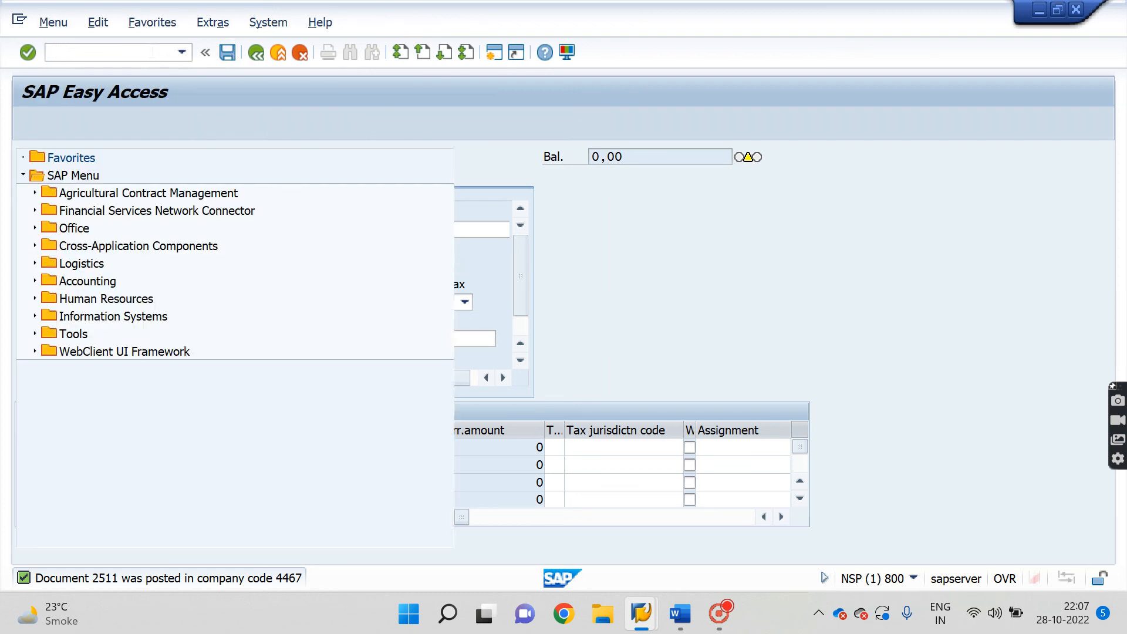
Step: Run FBL1N to list the vendor's open items in company code 4467 at key date 28.10.2022
{"action": "type", "text": "FBL1N"}
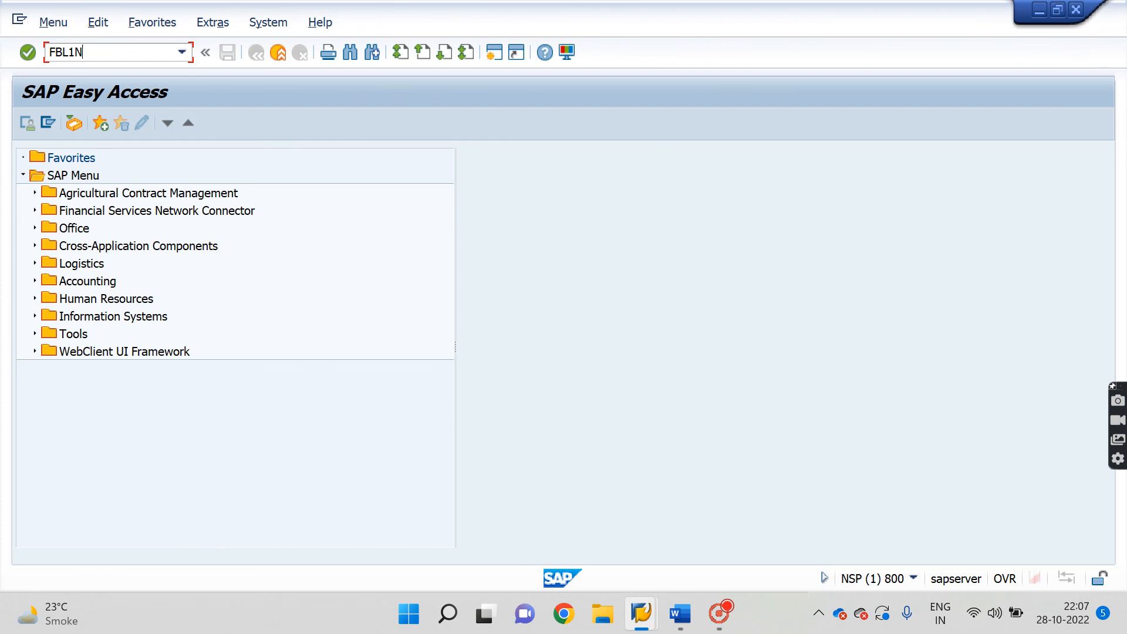
{"action": "key", "text": "Return"}
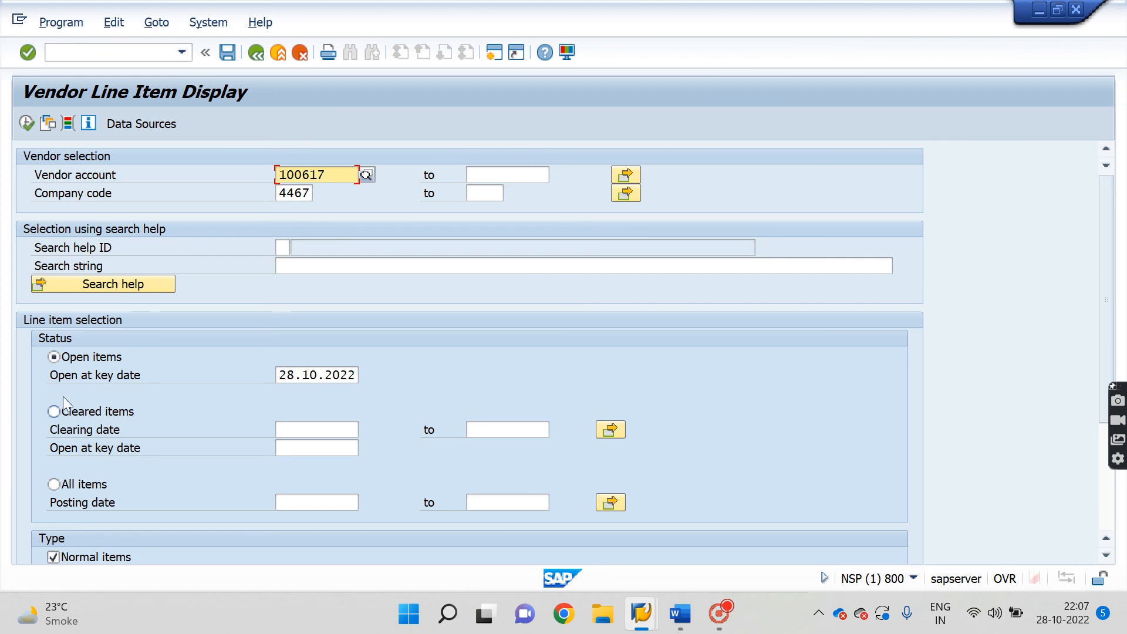
{"action": "left_click", "coordinate": [66, 359]}
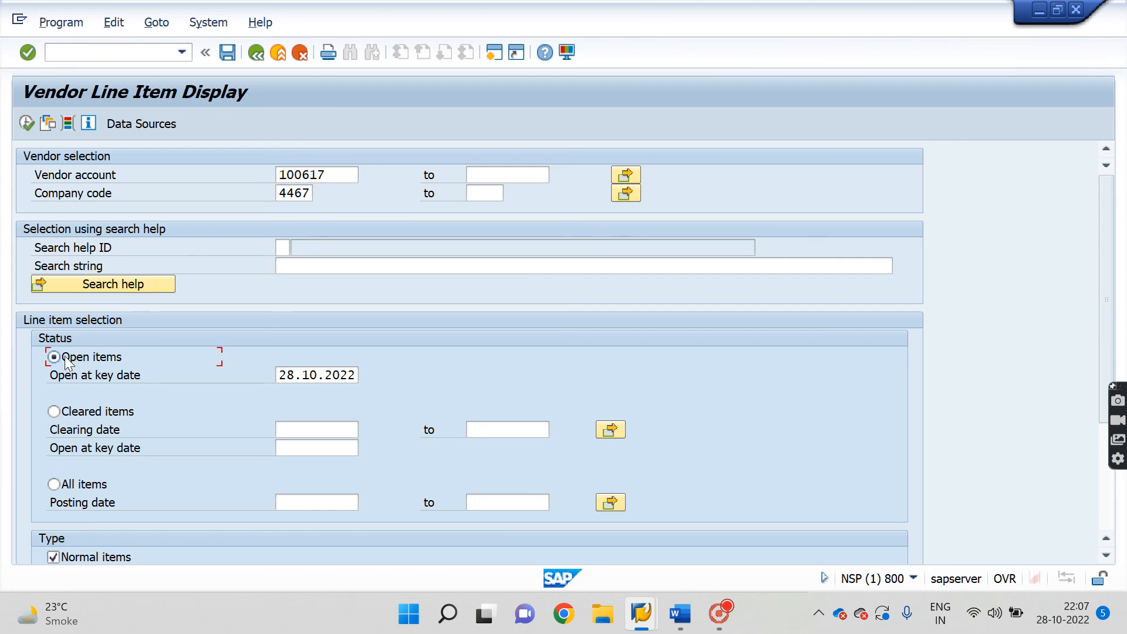
{"action": "left_click", "coordinate": [26, 125]}
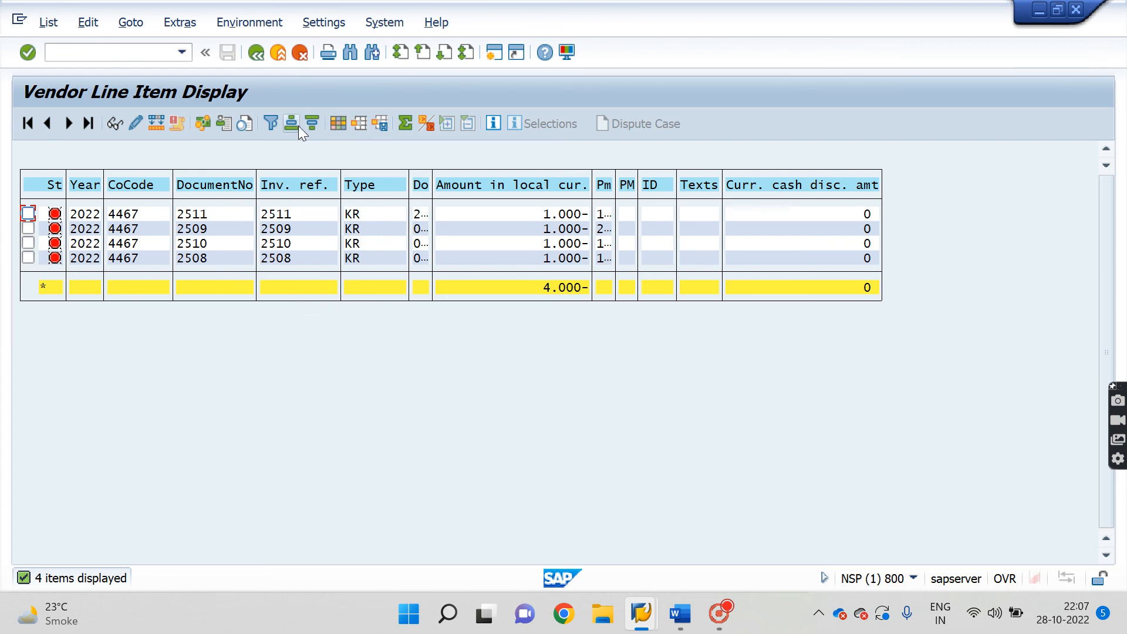
Step: Open the line item layout for changes and search its hidden fields for NET DUE DATE
{"action": "left_click", "coordinate": [339, 124]}
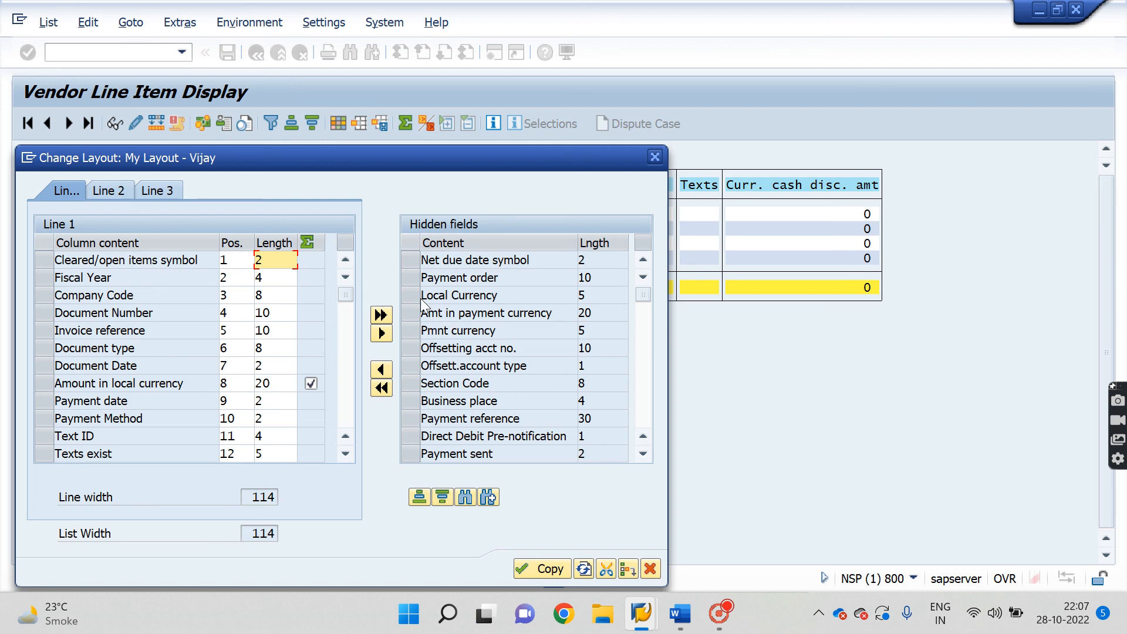
{"action": "left_click", "coordinate": [465, 497]}
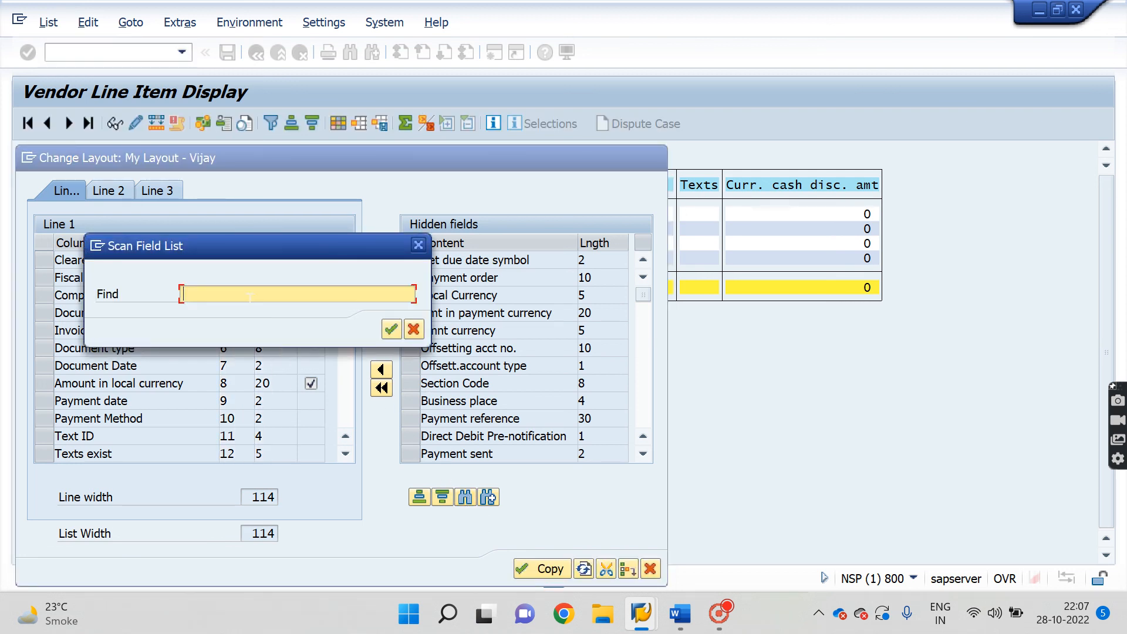
{"action": "type", "text": "NET DUE DATE"}
{"action": "key", "text": "Return"}
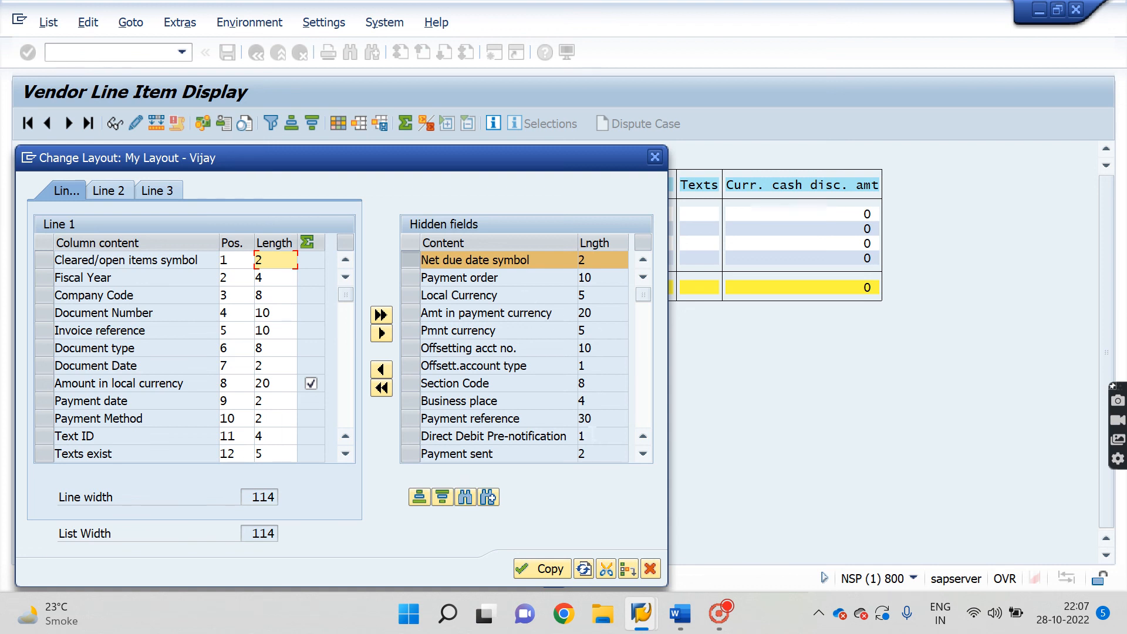
{"action": "left_click", "coordinate": [407, 262]}
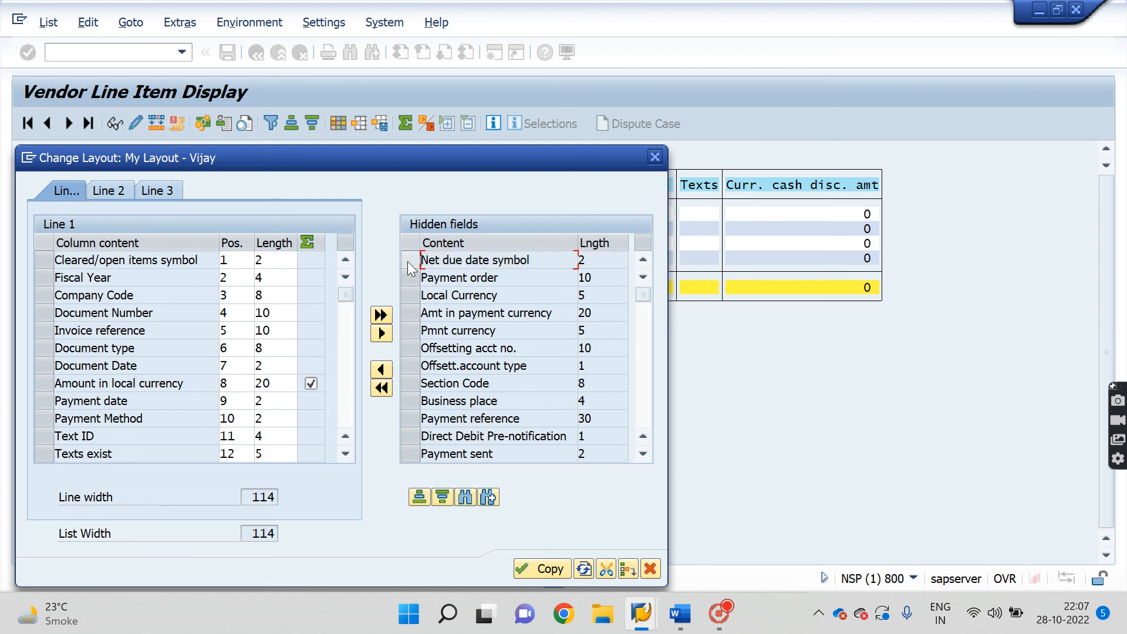
Step: Look through the beginning of the layout's hidden fields for a net due date field
{"action": "left_click", "coordinate": [643, 454]}
{"action": "left_click", "coordinate": [643, 454]}
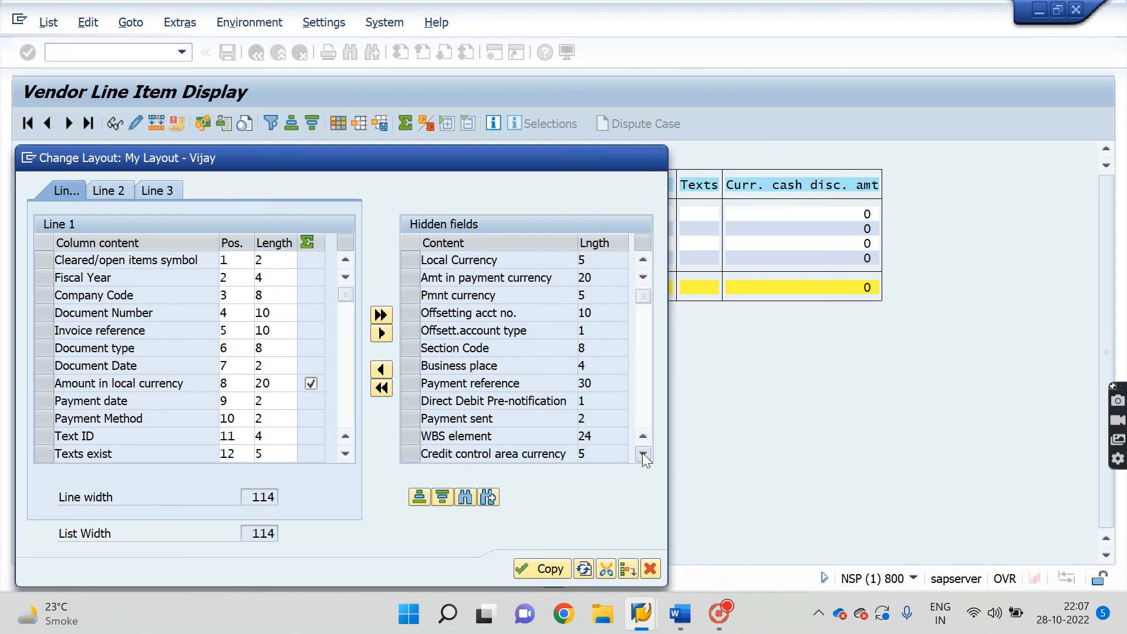
{"action": "left_click", "coordinate": [643, 454]}
{"action": "left_click", "coordinate": [643, 454]}
{"action": "left_click", "coordinate": [643, 454]}
{"action": "left_click", "coordinate": [644, 454]}
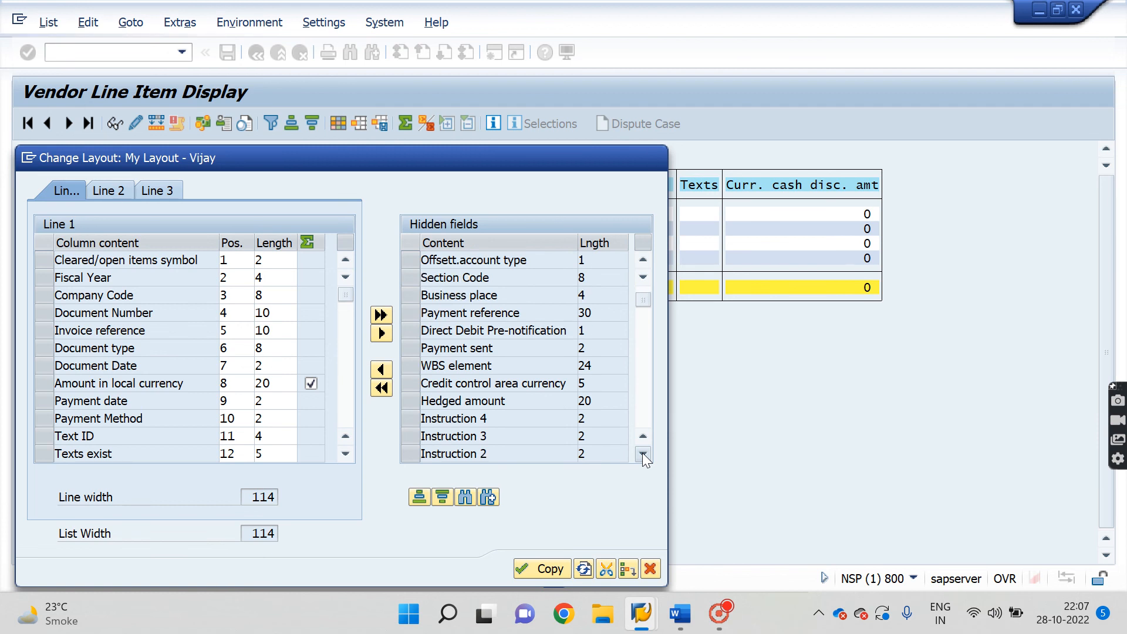
{"action": "left_click", "coordinate": [643, 453]}
{"action": "left_click", "coordinate": [644, 454]}
{"action": "left_click", "coordinate": [643, 454]}
{"action": "left_click", "coordinate": [643, 453]}
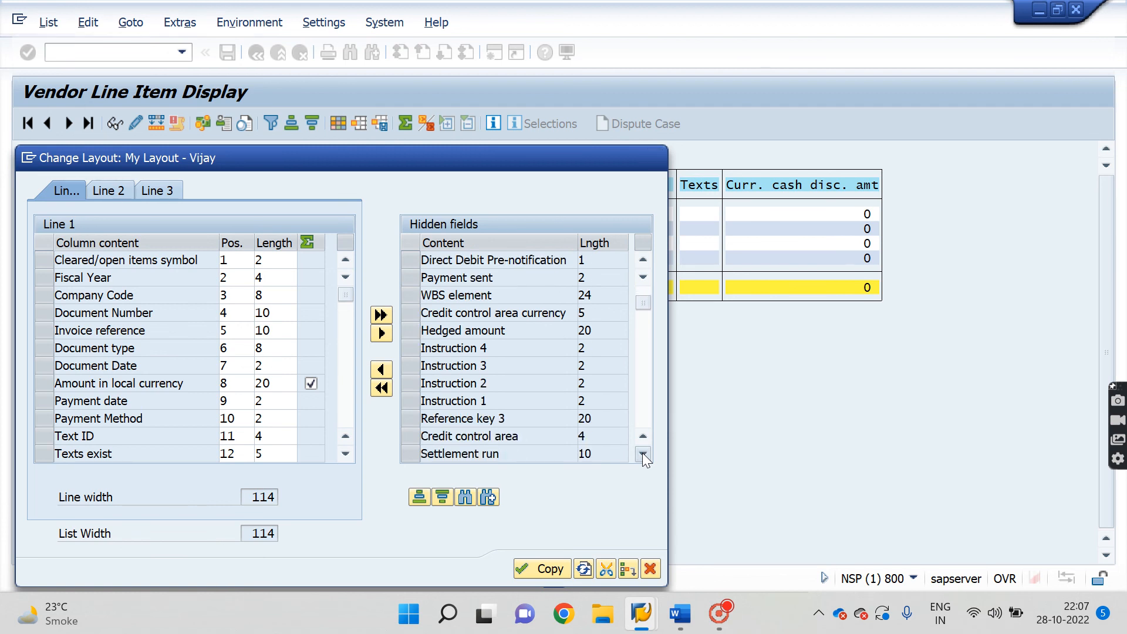
{"action": "left_click", "coordinate": [644, 454]}
Step: Search the hidden fields for DUE DATE and apply the layout without adding a column
{"action": "left_click", "coordinate": [460, 497]}
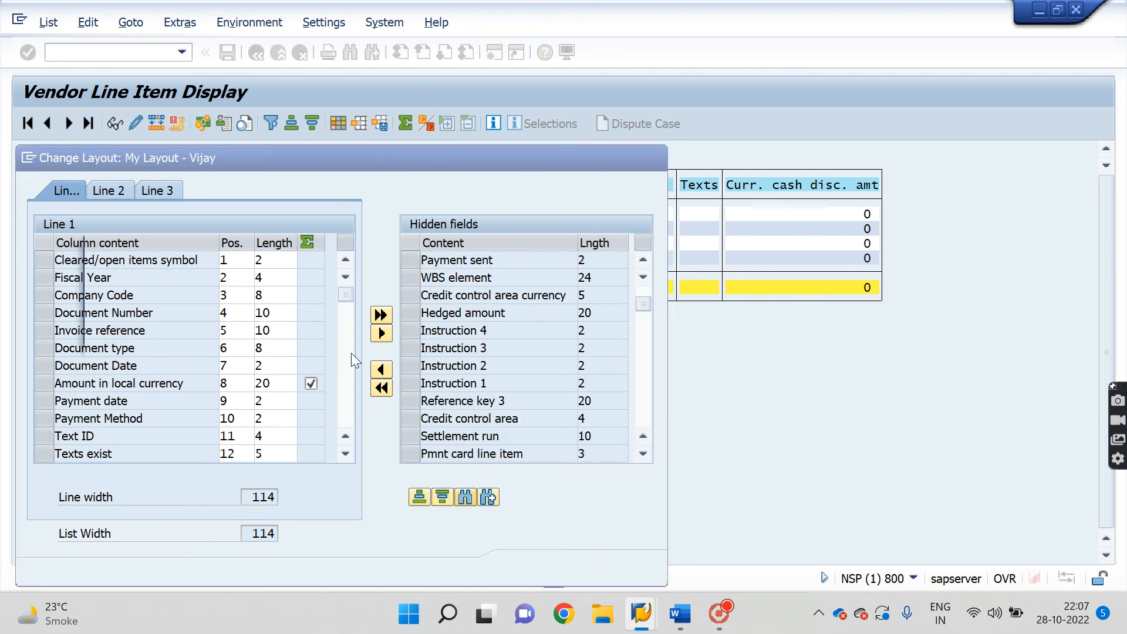
{"action": "type", "text": "\\\\T DUE DATE"}
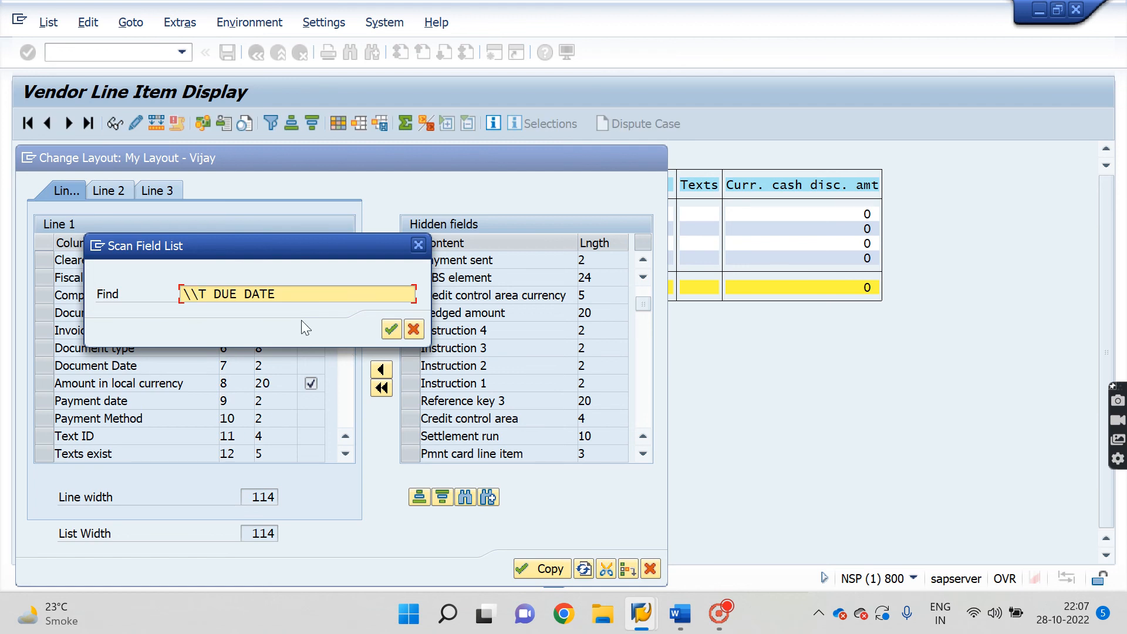
{"action": "left_click_drag", "start_coordinate": [299, 286], "coordinate": [126, 288]}
{"action": "type", "text": "\\"}
{"action": "key", "text": "BackSpace"}
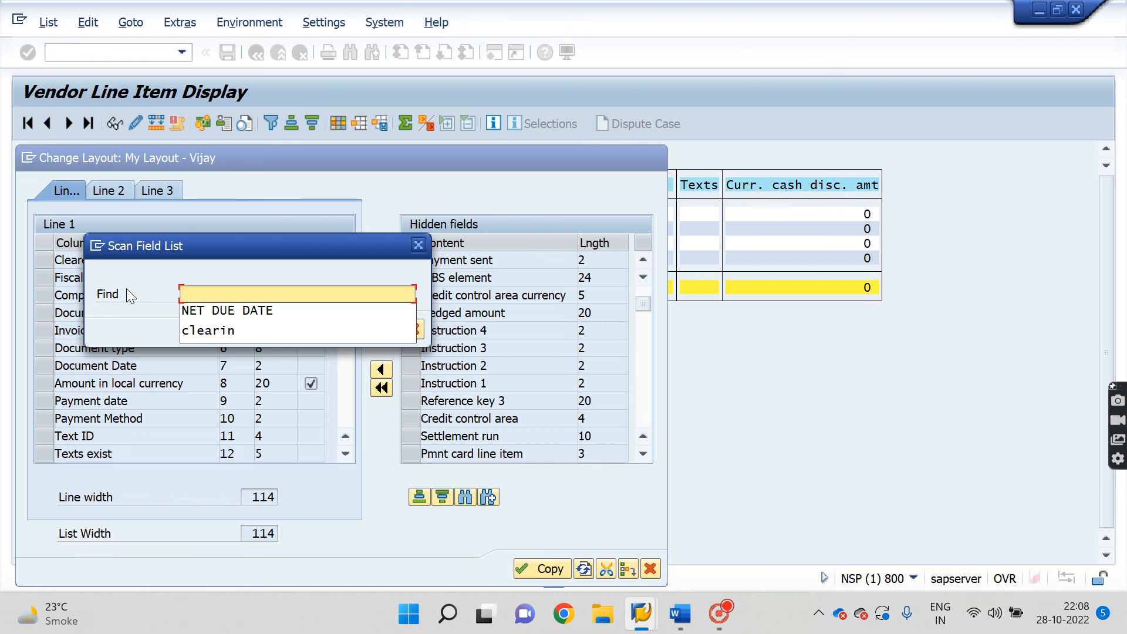
{"action": "type", "text": "DUE DA"}
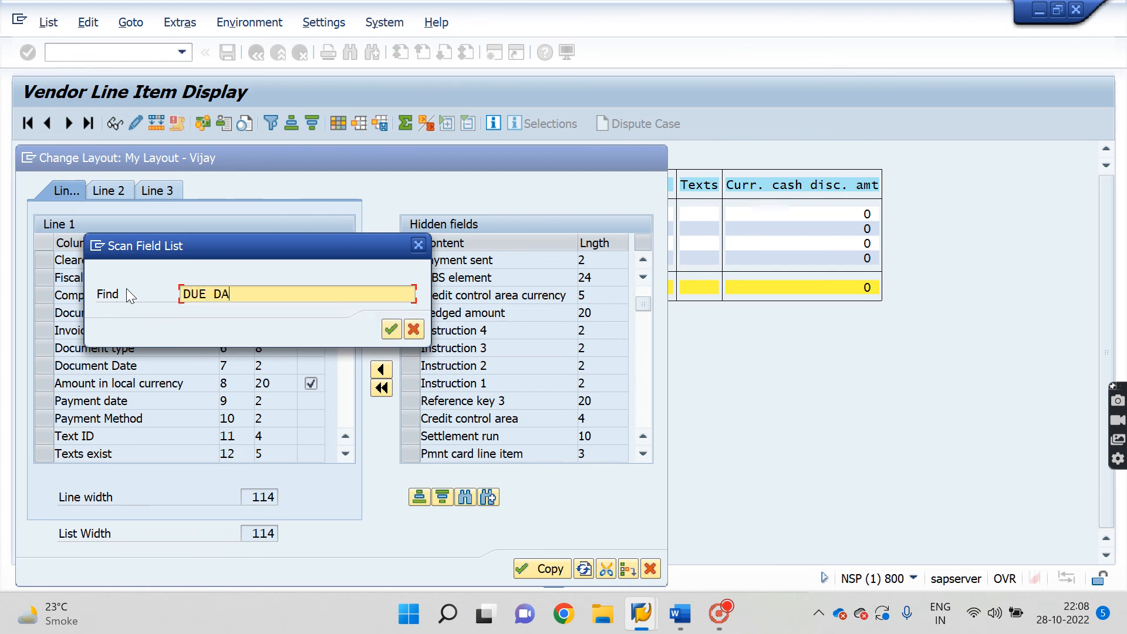
{"action": "type", "text": "TE"}
{"action": "key", "text": "Return"}
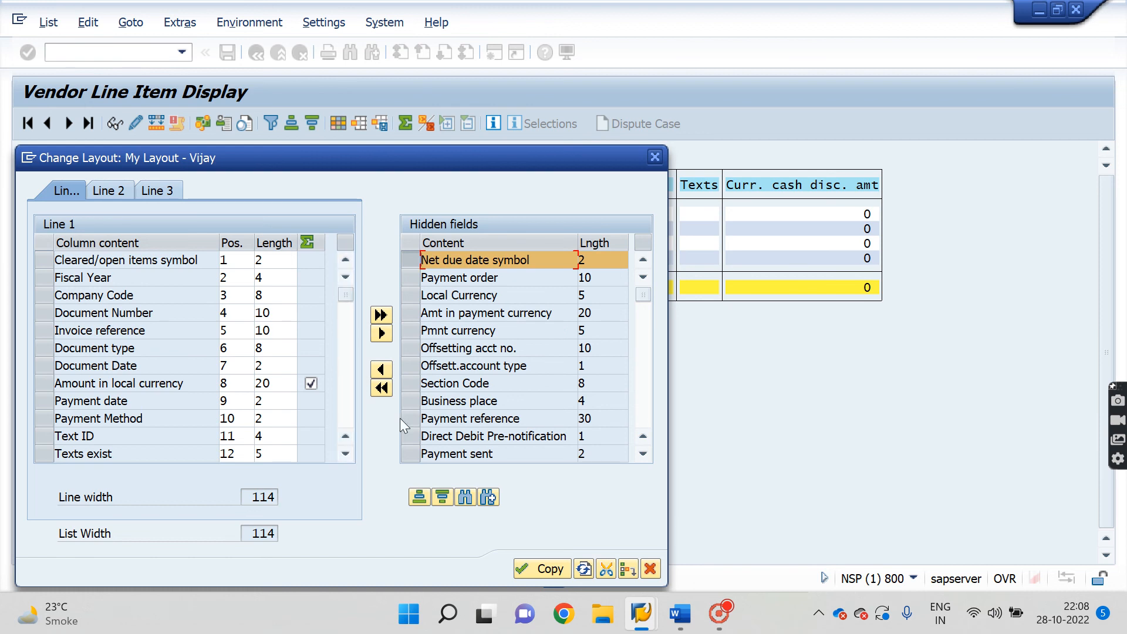
{"action": "left_click", "coordinate": [530, 567]}
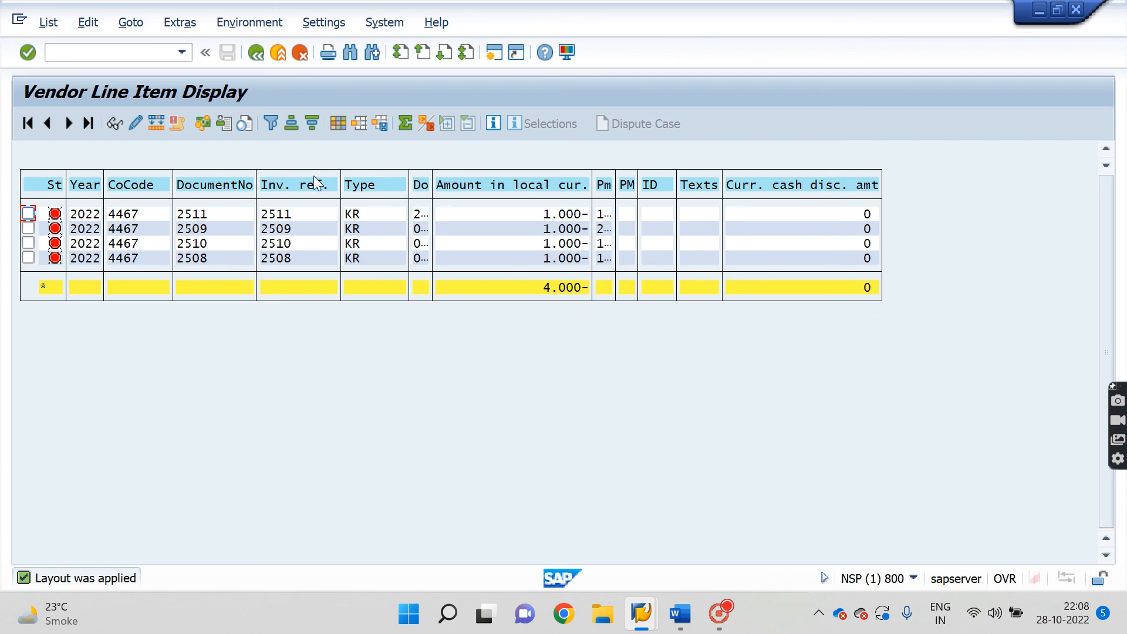
Step: Add the hidden Net due date field as a column in the vendor line item layout and apply the layout
{"action": "left_click", "coordinate": [338, 123]}
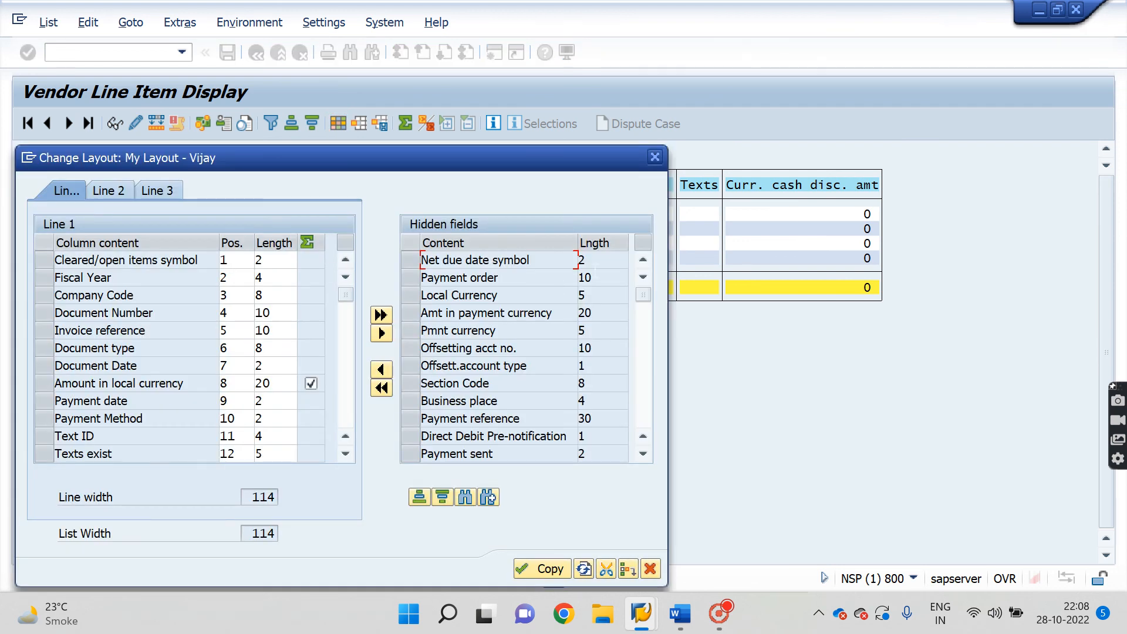
{"action": "left_click_drag", "start_coordinate": [642, 294], "coordinate": [644, 438]}
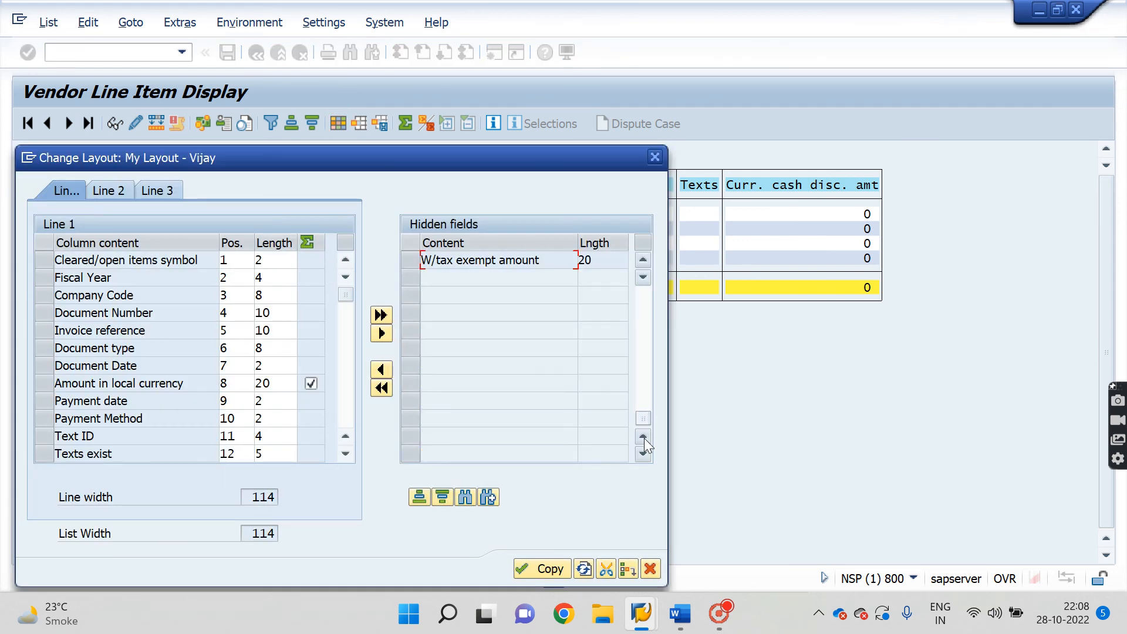
{"action": "left_click", "coordinate": [647, 259]}
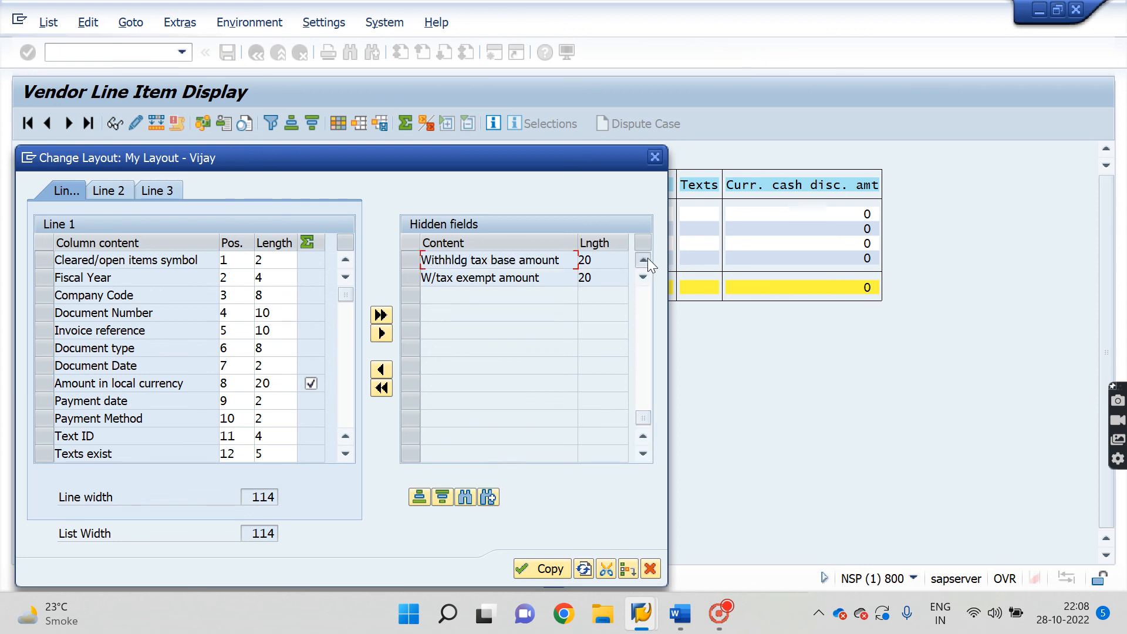
{"action": "left_click", "coordinate": [647, 258]}
{"action": "left_click", "coordinate": [647, 259]}
{"action": "left_click", "coordinate": [647, 258]}
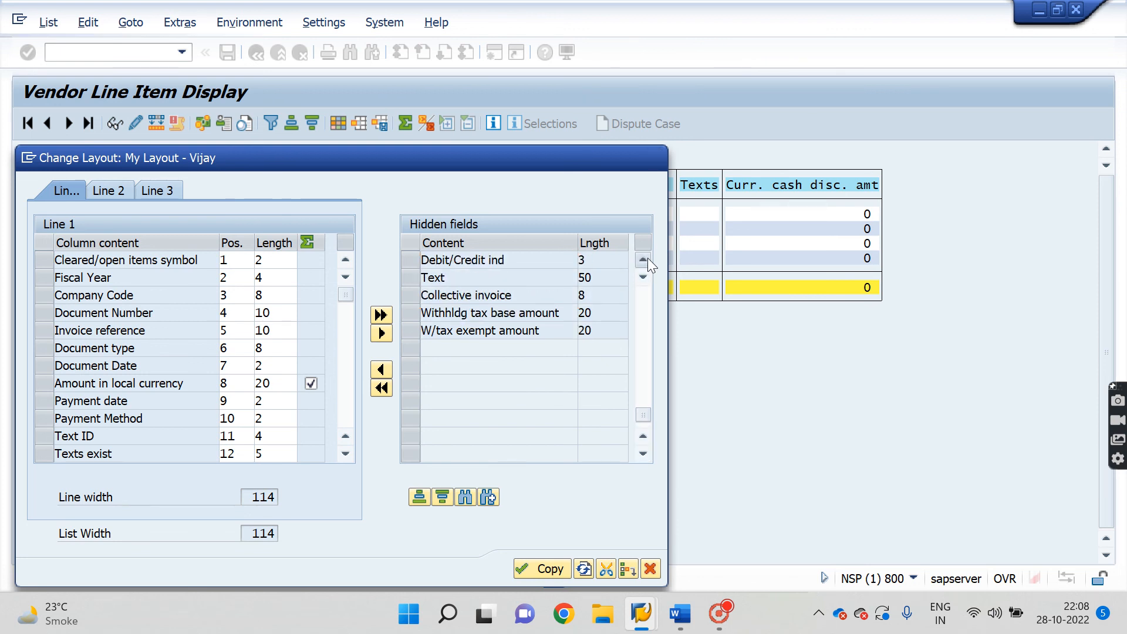
{"action": "left_click", "coordinate": [647, 258]}
{"action": "left_click", "coordinate": [647, 259]}
{"action": "left_click", "coordinate": [646, 258]}
{"action": "left_click", "coordinate": [647, 258]}
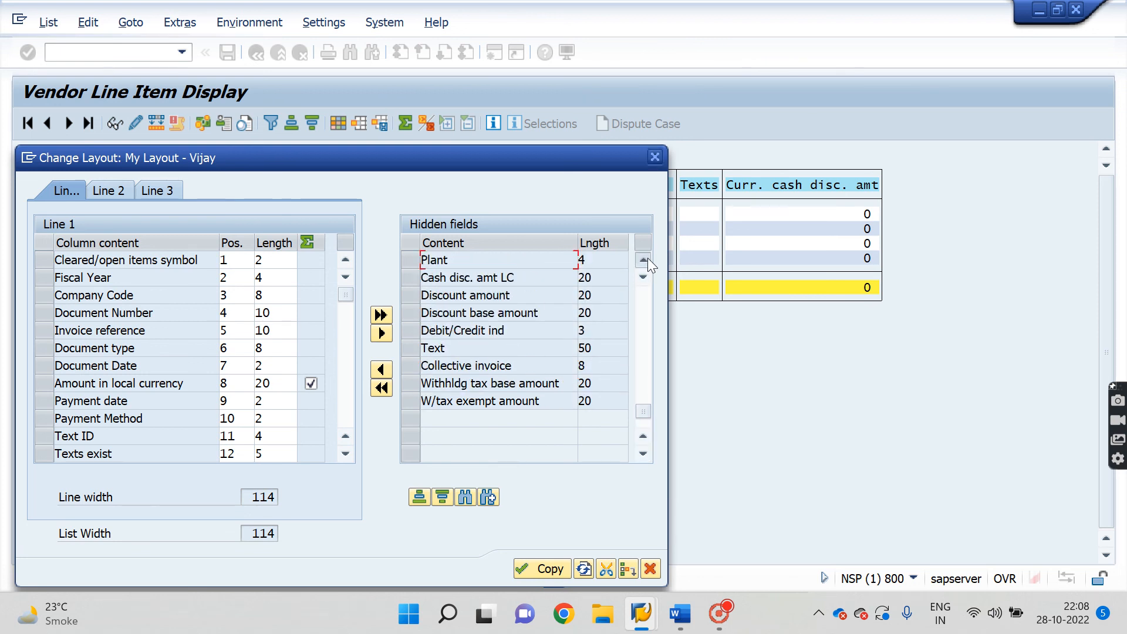
{"action": "left_click", "coordinate": [647, 259]}
{"action": "left_click", "coordinate": [647, 258]}
{"action": "left_click", "coordinate": [646, 258]}
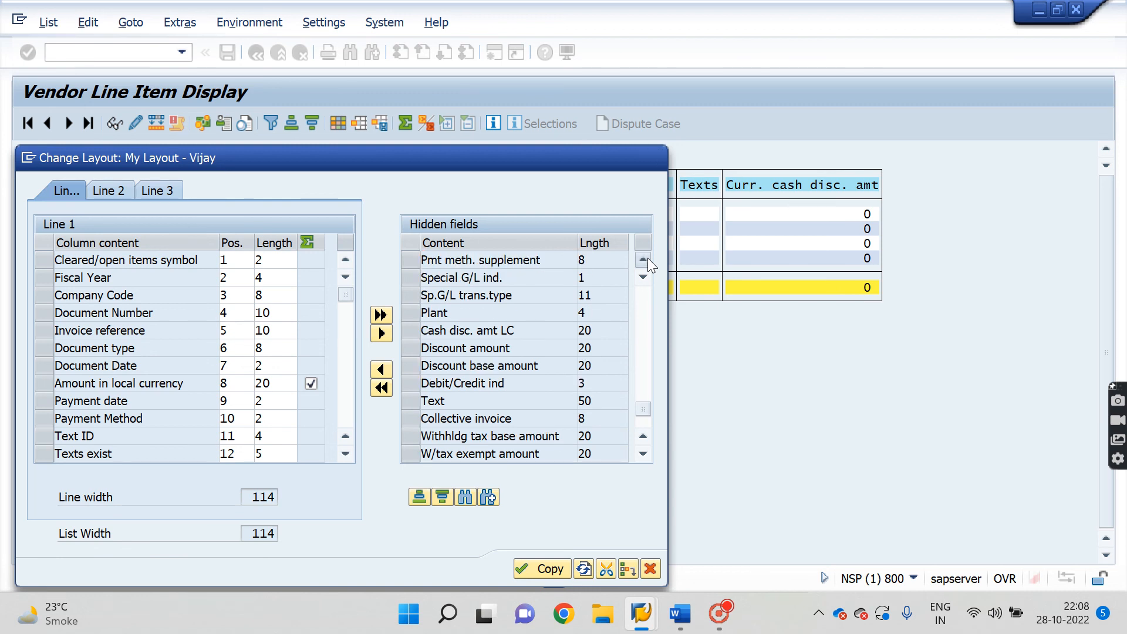
{"action": "left_click", "coordinate": [647, 258]}
{"action": "left_click", "coordinate": [646, 258]}
{"action": "left_click", "coordinate": [647, 259]}
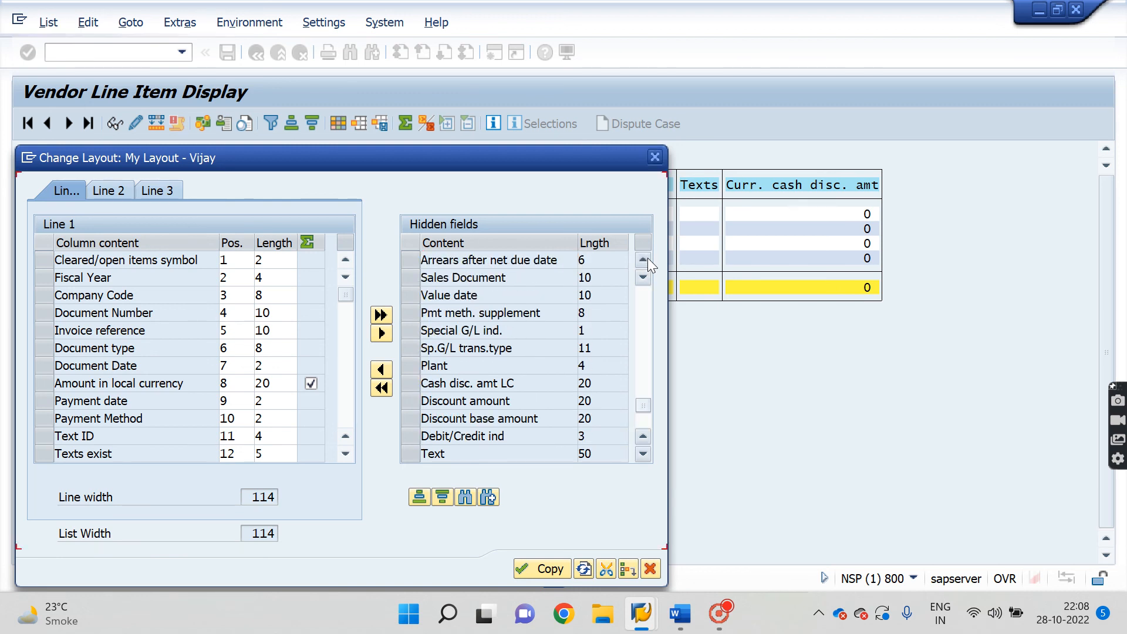
{"action": "left_click", "coordinate": [647, 259]}
{"action": "left_click", "coordinate": [647, 258]}
{"action": "left_click", "coordinate": [647, 258]}
{"action": "left_click", "coordinate": [647, 258]}
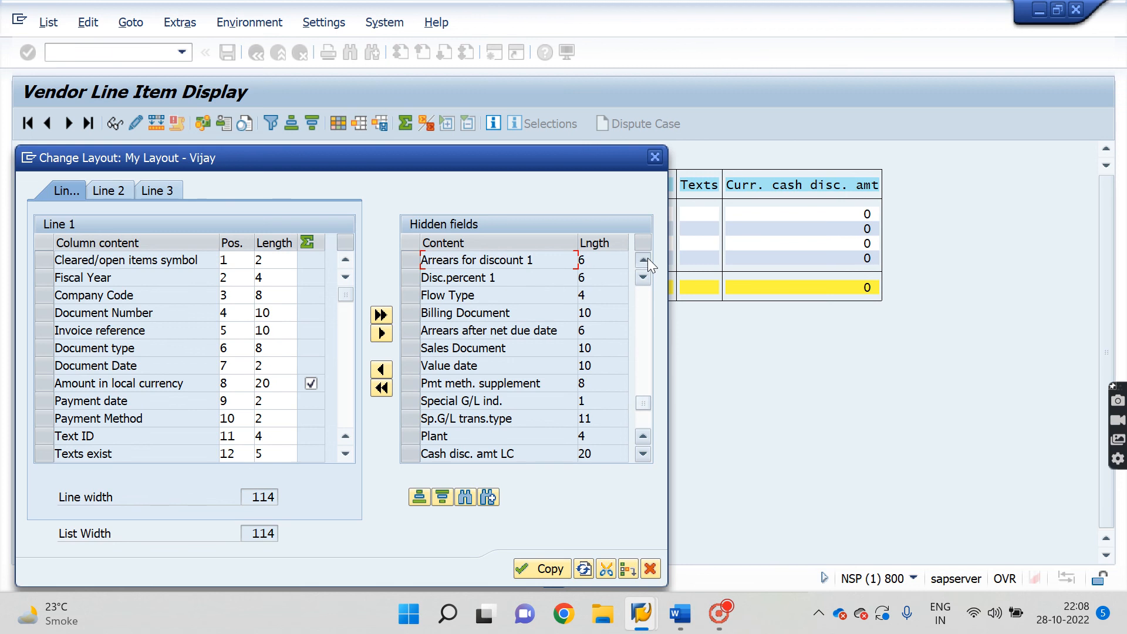
{"action": "left_click", "coordinate": [647, 258]}
{"action": "left_click", "coordinate": [647, 258]}
{"action": "left_click", "coordinate": [647, 259]}
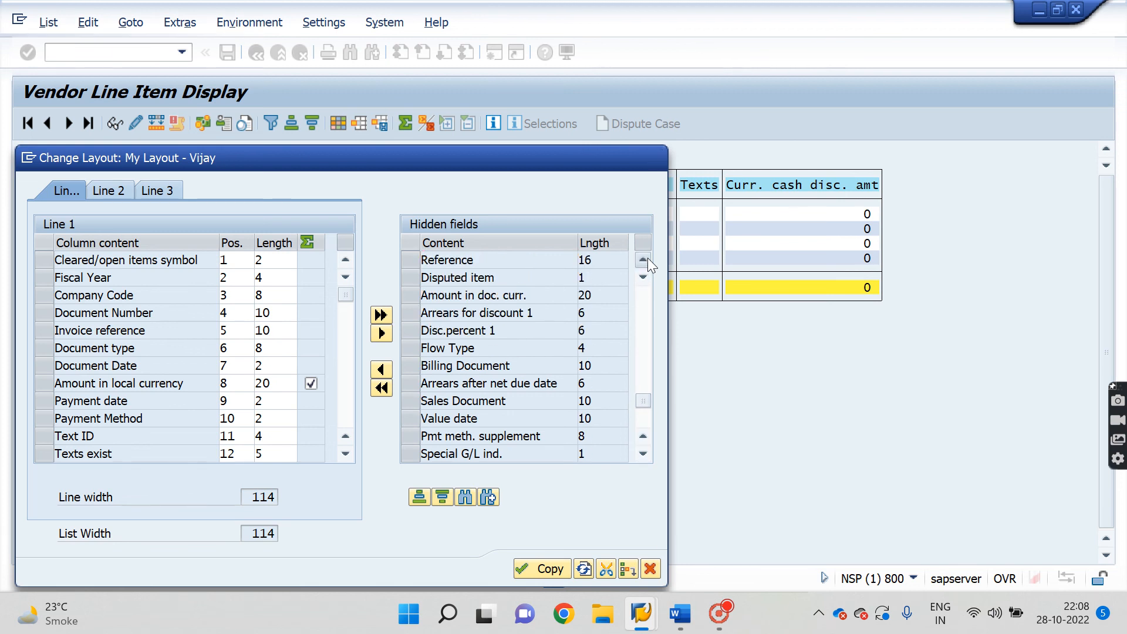
{"action": "left_click", "coordinate": [647, 258]}
{"action": "left_click", "coordinate": [647, 258]}
{"action": "left_click", "coordinate": [647, 259]}
{"action": "left_click", "coordinate": [647, 258]}
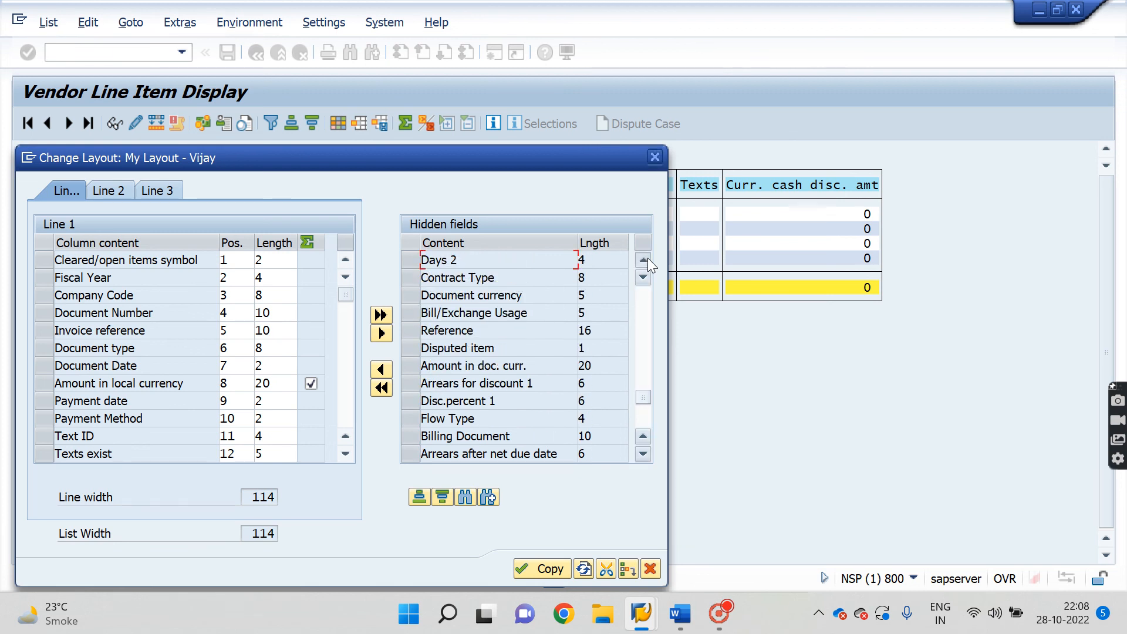
{"action": "left_click", "coordinate": [647, 258]}
{"action": "left_click", "coordinate": [647, 258]}
{"action": "left_click", "coordinate": [647, 258]}
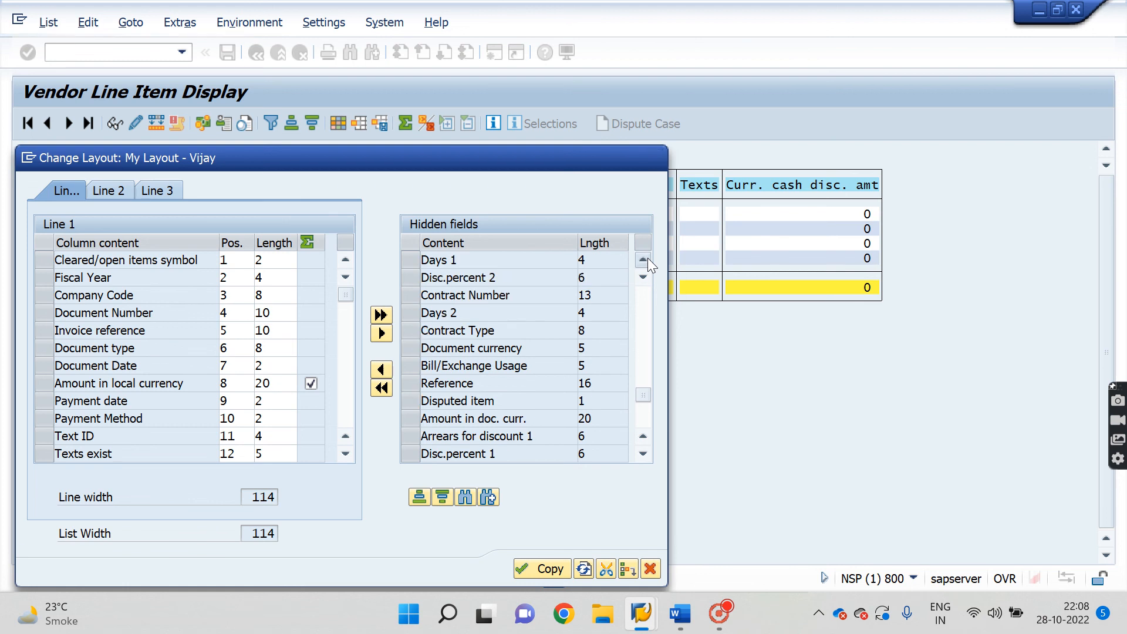
{"action": "left_click", "coordinate": [646, 259]}
{"action": "left_click", "coordinate": [647, 258]}
{"action": "left_click", "coordinate": [647, 259]}
{"action": "left_click", "coordinate": [647, 258]}
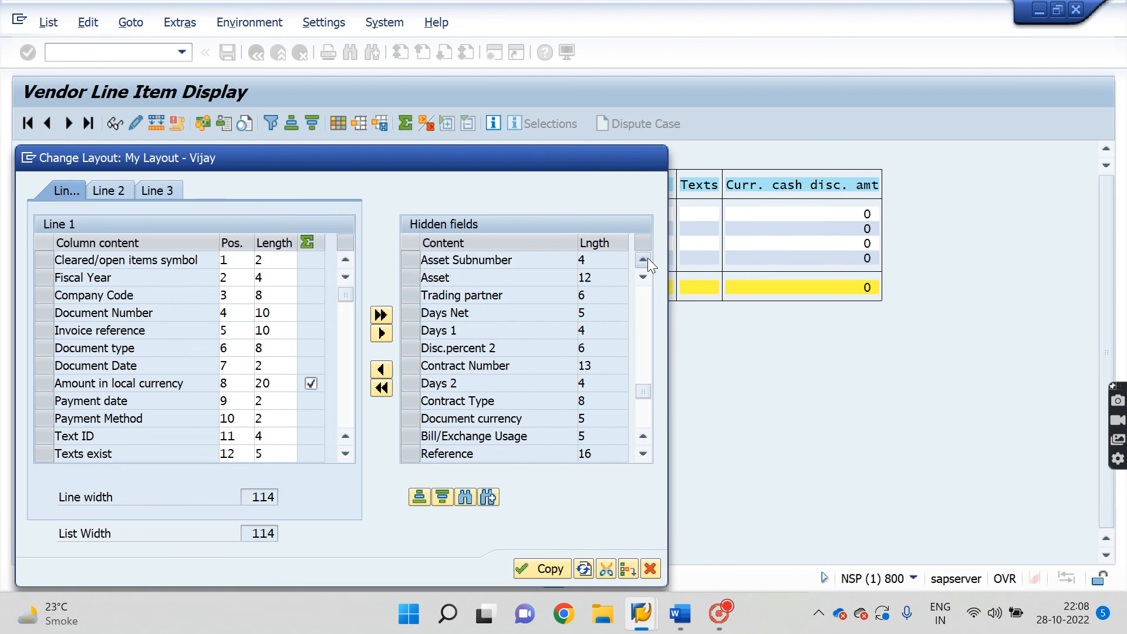
{"action": "left_click", "coordinate": [647, 258]}
{"action": "left_click", "coordinate": [646, 259]}
{"action": "right_click", "coordinate": [647, 259]}
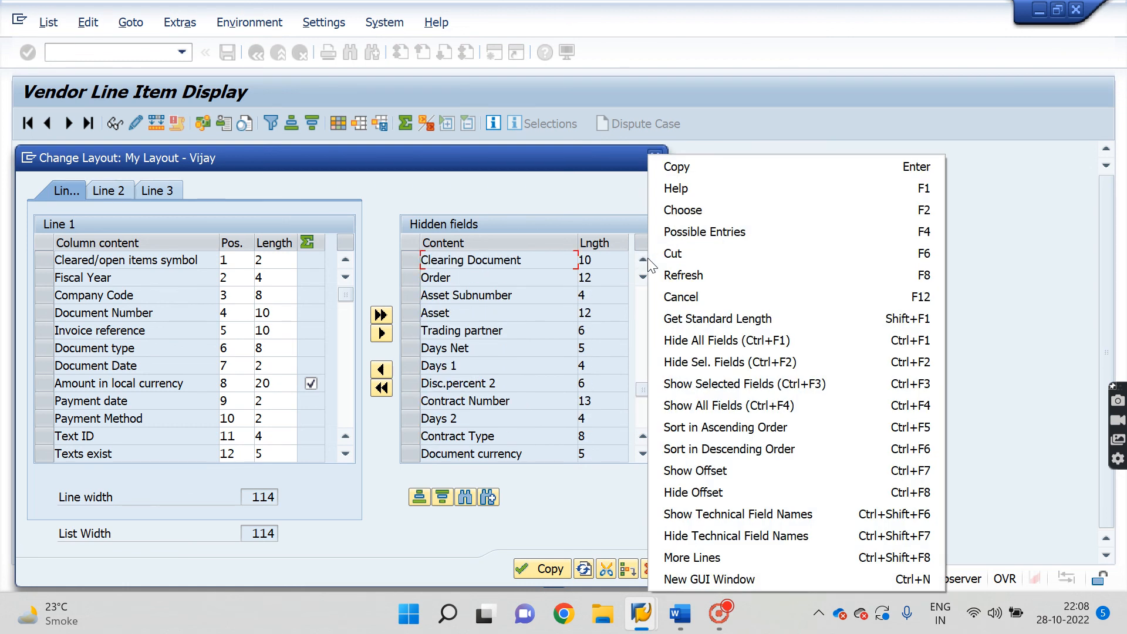
{"action": "left_click", "coordinate": [648, 259]}
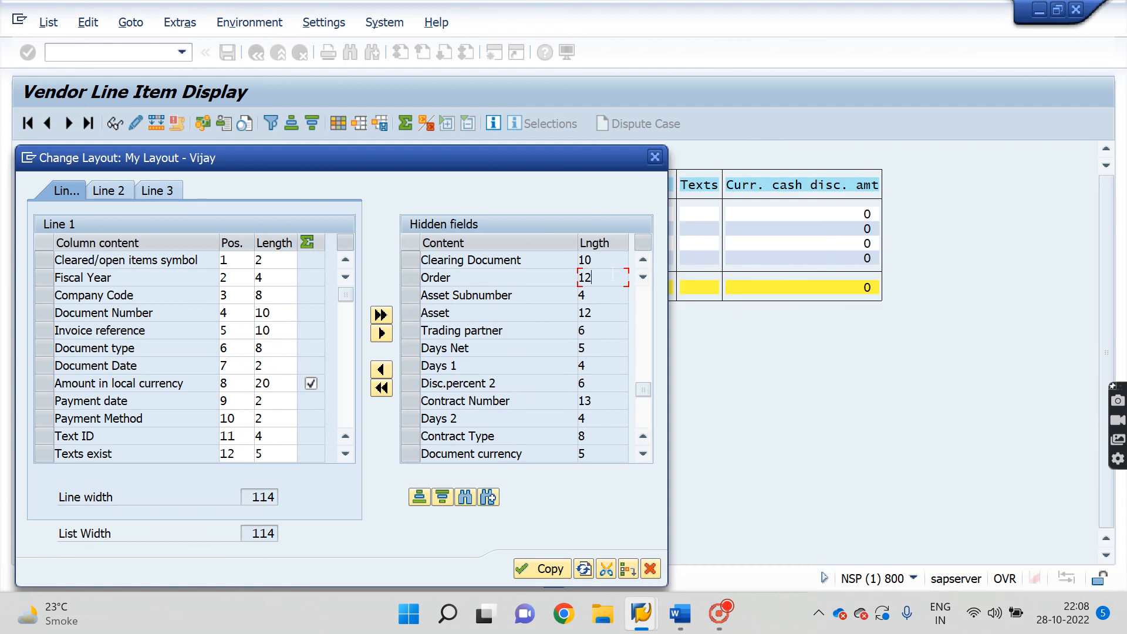
{"action": "left_click", "coordinate": [645, 258]}
{"action": "left_click", "coordinate": [646, 258]}
{"action": "left_click", "coordinate": [646, 258]}
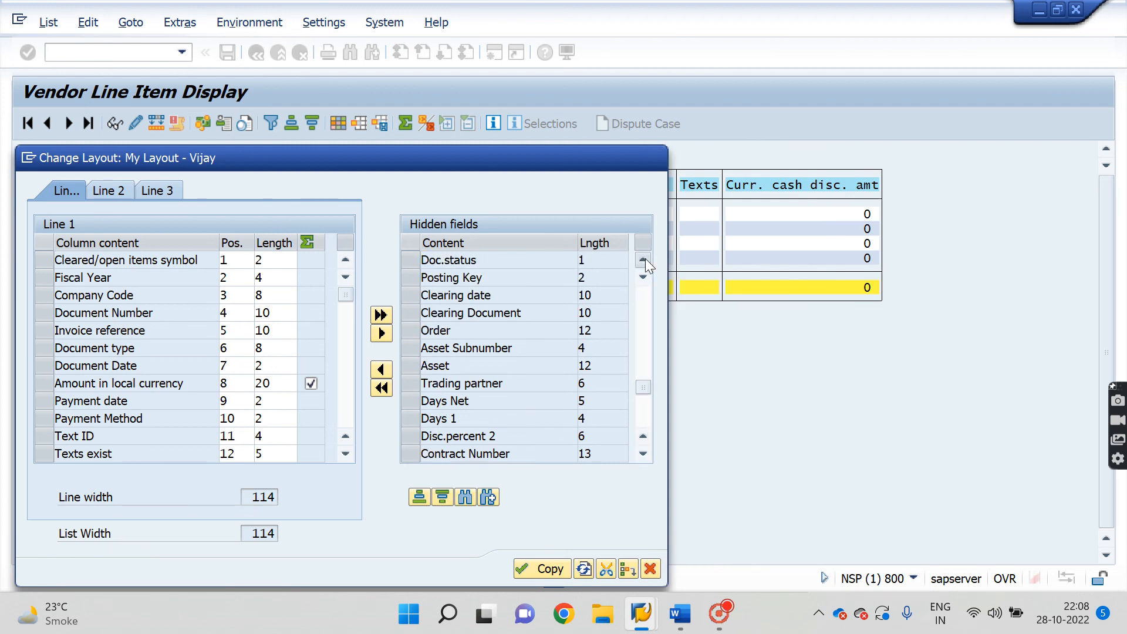
{"action": "left_click", "coordinate": [646, 258]}
{"action": "left_click", "coordinate": [646, 258]}
{"action": "left_click", "coordinate": [646, 258]}
{"action": "left_click", "coordinate": [646, 258]}
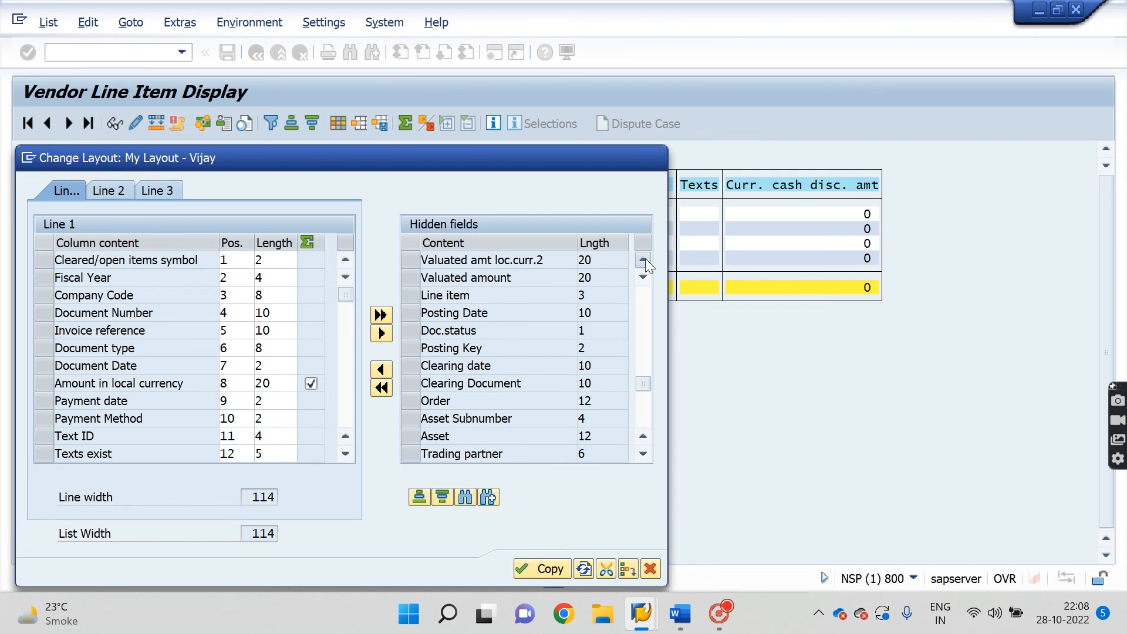
{"action": "left_click", "coordinate": [646, 258]}
{"action": "left_click", "coordinate": [646, 258]}
{"action": "left_click", "coordinate": [646, 259]}
{"action": "left_click", "coordinate": [646, 258]}
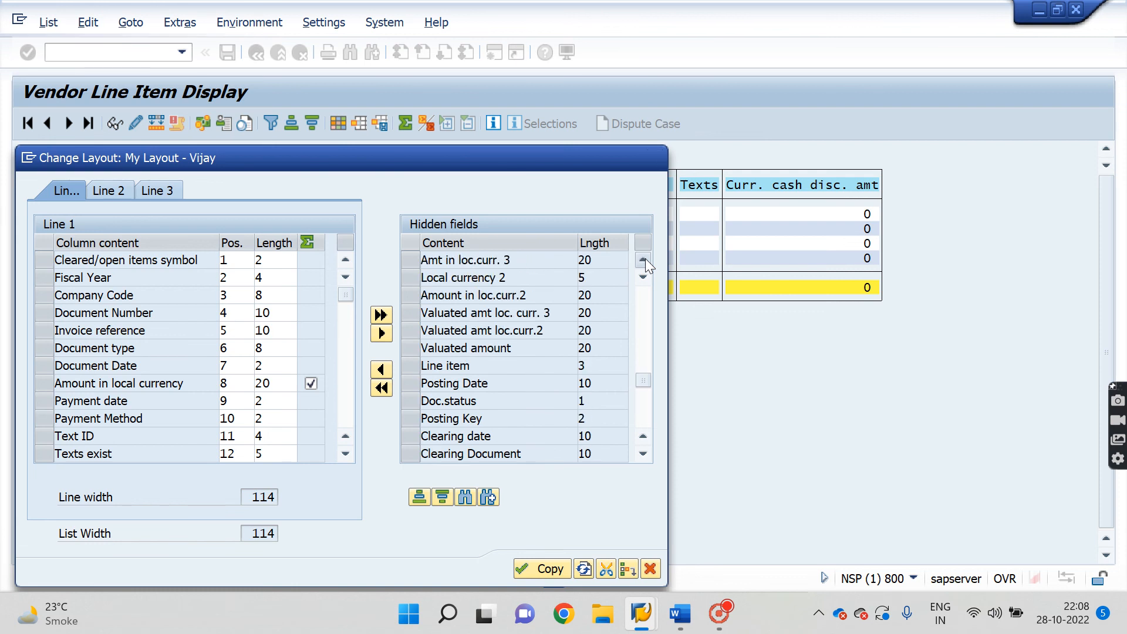
{"action": "left_click", "coordinate": [646, 258]}
{"action": "left_click", "coordinate": [646, 258]}
{"action": "left_click", "coordinate": [645, 259]}
{"action": "left_click", "coordinate": [646, 259]}
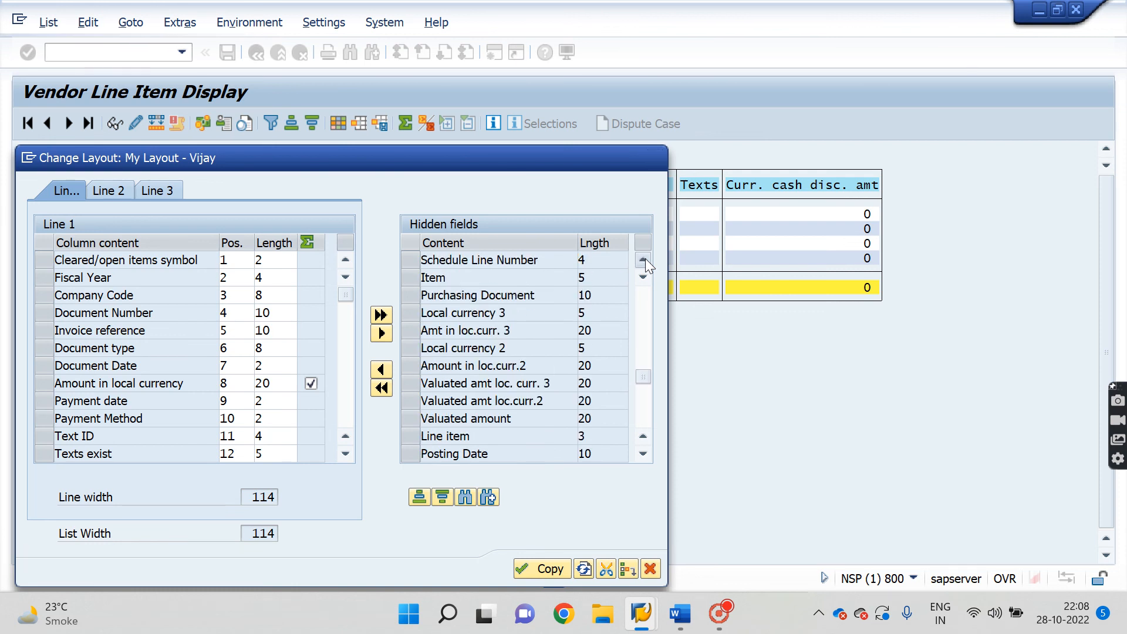
{"action": "left_click", "coordinate": [646, 258]}
{"action": "left_click", "coordinate": [645, 258]}
{"action": "right_click", "coordinate": [646, 258]}
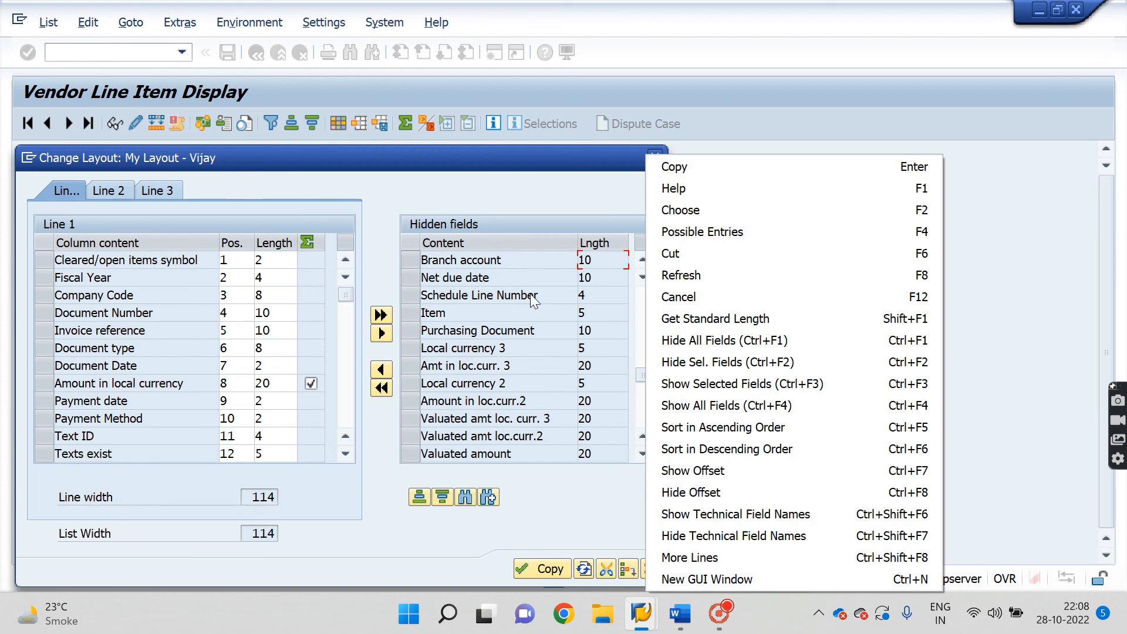
{"action": "left_click", "coordinate": [450, 278]}
{"action": "left_click", "coordinate": [412, 279]}
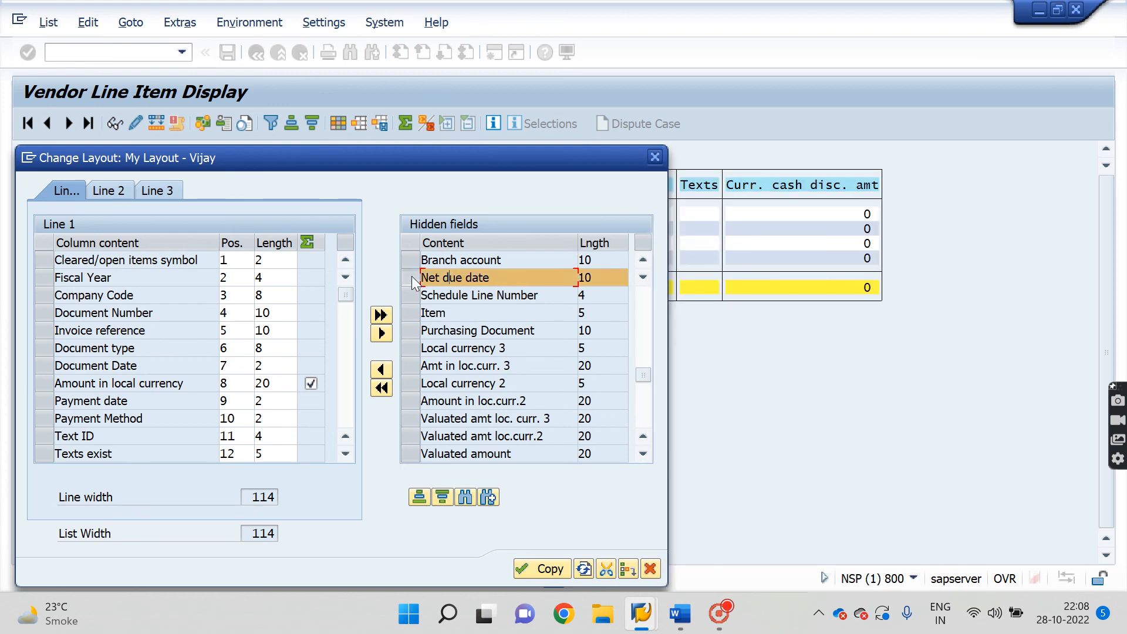
{"action": "left_click", "coordinate": [381, 369]}
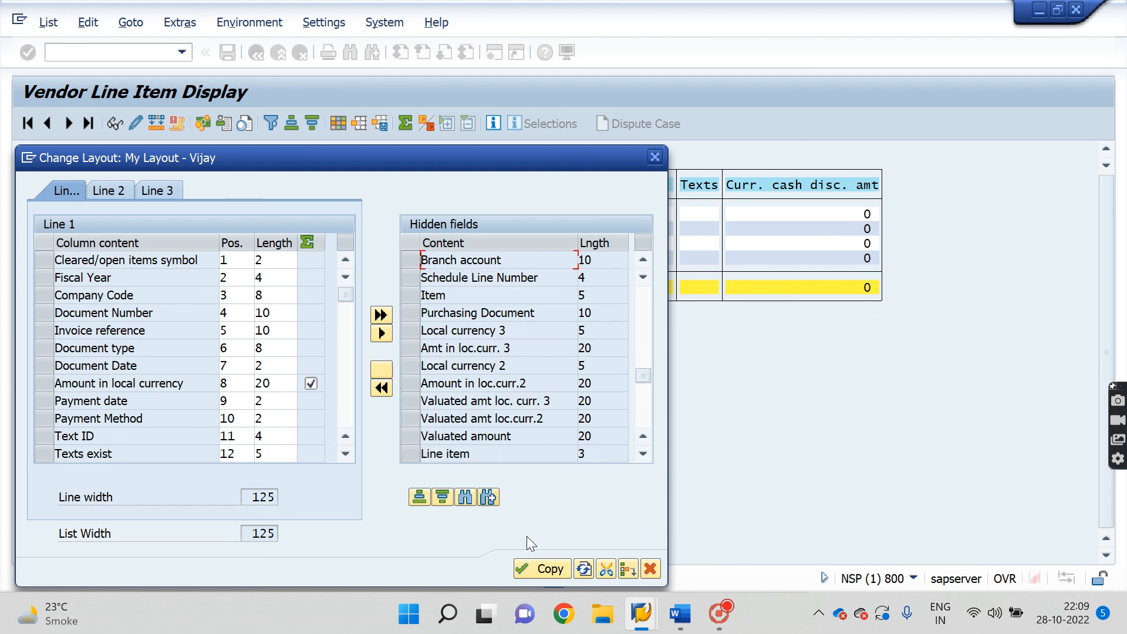
{"action": "left_click", "coordinate": [560, 569]}
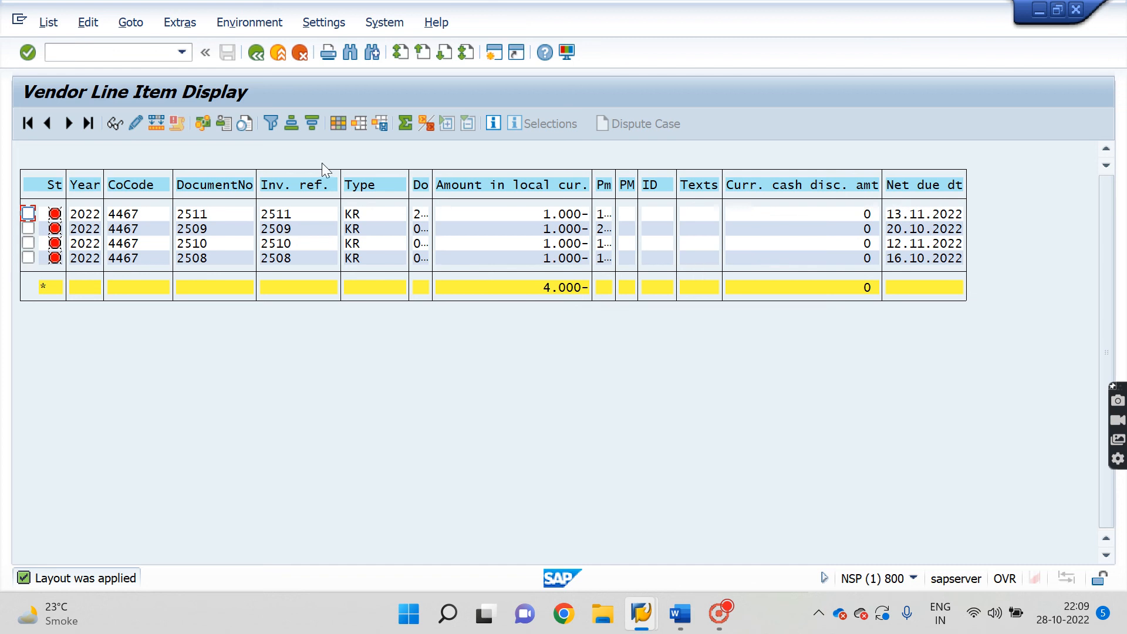
{"action": "left_click", "coordinate": [719, 614]}
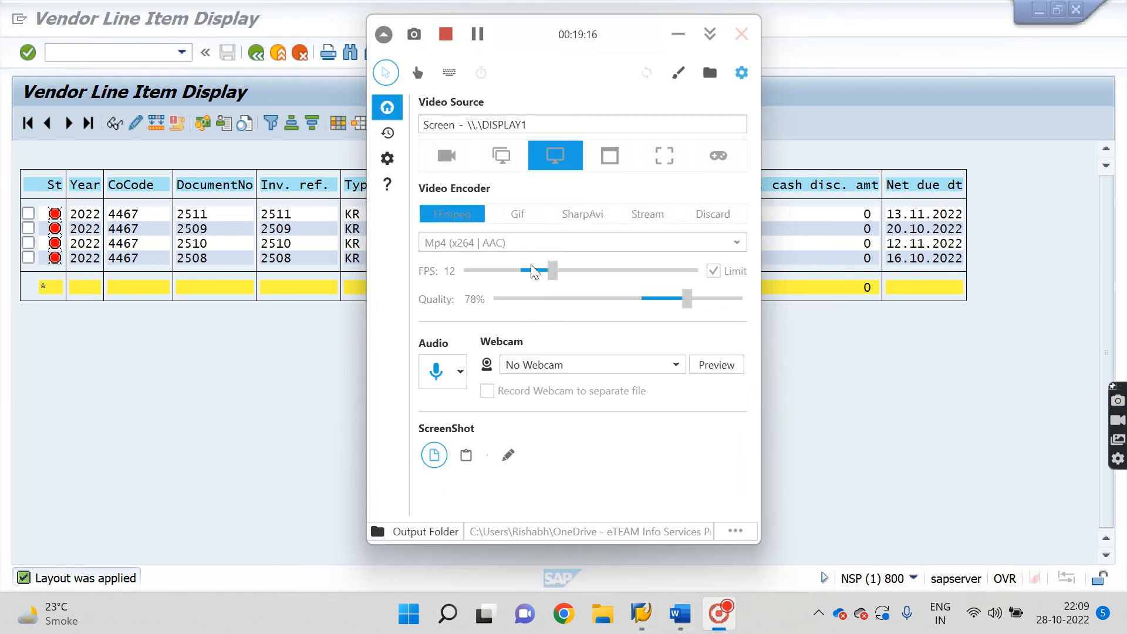